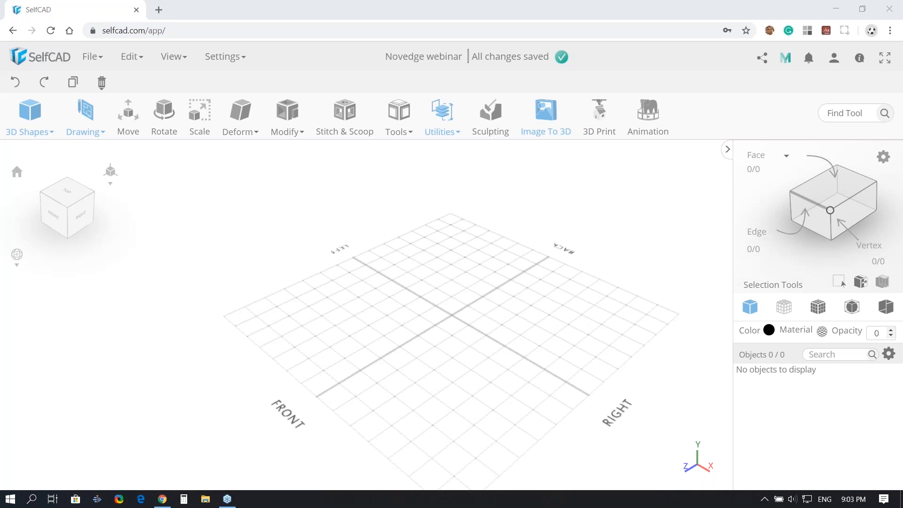
{"action": "left_click", "coordinate": [29, 126]}
{"action": "left_click", "coordinate": [83, 117]}
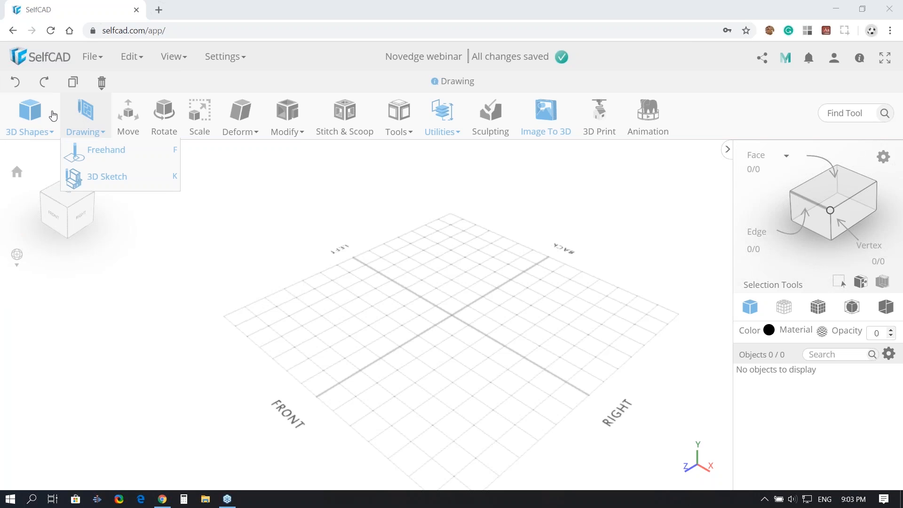
{"action": "left_click", "coordinate": [28, 114]}
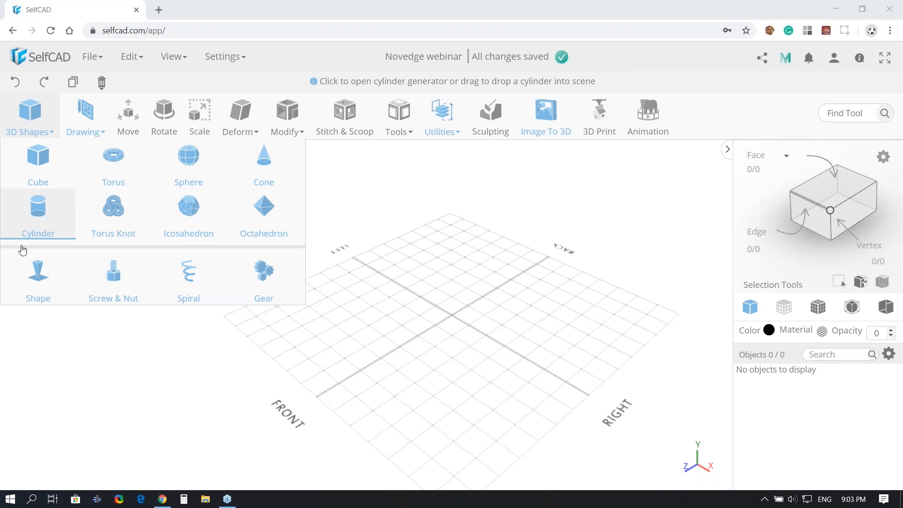
{"action": "left_click", "coordinate": [81, 118]}
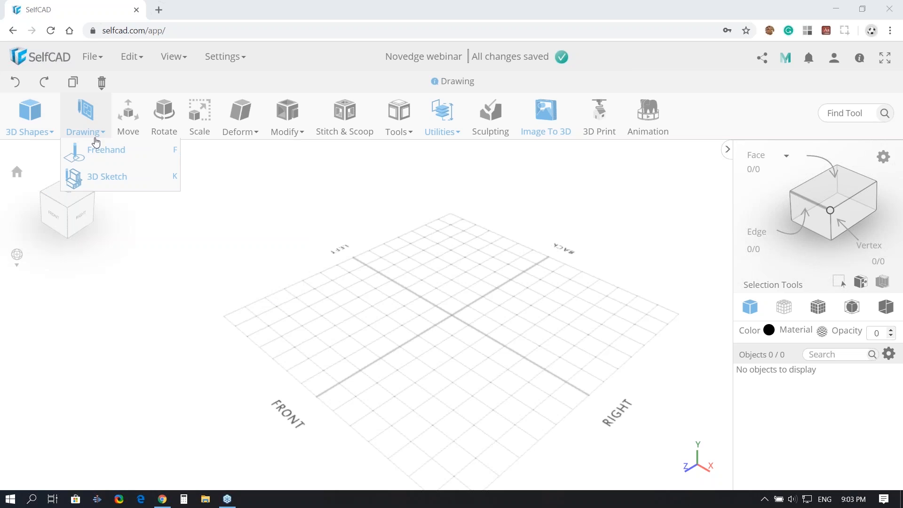
{"action": "left_click", "coordinate": [397, 121]}
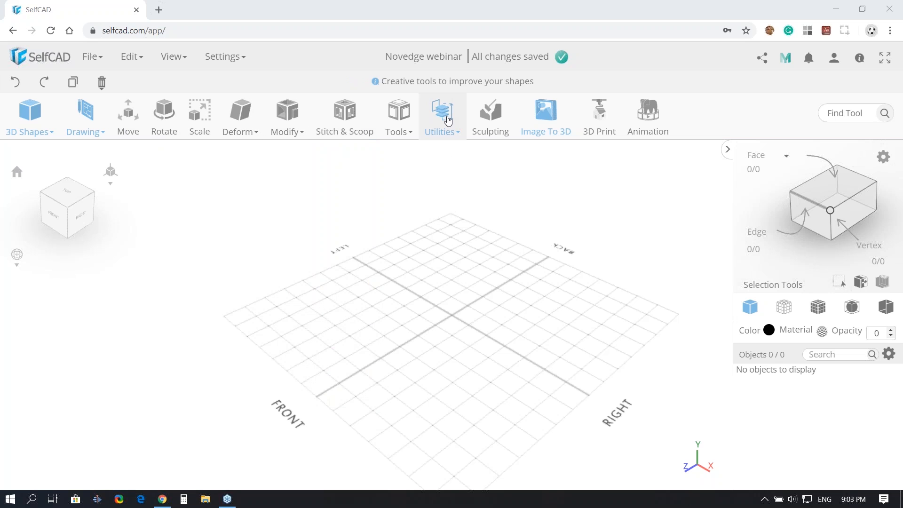
{"action": "mouse_move", "coordinate": [447, 133]}
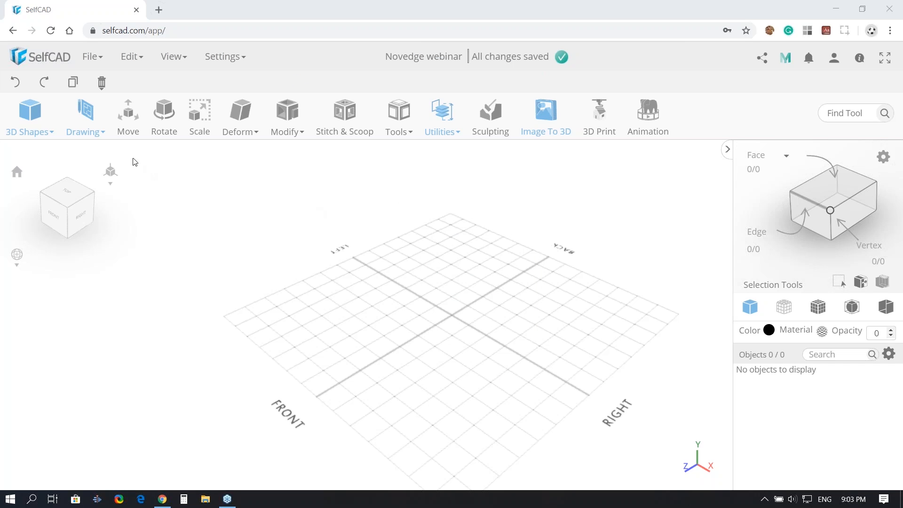
{"action": "left_click", "coordinate": [399, 136]}
{"action": "left_click", "coordinate": [41, 132]}
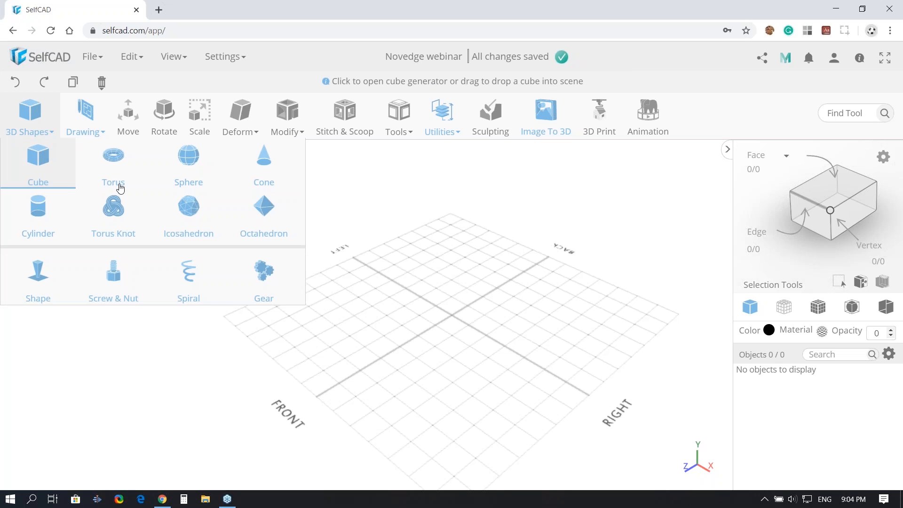
{"action": "left_click", "coordinate": [17, 83]}
Start a cube for the first stair with a width of 300, a height of 25 and a depth of 50
{"action": "left_click", "coordinate": [30, 117]}
{"action": "left_click", "coordinate": [30, 169]}
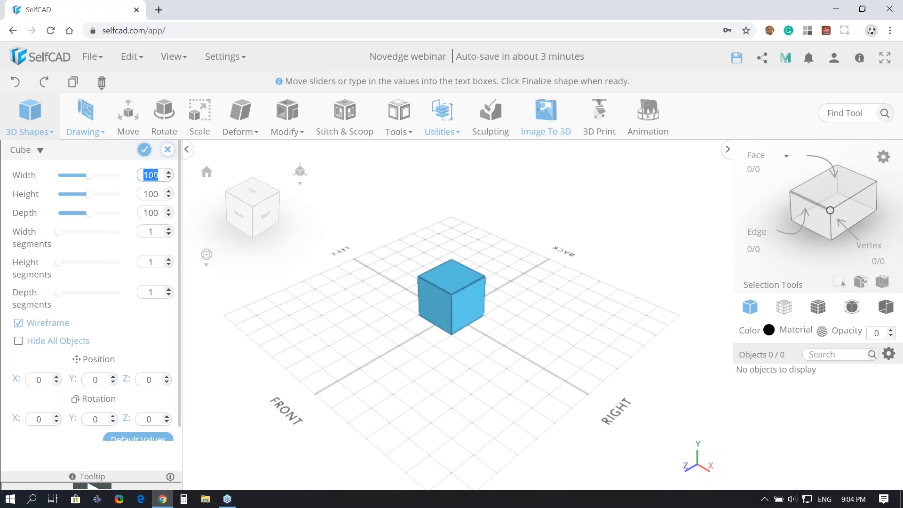
{"action": "type", "text": "300"}
{"action": "left_click", "coordinate": [153, 190]}
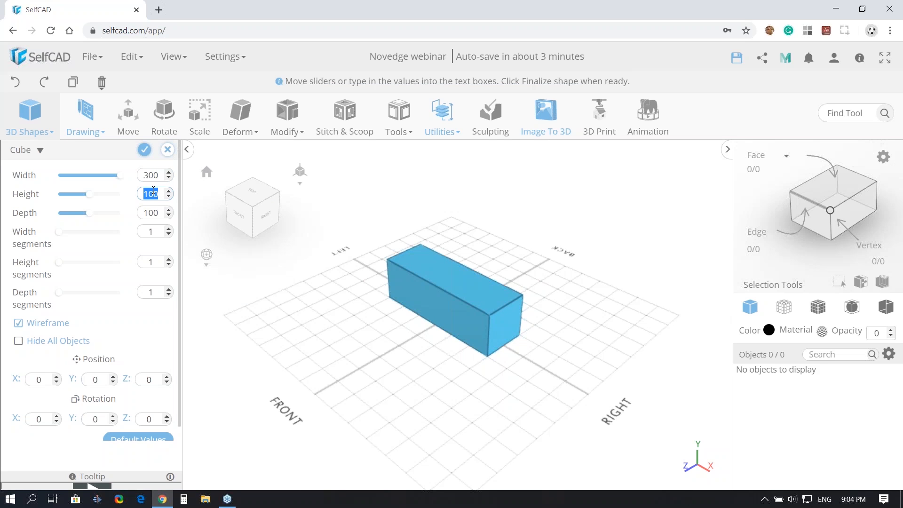
{"action": "type", "text": "25"}
{"action": "key", "text": "Return"}
{"action": "left_click", "coordinate": [155, 210]}
{"action": "type", "text": "50"}
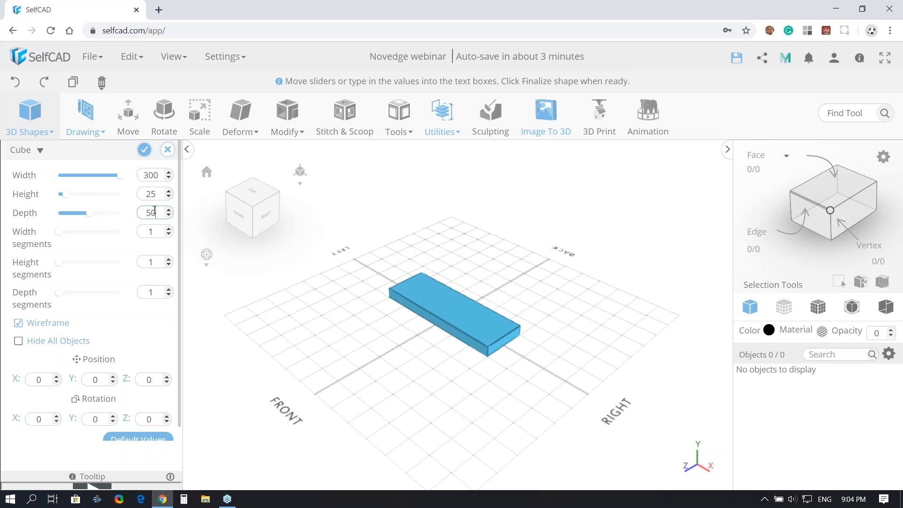
Set the block's Z position to 300 and finalize the shape
{"action": "left_click", "coordinate": [156, 379]}
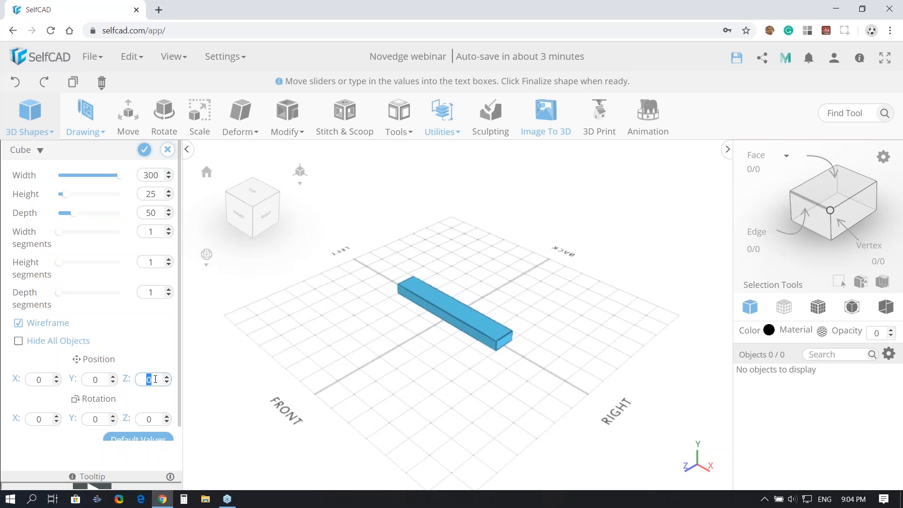
{"action": "type", "text": "300"}
{"action": "key", "text": "Return"}
{"action": "scroll", "coordinate": [127, 263], "scroll_direction": "down", "scroll_amount": 1}
{"action": "scroll", "coordinate": [125, 242], "scroll_direction": "up", "scroll_amount": 1}
{"action": "left_click", "coordinate": [144, 150]}
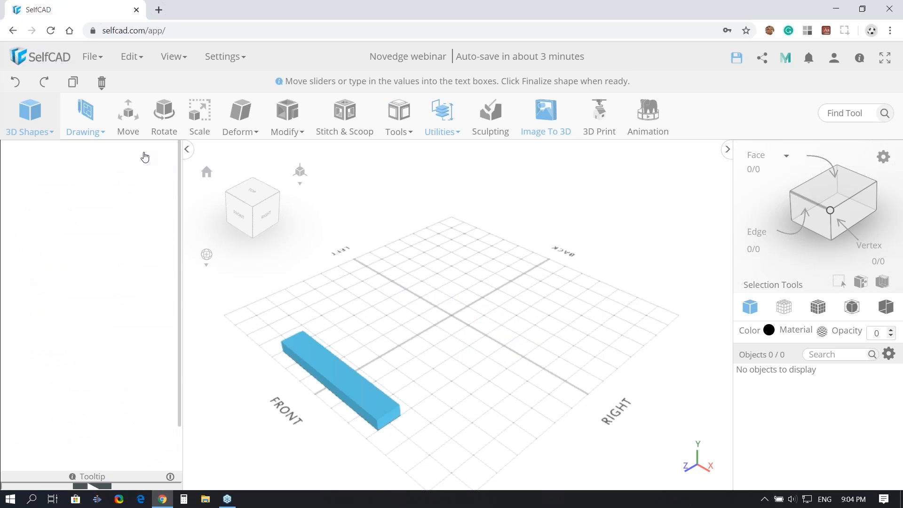
Copy the block into a staircase with Copy Offsets, using the saved Stairs macro with 9 copies
{"action": "mouse_move", "coordinate": [399, 128]}
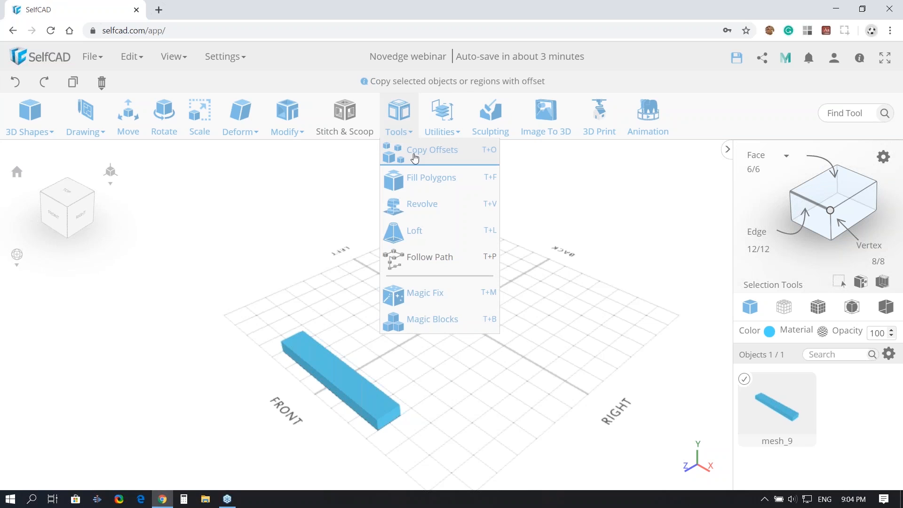
{"action": "left_click", "coordinate": [414, 158]}
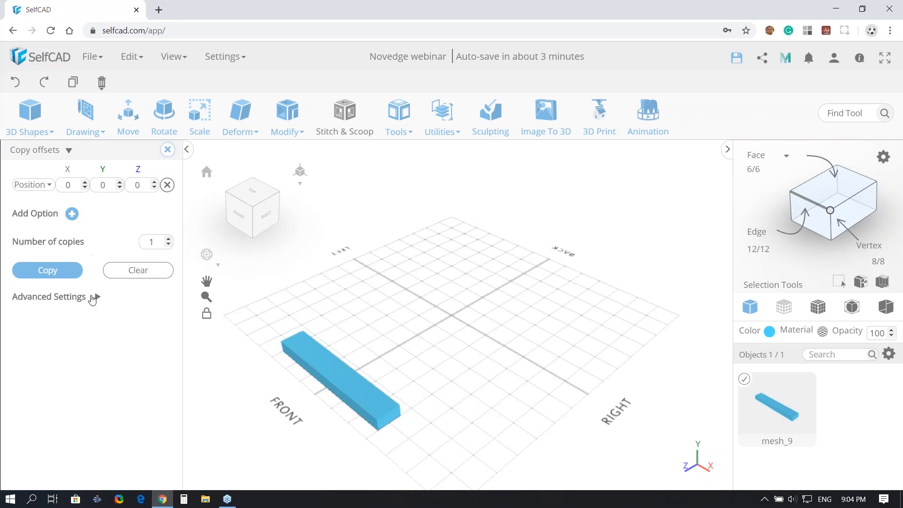
{"action": "left_click", "coordinate": [94, 298]}
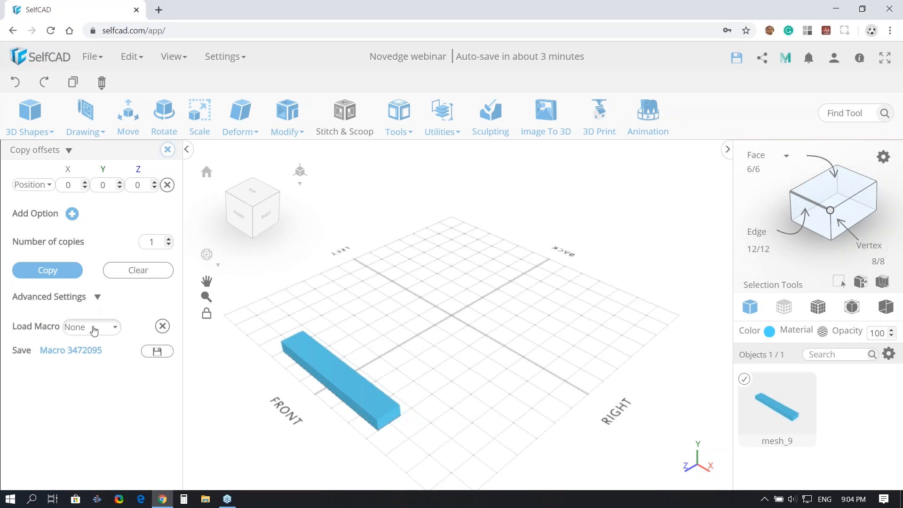
{"action": "left_click", "coordinate": [94, 326]}
{"action": "left_click", "coordinate": [80, 357]}
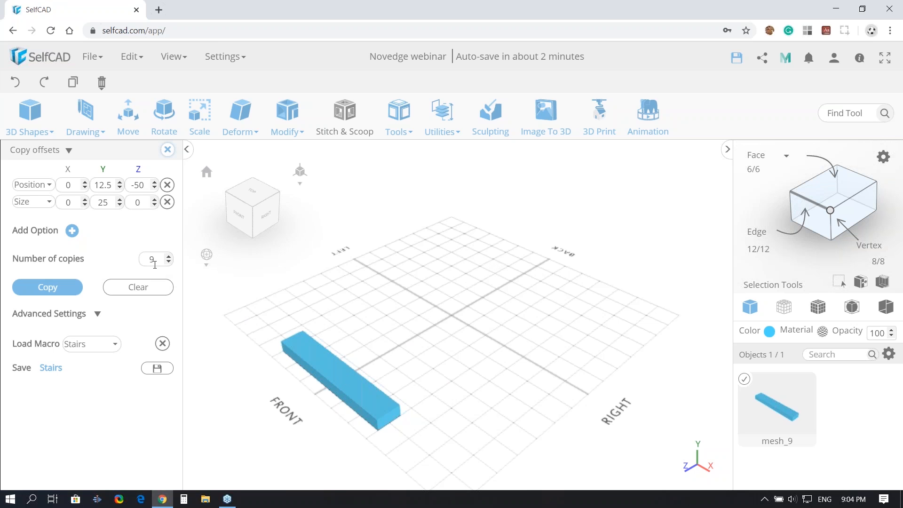
{"action": "left_click", "coordinate": [48, 287]}
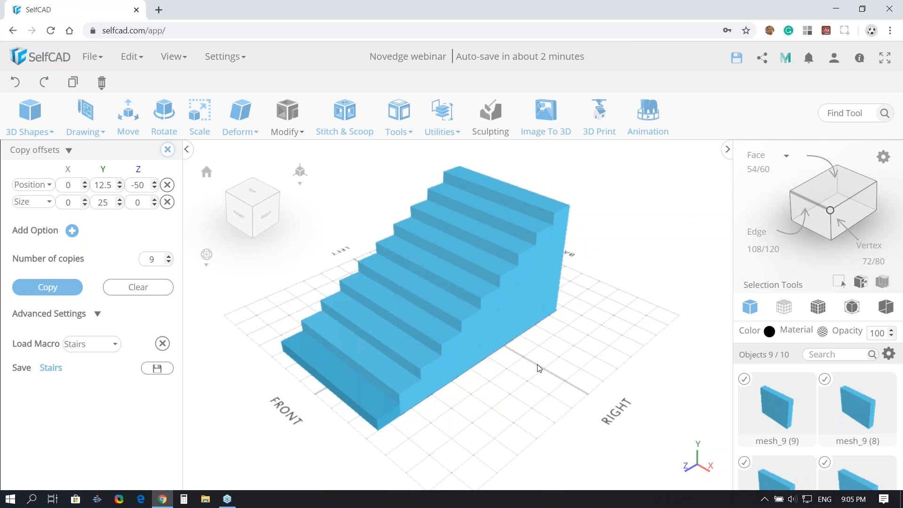
Add the lowest stair to the selection and merge all the stair blocks with a Stitch & Scoop Union
{"action": "left_click", "coordinate": [377, 411]}
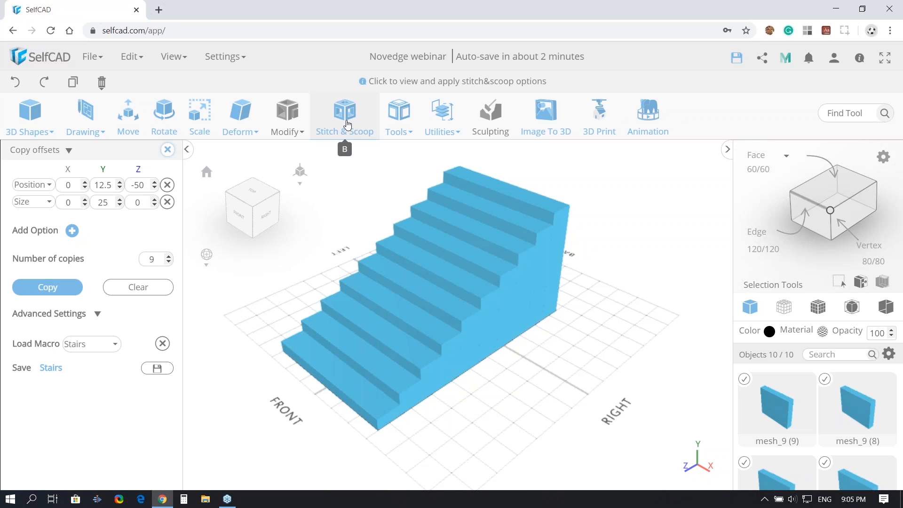
{"action": "left_click", "coordinate": [346, 125]}
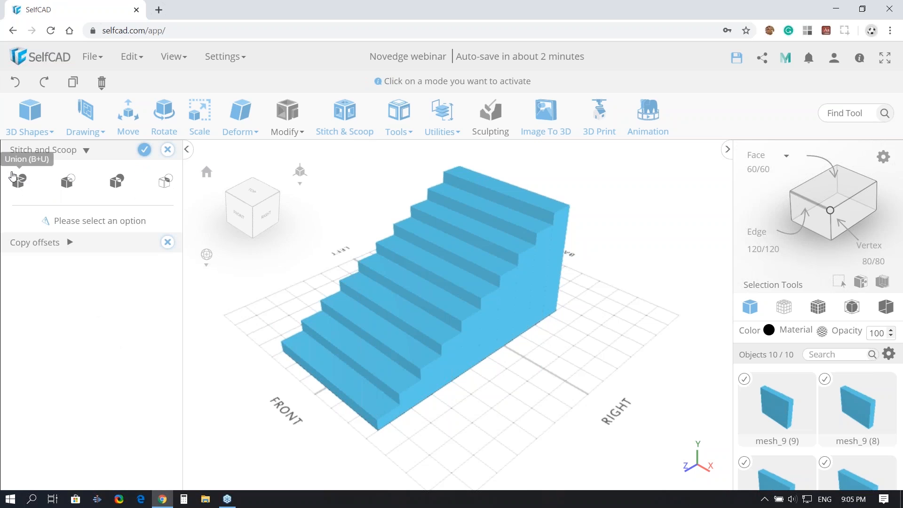
{"action": "left_click", "coordinate": [19, 181]}
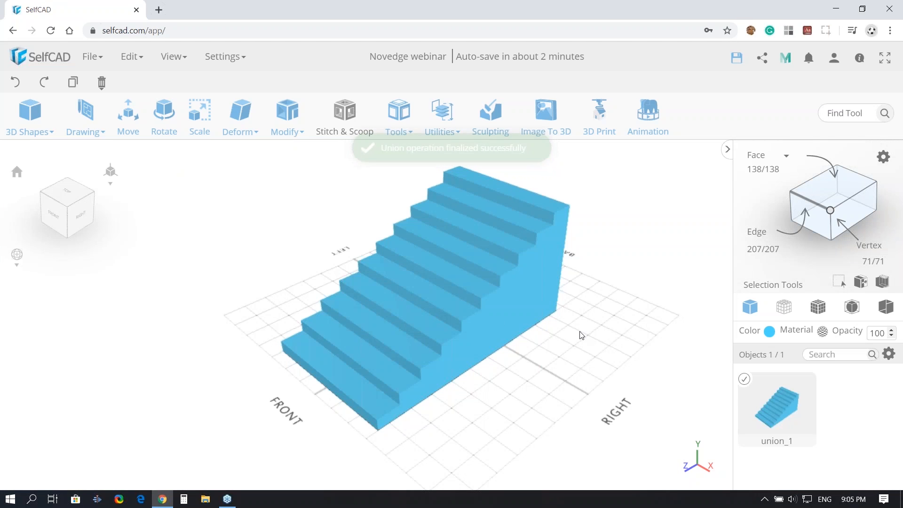
Show the staircase as mesh plus wireframe and reduce its mesh with the Resolution tool at detail level 0
{"action": "left_click", "coordinate": [820, 308]}
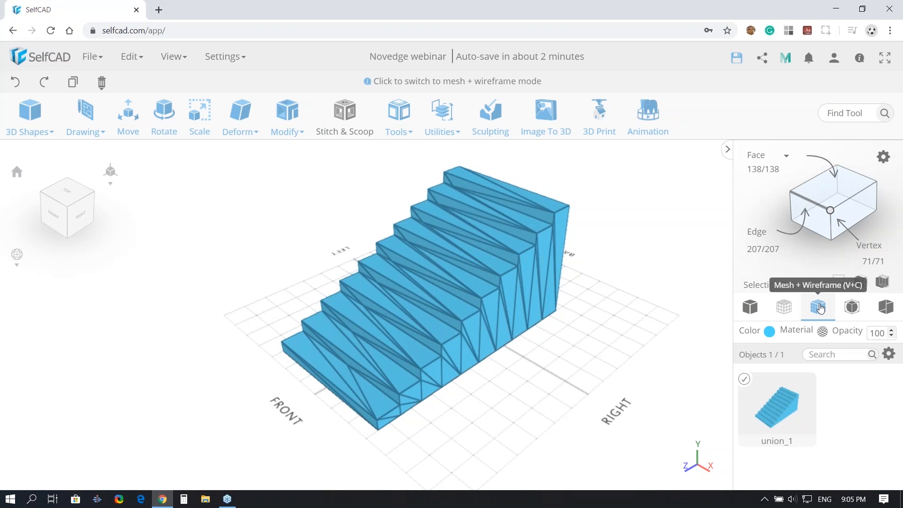
{"action": "right_click_drag", "start_coordinate": [474, 365], "coordinate": [534, 210]}
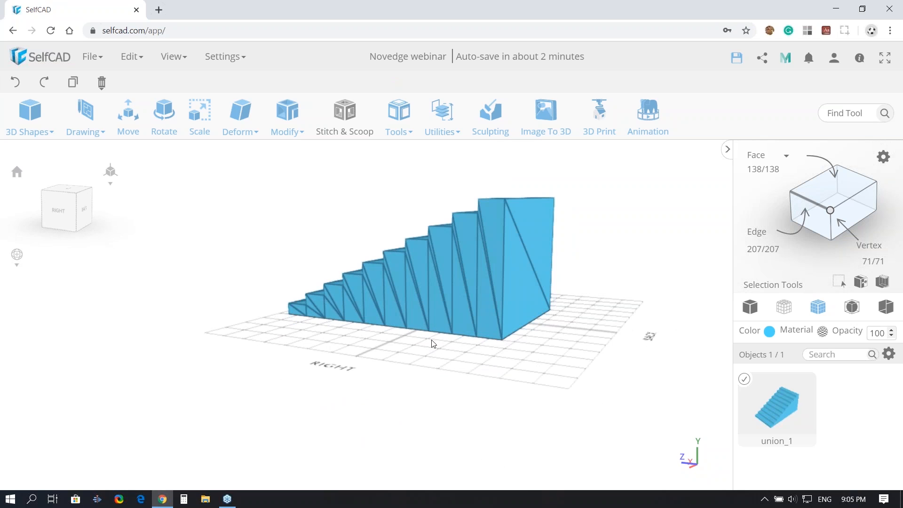
{"action": "right_click_drag", "start_coordinate": [435, 341], "coordinate": [442, 346]}
{"action": "left_click", "coordinate": [290, 126]}
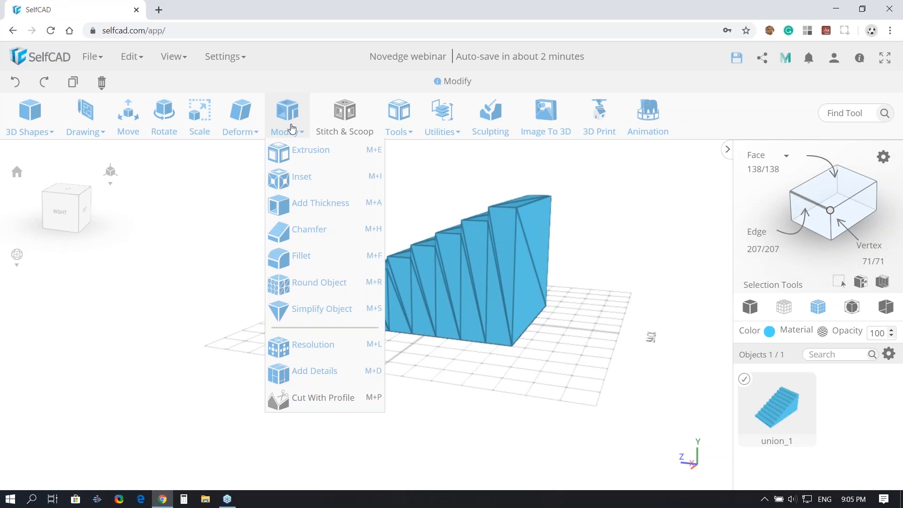
{"action": "left_click", "coordinate": [323, 348]}
{"action": "left_click_drag", "start_coordinate": [88, 176], "coordinate": [55, 176]}
{"action": "left_click", "coordinate": [144, 149]}
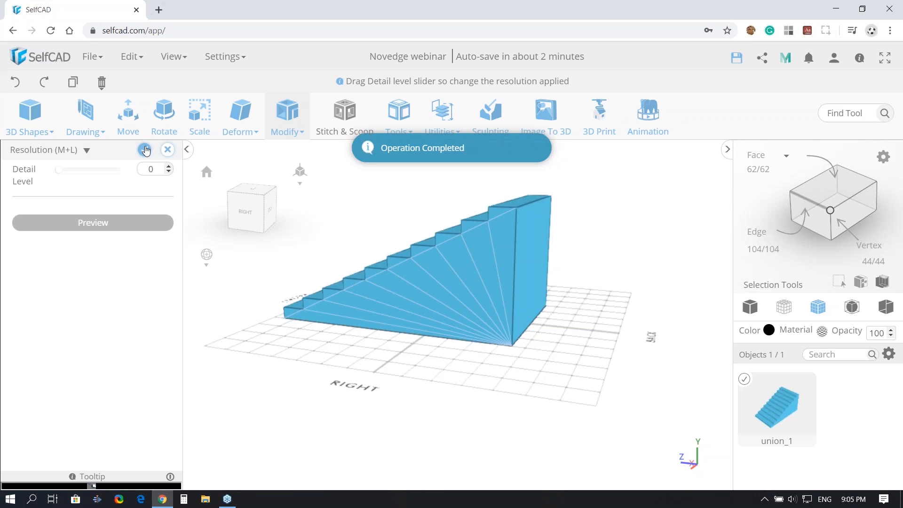
Use Add Details in Edge mode to add an edge across the staircase's back face, 25 mm below its top edge
{"action": "left_click_drag", "start_coordinate": [448, 380], "coordinate": [491, 366]}
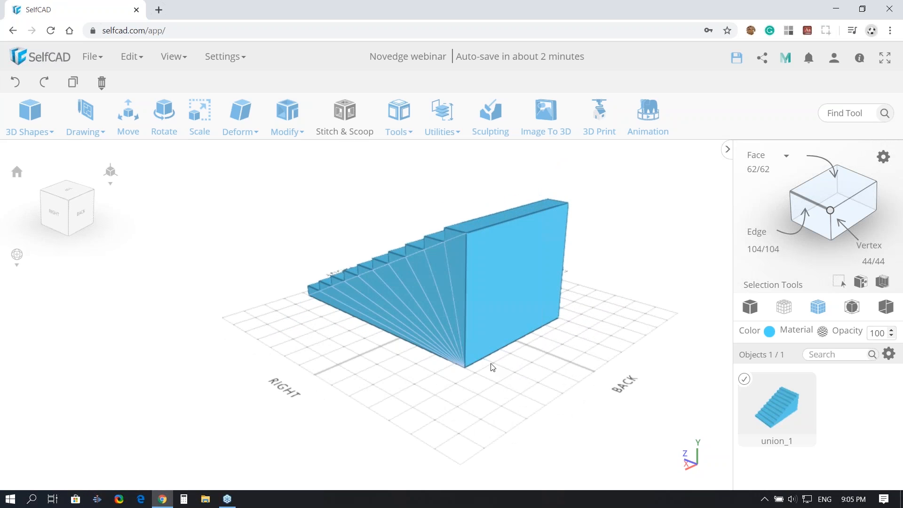
{"action": "left_click", "coordinate": [285, 131]}
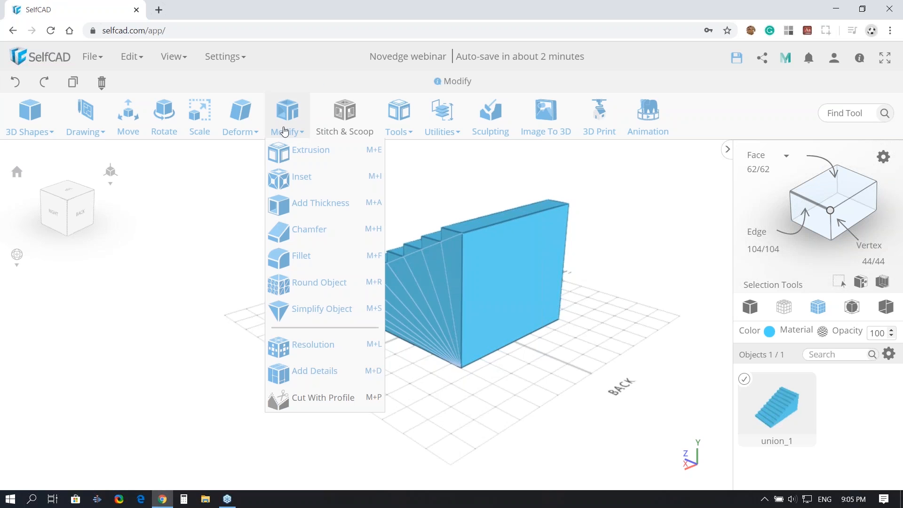
{"action": "left_click", "coordinate": [337, 373]}
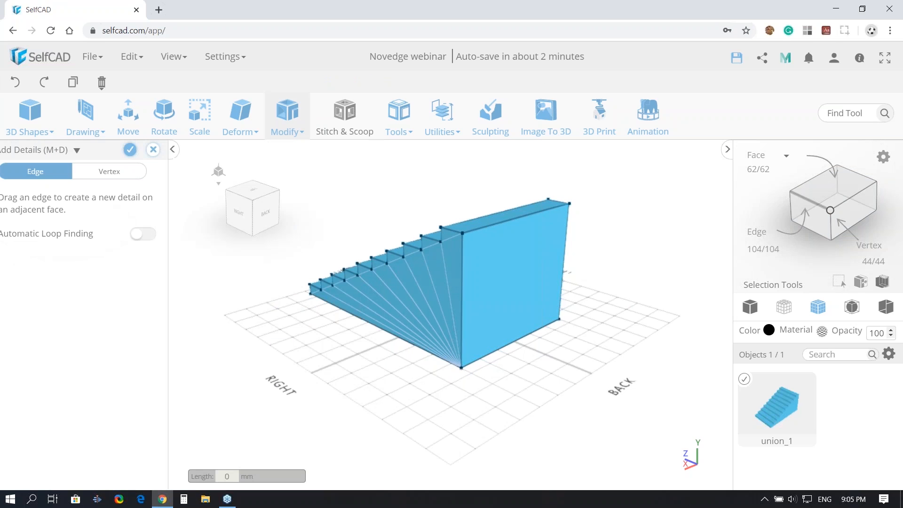
{"action": "left_click", "coordinate": [517, 237]}
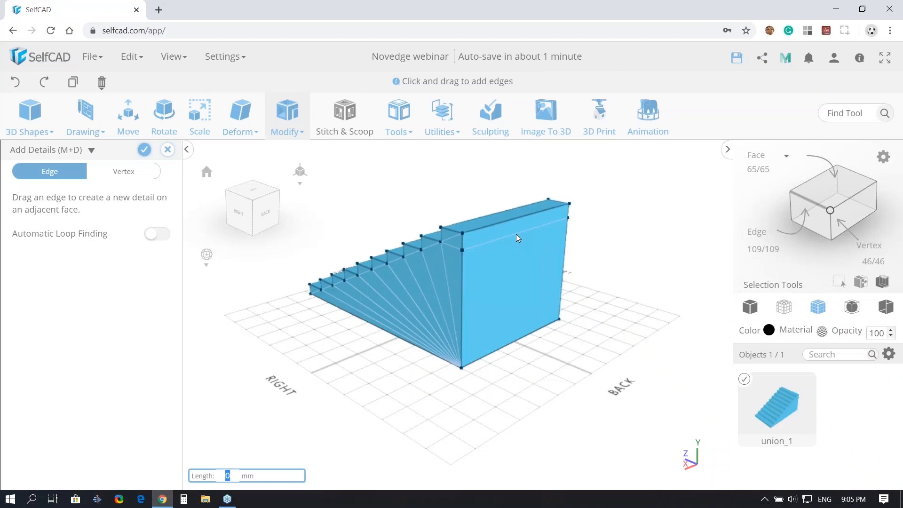
{"action": "type", "text": "25"}
{"action": "key", "text": "Return"}
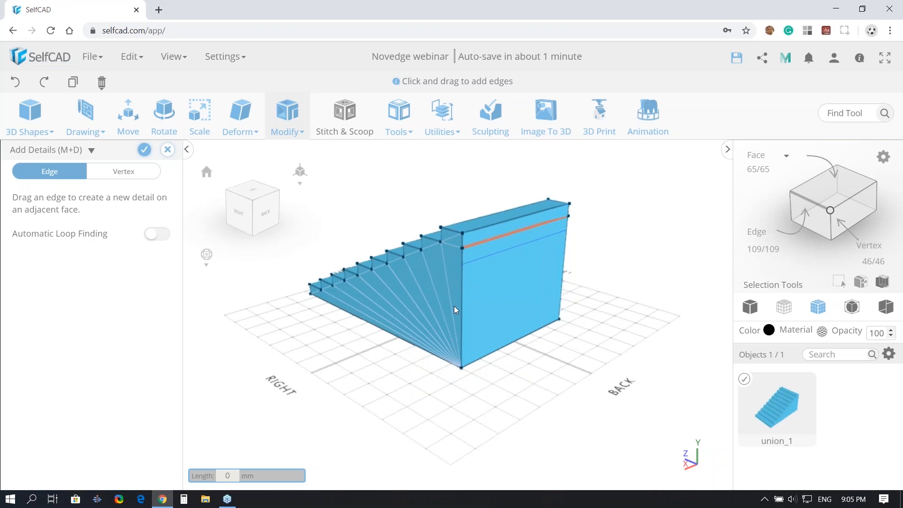
Add another edge across the staircase's underside, 50 mm from its front edge, and finalize the details
{"action": "left_click_drag", "start_coordinate": [409, 366], "coordinate": [646, 293]}
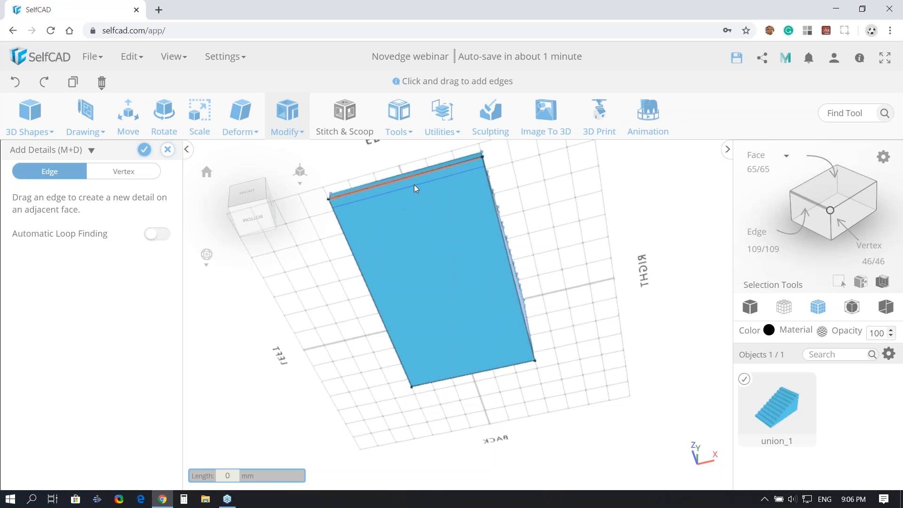
{"action": "mouse_move", "coordinate": [414, 186]}
{"action": "left_mouse_down"}
{"action": "mouse_move", "coordinate": [413, 177]}
{"action": "mouse_move", "coordinate": [418, 190]}
{"action": "left_mouse_up"}
{"action": "type", "text": "50"}
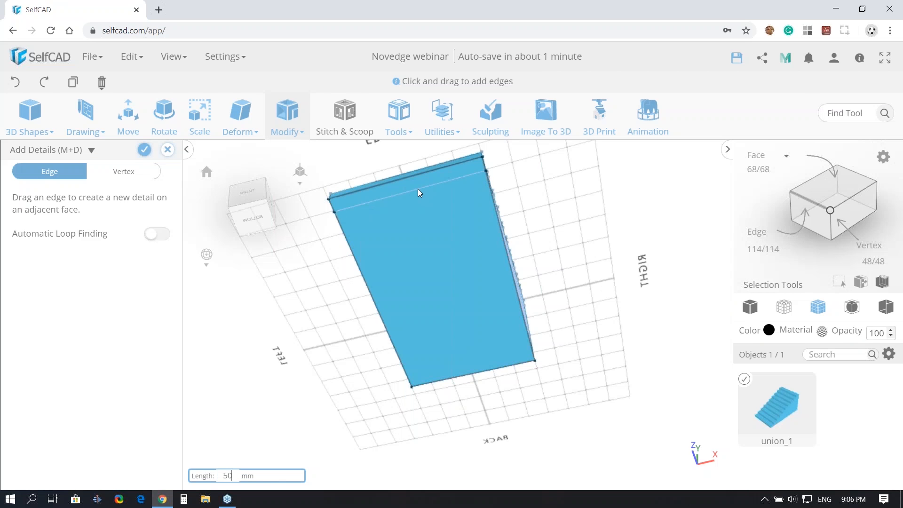
{"action": "key", "text": "Return"}
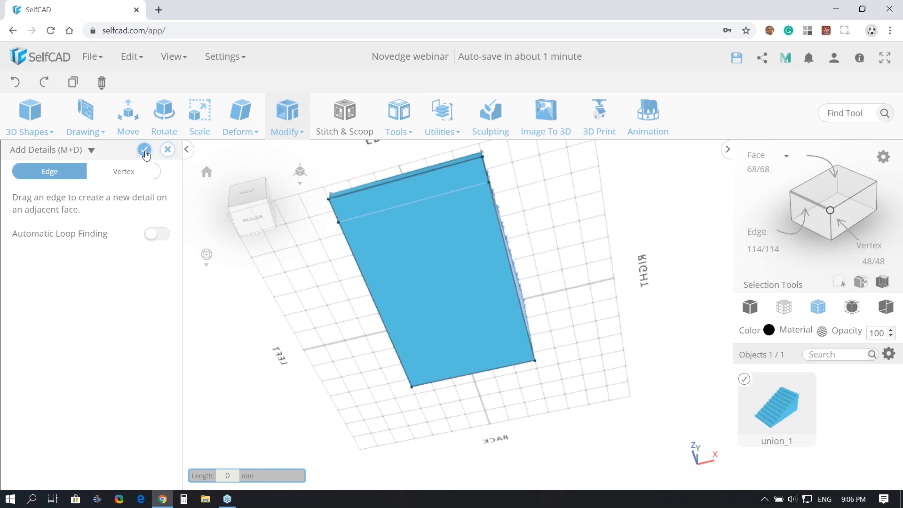
{"action": "mouse_move", "coordinate": [85, 116]}
{"action": "left_click", "coordinate": [143, 150]}
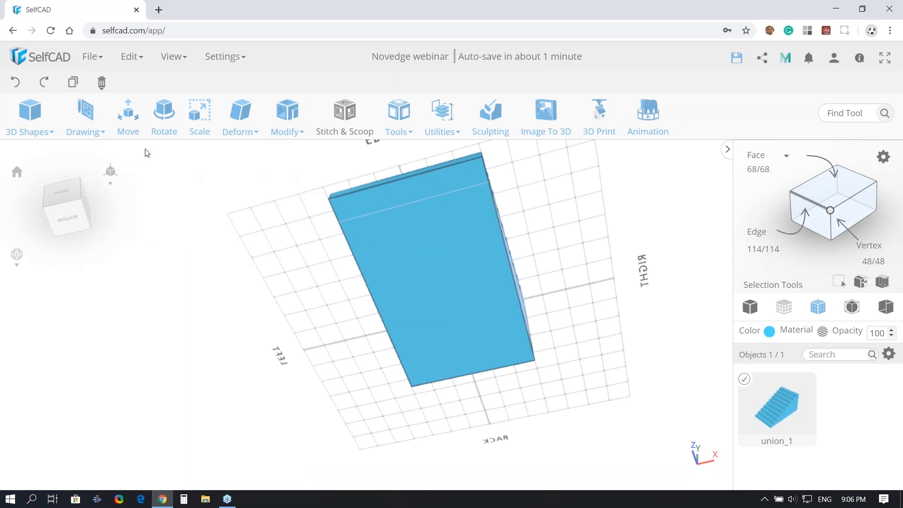
Snap the staircase's bottom back edge onto the added edge just below the top of its back face
{"action": "left_click_drag", "start_coordinate": [319, 269], "coordinate": [526, 234]}
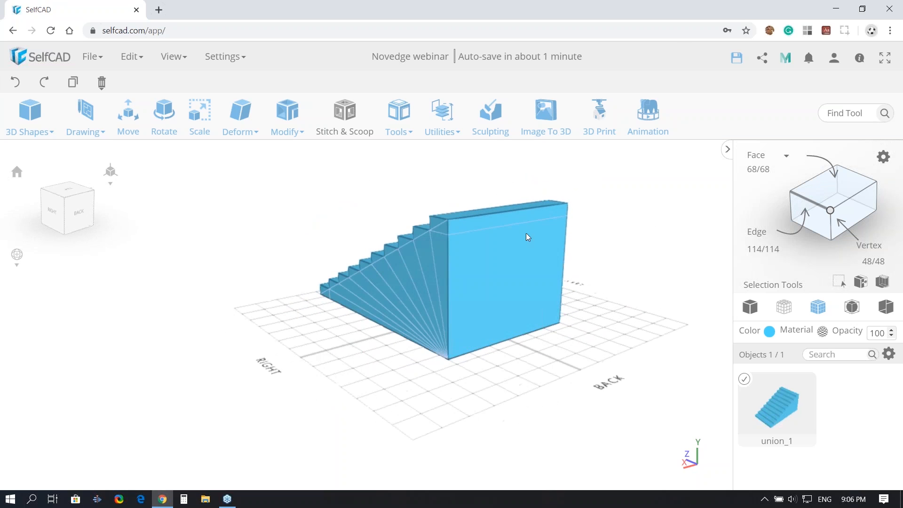
{"action": "left_click", "coordinate": [812, 207]}
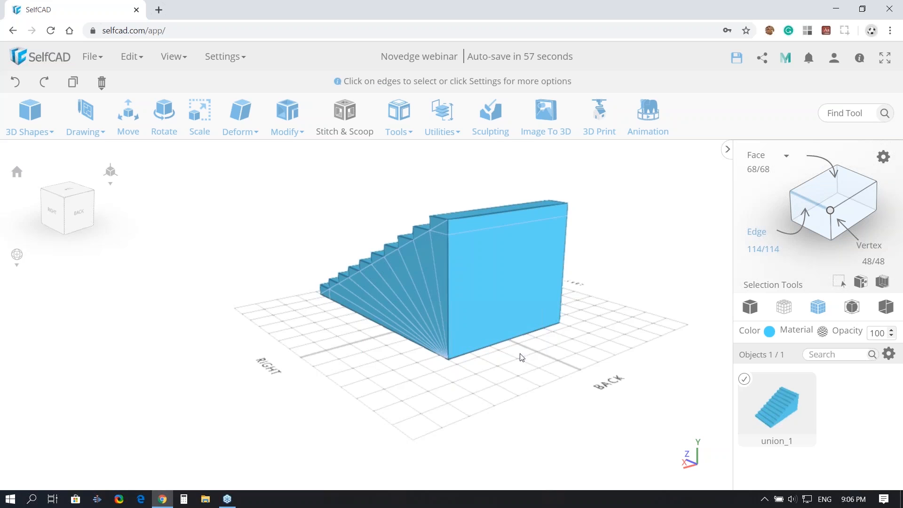
{"action": "left_click", "coordinate": [509, 343]}
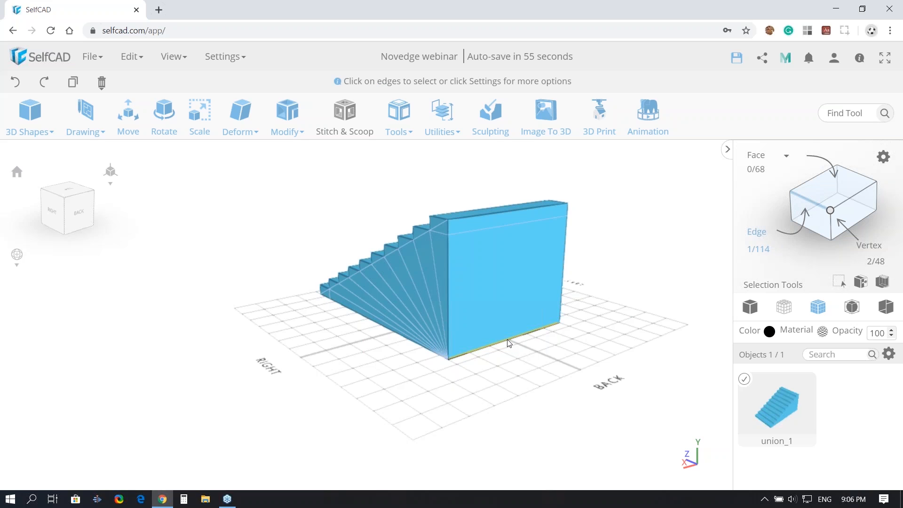
{"action": "left_click", "coordinate": [450, 133]}
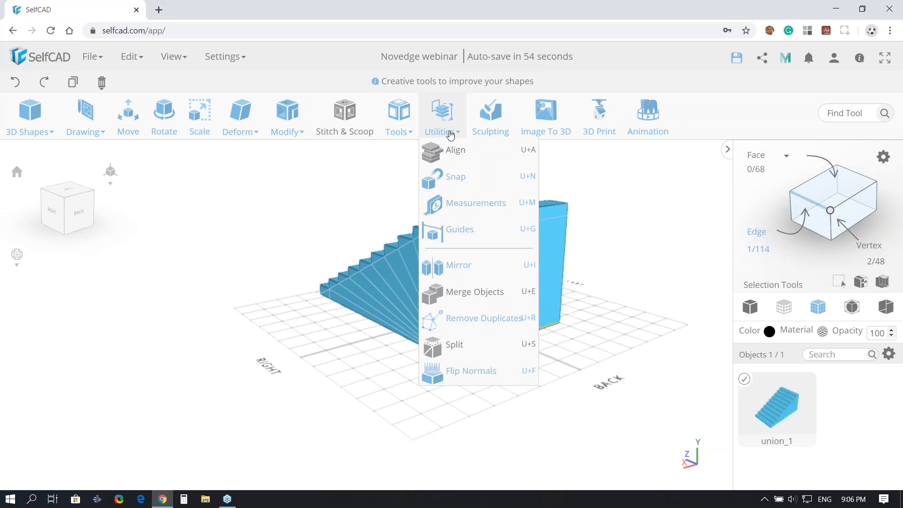
{"action": "left_click", "coordinate": [463, 176]}
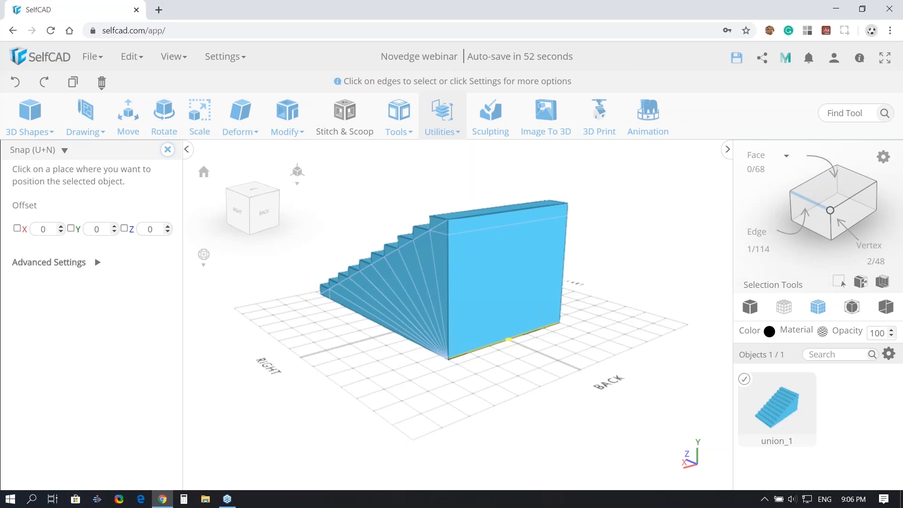
{"action": "left_click", "coordinate": [516, 228]}
{"action": "right_click_drag", "start_coordinate": [449, 345], "coordinate": [492, 338]}
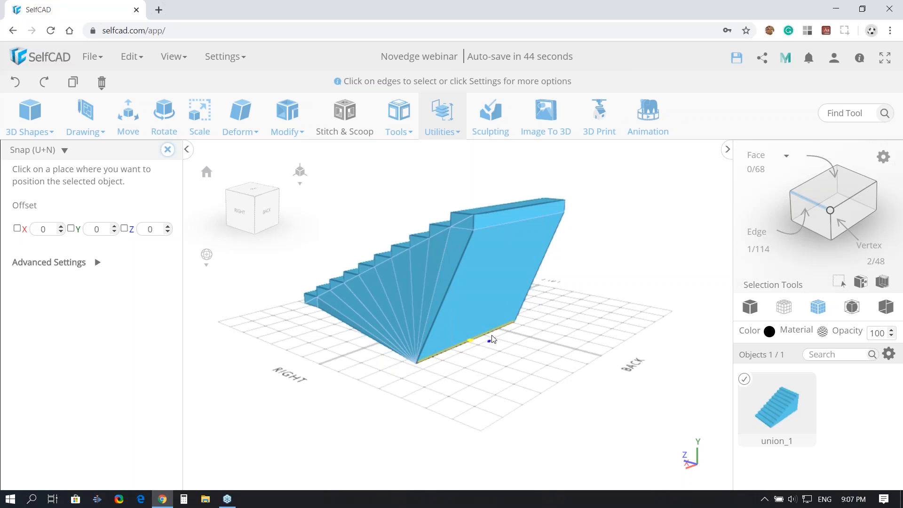
{"action": "left_click", "coordinate": [523, 225]}
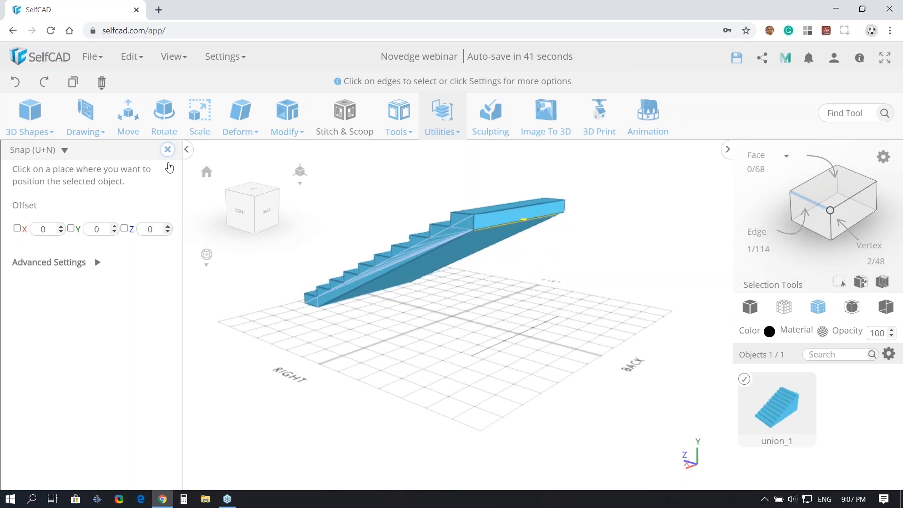
{"action": "left_click", "coordinate": [168, 151]}
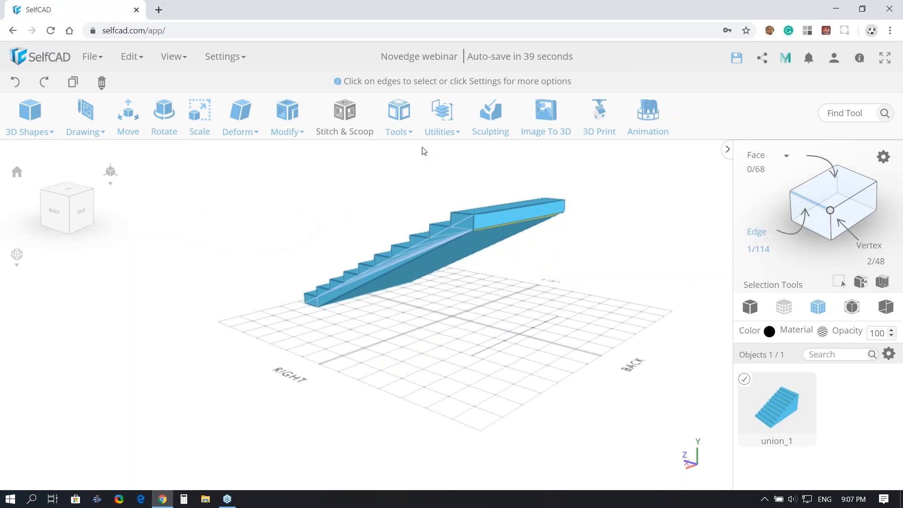
Run Remove Duplicates on the staircase, remembering the choice for the lost-selection confirmation, and run Flip Normals
{"action": "left_click", "coordinate": [443, 120]}
{"action": "mouse_move", "coordinate": [441, 132]}
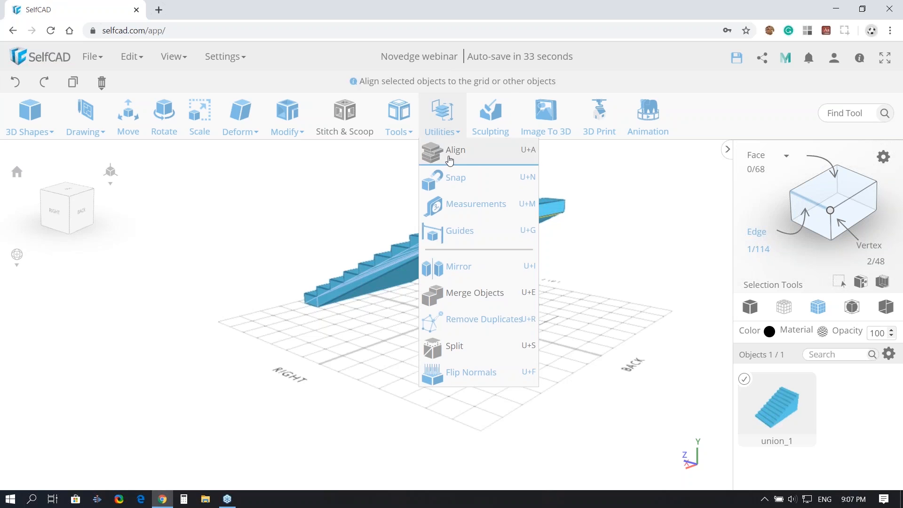
{"action": "left_click", "coordinate": [470, 328]}
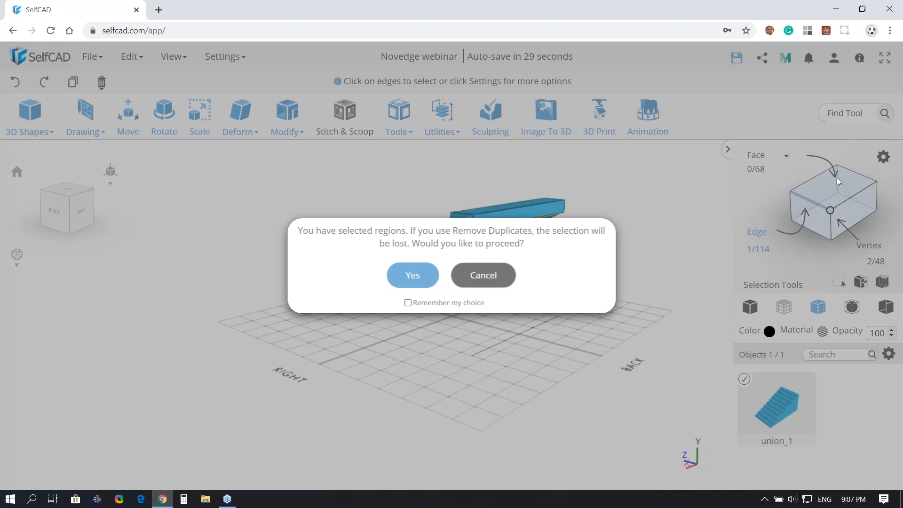
{"action": "left_click", "coordinate": [408, 303]}
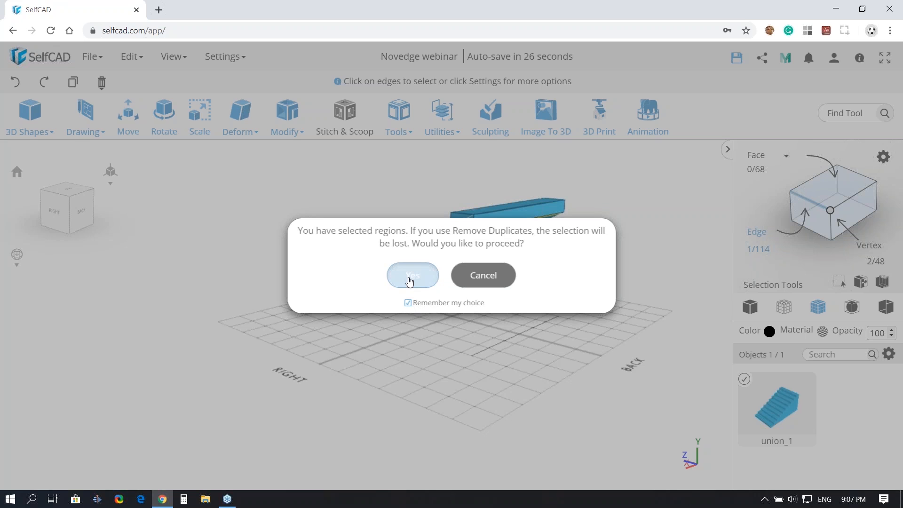
{"action": "left_click", "coordinate": [410, 279]}
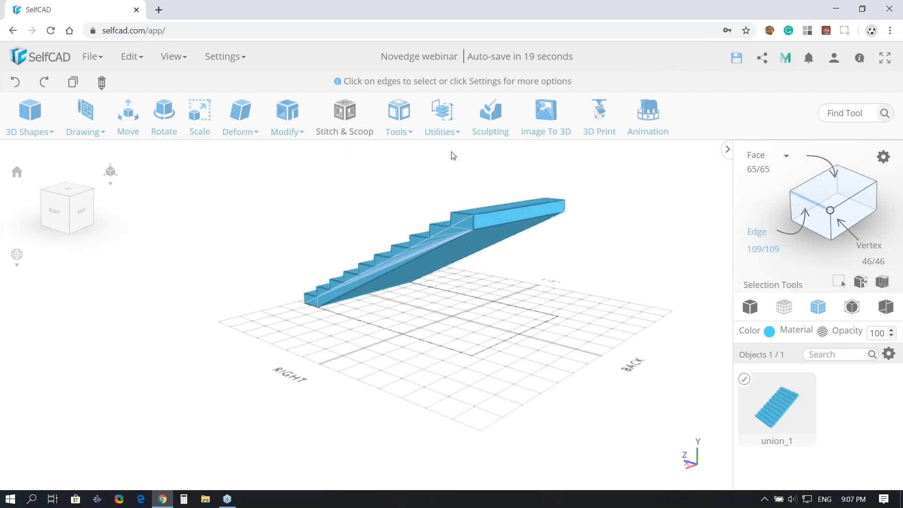
{"action": "left_click", "coordinate": [442, 118]}
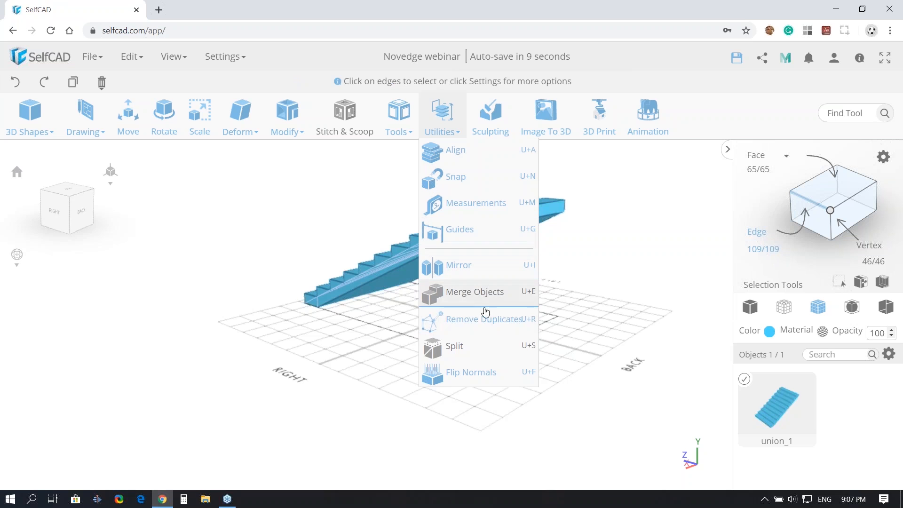
{"action": "left_click", "coordinate": [490, 379]}
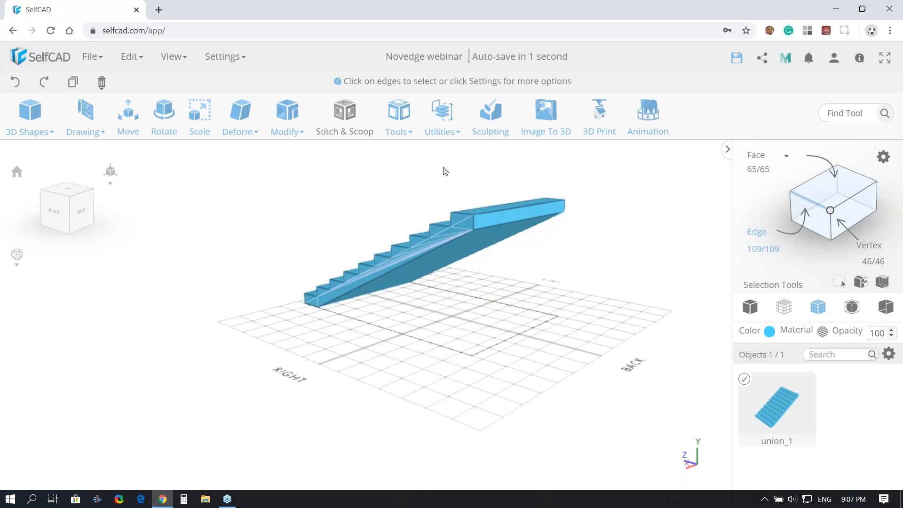
Try to snap the staircase onto the grid with Magnet enabled and a manual origin on the lower edge of its back face
{"action": "left_click", "coordinate": [439, 130]}
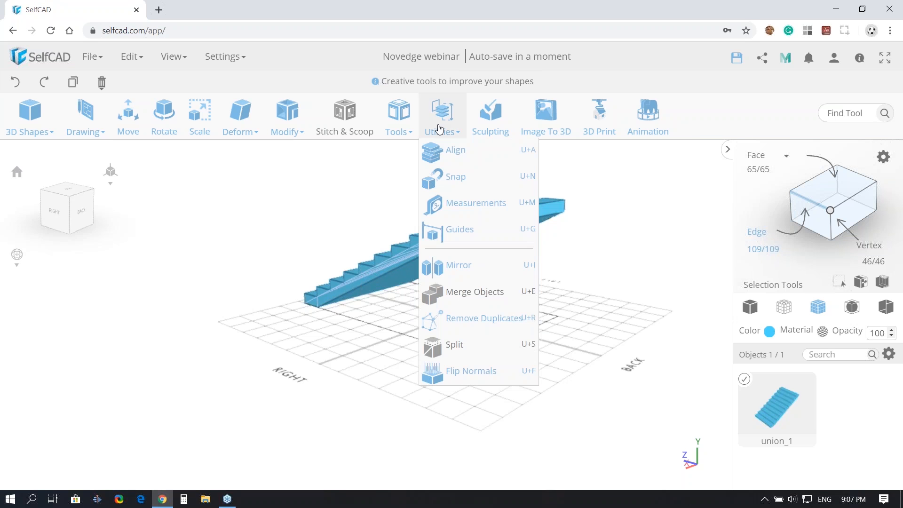
{"action": "left_click", "coordinate": [455, 176]}
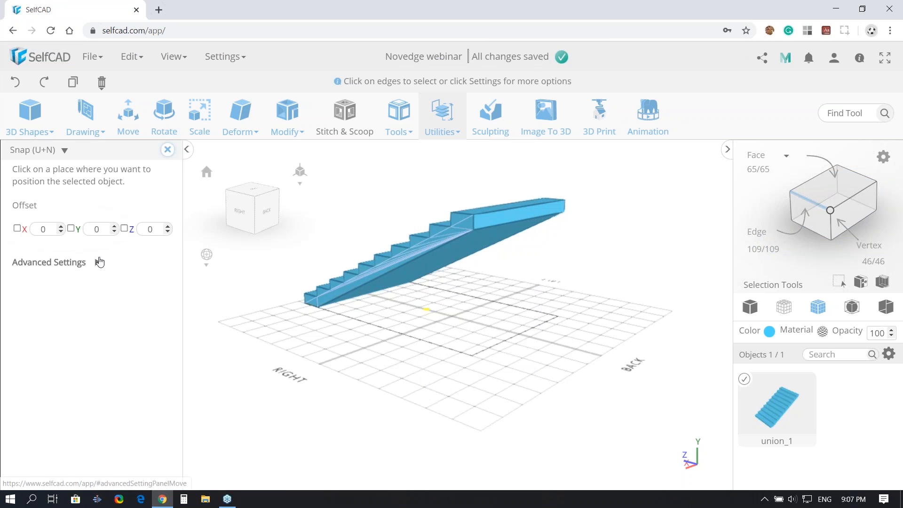
{"action": "left_click", "coordinate": [98, 262]}
{"action": "left_click", "coordinate": [158, 289]}
{"action": "left_click", "coordinate": [124, 327]}
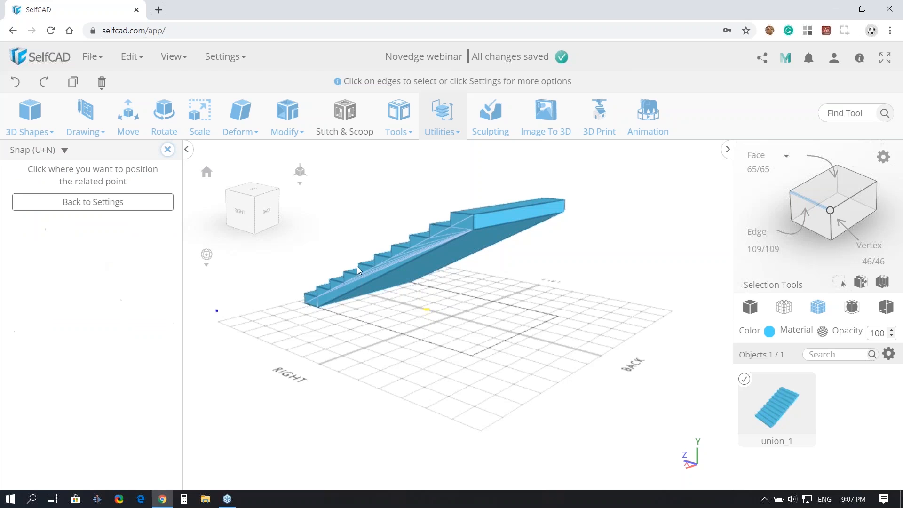
{"action": "left_click", "coordinate": [521, 222]}
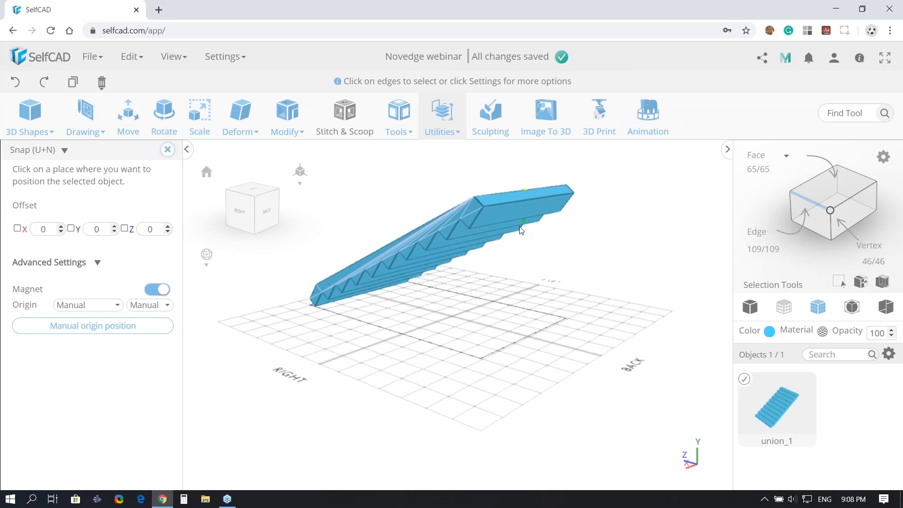
{"action": "left_click", "coordinate": [518, 343]}
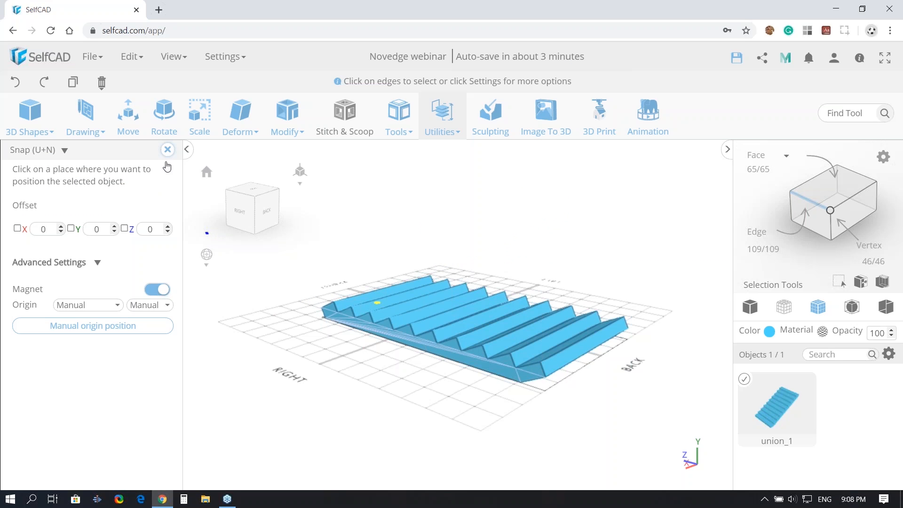
{"action": "left_click", "coordinate": [167, 150]}
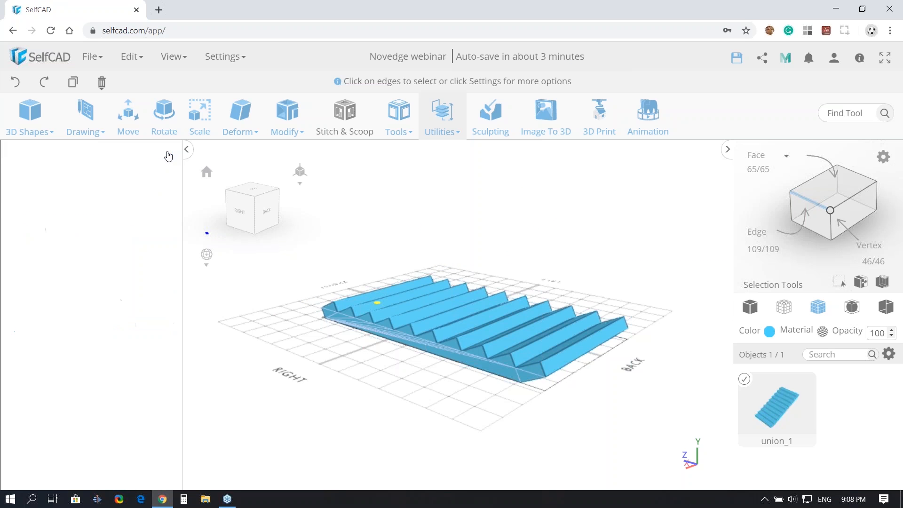
Undo the last two snap placements of the staircase
{"action": "left_click", "coordinate": [15, 83]}
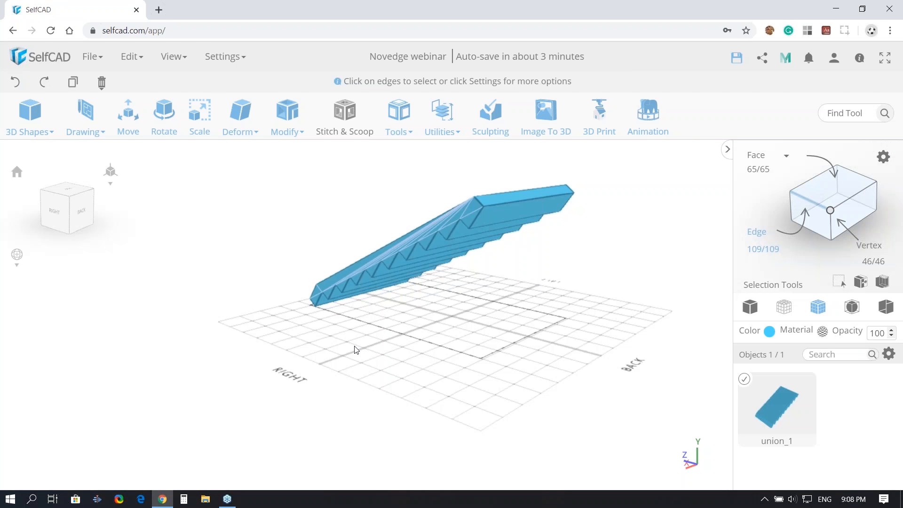
{"action": "left_click_drag", "start_coordinate": [363, 351], "coordinate": [423, 366]}
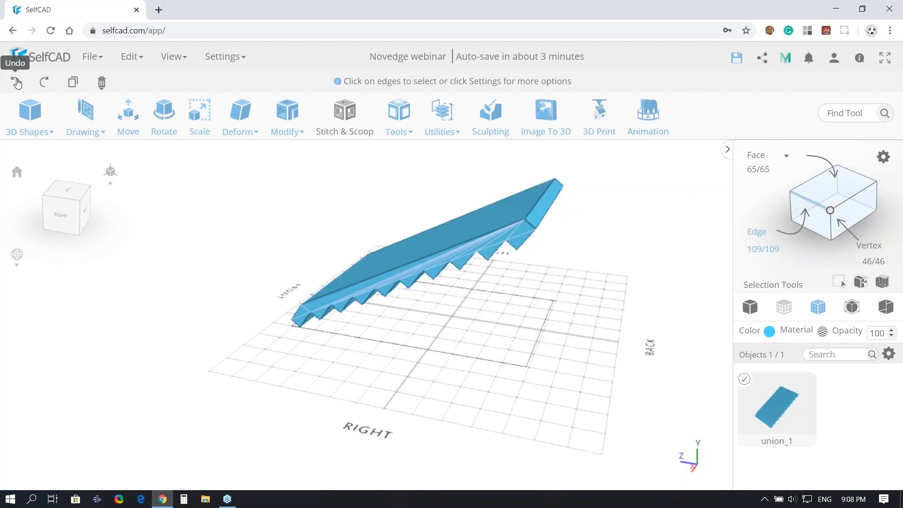
{"action": "left_click", "coordinate": [16, 83]}
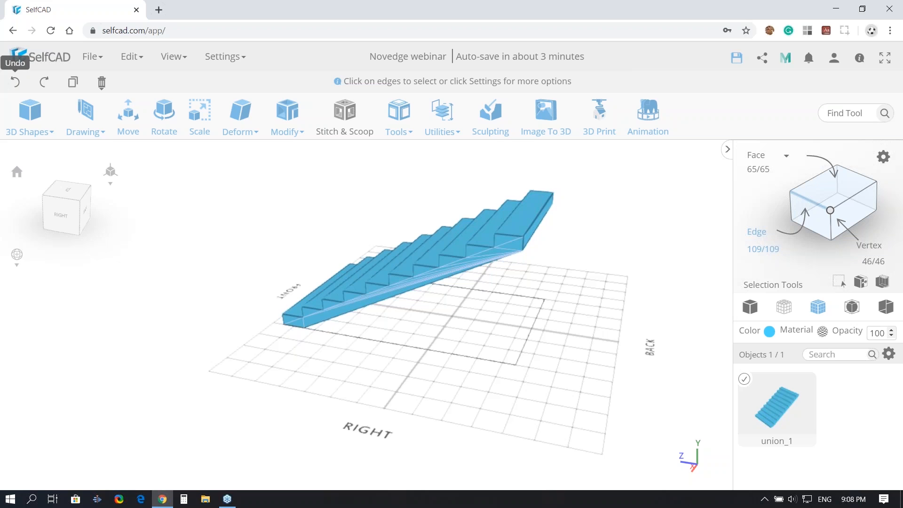
Center the staircase on the grid with the Move tool's Center Object option
{"action": "left_click_drag", "start_coordinate": [317, 356], "coordinate": [422, 358]}
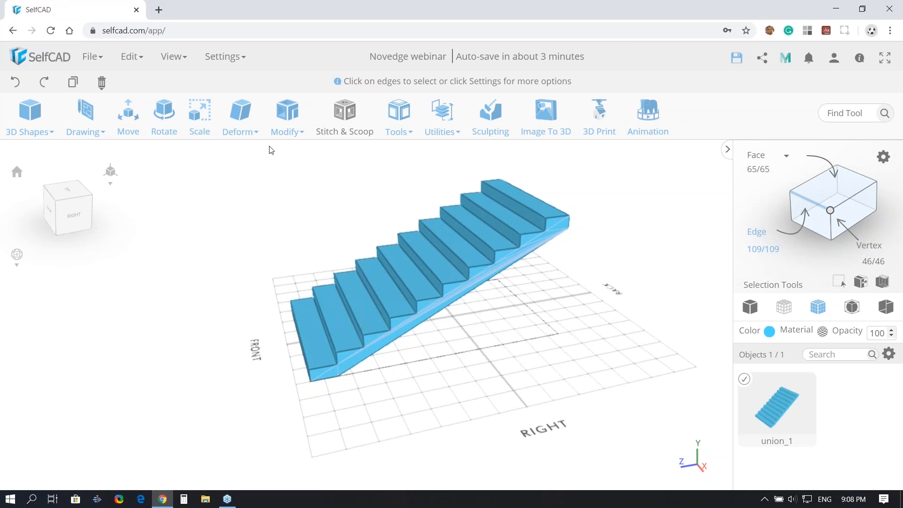
{"action": "left_click", "coordinate": [130, 123]}
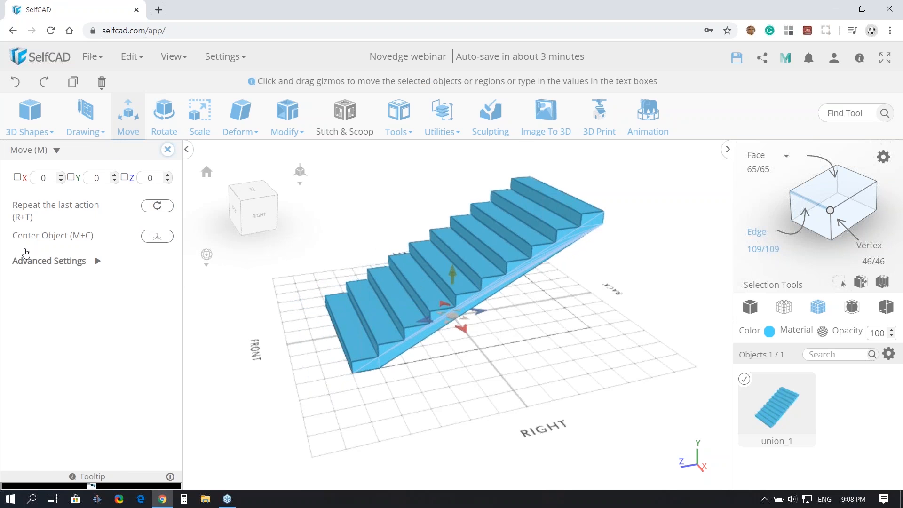
{"action": "left_click", "coordinate": [167, 150]}
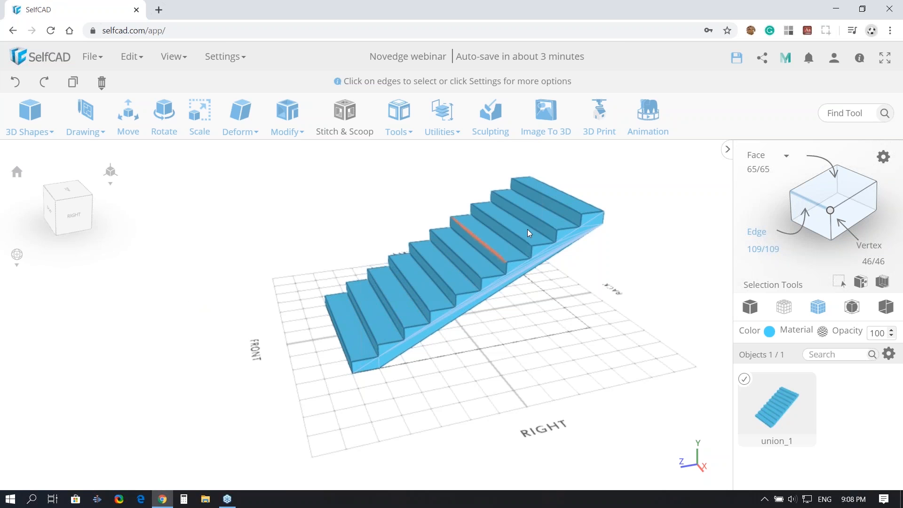
Start a 3D Sketch line on the Bottom / Top plane, hiding the staircase and viewing the plane from the top
{"action": "left_click", "coordinate": [85, 132]}
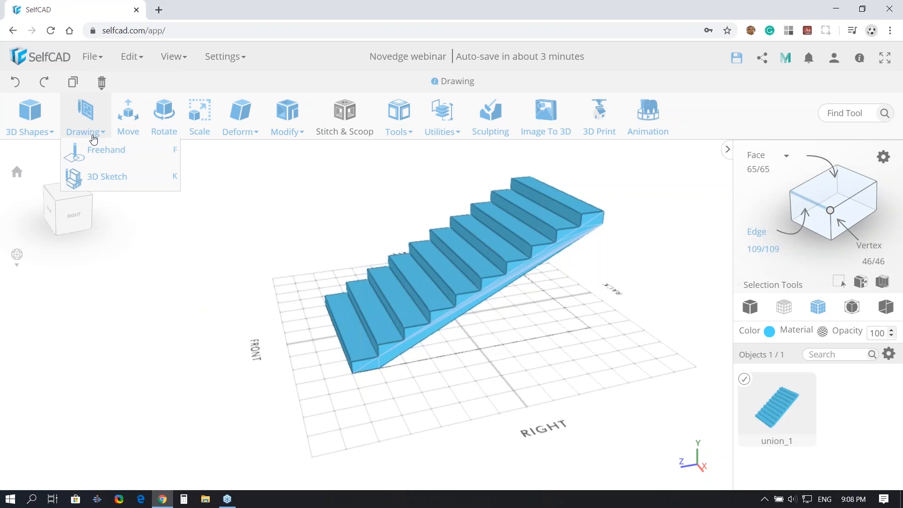
{"action": "left_click", "coordinate": [107, 176]}
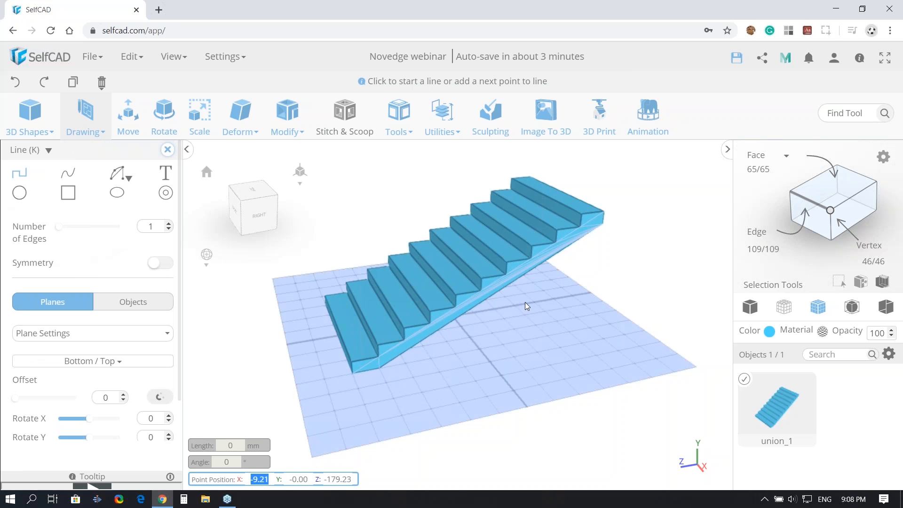
{"action": "left_click", "coordinate": [889, 354]}
{"action": "left_click", "coordinate": [880, 399]}
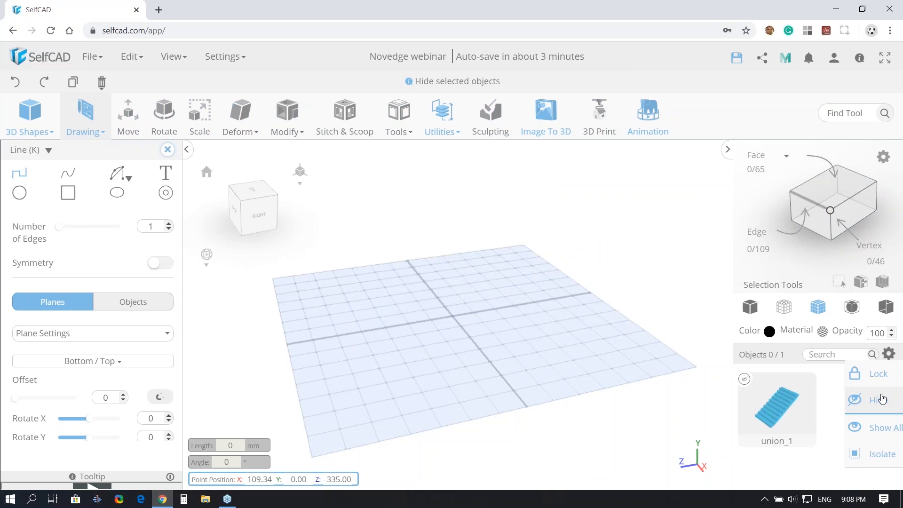
{"action": "left_click", "coordinate": [253, 189]}
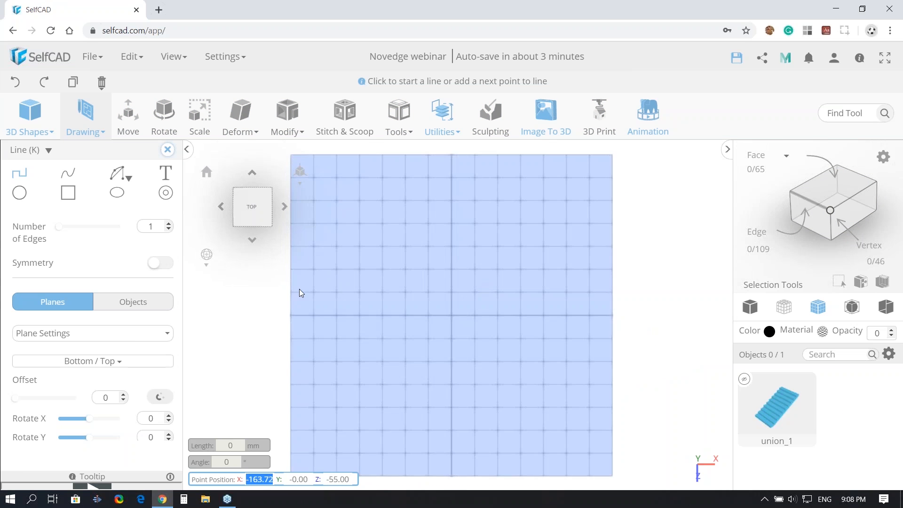
Set the sketch's precision options to also snap to Grid Vertices and enable a Minimum Angle Step of 15
{"action": "left_click", "coordinate": [104, 335]}
{"action": "left_click", "coordinate": [76, 374]}
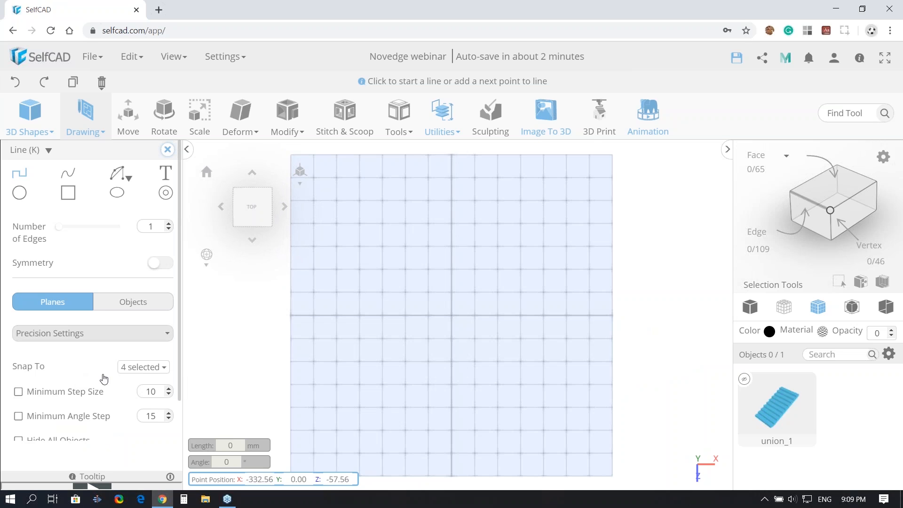
{"action": "left_click", "coordinate": [133, 367]}
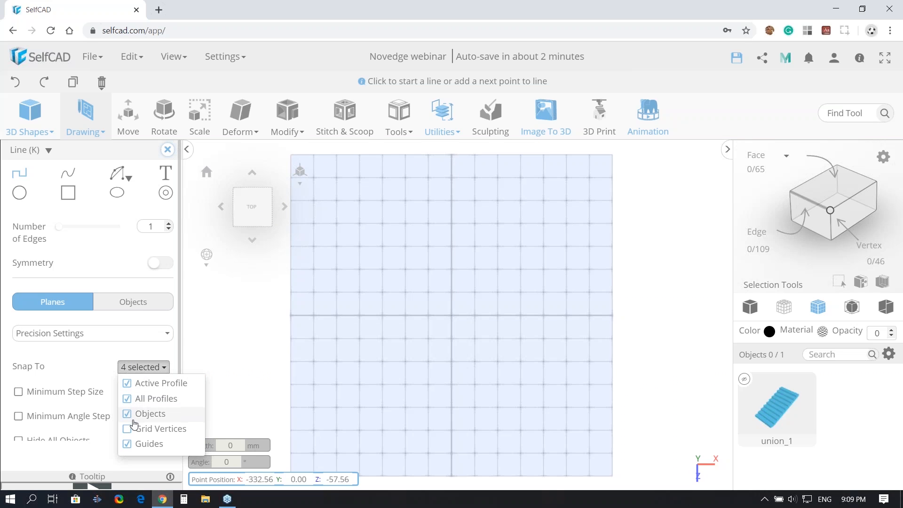
{"action": "left_click", "coordinate": [132, 429]}
{"action": "scroll", "coordinate": [89, 406], "scroll_direction": "down", "scroll_amount": 2}
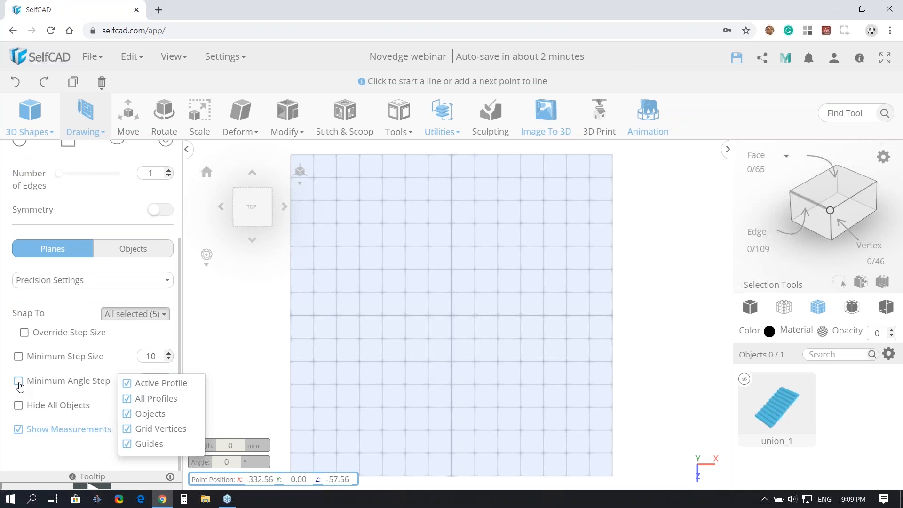
{"action": "left_click", "coordinate": [19, 382]}
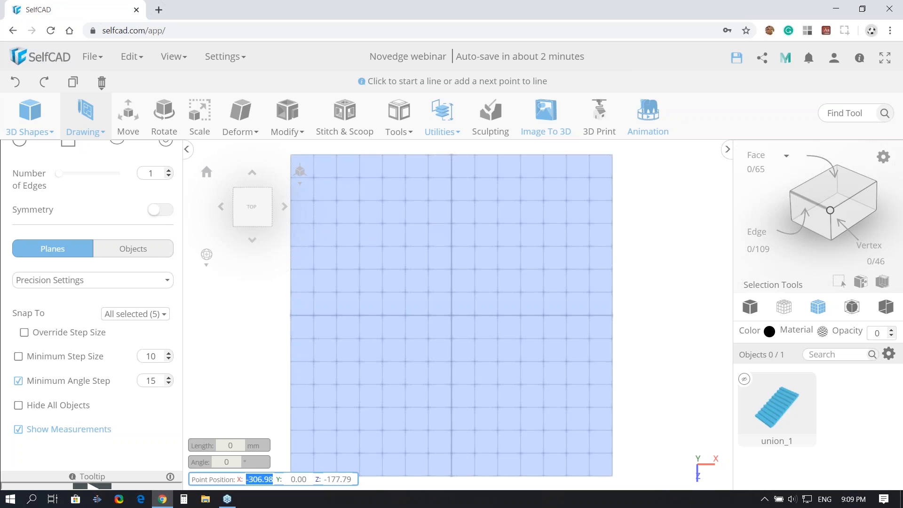
{"action": "scroll", "coordinate": [113, 200], "scroll_direction": "up", "scroll_amount": 1}
{"action": "scroll", "coordinate": [113, 201], "scroll_direction": "up", "scroll_amount": 1}
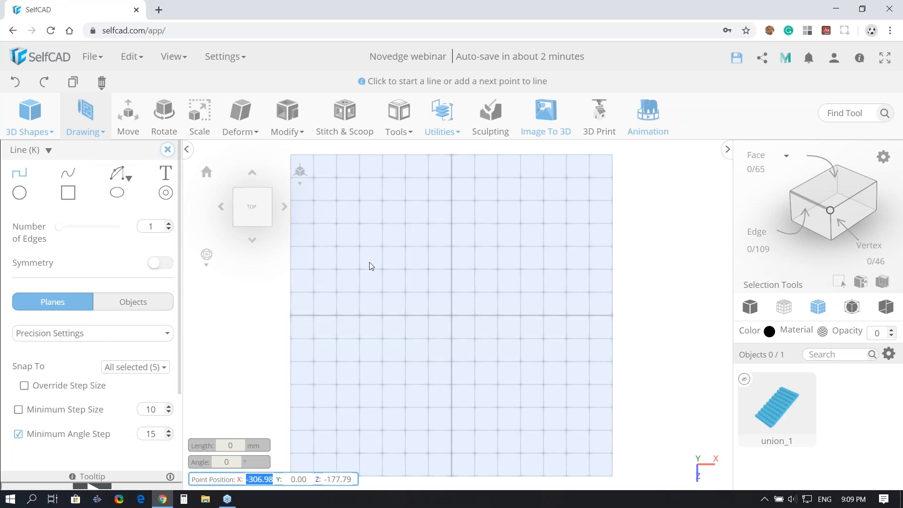
{"action": "left_click", "coordinate": [406, 249]}
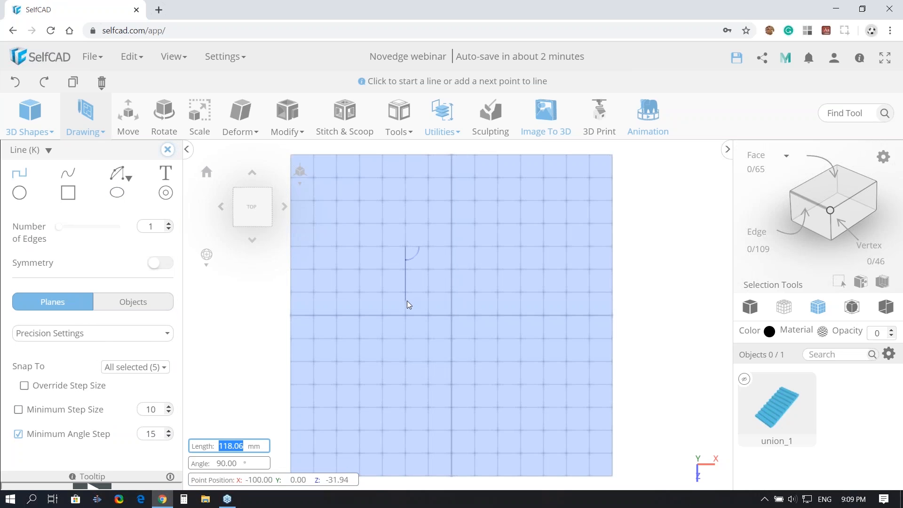
{"action": "type", "text": "200"}
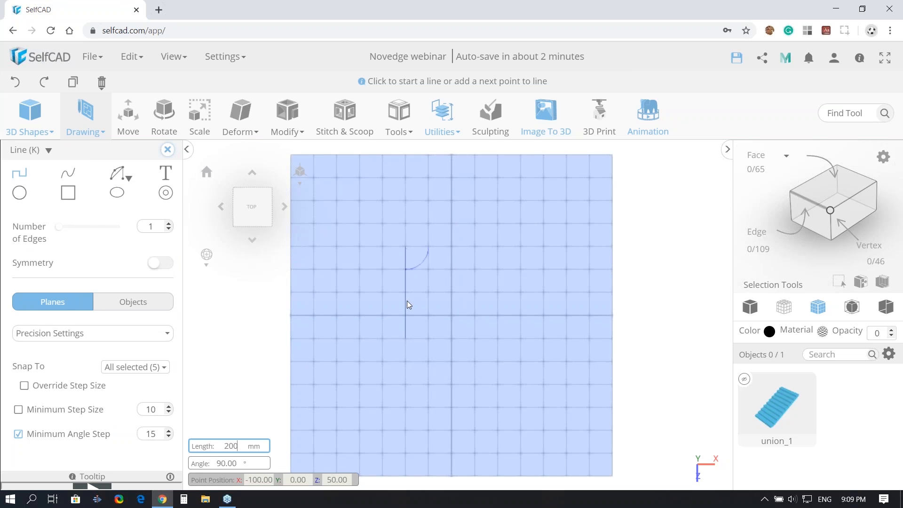
{"action": "key", "text": "Return"}
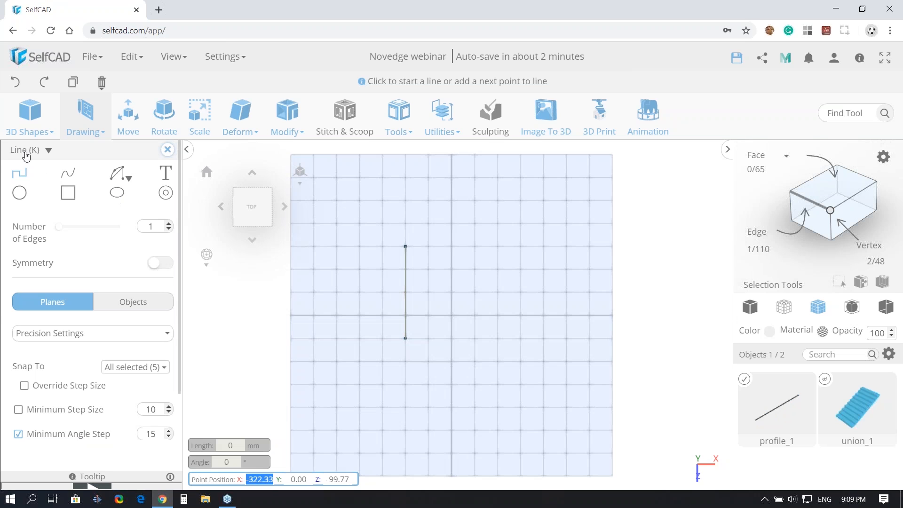
{"action": "left_click", "coordinate": [15, 83]}
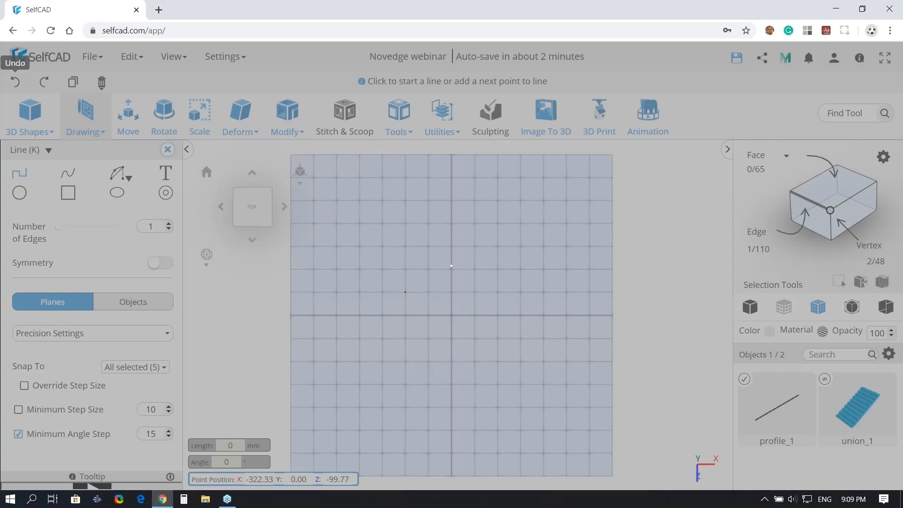
Set the line's number of edges to 6 and draw a straight 200 mm line along a grid line
{"action": "left_click", "coordinate": [154, 227]}
{"action": "key", "text": "Return"}
{"action": "left_click", "coordinate": [405, 252]}
{"action": "type", "text": "200"}
{"action": "key", "text": "Return"}
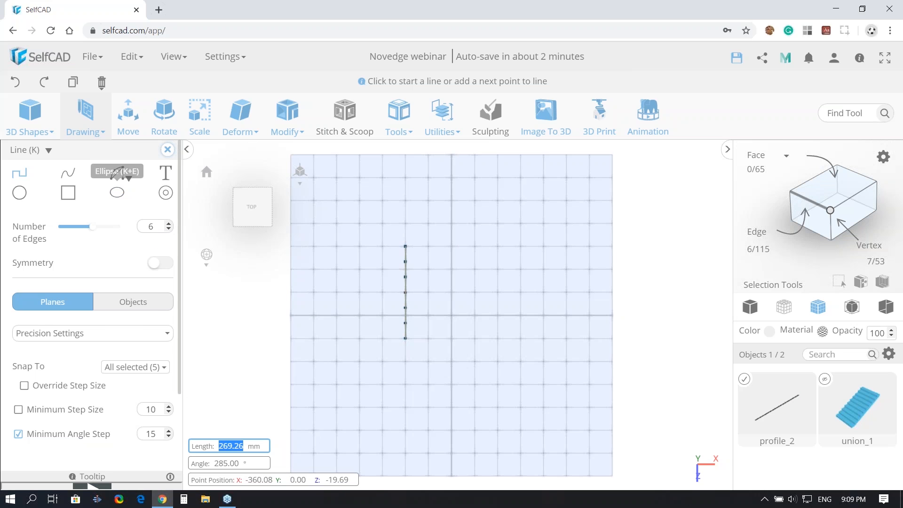
Draw an arc with a 5 mm bulge spanning the second segment of the six-edge line
{"action": "left_click", "coordinate": [123, 175]}
{"action": "left_click", "coordinate": [117, 213]}
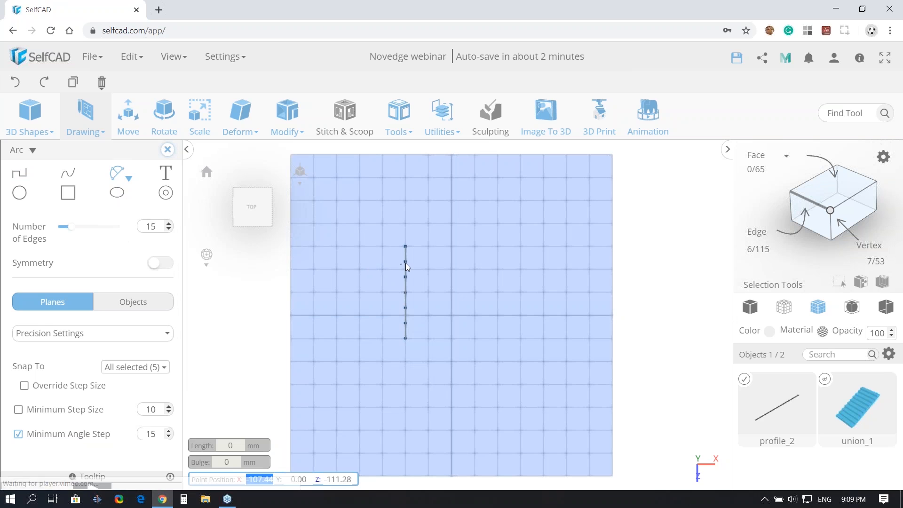
{"action": "left_click", "coordinate": [405, 263]}
{"action": "left_click", "coordinate": [406, 277]}
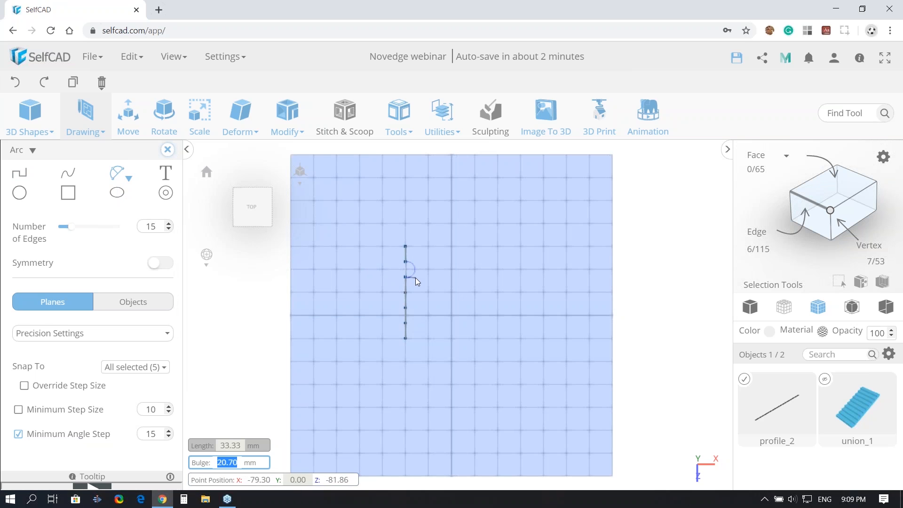
{"action": "type", "text": "5"}
{"action": "key", "text": "Return"}
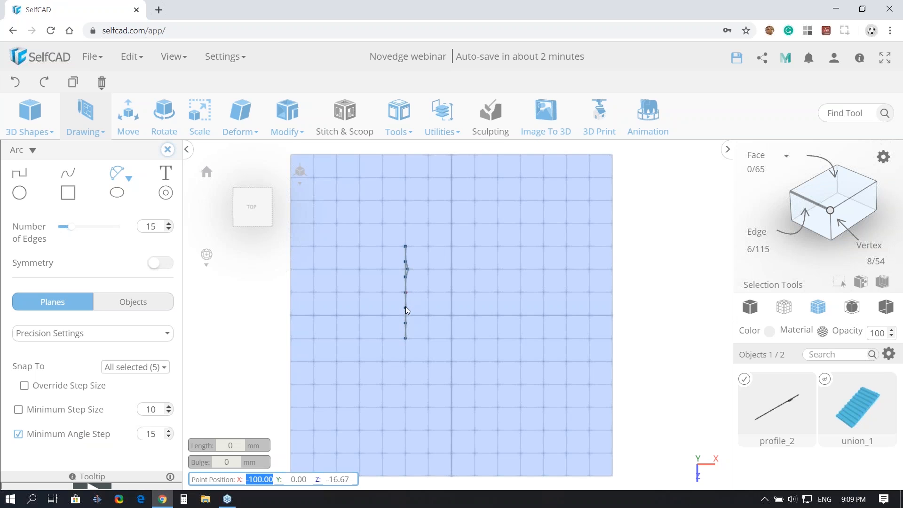
Draw a matching arc with a 5 mm bulge across the line's fifth segment
{"action": "left_click", "coordinate": [406, 323]}
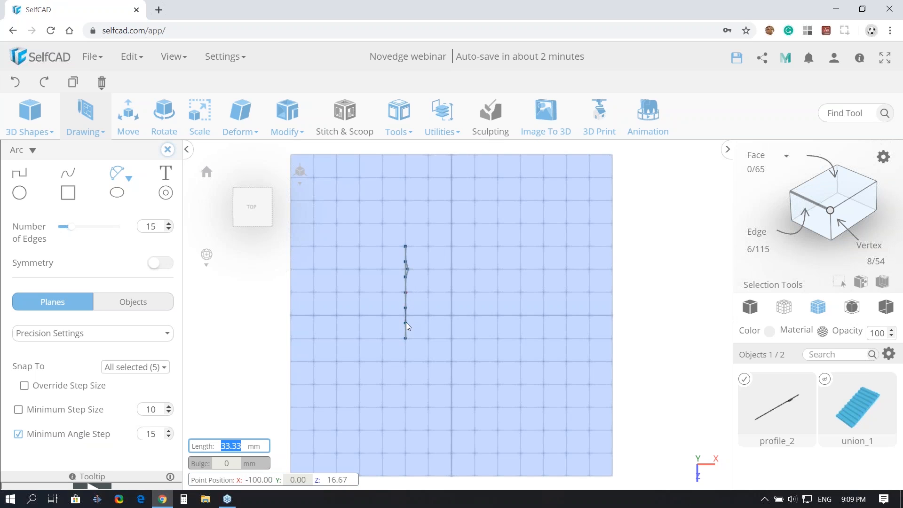
{"action": "key", "text": "Return"}
{"action": "key", "text": "Return"}
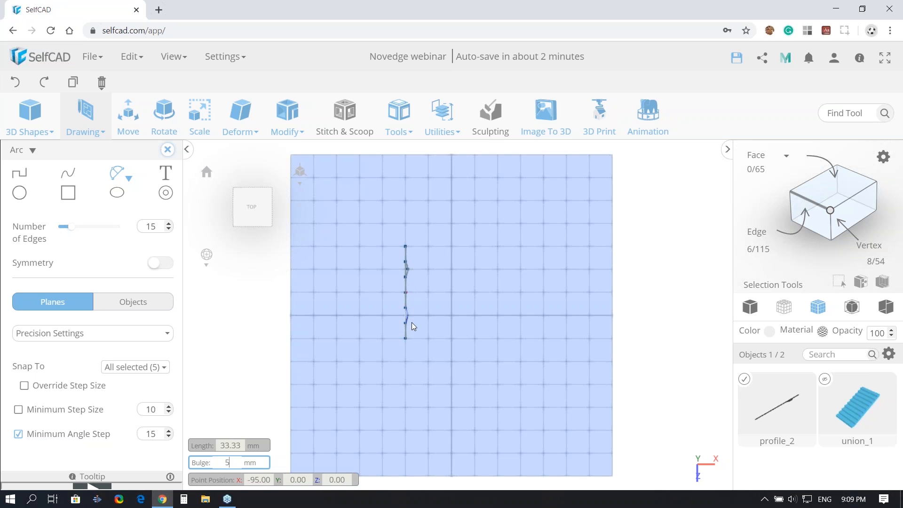
{"action": "scroll", "coordinate": [411, 322], "scroll_direction": "up", "scroll_amount": 3}
{"action": "scroll", "coordinate": [411, 323], "scroll_direction": "up", "scroll_amount": 4}
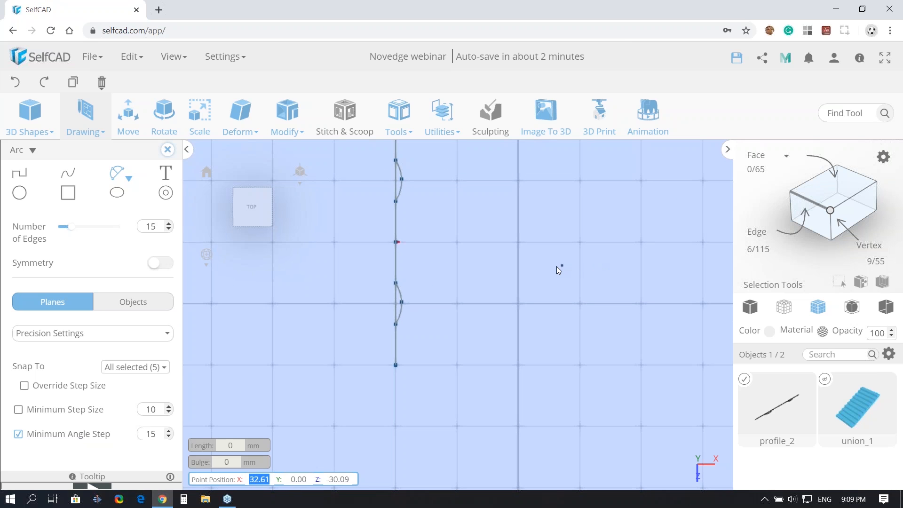
Delete the two straight segments that run behind the arcs of the profile
{"action": "left_click", "coordinate": [813, 190]}
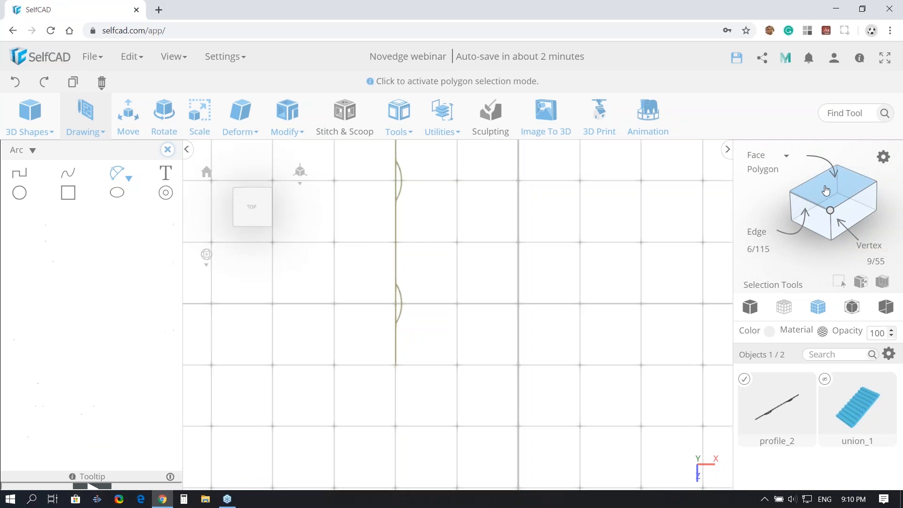
{"action": "left_click", "coordinate": [395, 185]}
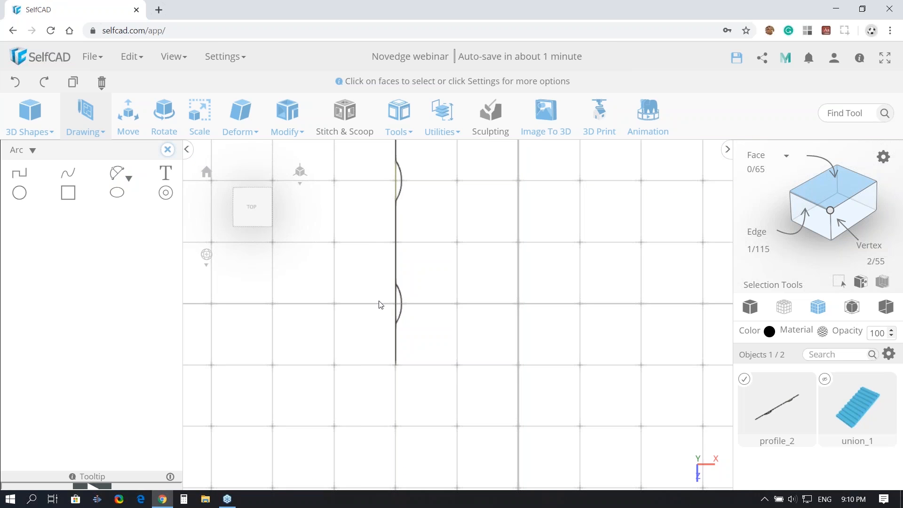
{"action": "left_click", "coordinate": [397, 303]}
{"action": "key", "text": "Delete"}
{"action": "key", "text": "Return"}
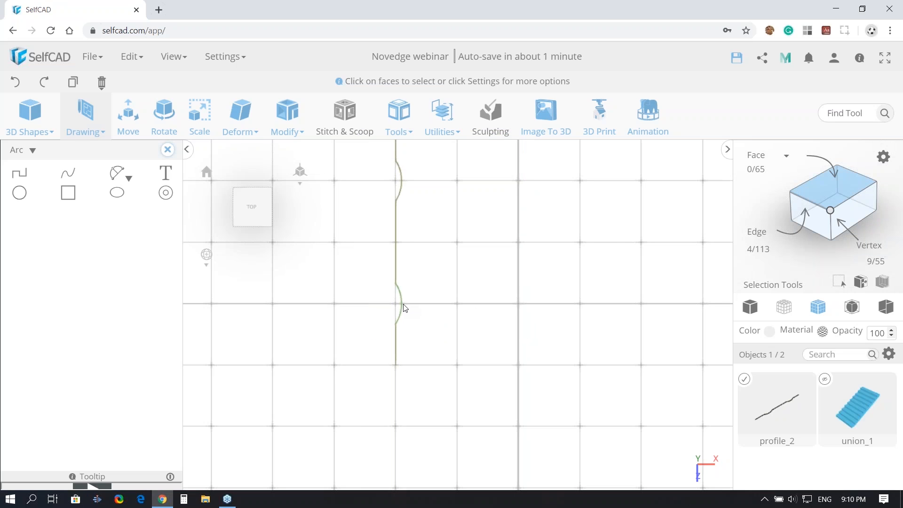
{"action": "left_click", "coordinate": [803, 202]}
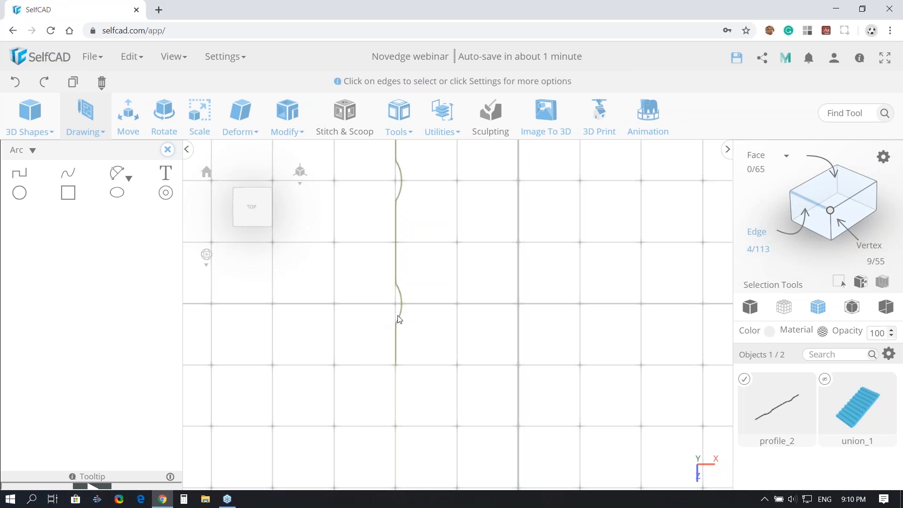
{"action": "scroll", "coordinate": [403, 318], "scroll_direction": "up", "scroll_amount": 3}
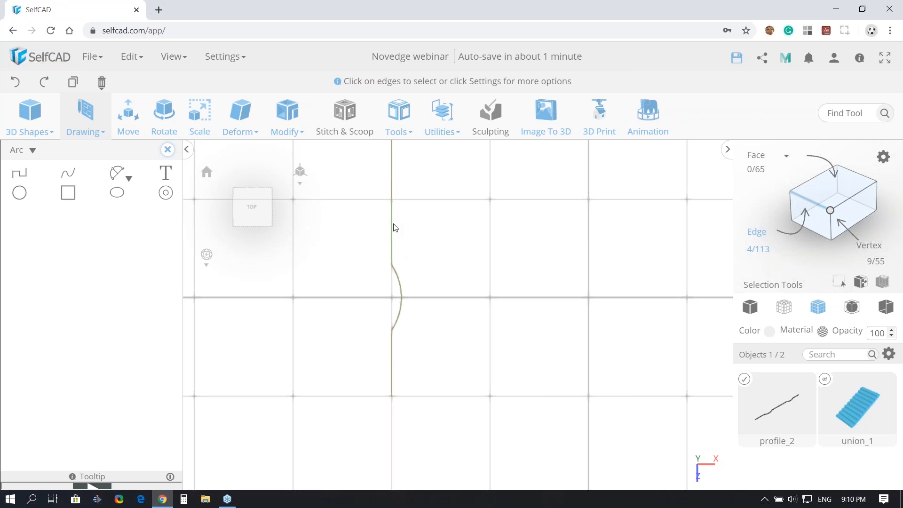
{"action": "left_click", "coordinate": [826, 178]}
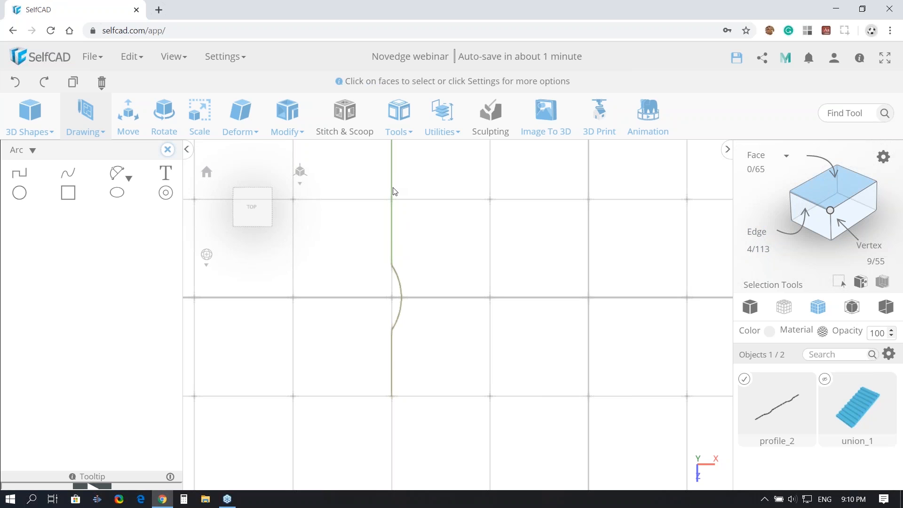
Duplicate the wavy profile and place the copy on the other side of the grid's center line
{"action": "scroll", "coordinate": [490, 218], "scroll_direction": "down", "scroll_amount": 4}
{"action": "scroll", "coordinate": [489, 218], "scroll_direction": "down", "scroll_amount": 3}
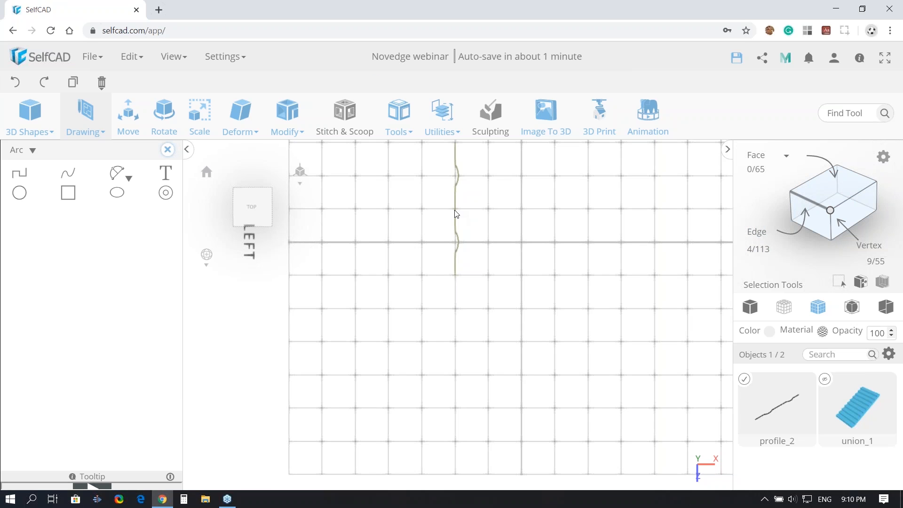
{"action": "left_click_drag", "start_coordinate": [461, 214], "coordinate": [572, 215], "text": "shift"}
{"action": "key", "text": "Up"}
{"action": "key", "text": "Up"}
{"action": "key", "text": "Up"}
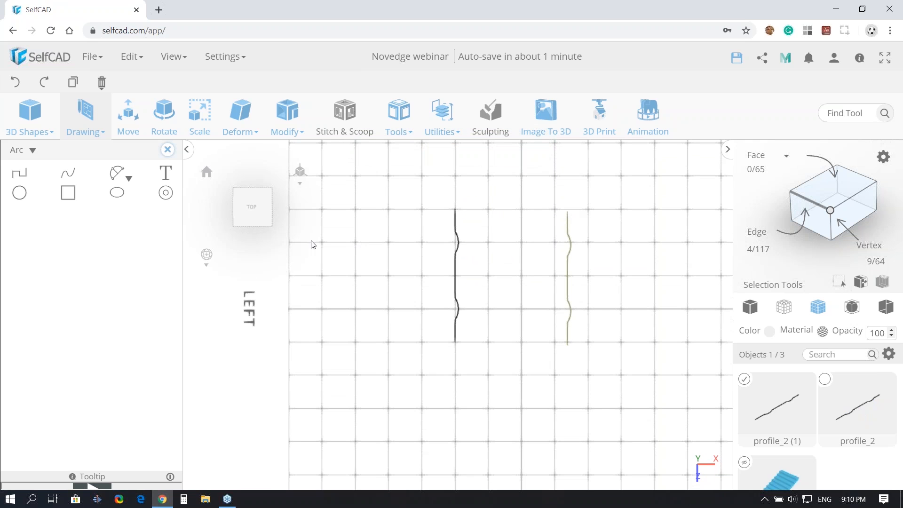
Close the copied profile with straight lines: 10 mm across its upper end, 200 mm parallel to it, and back to its lower end
{"action": "left_click", "coordinate": [25, 180]}
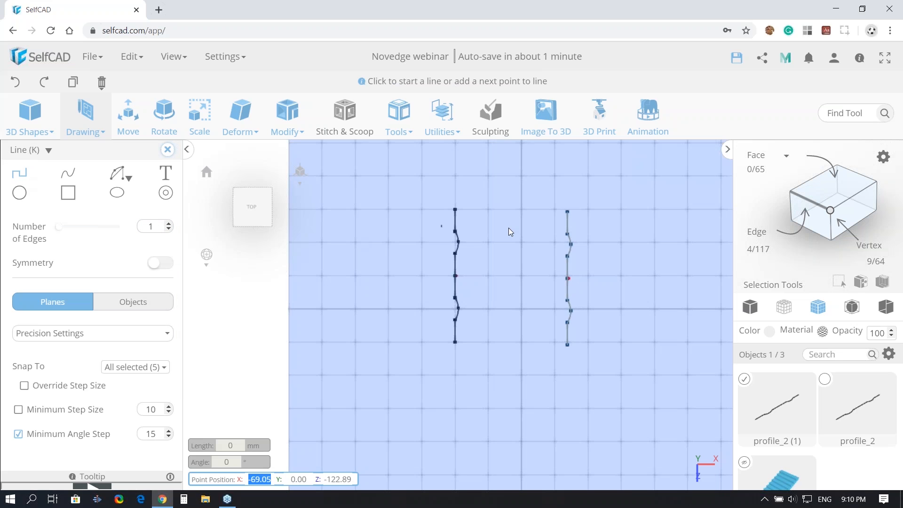
{"action": "left_click", "coordinate": [568, 212]}
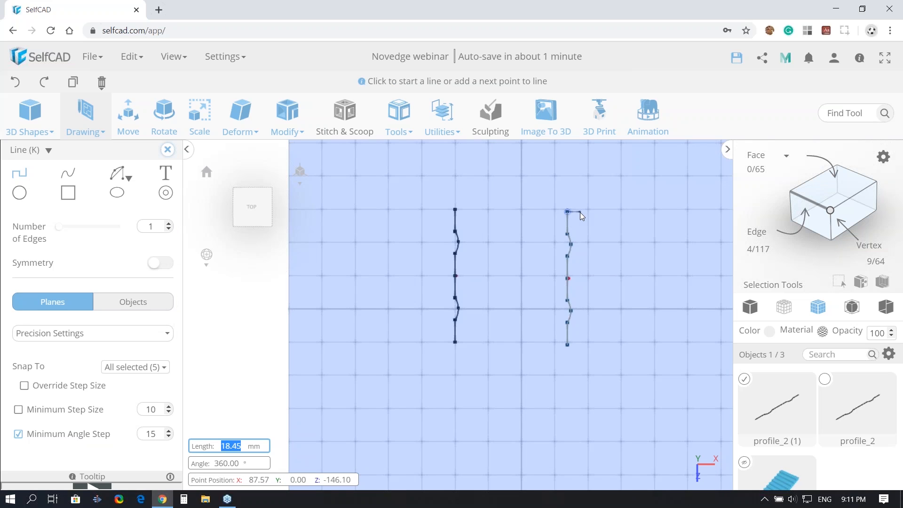
{"action": "type", "text": "8.45"}
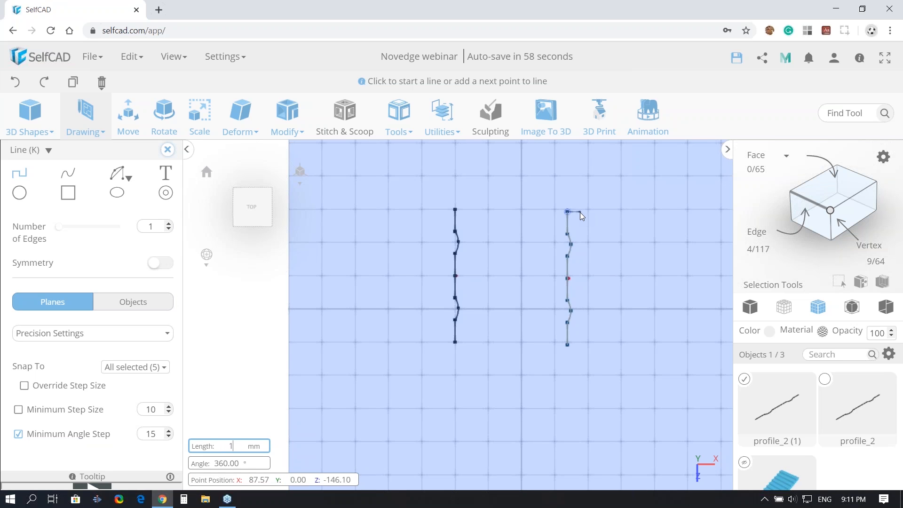
{"action": "key", "text": "Return"}
{"action": "type", "text": "200"}
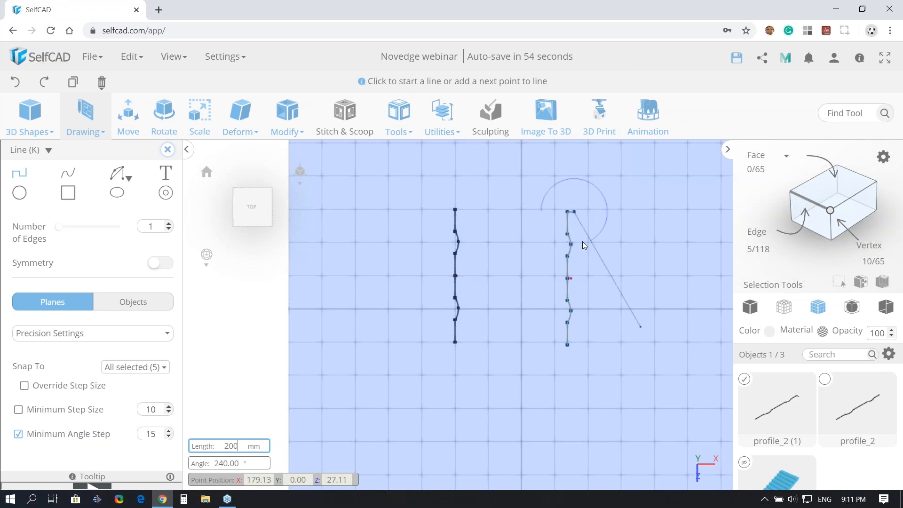
{"action": "left_click", "coordinate": [584, 286]}
{"action": "left_click", "coordinate": [563, 347]}
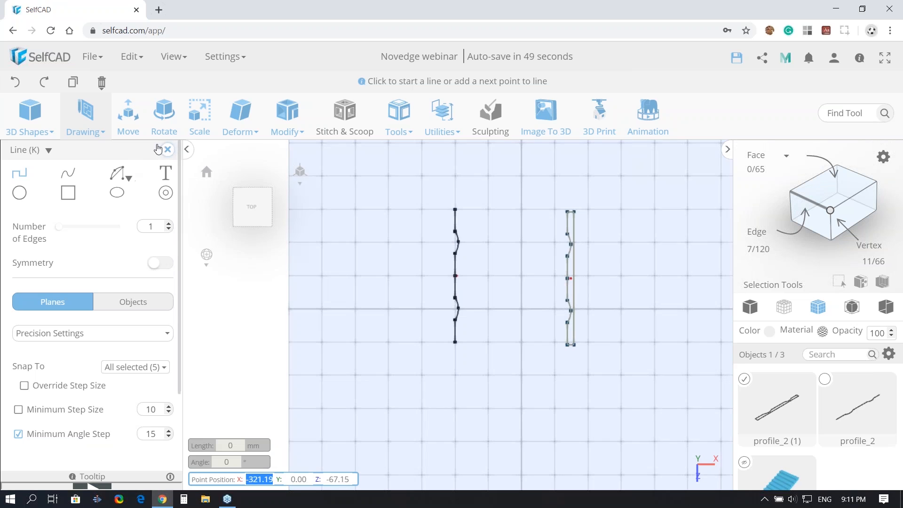
{"action": "left_click", "coordinate": [167, 150]}
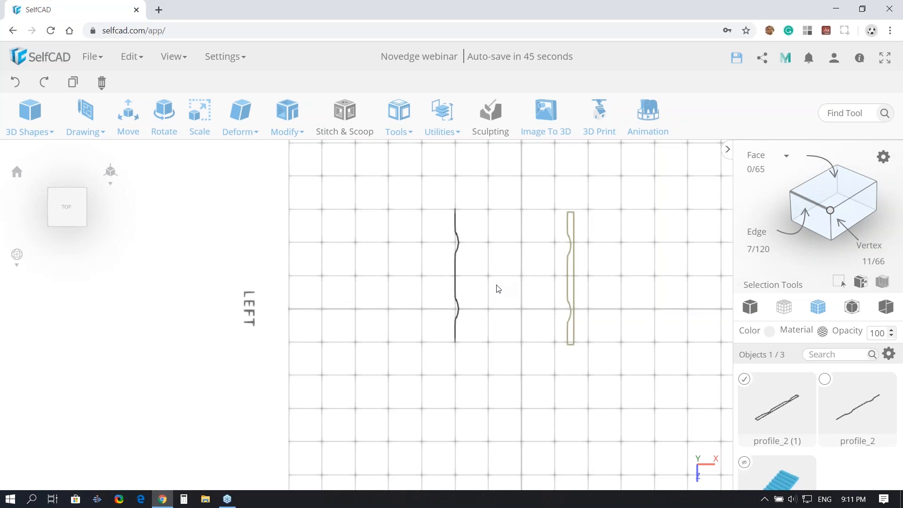
Revolve the original open profile through 360 degrees with Flip Normals enabled
{"action": "left_click", "coordinate": [498, 289]}
{"action": "left_click", "coordinate": [455, 289]}
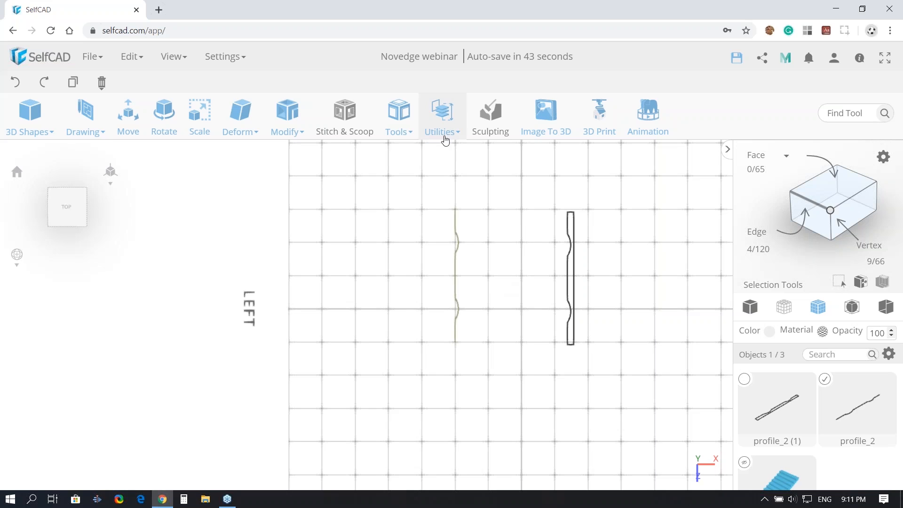
{"action": "left_click", "coordinate": [443, 130]}
{"action": "left_click", "coordinate": [399, 126]}
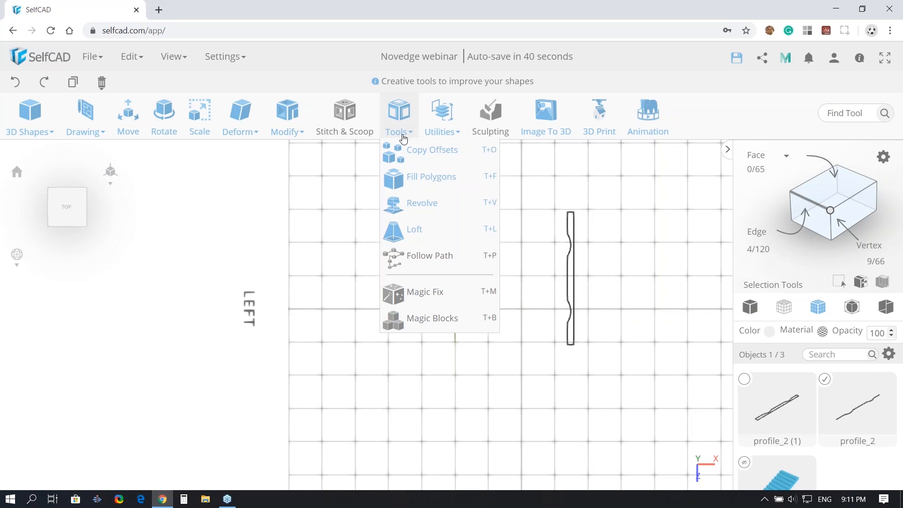
{"action": "left_click", "coordinate": [416, 203]}
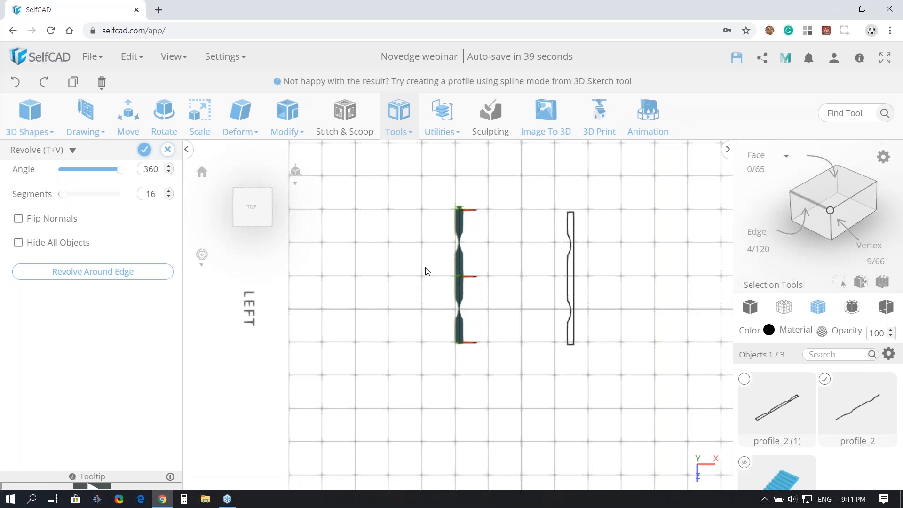
{"action": "scroll", "coordinate": [455, 267], "scroll_direction": "up", "scroll_amount": 5}
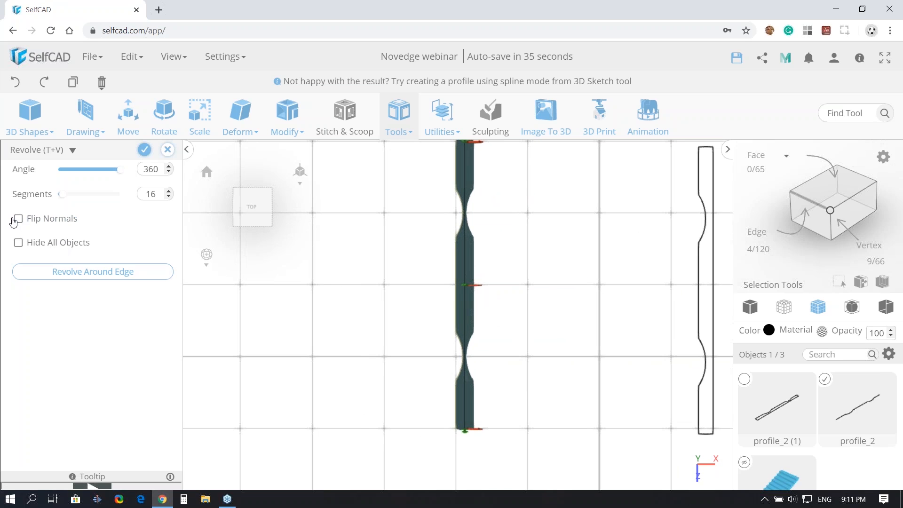
{"action": "left_click", "coordinate": [17, 219]}
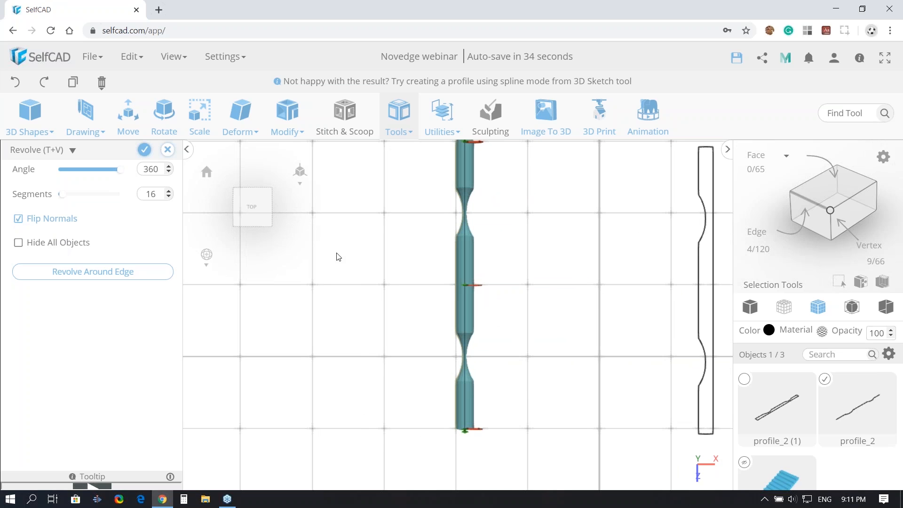
{"action": "mouse_move", "coordinate": [530, 250]}
{"action": "right_mouse_down"}
{"action": "mouse_move", "coordinate": [550, 238]}
{"action": "mouse_move", "coordinate": [510, 238]}
{"action": "mouse_move", "coordinate": [533, 256]}
{"action": "mouse_move", "coordinate": [523, 254]}
{"action": "right_mouse_up"}
{"action": "scroll", "coordinate": [472, 217], "scroll_direction": "up", "scroll_amount": 3}
{"action": "scroll", "coordinate": [472, 217], "scroll_direction": "up", "scroll_amount": 2}
{"action": "scroll", "coordinate": [472, 217], "scroll_direction": "down", "scroll_amount": 3}
{"action": "mouse_move", "coordinate": [365, 303]}
{"action": "right_mouse_down"}
{"action": "mouse_move", "coordinate": [425, 302]}
{"action": "mouse_move", "coordinate": [520, 278]}
{"action": "mouse_move", "coordinate": [452, 265]}
{"action": "mouse_move", "coordinate": [369, 298]}
{"action": "right_mouse_up"}
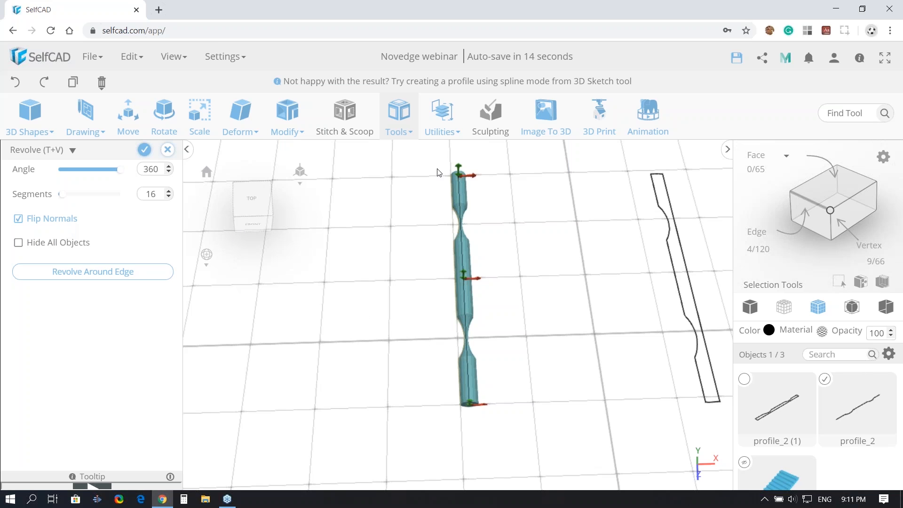
{"action": "left_click", "coordinate": [444, 111]}
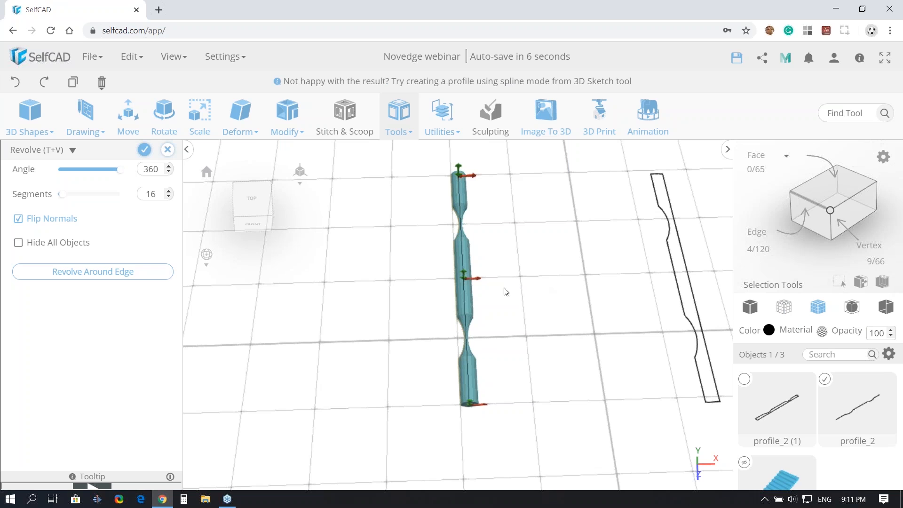
{"action": "left_click", "coordinate": [143, 150]}
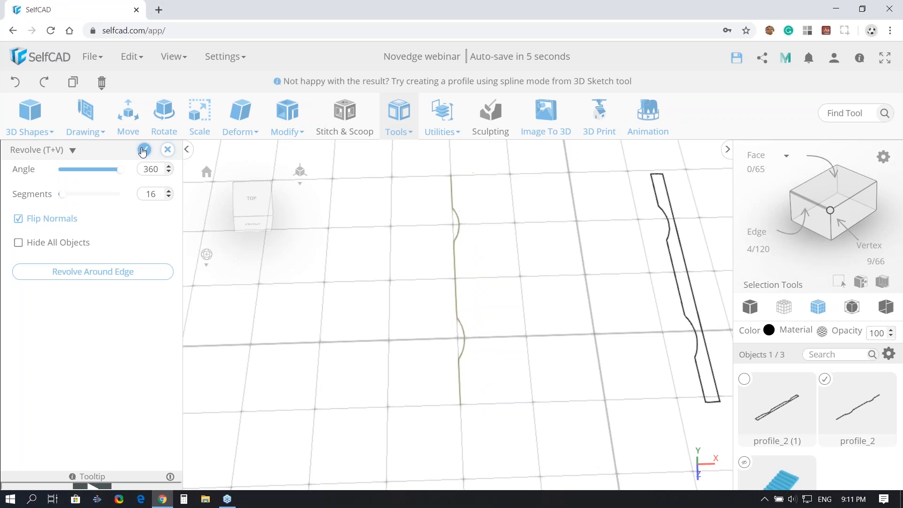
Examine the end and the inside of the revolved post up close from the front
{"action": "right_click_drag", "start_coordinate": [342, 337], "coordinate": [328, 298]}
{"action": "scroll", "coordinate": [454, 348], "scroll_direction": "up", "scroll_amount": 1}
{"action": "right_click_drag", "start_coordinate": [454, 348], "coordinate": [448, 347]}
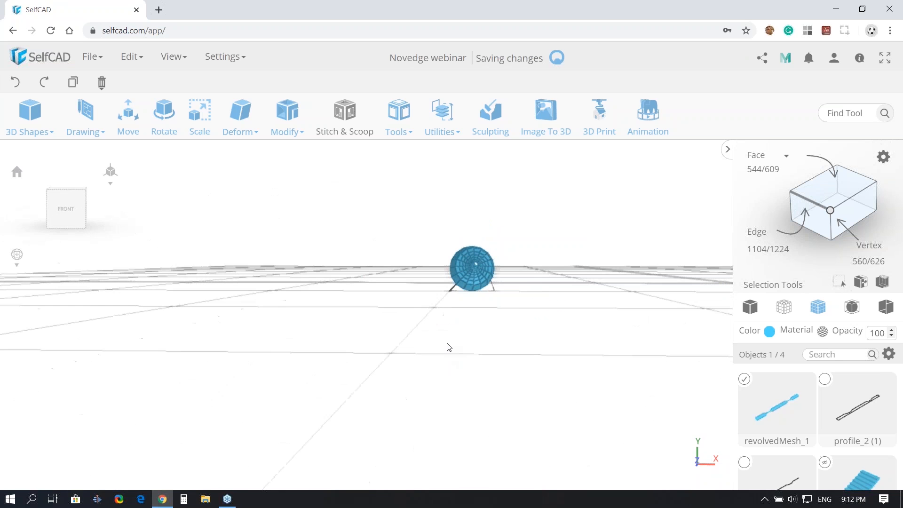
{"action": "scroll", "coordinate": [477, 264], "scroll_direction": "up", "scroll_amount": 5}
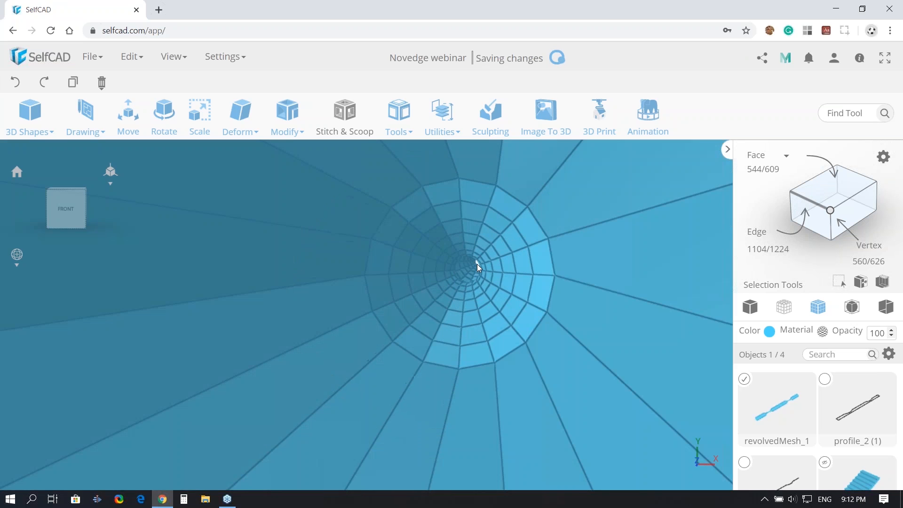
Try to thicken the hollow revolved post with Add Thickness at -3 and Add Connections enabled, and discard it
{"action": "scroll", "coordinate": [477, 264], "scroll_direction": "down", "scroll_amount": 4}
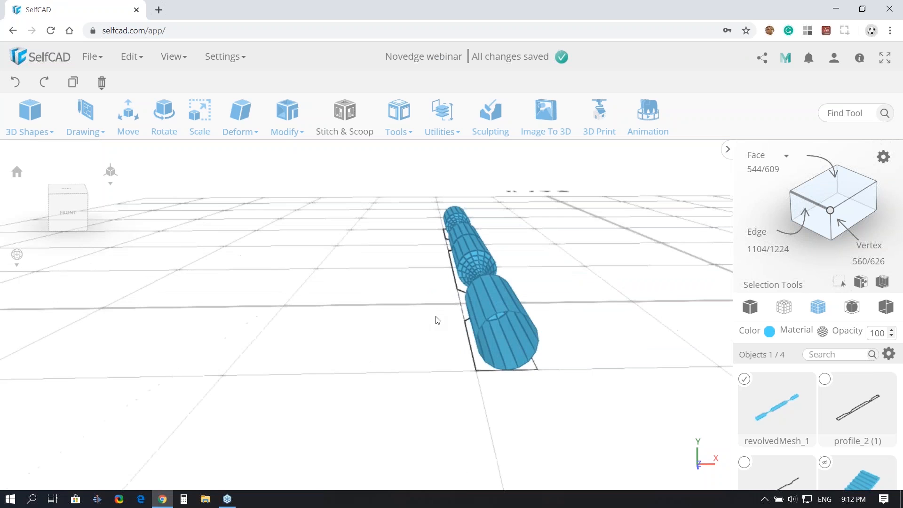
{"action": "left_click", "coordinate": [298, 118]}
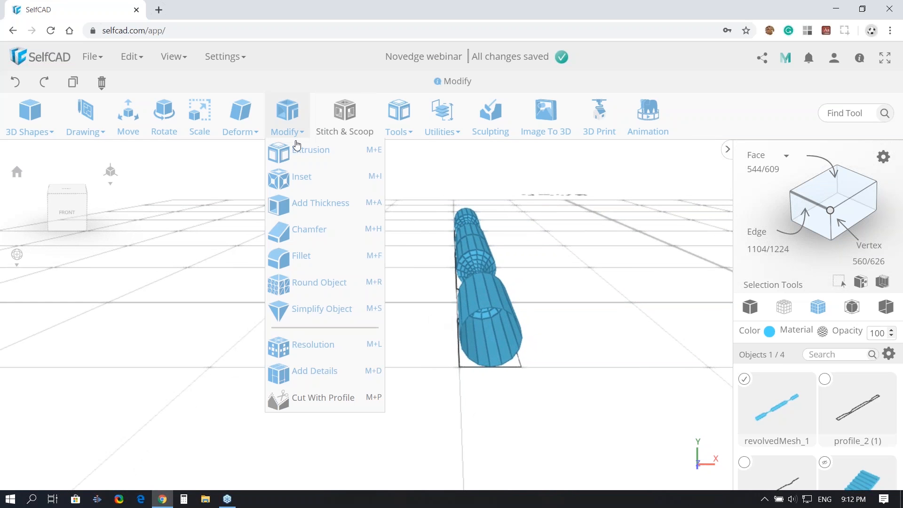
{"action": "left_click", "coordinate": [314, 203]}
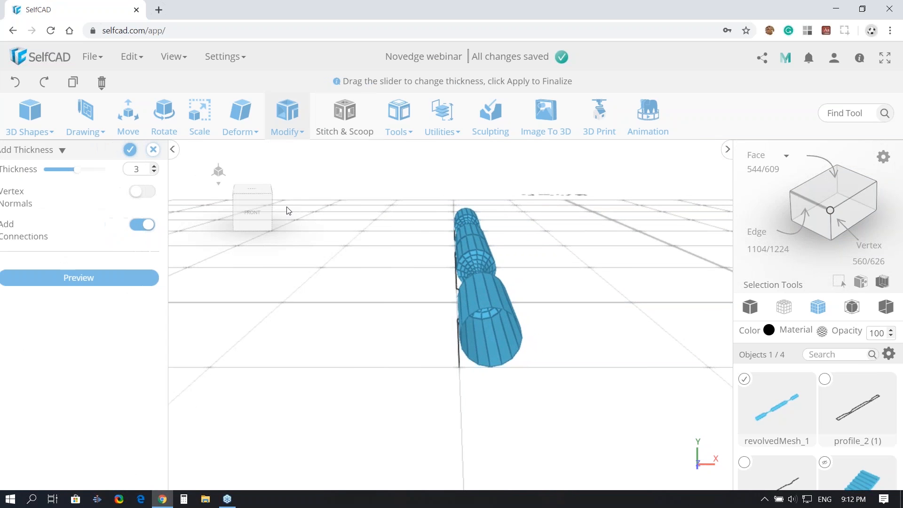
{"action": "double_click", "coordinate": [160, 170]}
{"action": "type", "text": "-3"}
{"action": "key", "text": "Return"}
{"action": "mouse_move", "coordinate": [512, 371]}
{"action": "left_mouse_down"}
{"action": "mouse_move", "coordinate": [466, 363]}
{"action": "mouse_move", "coordinate": [510, 362]}
{"action": "left_mouse_up"}
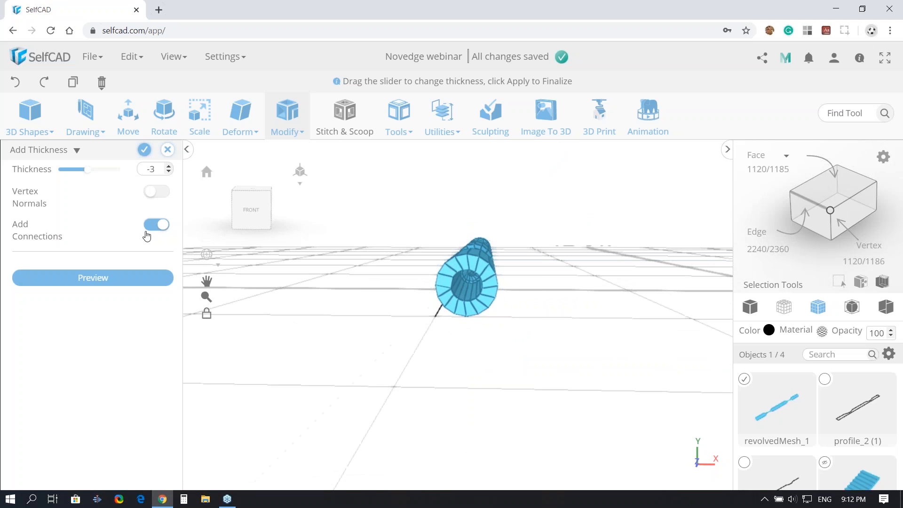
{"action": "left_click", "coordinate": [167, 150]}
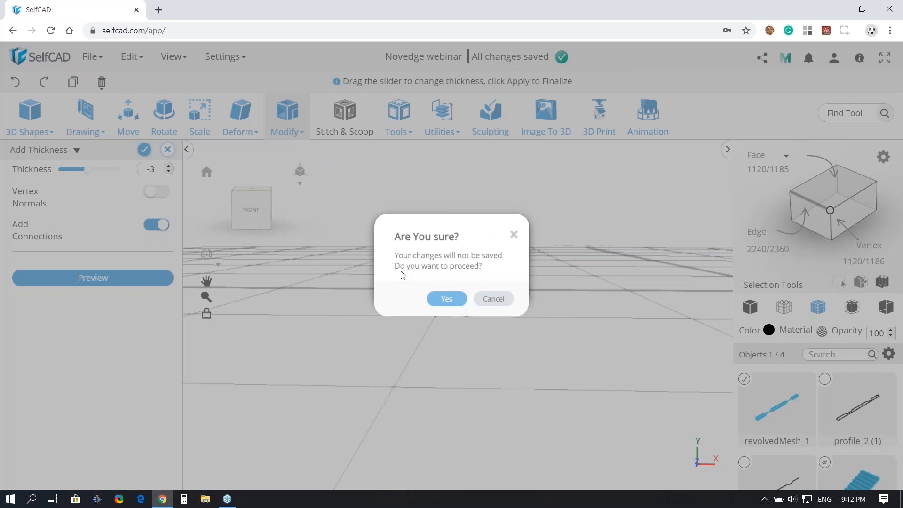
{"action": "left_click", "coordinate": [443, 304]}
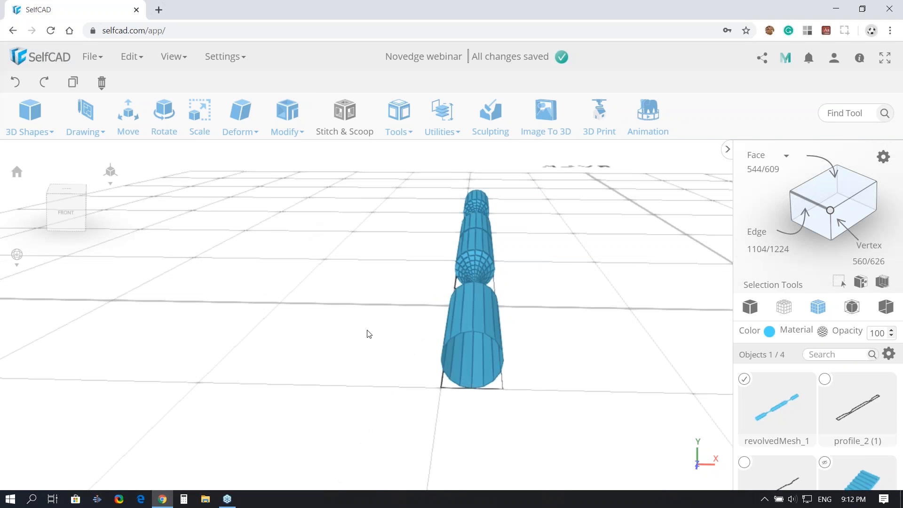
Close the open ends of the revolved post with Fill Polygons
{"action": "left_click", "coordinate": [399, 116]}
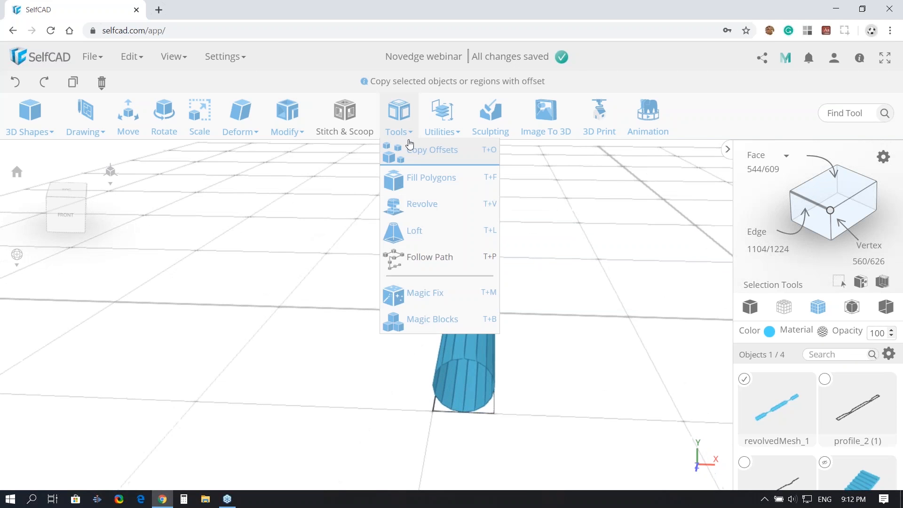
{"action": "left_click", "coordinate": [420, 174]}
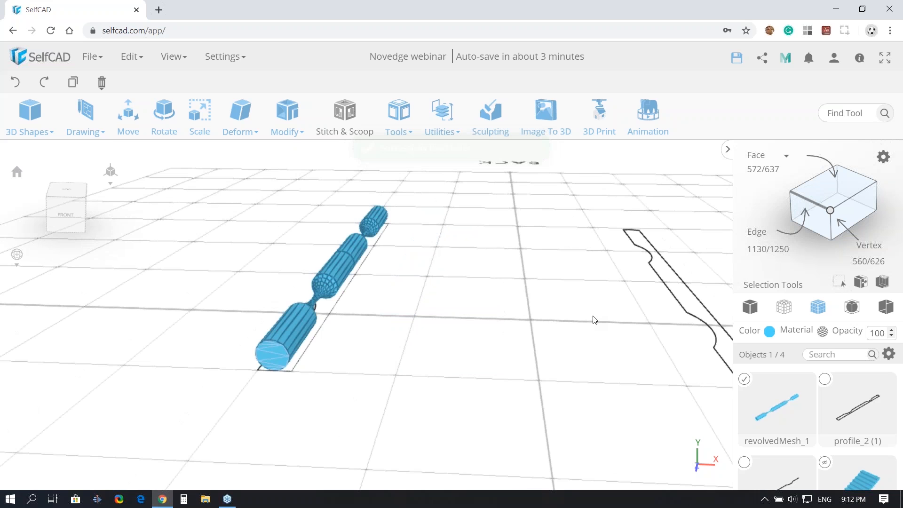
Start a 360-degree Revolve of the closed profile with 16 segments and choose its long straight edge as the axis
{"action": "left_click", "coordinate": [600, 318]}
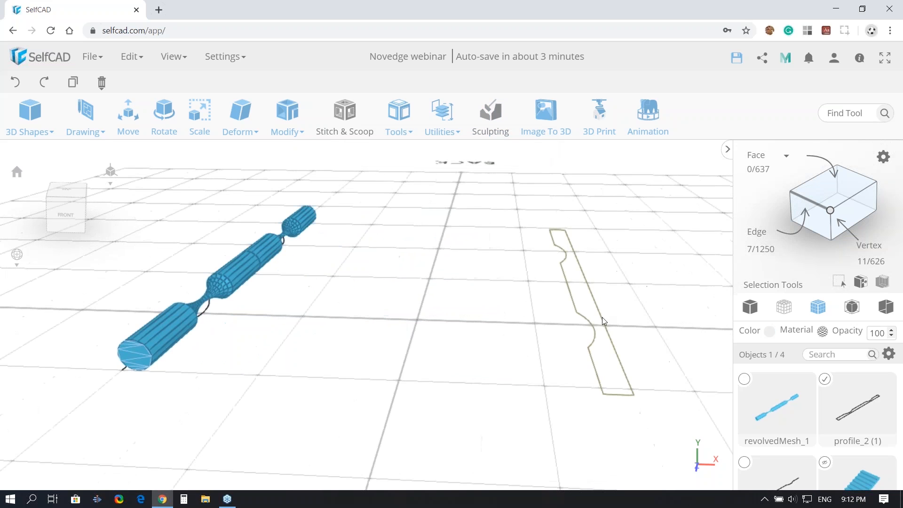
{"action": "mouse_move", "coordinate": [397, 121]}
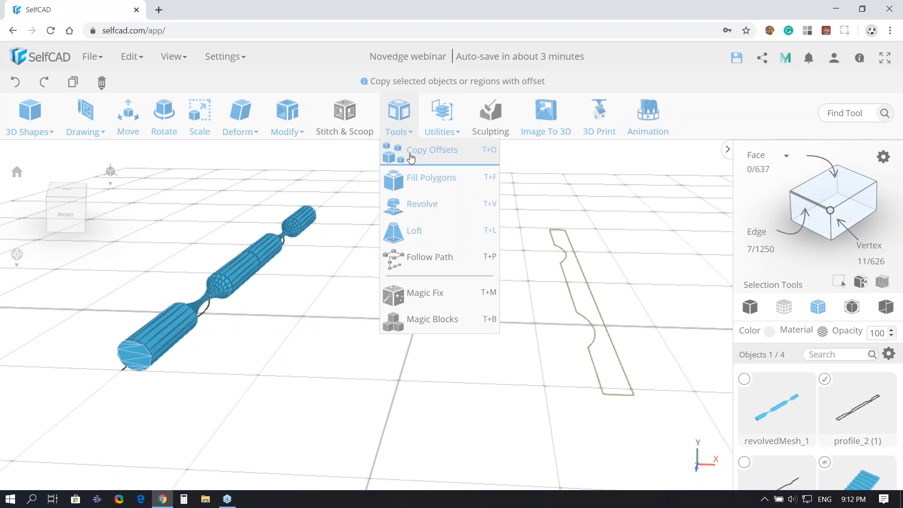
{"action": "left_click", "coordinate": [425, 207]}
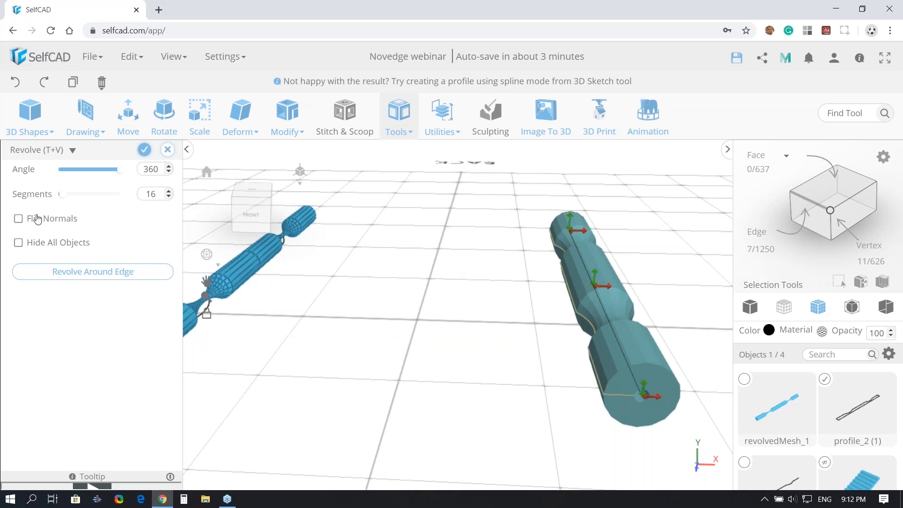
{"action": "right_click_drag", "start_coordinate": [524, 389], "coordinate": [228, 347]}
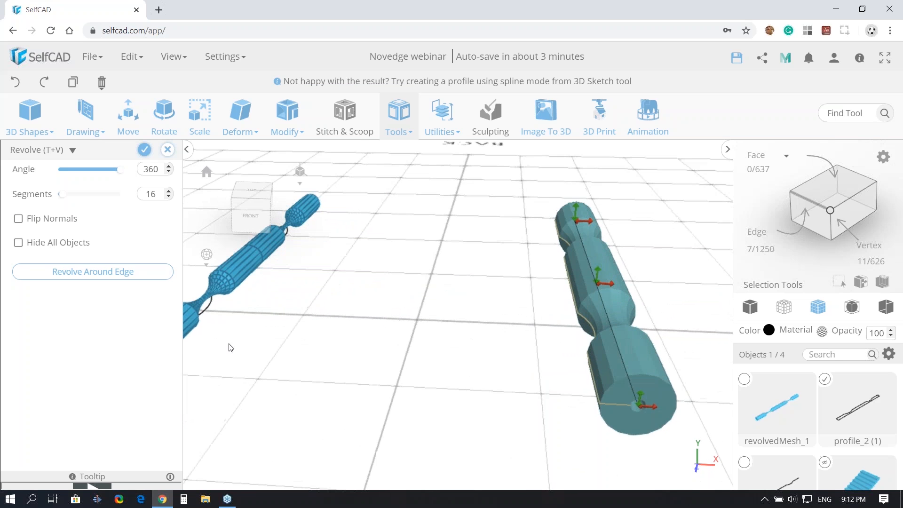
{"action": "left_click", "coordinate": [91, 281]}
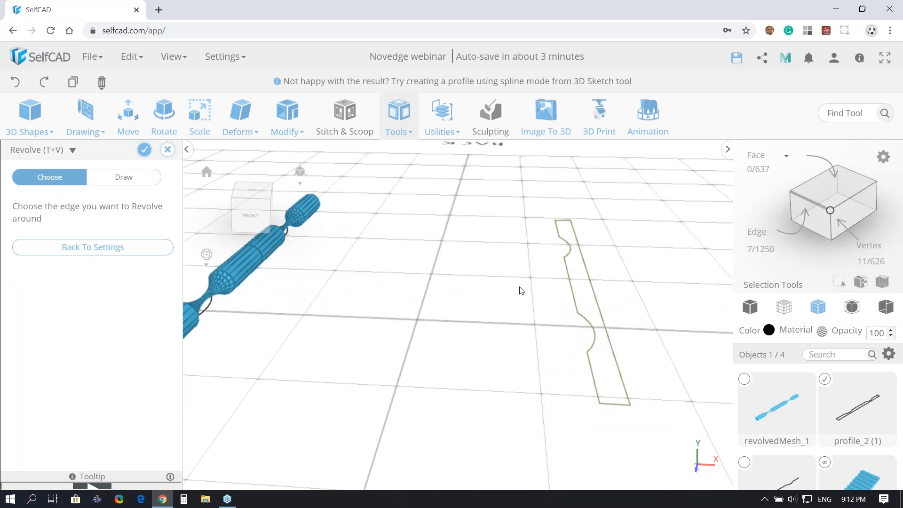
{"action": "left_click", "coordinate": [591, 282]}
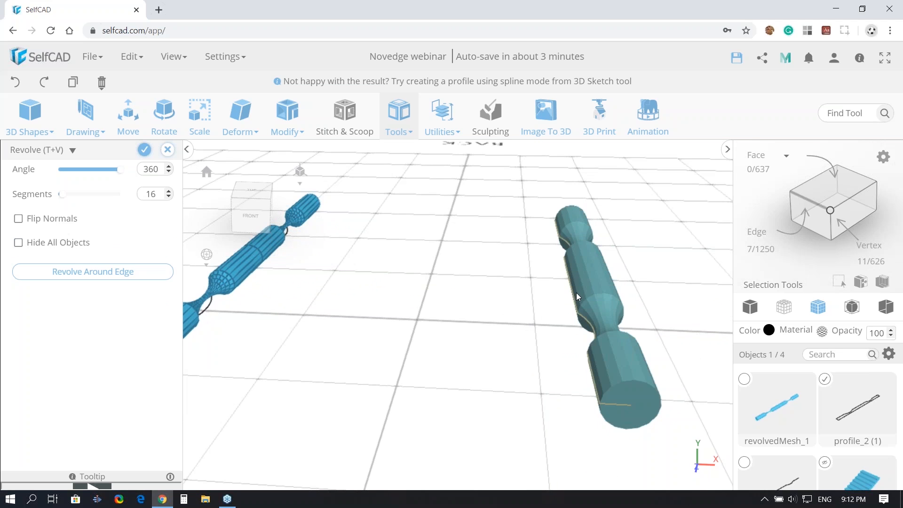
{"action": "right_click_drag", "start_coordinate": [492, 365], "coordinate": [457, 369]}
{"action": "mouse_move", "coordinate": [530, 404]}
{"action": "right_mouse_down"}
{"action": "mouse_move", "coordinate": [518, 377]}
{"action": "mouse_move", "coordinate": [451, 386]}
{"action": "mouse_move", "coordinate": [524, 400]}
{"action": "mouse_move", "coordinate": [519, 407]}
{"action": "right_mouse_up"}
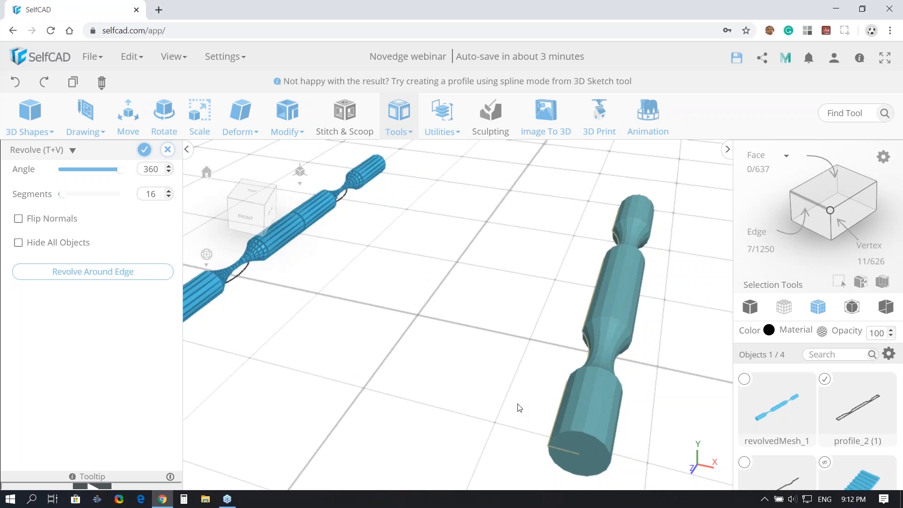
Redefine the revolve axis along the closed profile's long straight edge and apply the 360-degree revolve
{"action": "left_click", "coordinate": [110, 279]}
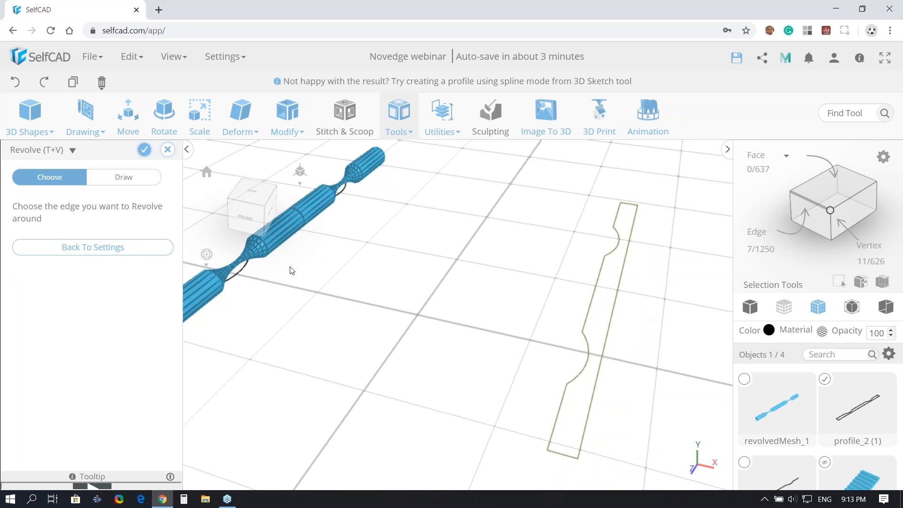
{"action": "left_click", "coordinate": [118, 182]}
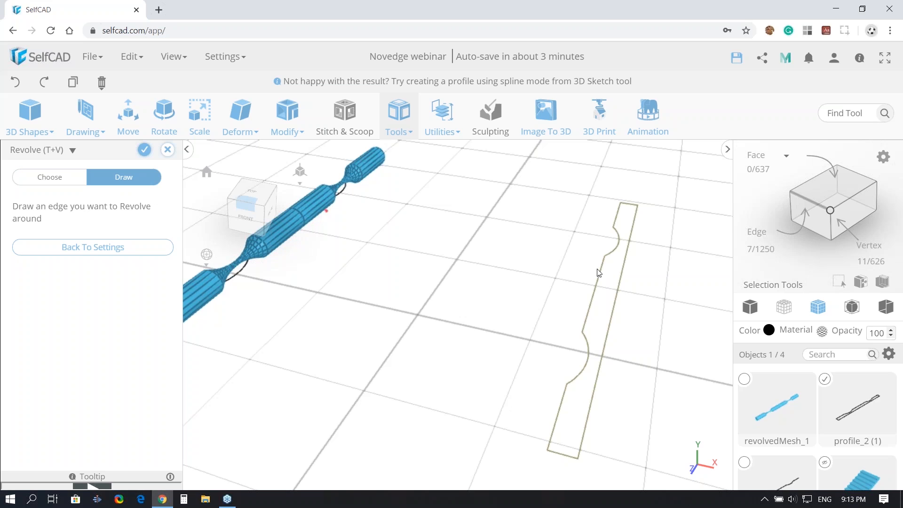
{"action": "left_click", "coordinate": [616, 303]}
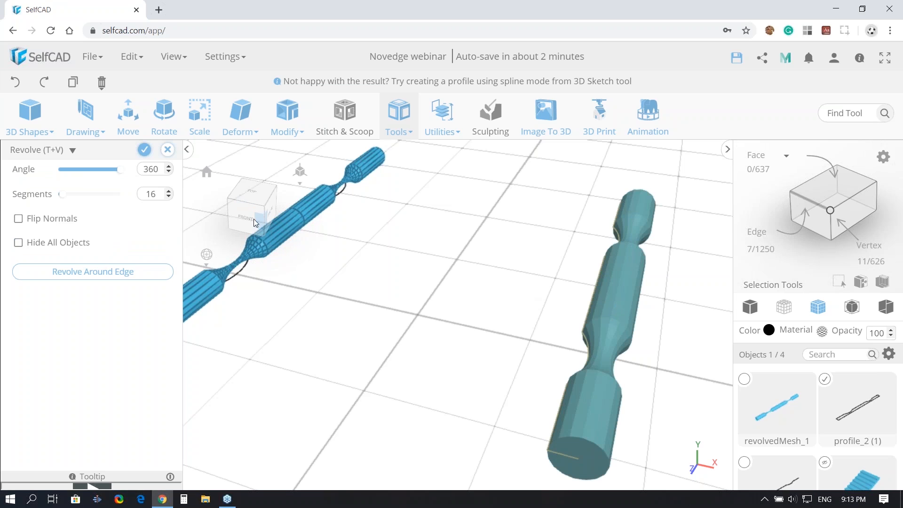
{"action": "left_click", "coordinate": [145, 150]}
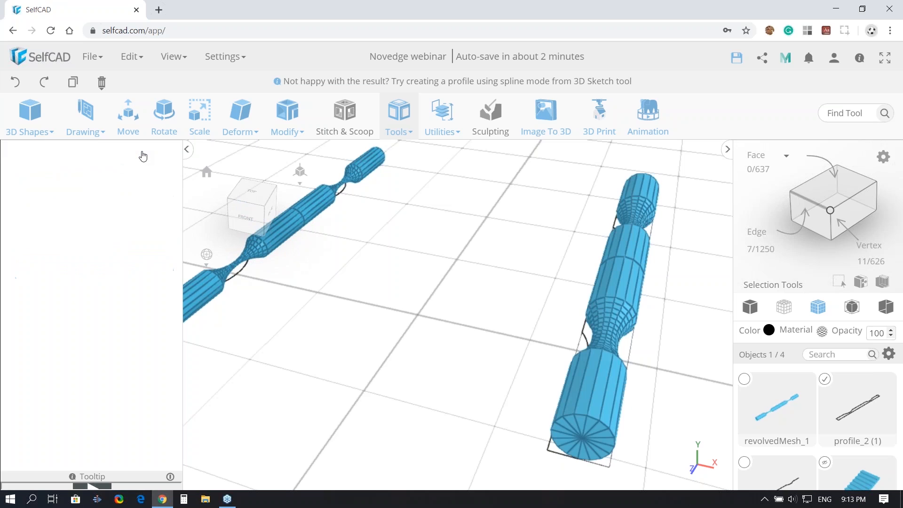
Compare the two posts and delete the one revolved from the closed profile
{"action": "scroll", "coordinate": [455, 309], "scroll_direction": "down", "scroll_amount": 3}
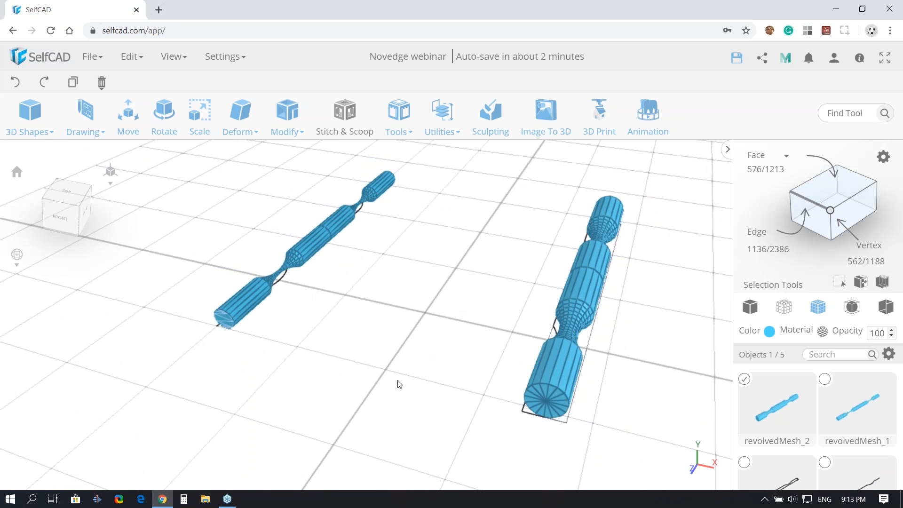
{"action": "right_click_drag", "start_coordinate": [399, 385], "coordinate": [475, 333]}
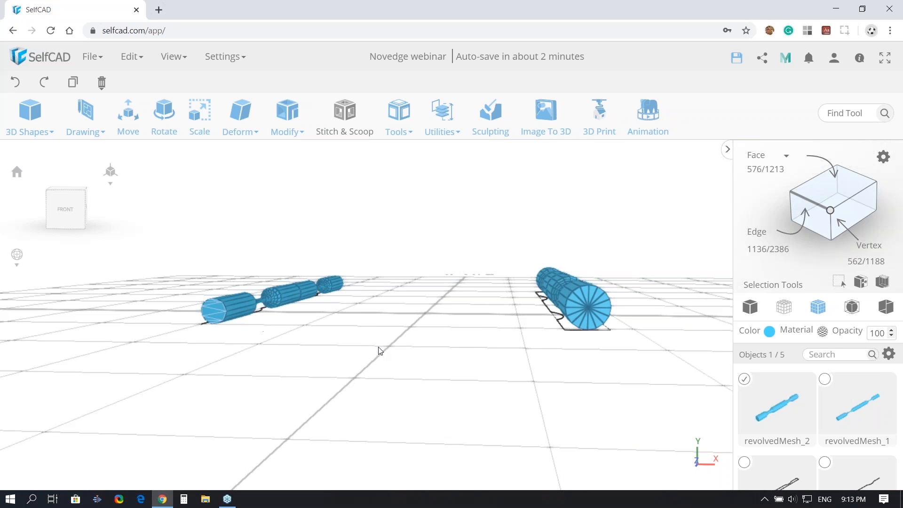
{"action": "right_click_drag", "start_coordinate": [482, 337], "coordinate": [464, 351]}
{"action": "key", "text": "Delete"}
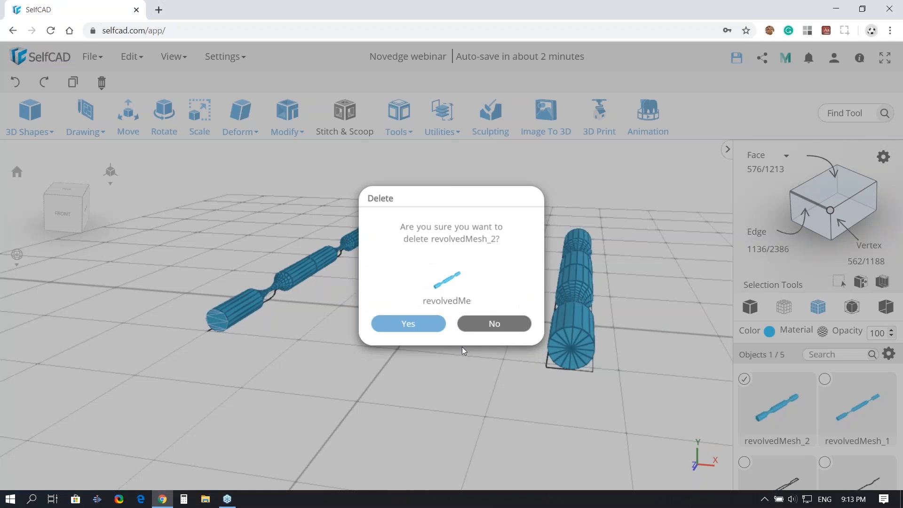
{"action": "key", "text": "Return"}
Select the edge loop around the middle of the remaining post using edge selection with Loop selection enabled
{"action": "right_click_drag", "start_coordinate": [298, 272], "coordinate": [370, 235]}
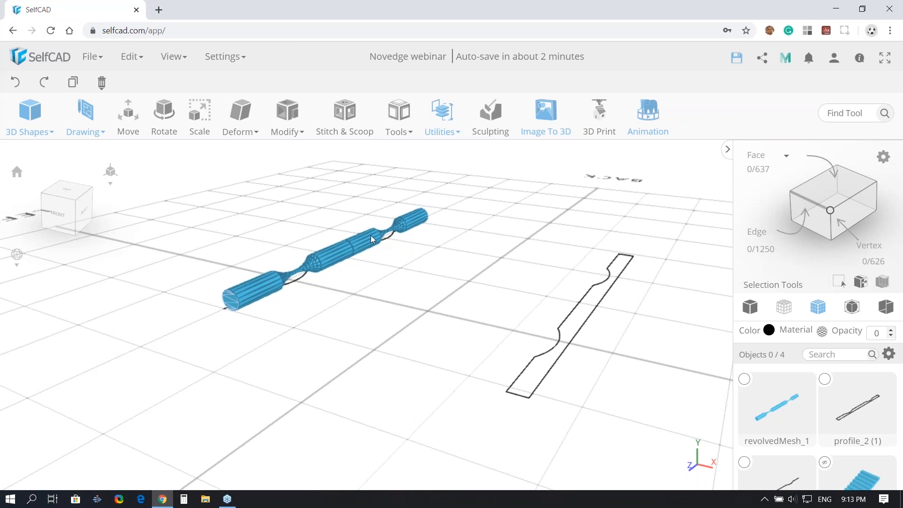
{"action": "scroll", "coordinate": [371, 236], "scroll_direction": "up", "scroll_amount": 5}
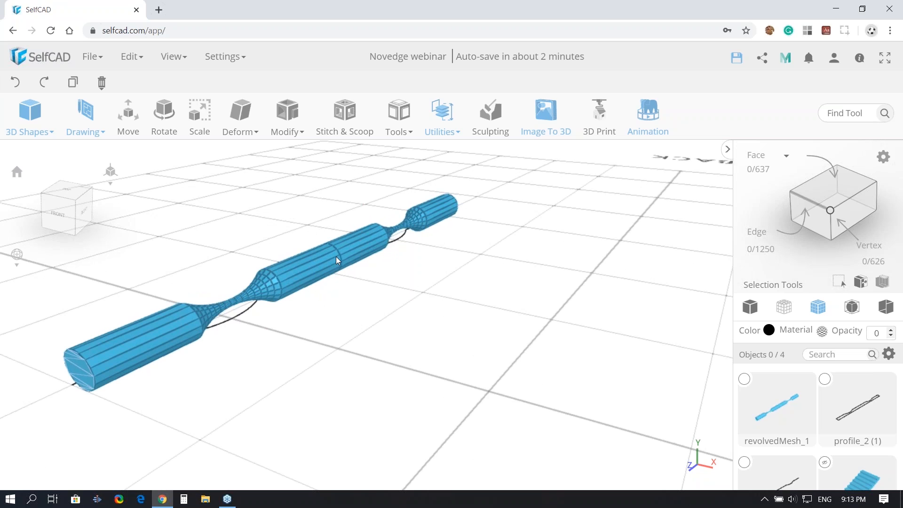
{"action": "scroll", "coordinate": [339, 257], "scroll_direction": "up", "scroll_amount": 3}
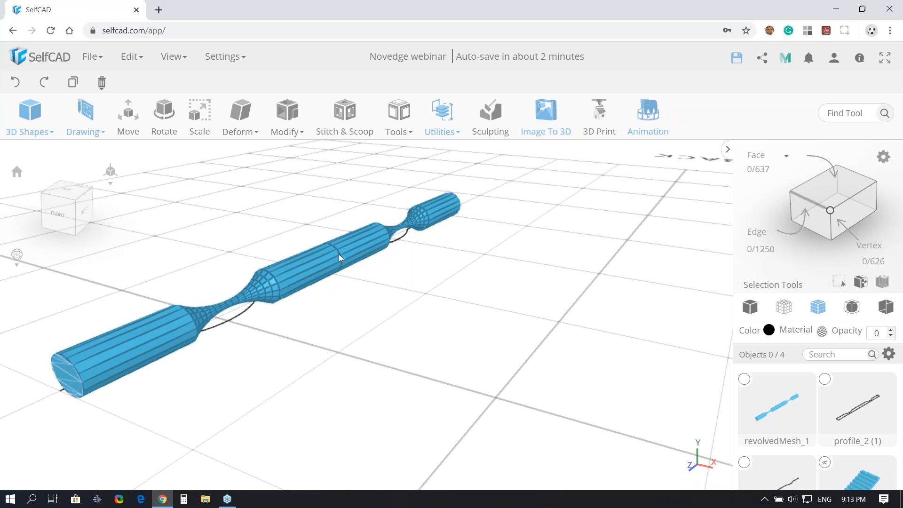
{"action": "scroll", "coordinate": [332, 248], "scroll_direction": "up", "scroll_amount": 2}
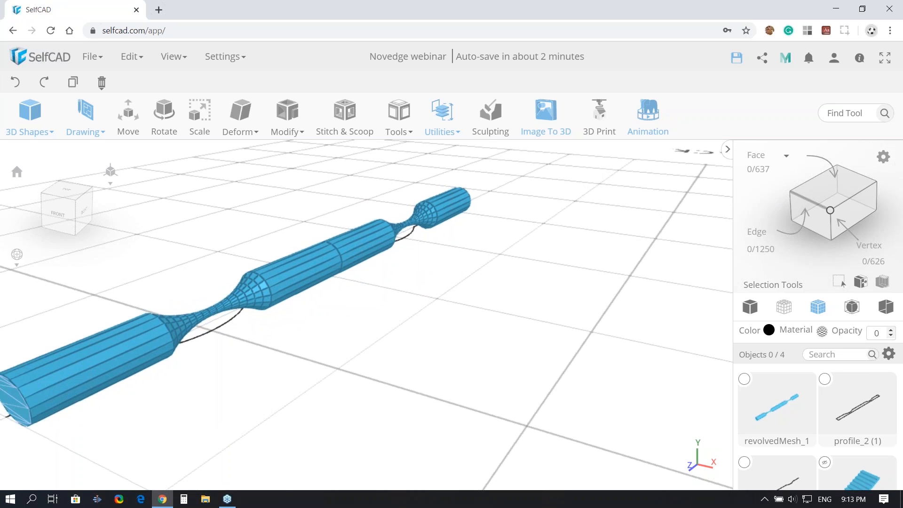
{"action": "left_click", "coordinate": [355, 241]}
{"action": "left_click", "coordinate": [831, 191]}
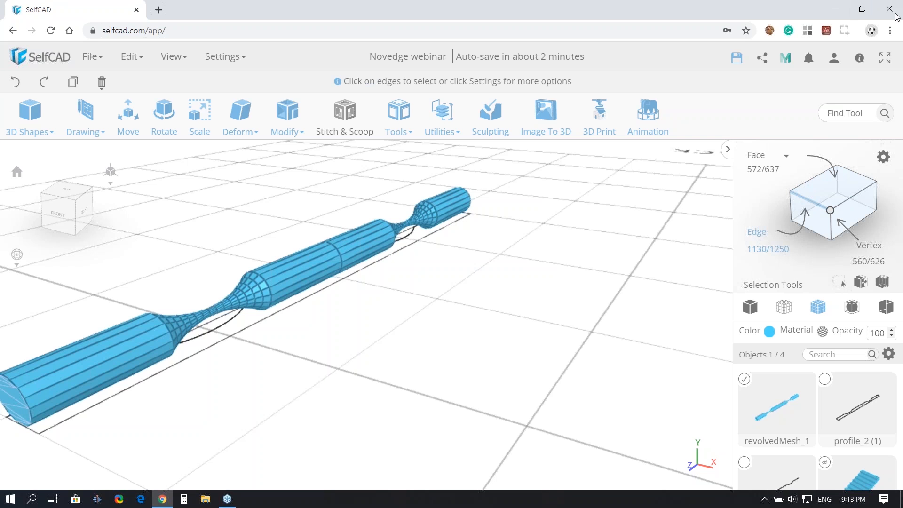
{"action": "left_click", "coordinate": [884, 157]}
{"action": "left_click", "coordinate": [160, 224]}
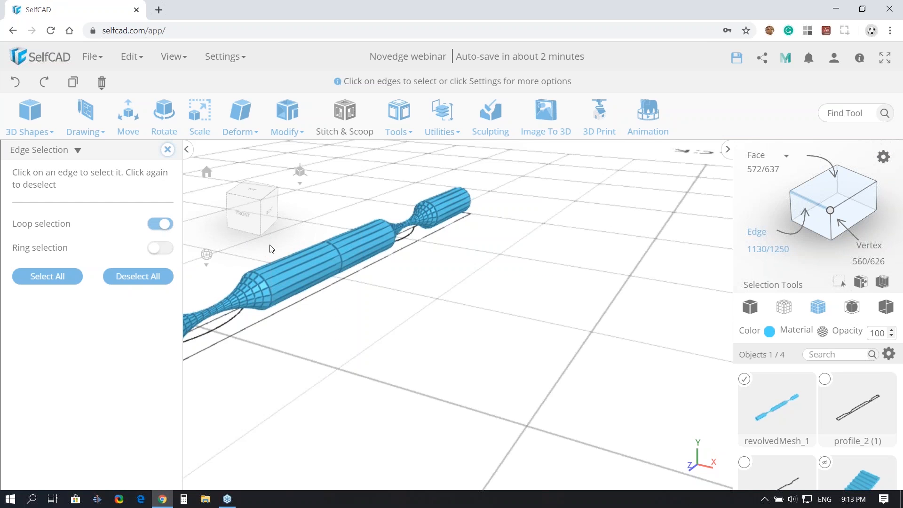
{"action": "left_click", "coordinate": [339, 250]}
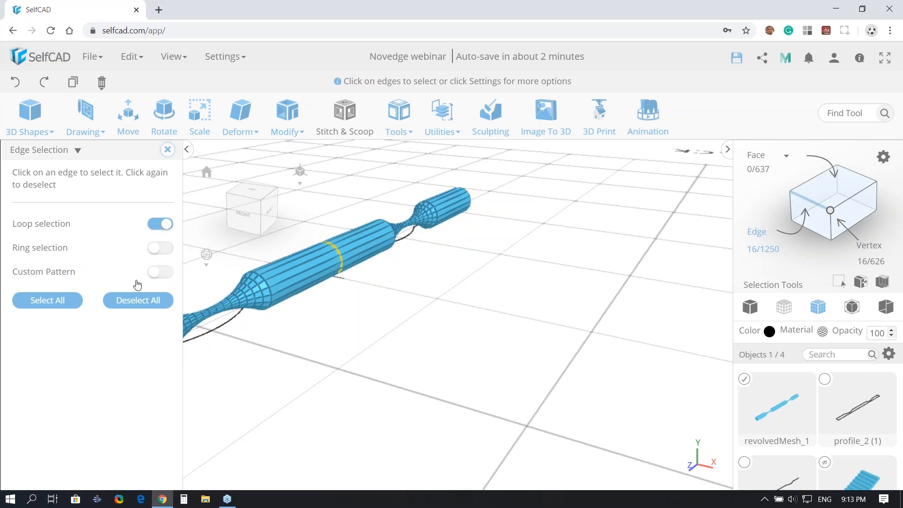
{"action": "left_click", "coordinate": [167, 150]}
Scale the selected middle edge loop to 15 in X and Y together
{"action": "left_click", "coordinate": [200, 117]}
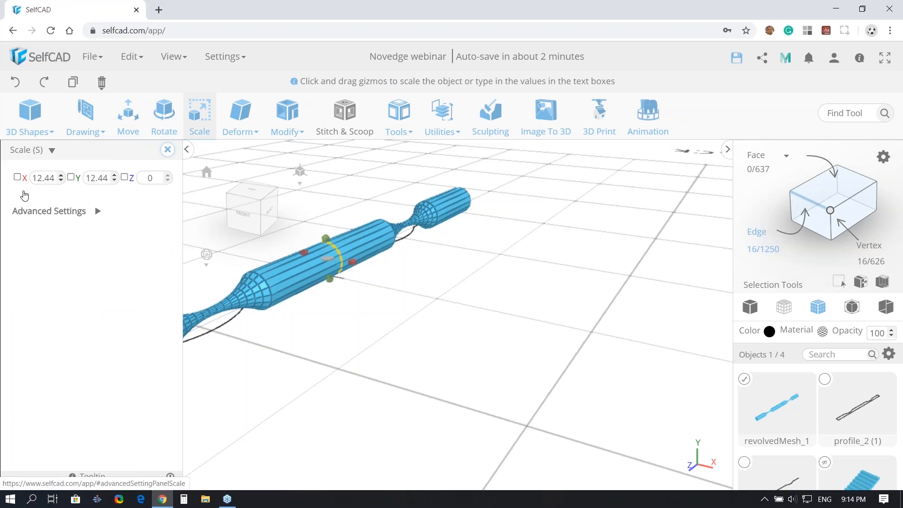
{"action": "left_click", "coordinate": [17, 178]}
{"action": "left_click", "coordinate": [71, 177]}
{"action": "left_click", "coordinate": [97, 178]}
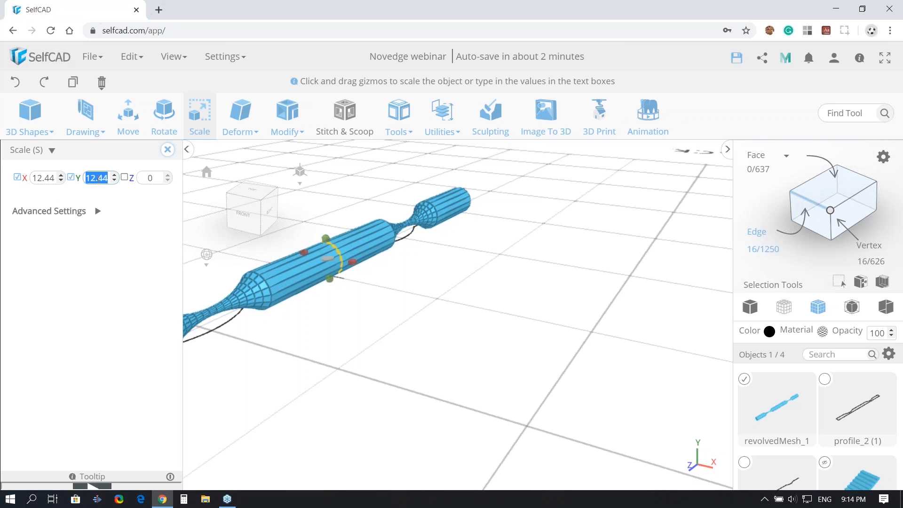
{"action": "type", "text": "15"}
{"action": "key", "text": "Return"}
{"action": "left_click", "coordinate": [167, 150]}
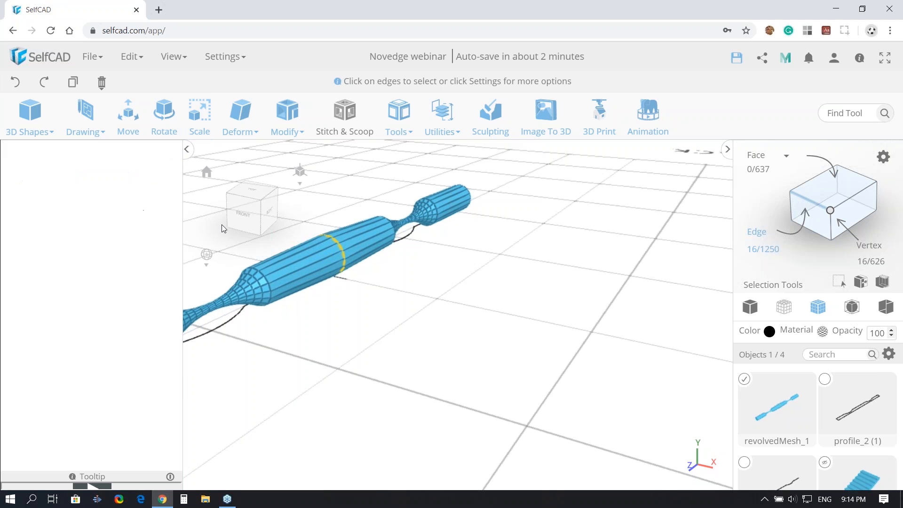
Select the flat end caps at both ends of the post using polygon selection
{"action": "left_click_drag", "start_coordinate": [274, 323], "coordinate": [207, 438]}
{"action": "left_click", "coordinate": [823, 183]}
{"action": "left_click", "coordinate": [198, 418]}
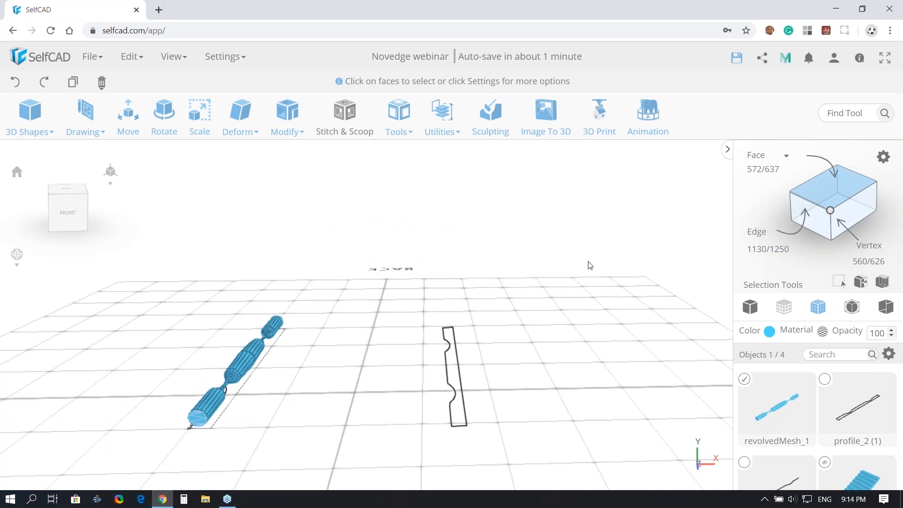
{"action": "left_click", "coordinate": [771, 169]}
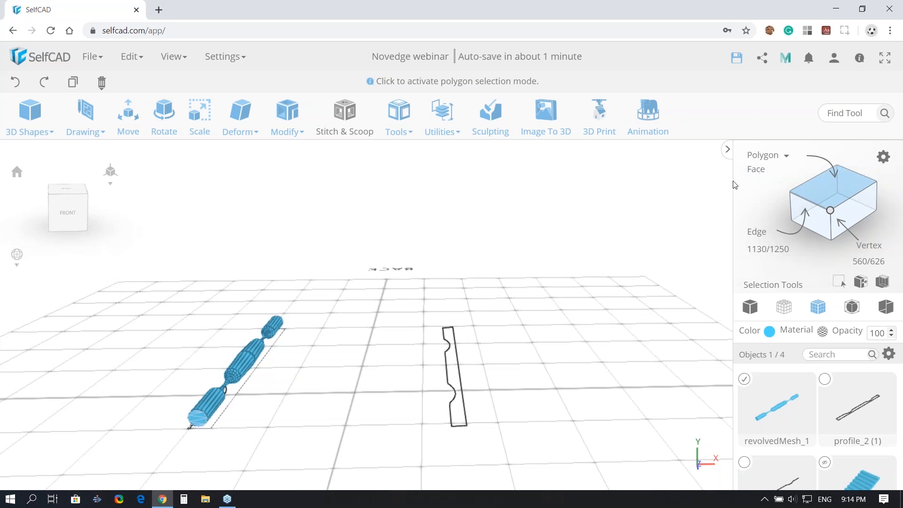
{"action": "left_click", "coordinate": [204, 424]}
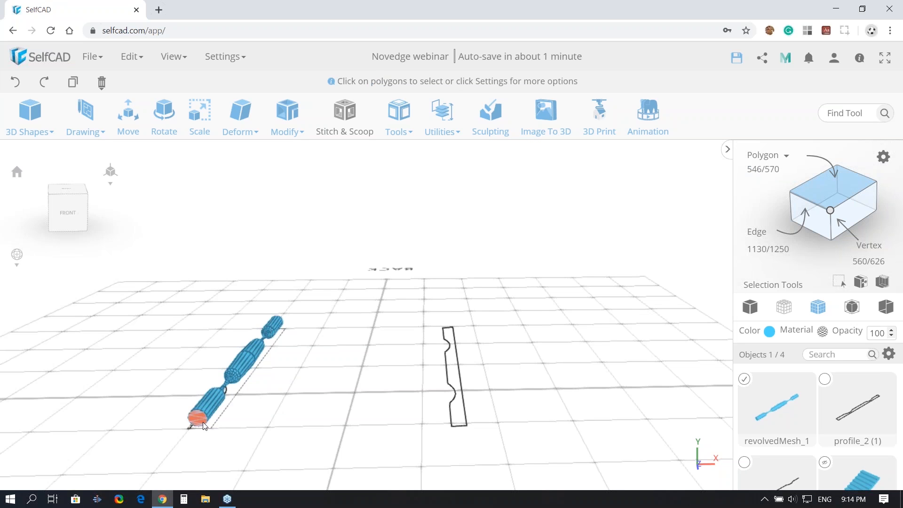
{"action": "left_click_drag", "start_coordinate": [203, 425], "coordinate": [792, 273]}
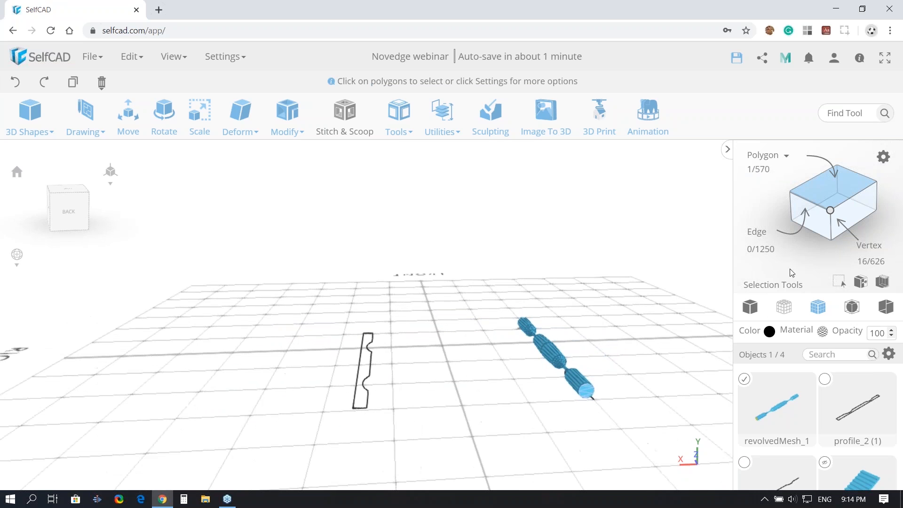
{"action": "left_click", "coordinate": [587, 400]}
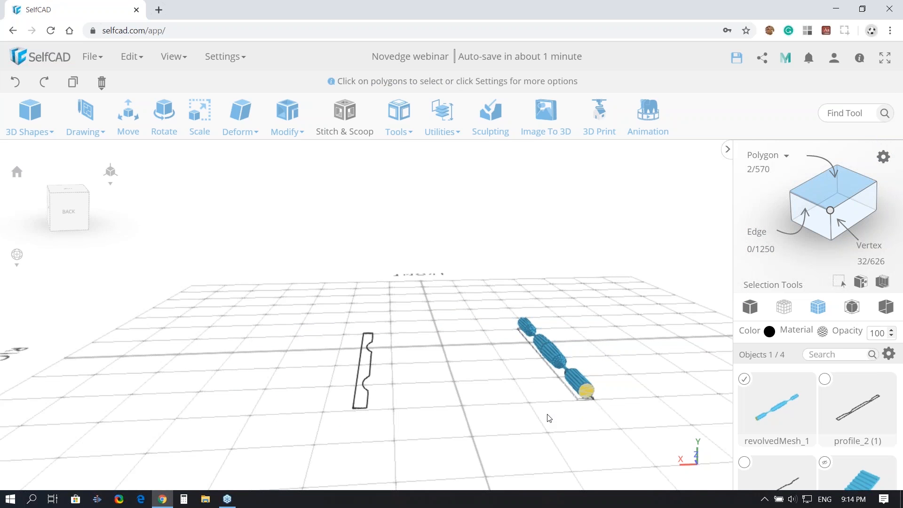
{"action": "left_click_drag", "start_coordinate": [549, 417], "coordinate": [268, 262]}
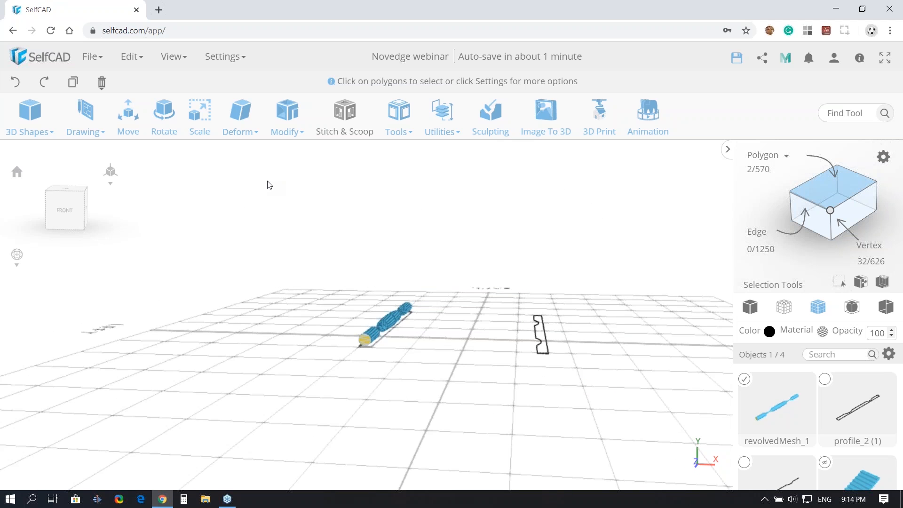
Scale the two selected end caps to 15 in X and Y together
{"action": "left_click", "coordinate": [200, 129]}
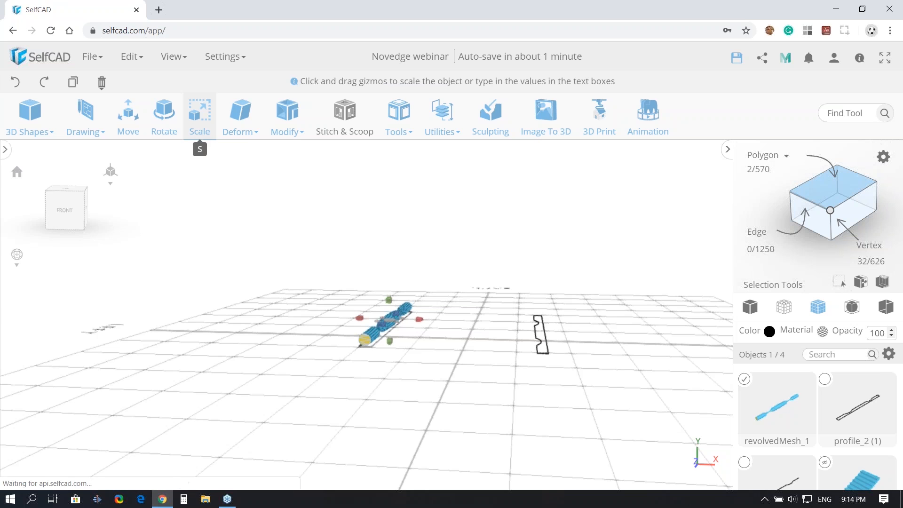
{"action": "left_click", "coordinate": [17, 178]}
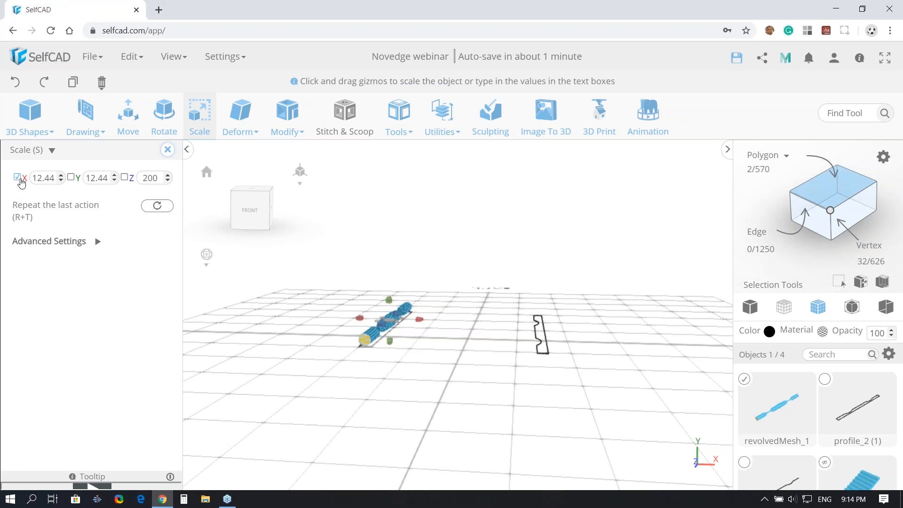
{"action": "left_click", "coordinate": [71, 178]}
{"action": "double_click", "coordinate": [96, 177]}
{"action": "type", "text": "15"}
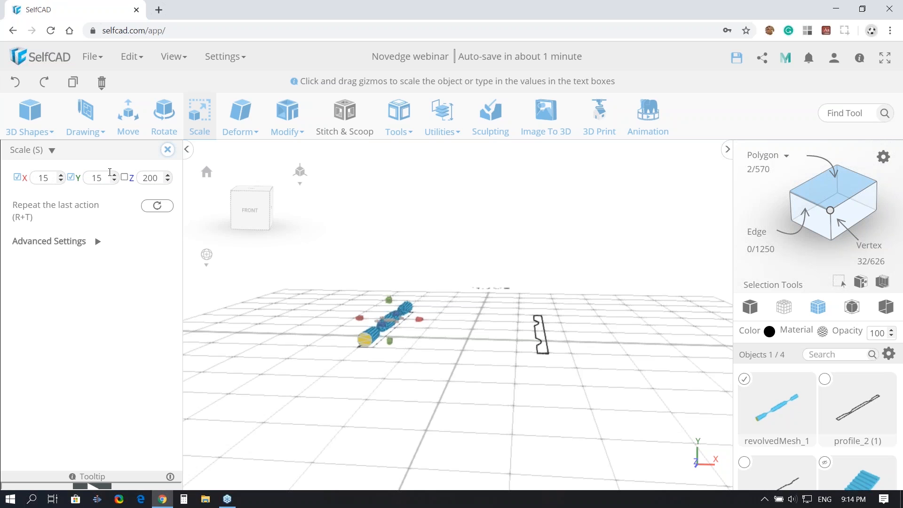
{"action": "left_click", "coordinate": [167, 150]}
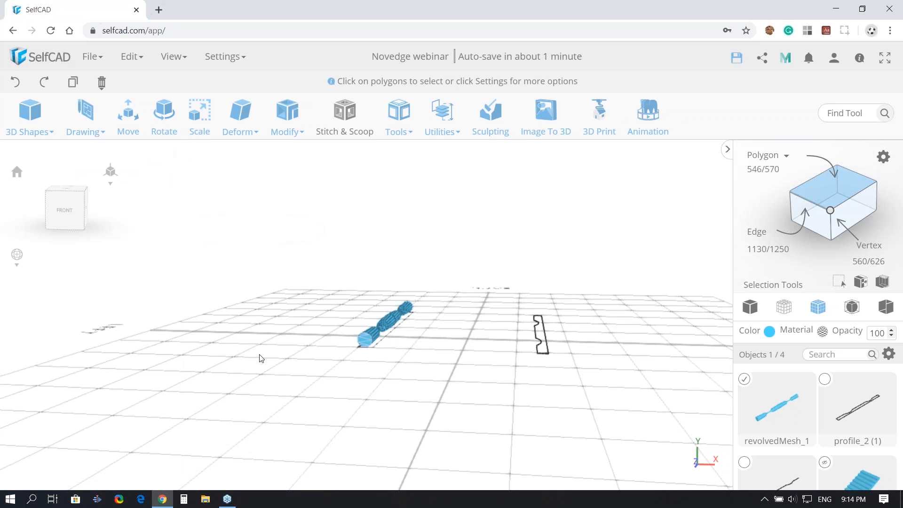
Rotate the post 90 degrees about X so it stands upright
{"action": "left_click", "coordinate": [164, 136]}
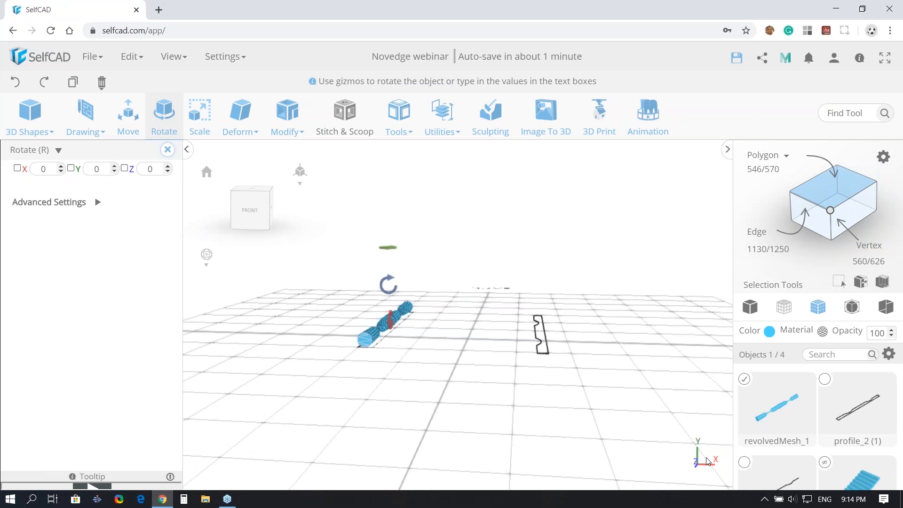
{"action": "left_click", "coordinate": [42, 169]}
{"action": "type", "text": "90"}
{"action": "key", "text": "Return"}
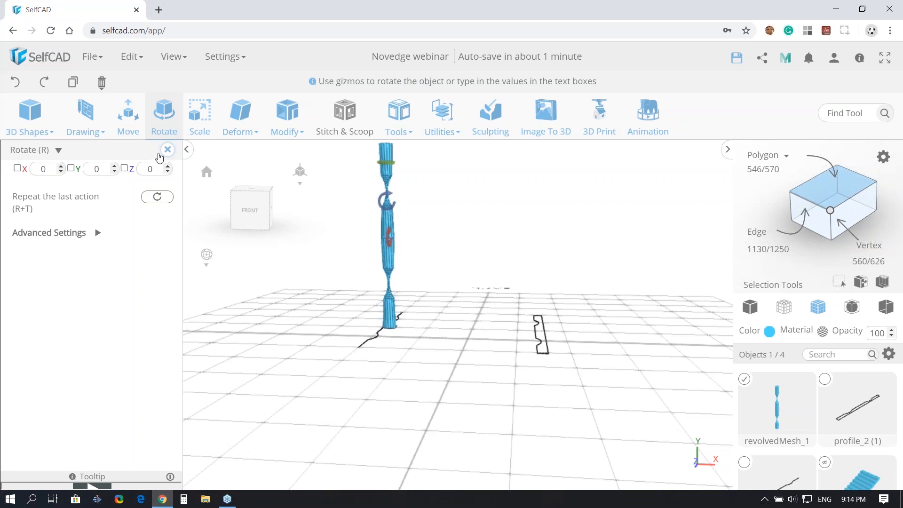
{"action": "left_click", "coordinate": [168, 151]}
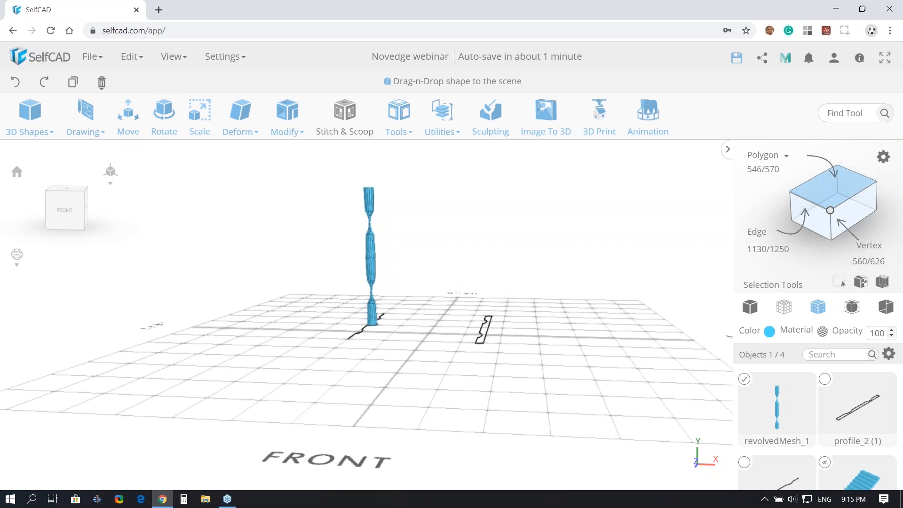
Show the hidden staircase and snap the post onto the first step near its right-hand end
{"action": "left_click", "coordinate": [825, 462]}
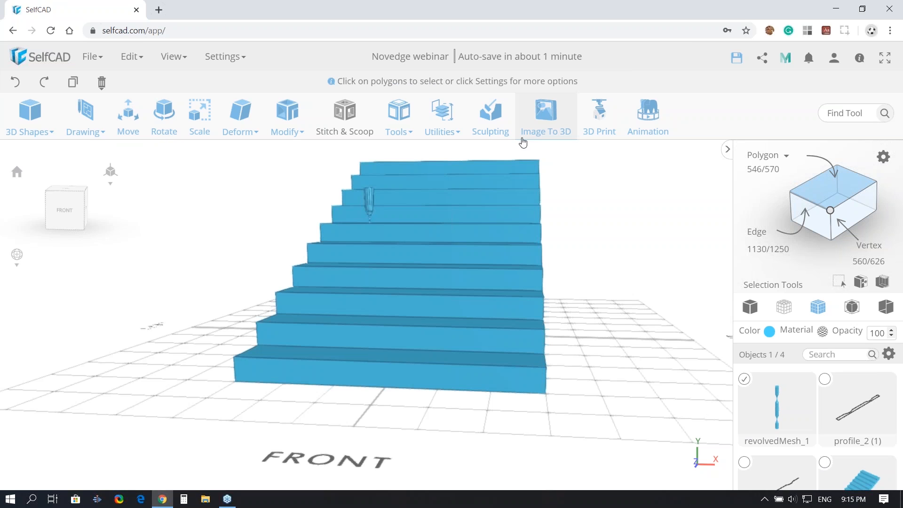
{"action": "mouse_move", "coordinate": [450, 113]}
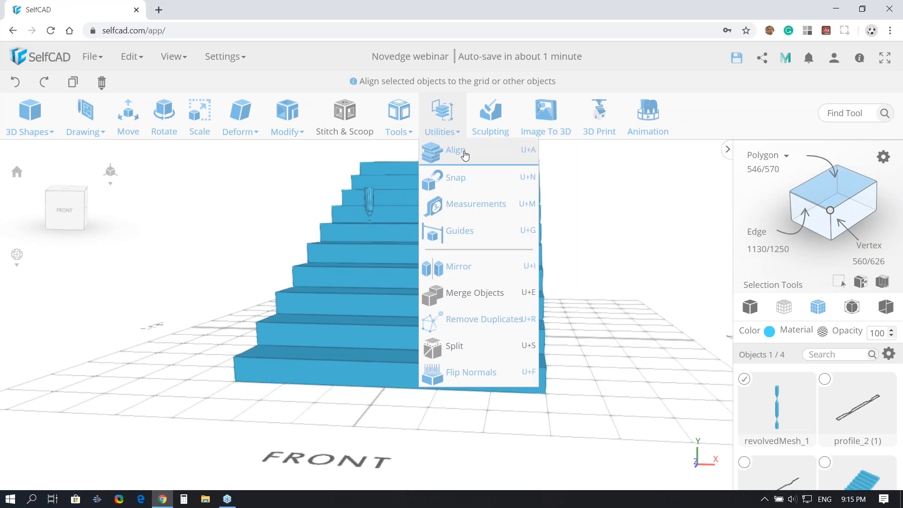
{"action": "left_click", "coordinate": [466, 177]}
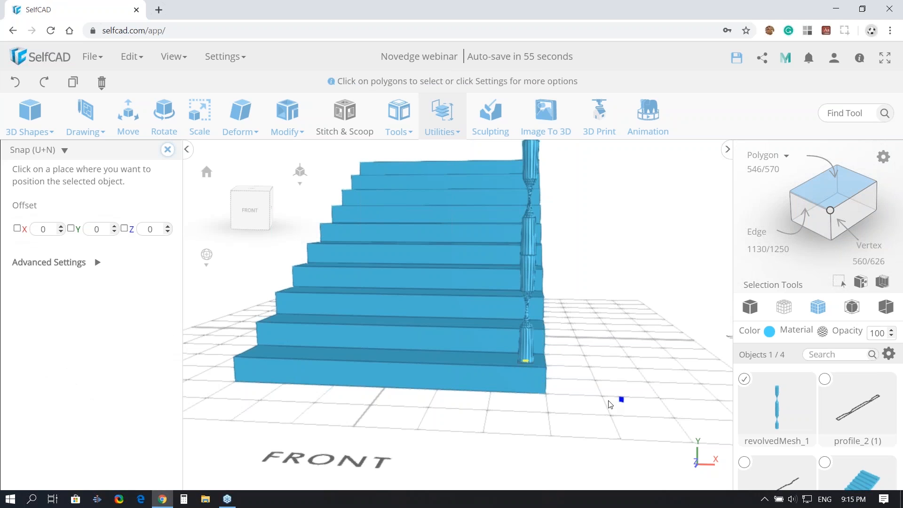
{"action": "left_click_drag", "start_coordinate": [600, 406], "coordinate": [198, 318]}
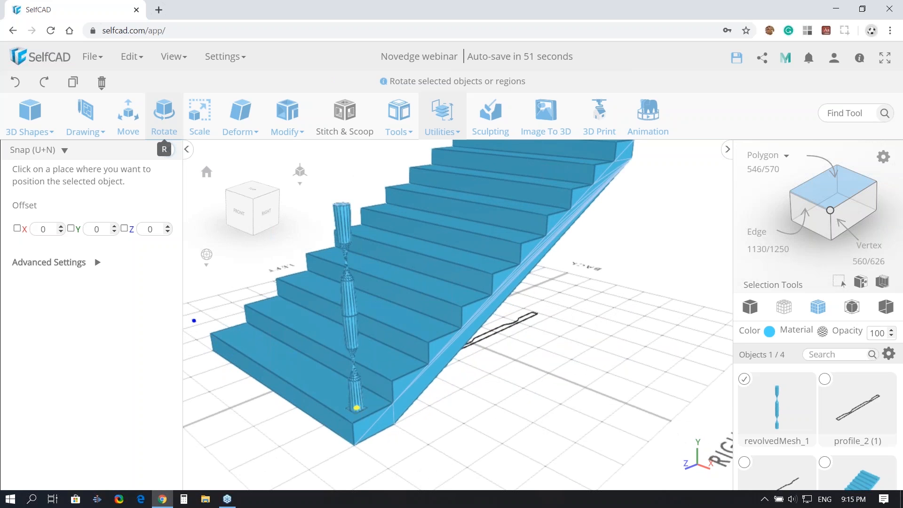
{"action": "left_click", "coordinate": [166, 151]}
Copy the post along X to the opposite end of the first step with the Move tool
{"action": "left_click_drag", "start_coordinate": [208, 383], "coordinate": [526, 392]}
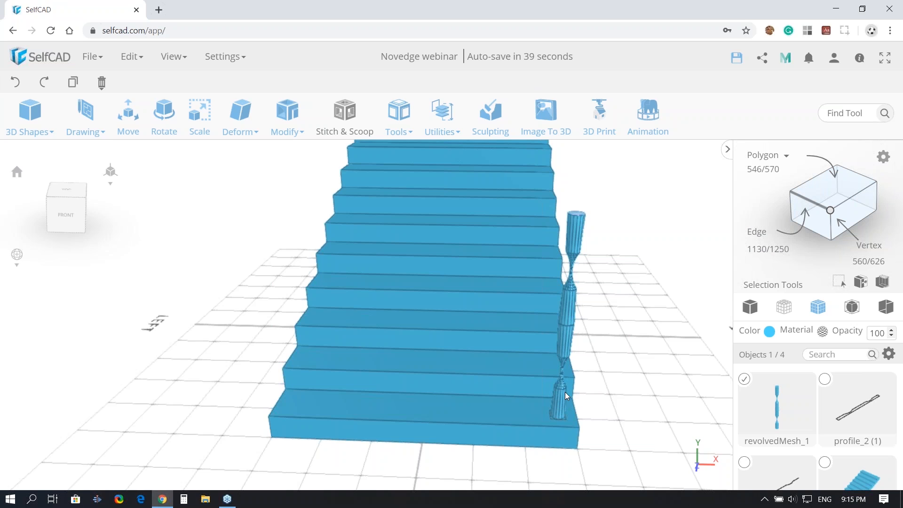
{"action": "left_click", "coordinate": [130, 125]}
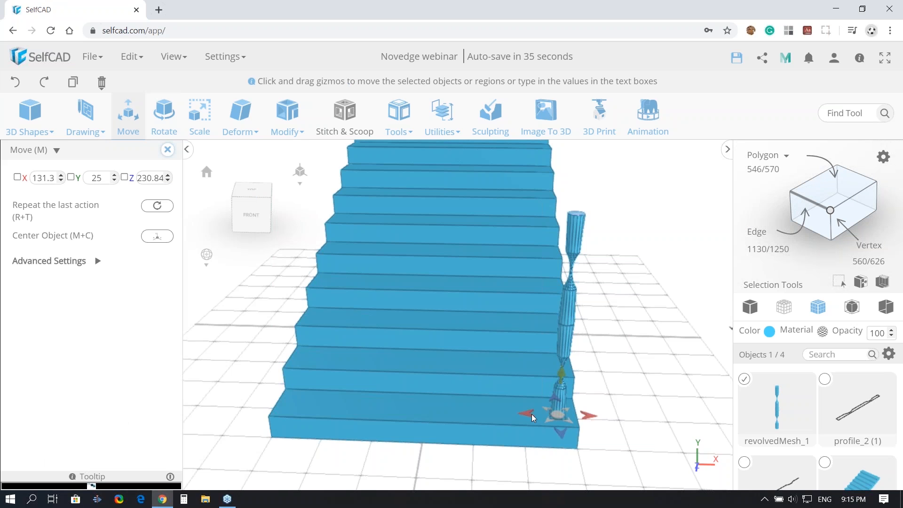
{"action": "left_click_drag", "start_coordinate": [530, 416], "coordinate": [304, 407]}
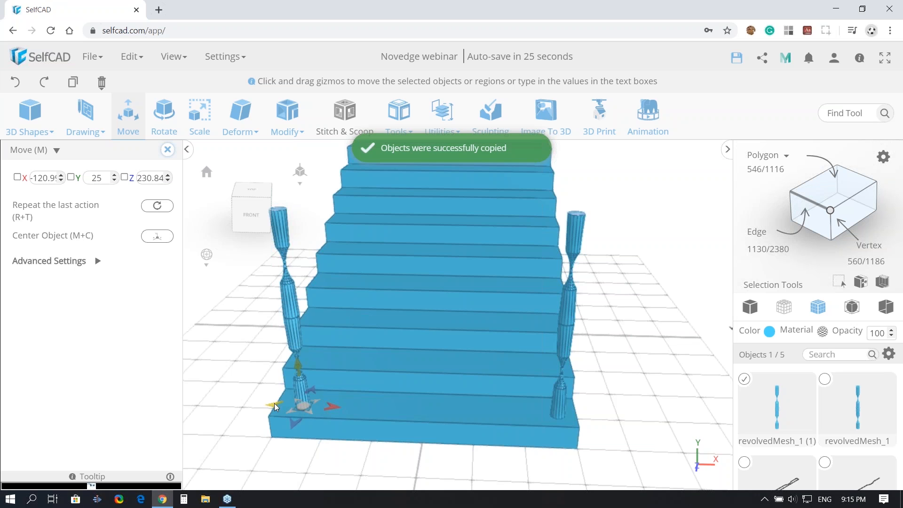
{"action": "left_click_drag", "start_coordinate": [274, 405], "coordinate": [266, 405]}
Select both posts and load the saved Stairs macro in Copy Offsets
{"action": "left_click", "coordinate": [567, 315]}
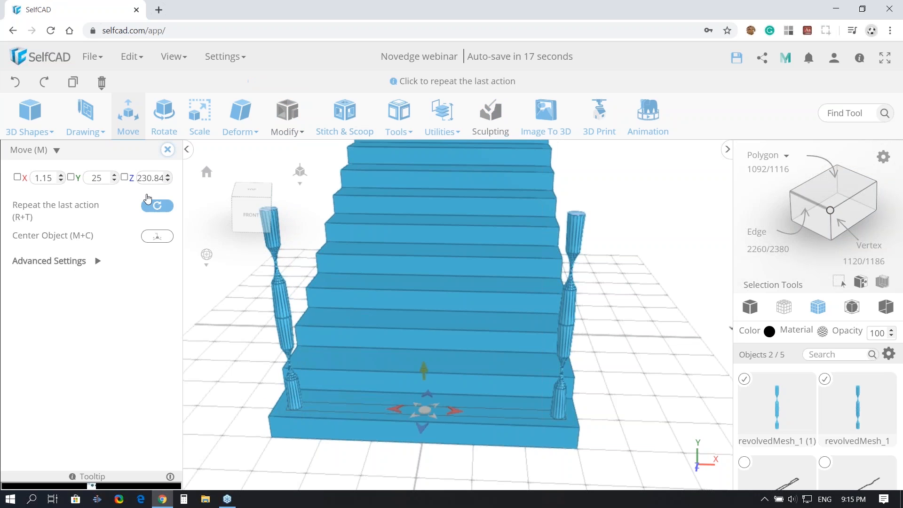
{"action": "left_click", "coordinate": [168, 149]}
{"action": "left_click", "coordinate": [399, 122]}
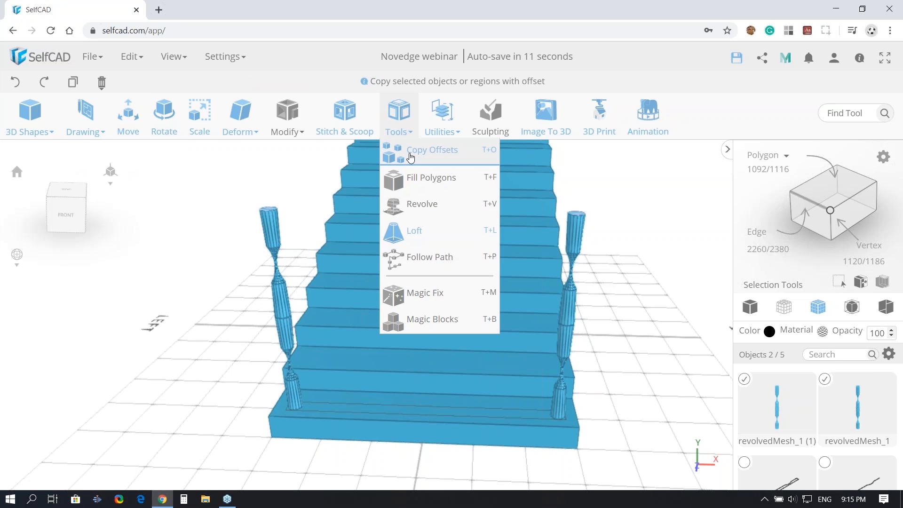
{"action": "left_click", "coordinate": [411, 157]}
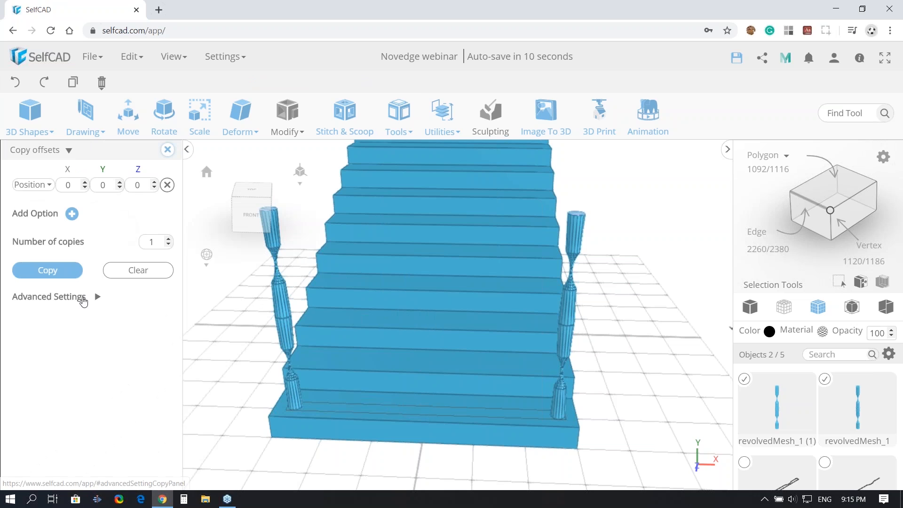
{"action": "left_click", "coordinate": [84, 299]}
{"action": "left_click", "coordinate": [84, 326]}
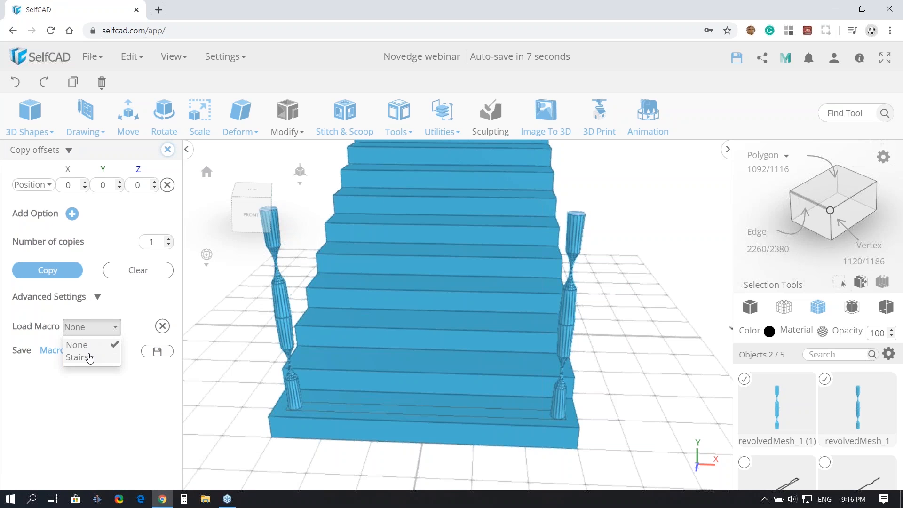
{"action": "left_click", "coordinate": [87, 356]}
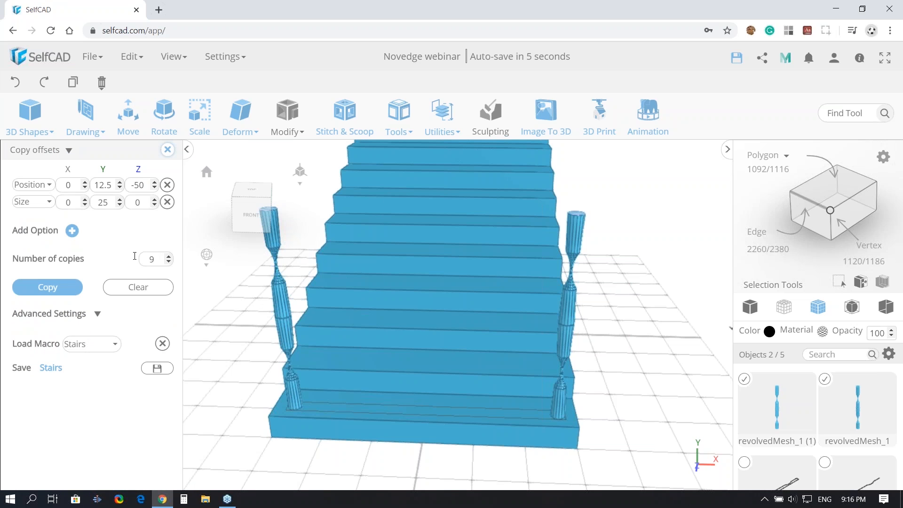
Set the Y position offset to 25, remove the Size offset and create 9 copies of the post pair
{"action": "double_click", "coordinate": [102, 189]}
{"action": "type", "text": "25"}
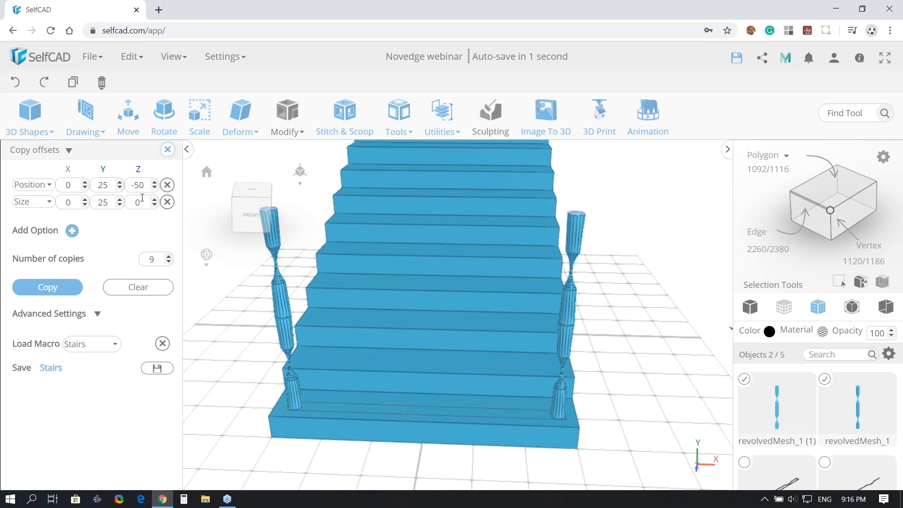
{"action": "left_click", "coordinate": [167, 203]}
{"action": "left_click", "coordinate": [55, 270]}
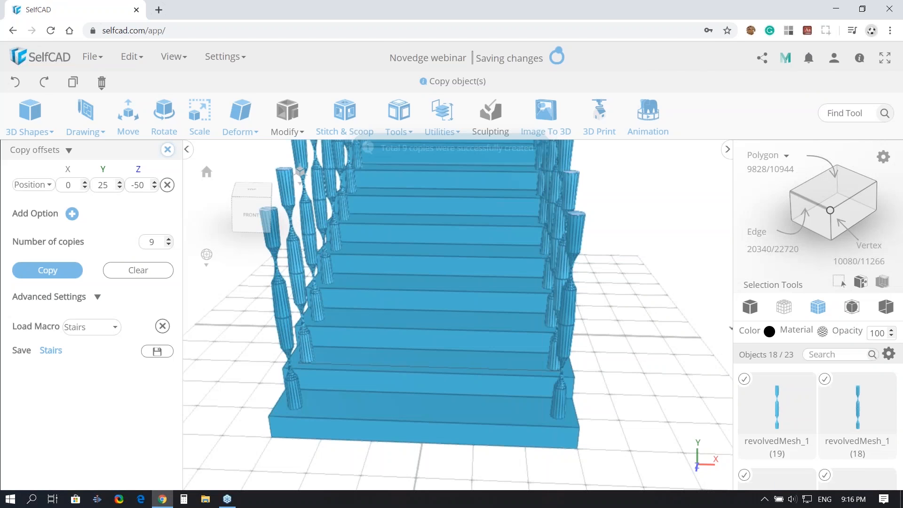
{"action": "left_click_drag", "start_coordinate": [335, 444], "coordinate": [363, 443]}
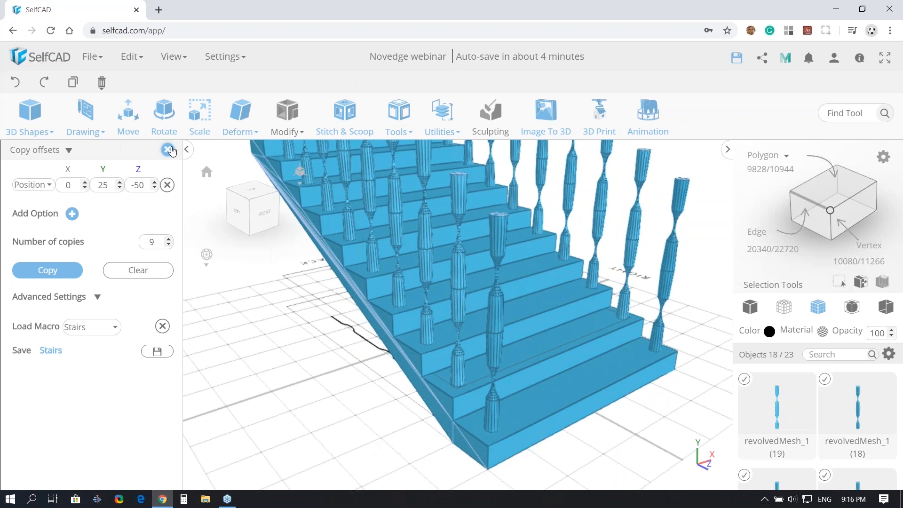
{"action": "left_click", "coordinate": [168, 149]}
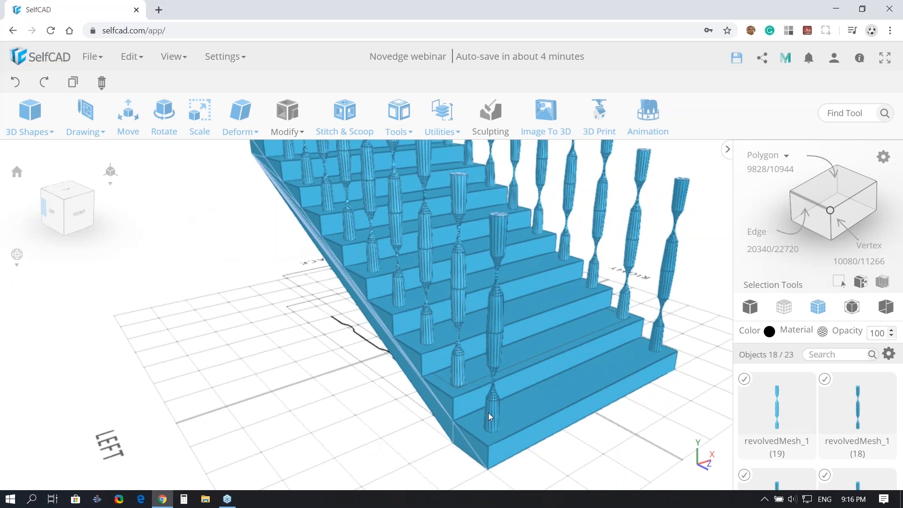
Add the two original posts to the selected copies and merge all posts into one object
{"action": "left_click", "coordinate": [489, 413], "text": "shift"}
{"action": "left_click", "coordinate": [657, 325], "text": "shift"}
{"action": "left_click", "coordinate": [442, 115]}
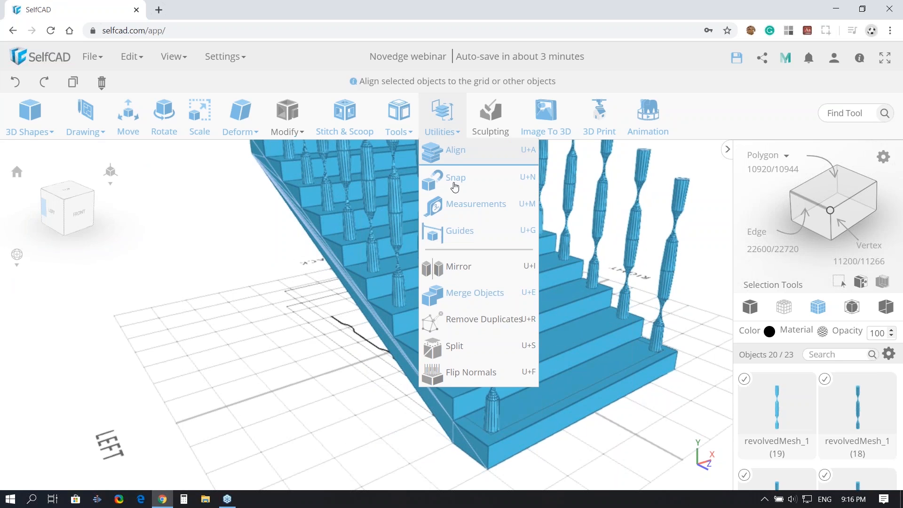
{"action": "left_click", "coordinate": [481, 302]}
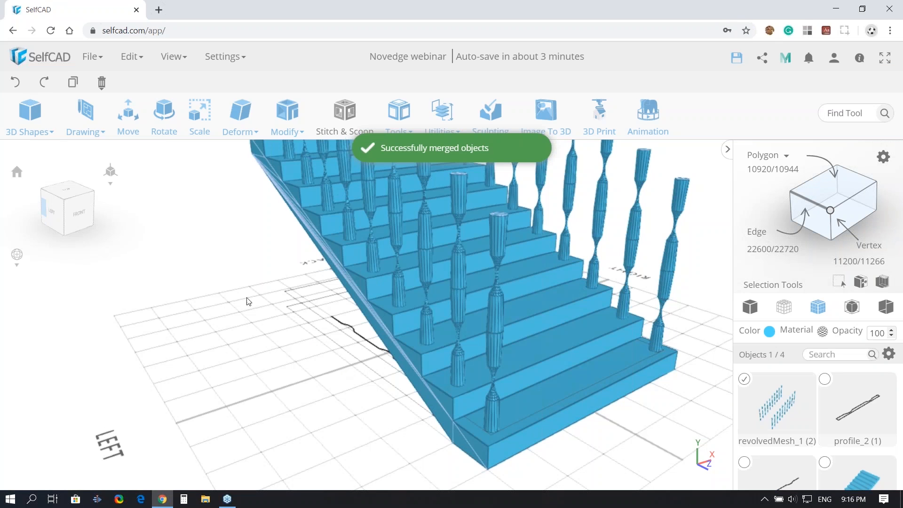
Move the merged posts to 20 in Y so their bases rest on the steps
{"action": "left_click", "coordinate": [128, 118]}
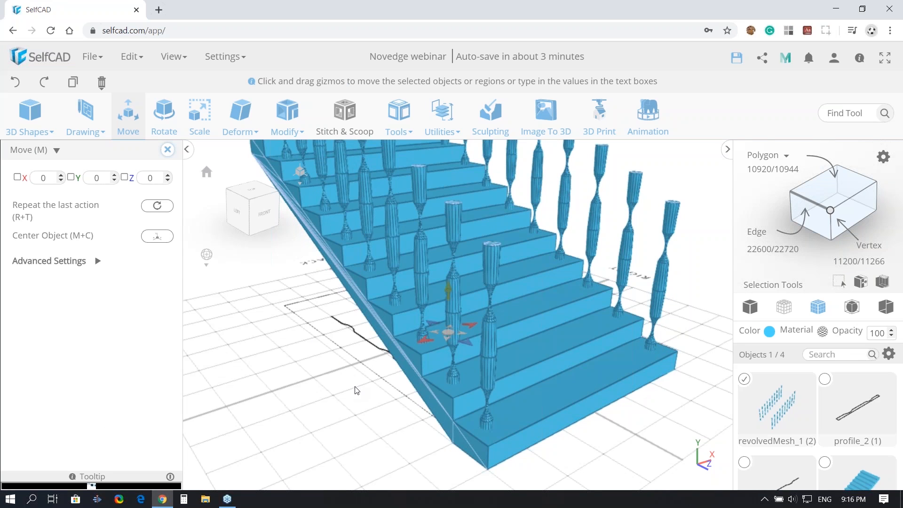
{"action": "mouse_move", "coordinate": [368, 389]}
{"action": "left_mouse_down"}
{"action": "mouse_move", "coordinate": [434, 366]}
{"action": "mouse_move", "coordinate": [375, 375]}
{"action": "left_mouse_up"}
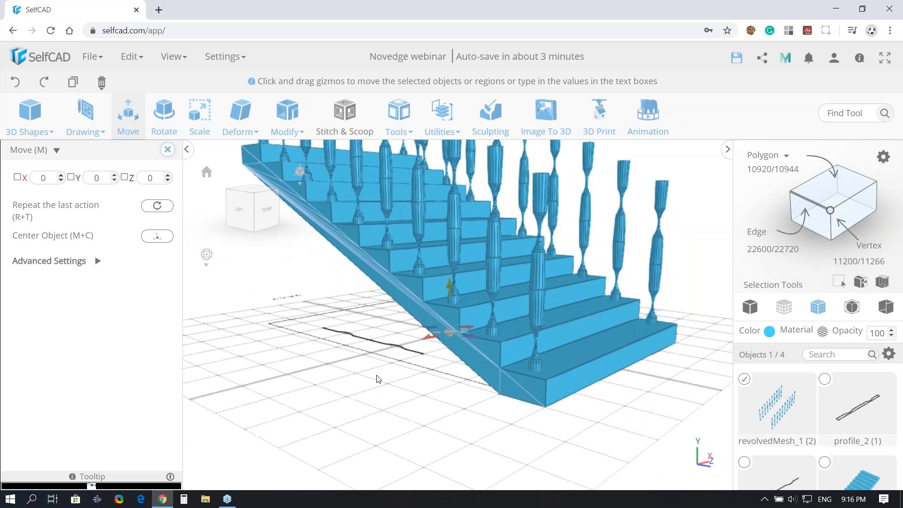
{"action": "left_click", "coordinate": [93, 179]}
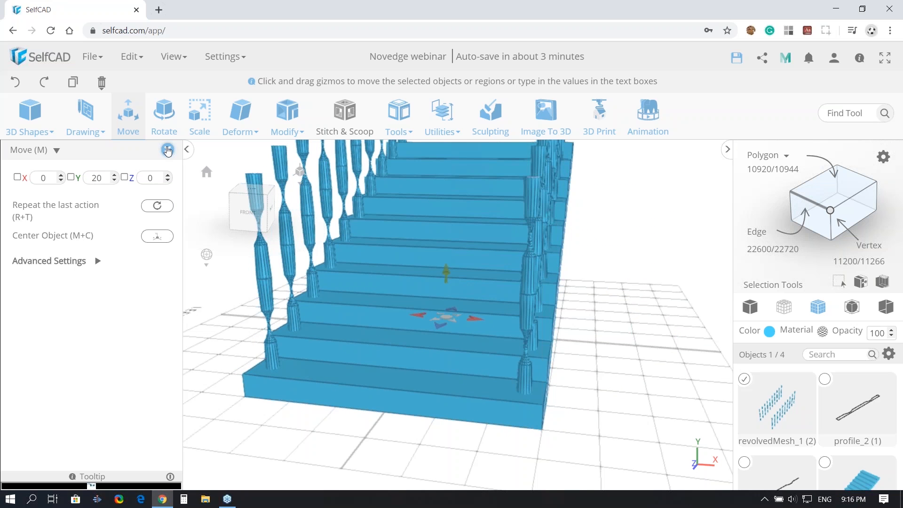
{"action": "left_click", "coordinate": [168, 150]}
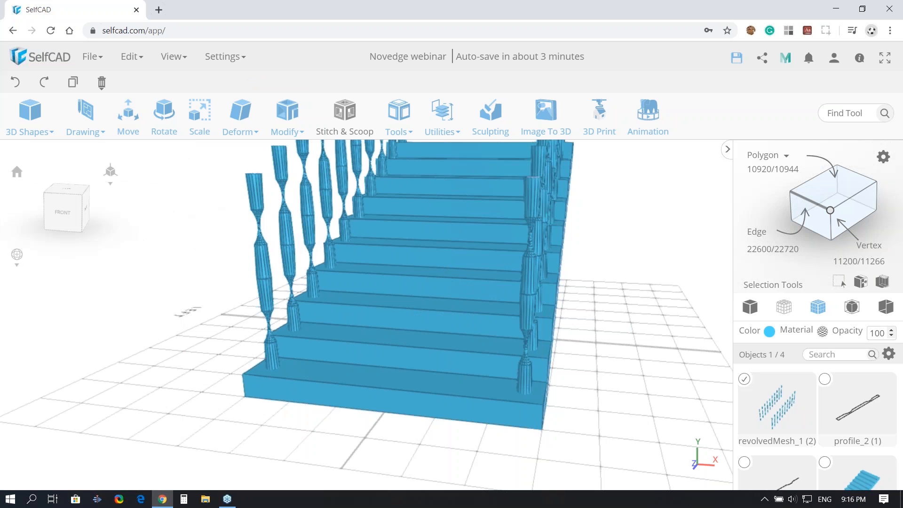
Start a measurement on the staircase from the corner at the upper end of its side
{"action": "right_click_drag", "start_coordinate": [613, 362], "coordinate": [488, 272]}
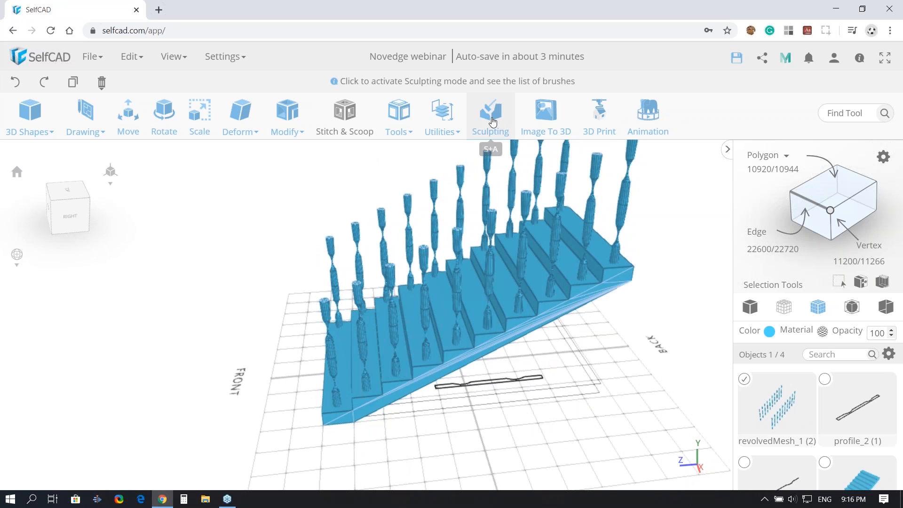
{"action": "left_click", "coordinate": [442, 120]}
{"action": "left_click", "coordinate": [468, 203]}
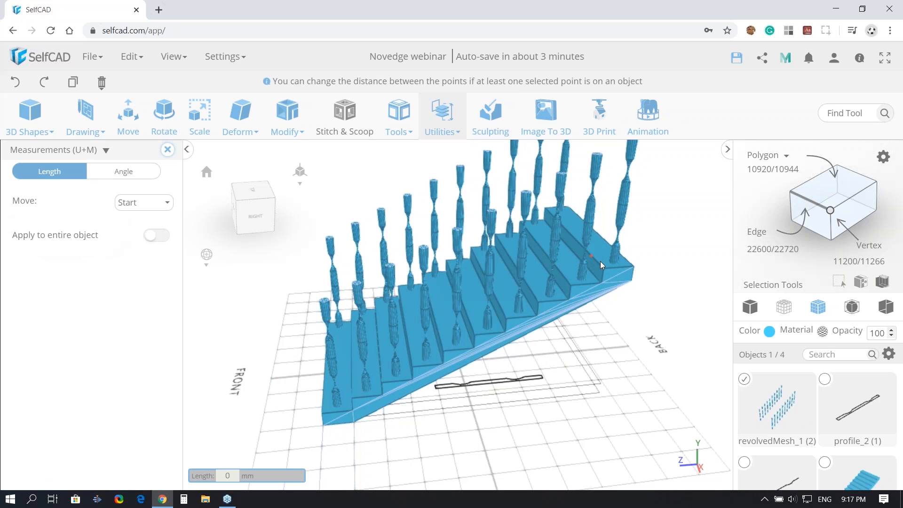
{"action": "left_click", "coordinate": [631, 267]}
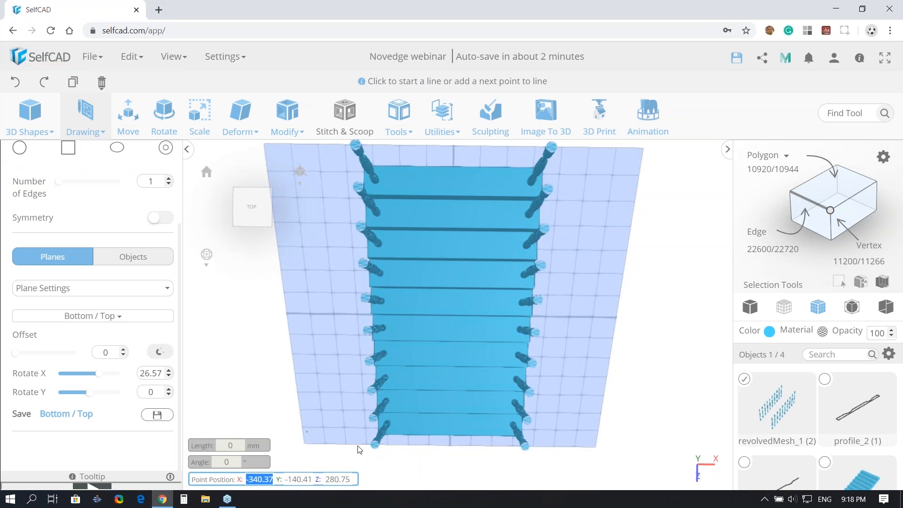
Offset the tilted drawing plane to the top of the railing posts using the magnet
{"action": "right_click_drag", "start_coordinate": [586, 455], "coordinate": [427, 373]}
{"action": "left_click", "coordinate": [426, 373]}
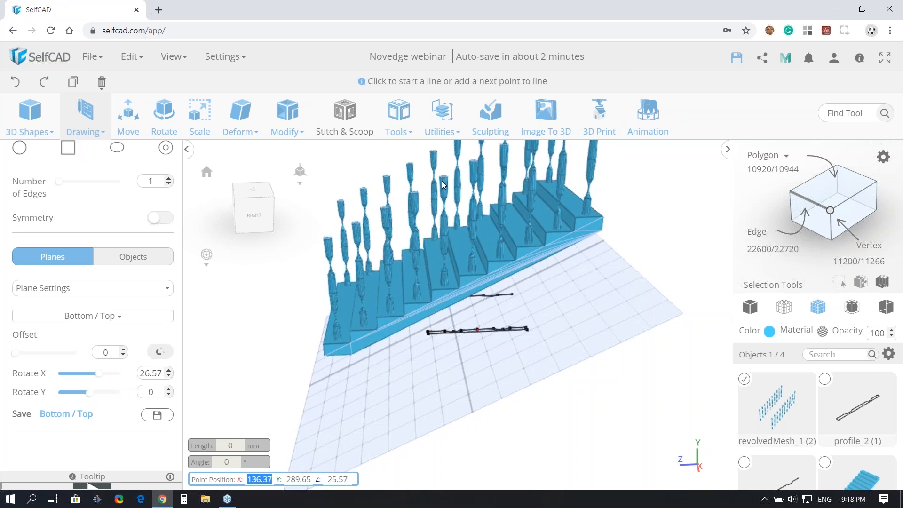
{"action": "left_click", "coordinate": [160, 351]}
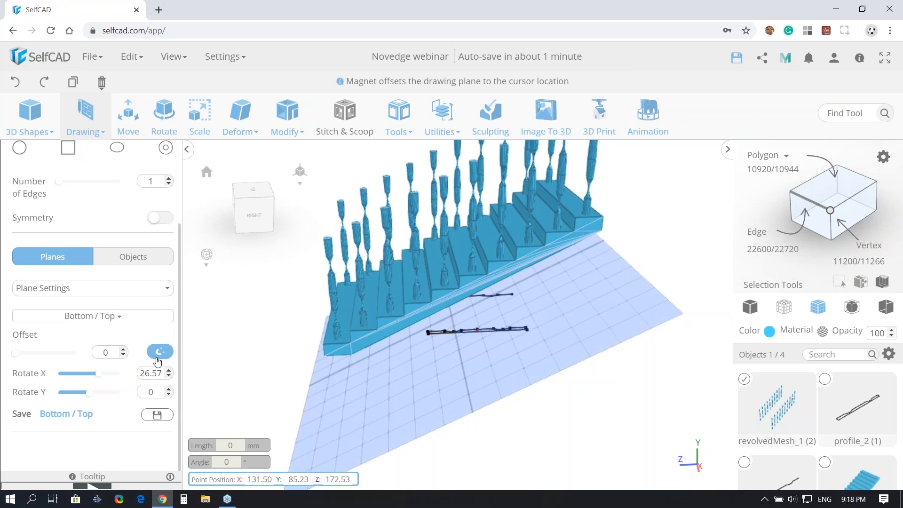
{"action": "left_click", "coordinate": [443, 176]}
Draw a long narrow rectangle on the offset plane, covering the right-hand row of posts from the highest step to the lowest
{"action": "right_click_drag", "start_coordinate": [485, 406], "coordinate": [594, 435]}
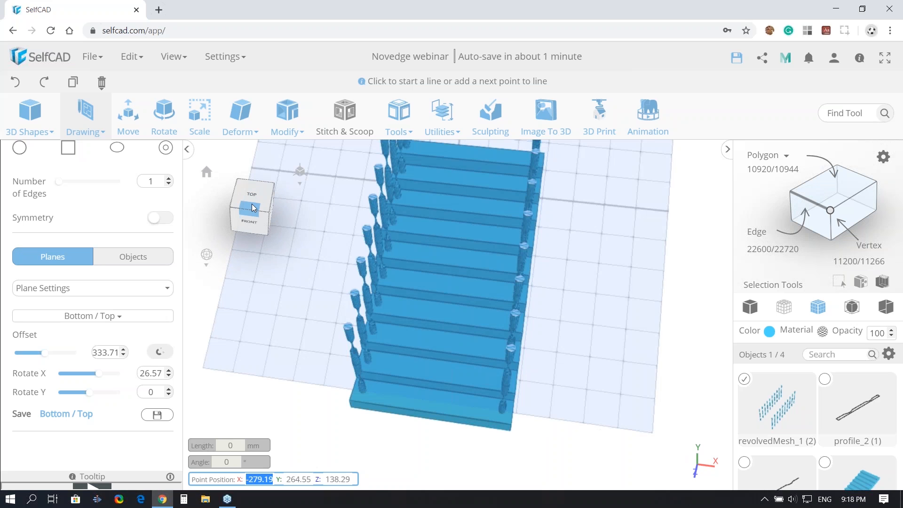
{"action": "left_click", "coordinate": [252, 207]}
{"action": "scroll", "coordinate": [117, 235], "scroll_direction": "up", "scroll_amount": 1}
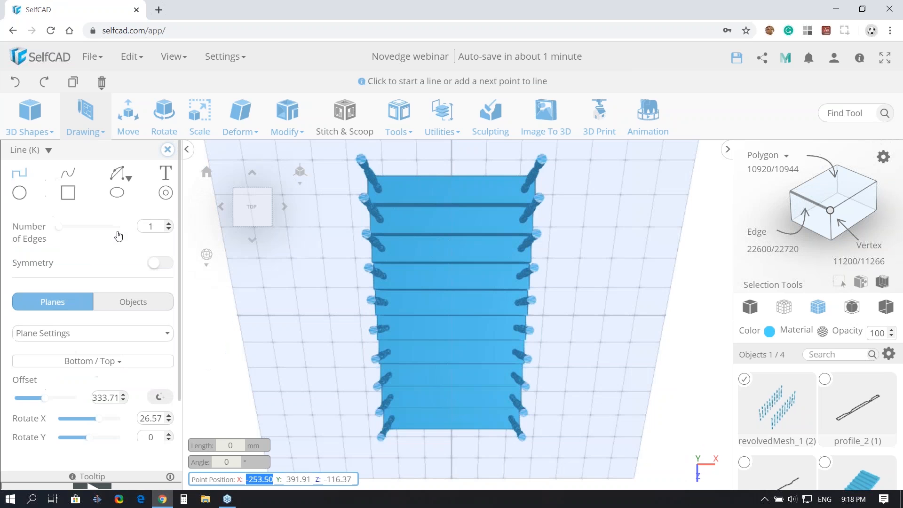
{"action": "left_click", "coordinate": [68, 194]}
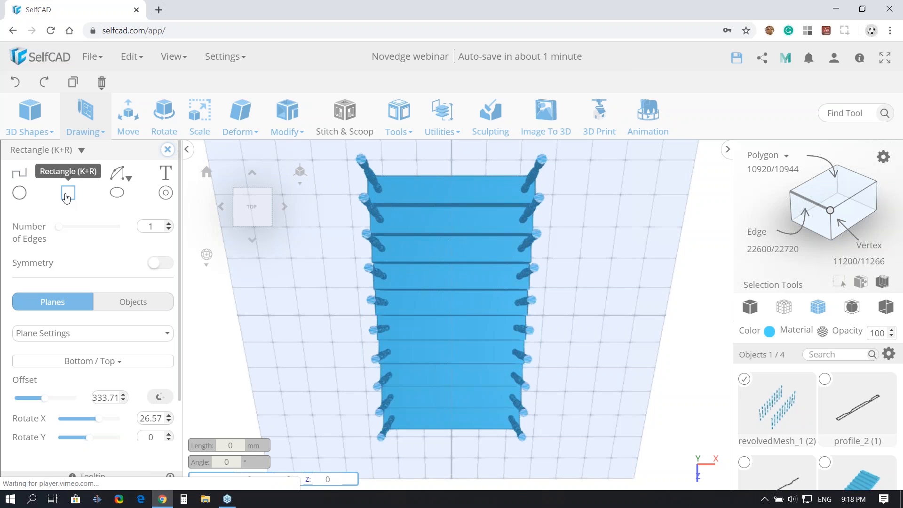
{"action": "left_click", "coordinate": [528, 198]}
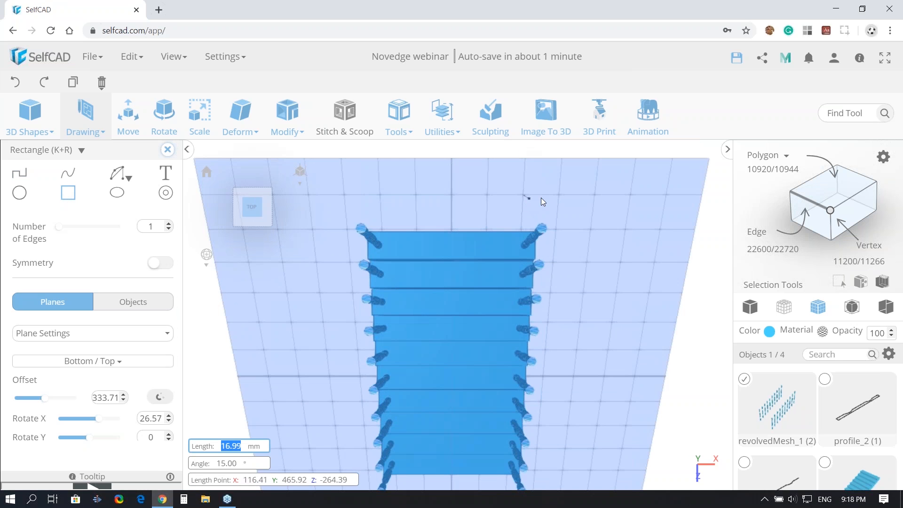
{"action": "left_click", "coordinate": [546, 197]}
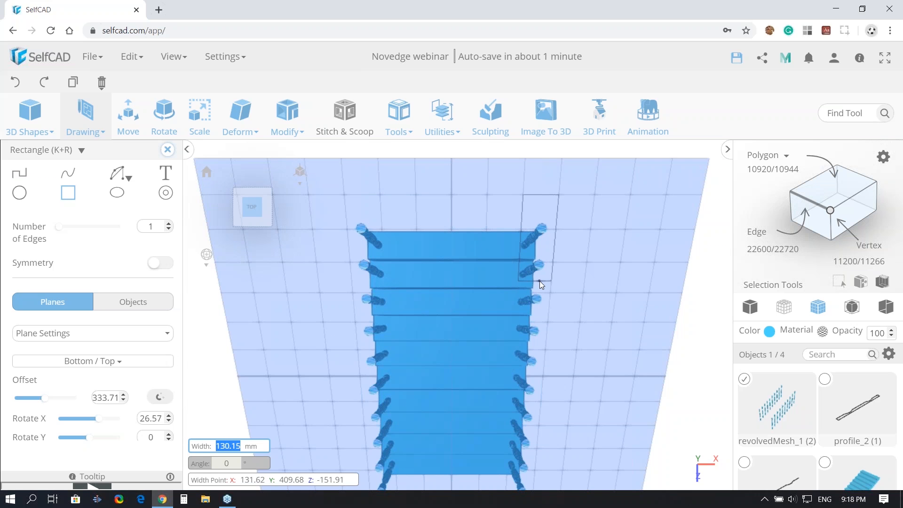
{"action": "scroll", "coordinate": [540, 281], "scroll_direction": "up", "scroll_amount": 2}
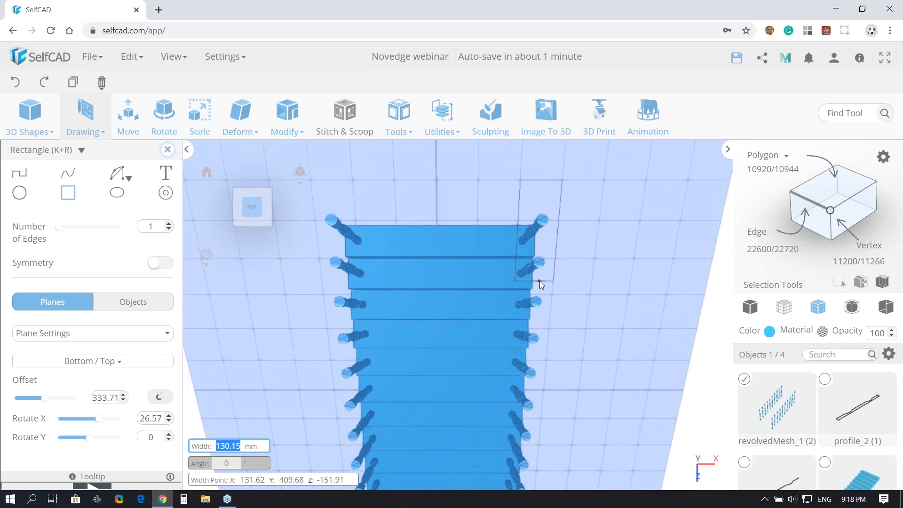
{"action": "key", "text": "Down"}
{"action": "key", "text": "Down"}
{"action": "key", "text": "Down"}
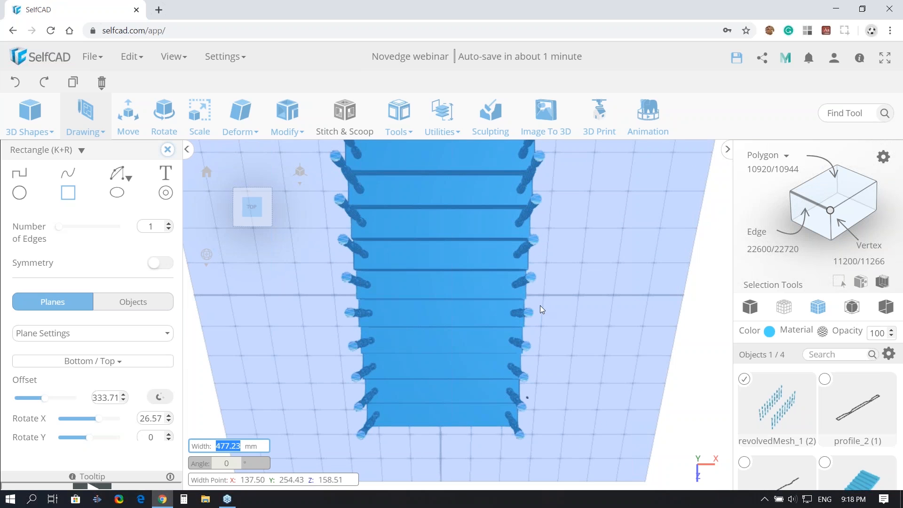
{"action": "key", "text": "Up"}
{"action": "key", "text": "Up"}
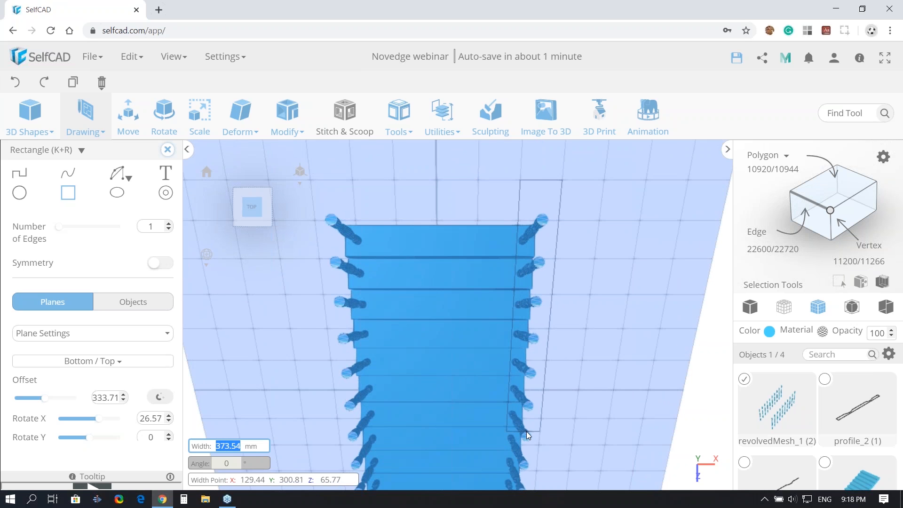
{"action": "key", "text": "Down"}
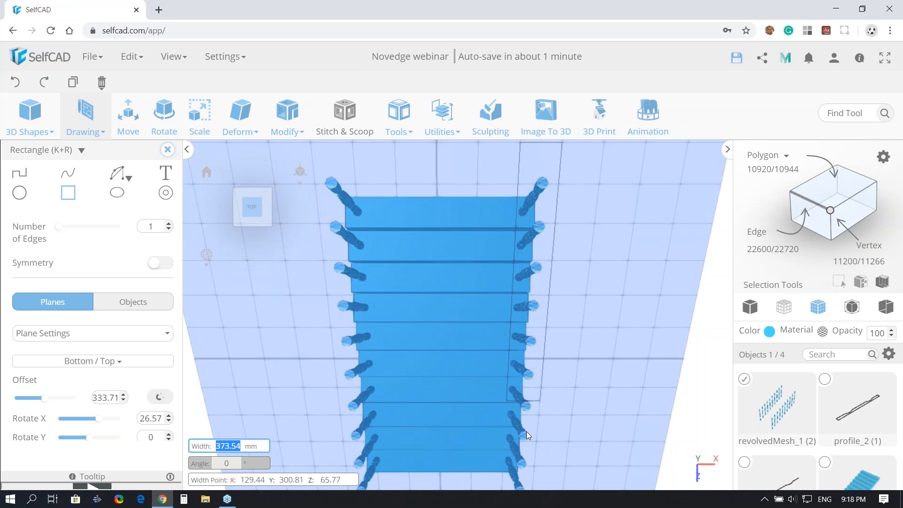
{"action": "key", "text": "Down"}
{"action": "left_click", "coordinate": [530, 487]}
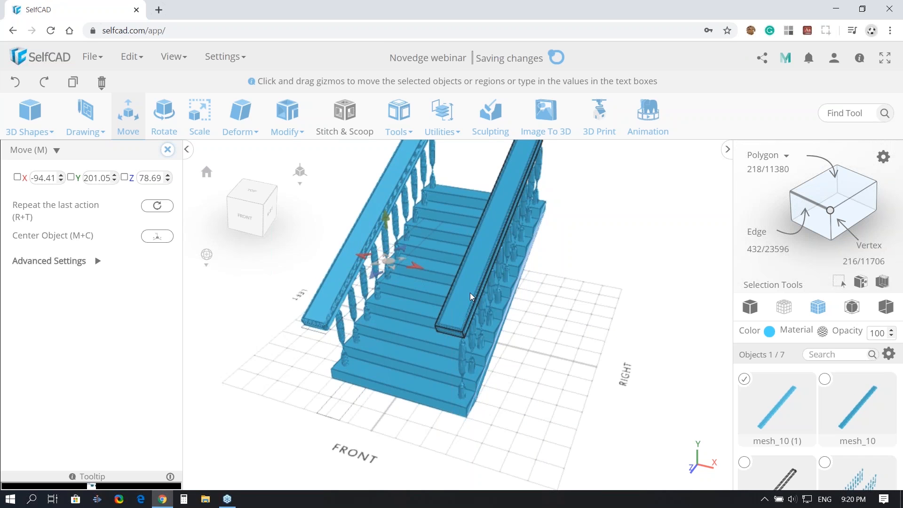
Select both handrails together
{"action": "left_click", "coordinate": [471, 294], "text": "shift"}
{"action": "left_click", "coordinate": [341, 275], "text": "shift"}
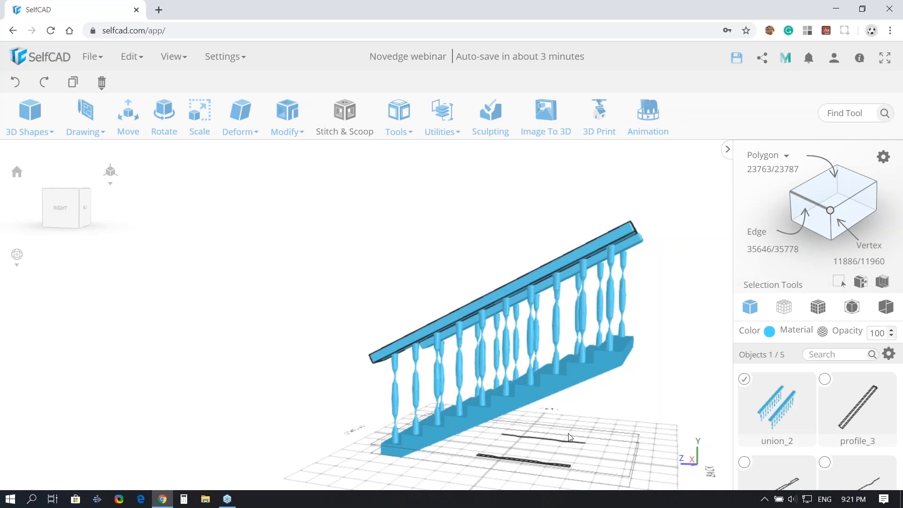
Hide the merged railing object union_2 and the handrail outline profile_3
{"action": "left_click_drag", "start_coordinate": [568, 434], "coordinate": [541, 436]}
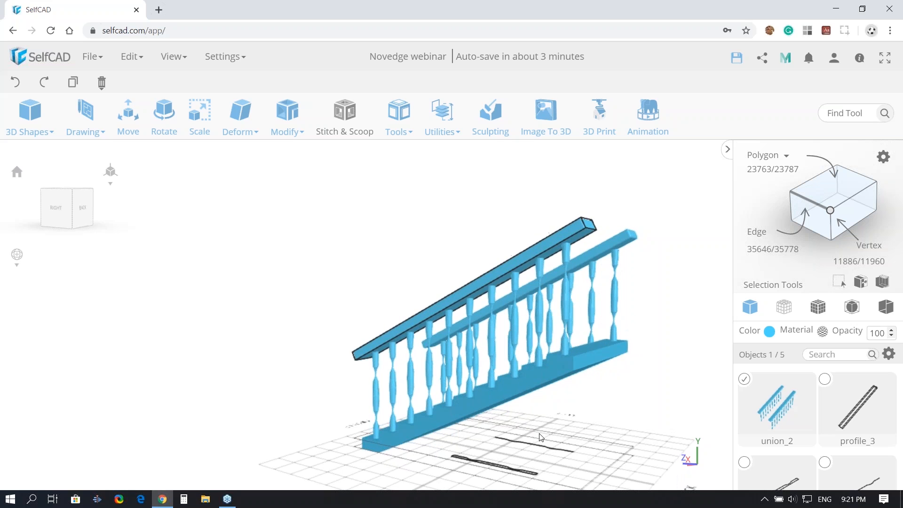
{"action": "left_click", "coordinate": [889, 354]}
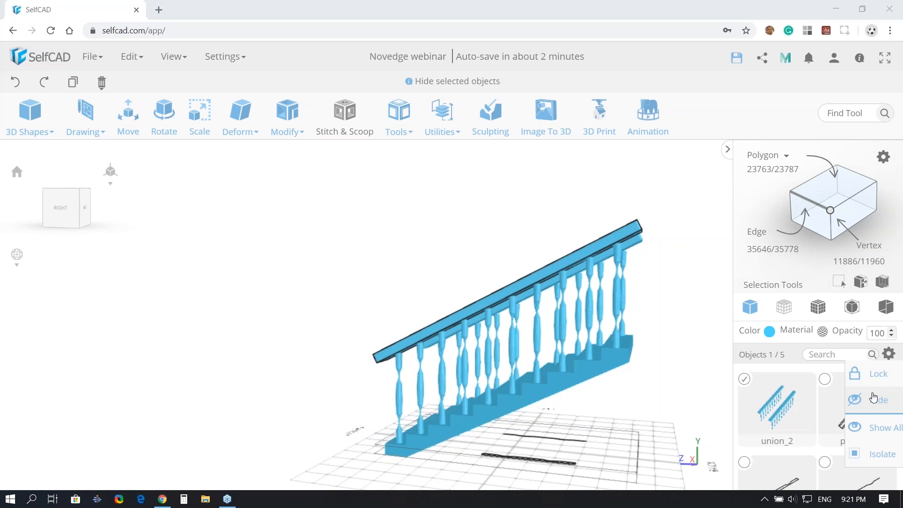
{"action": "left_click", "coordinate": [874, 399]}
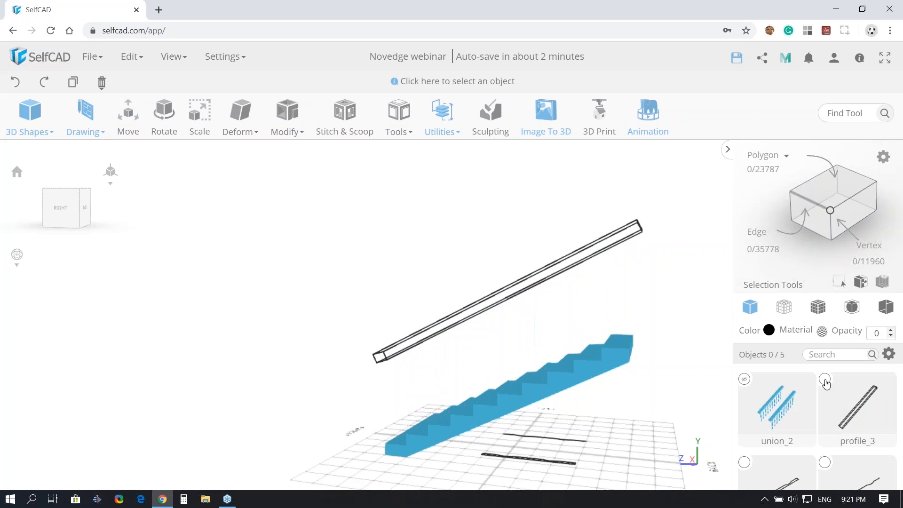
{"action": "left_click", "coordinate": [826, 380]}
{"action": "left_click", "coordinate": [889, 353]}
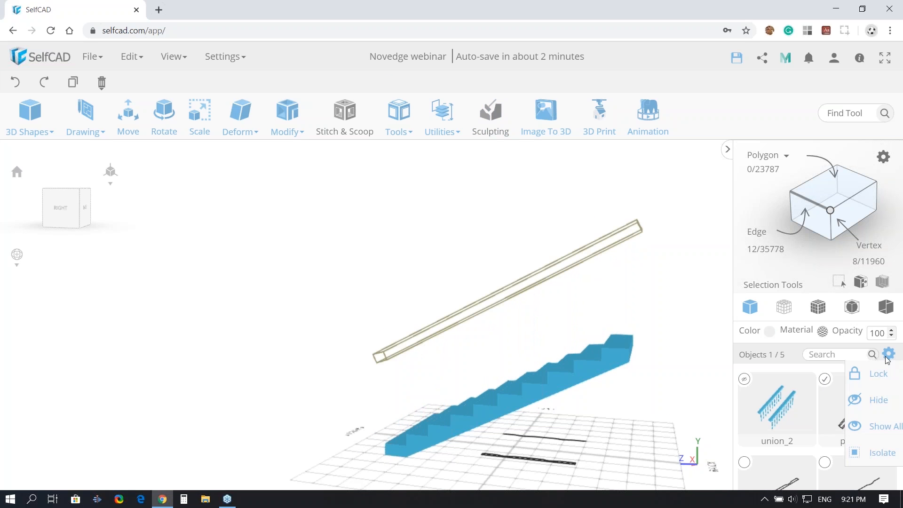
{"action": "left_click", "coordinate": [879, 400]}
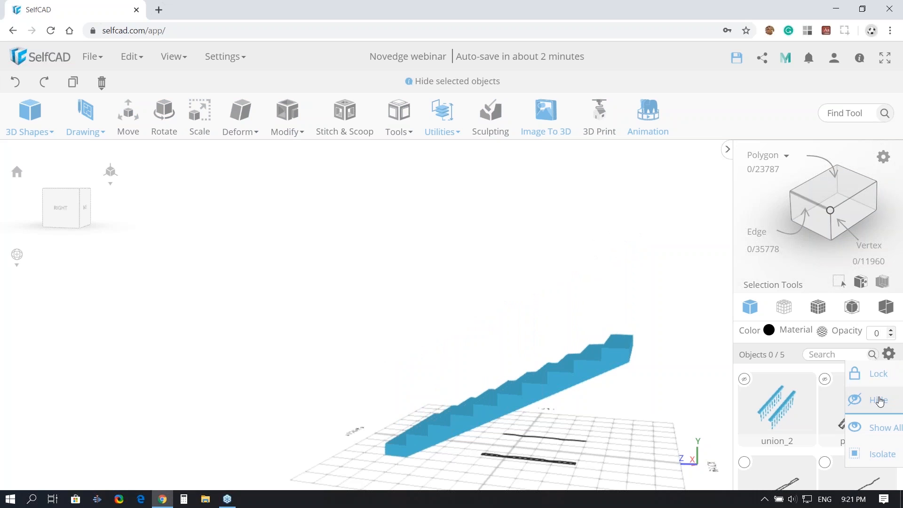
Hide the two remaining profile sketches lying on the grid
{"action": "mouse_move", "coordinate": [889, 354]}
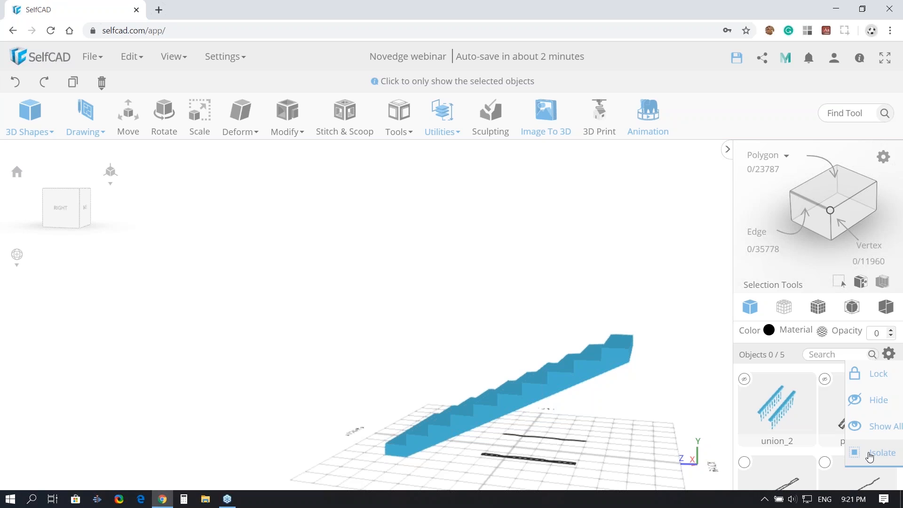
{"action": "left_click", "coordinate": [745, 465]}
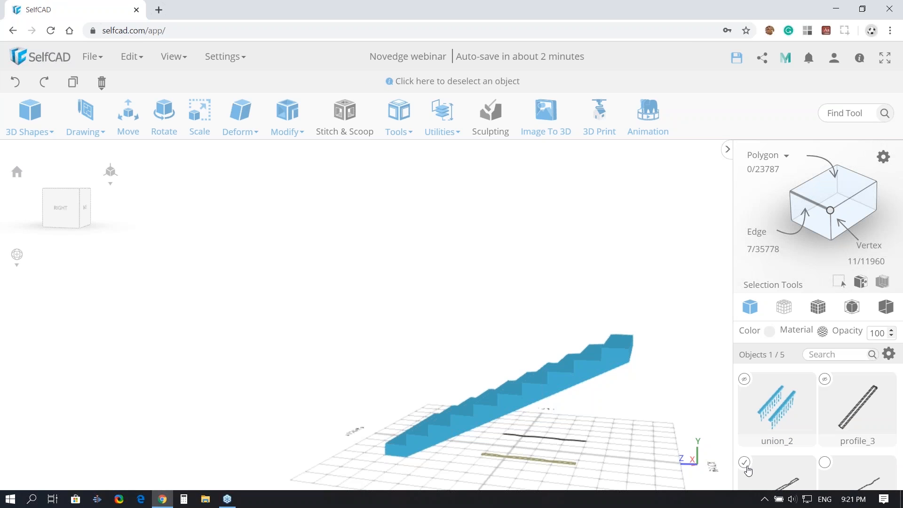
{"action": "left_click", "coordinate": [824, 464]}
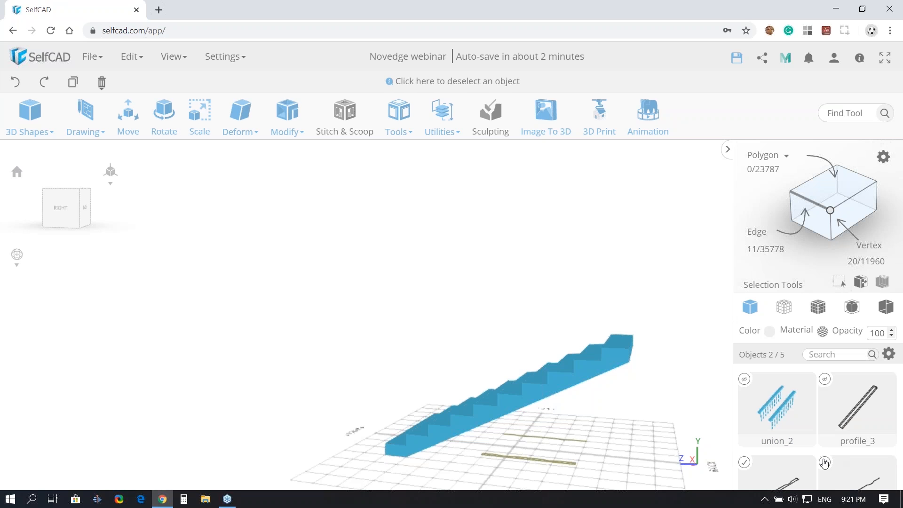
{"action": "left_click", "coordinate": [888, 354]}
{"action": "left_click", "coordinate": [881, 400]}
Change the display of the staircase to Mesh + Wireframe mode
{"action": "left_click_drag", "start_coordinate": [516, 471], "coordinate": [550, 470]}
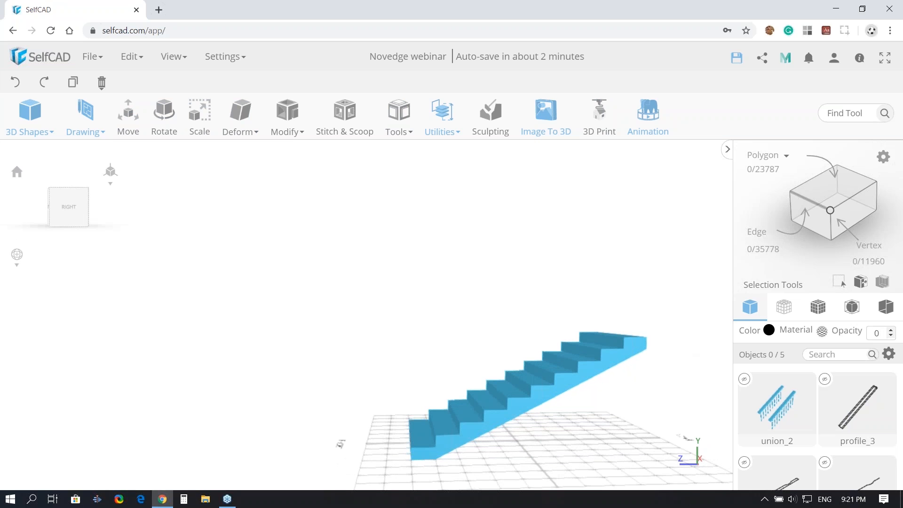
{"action": "left_click", "coordinate": [784, 306]}
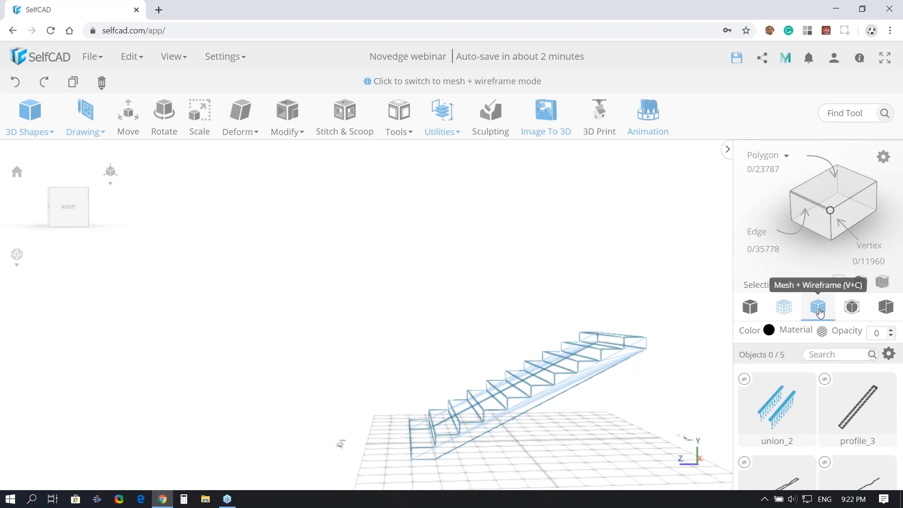
{"action": "left_click", "coordinate": [819, 310]}
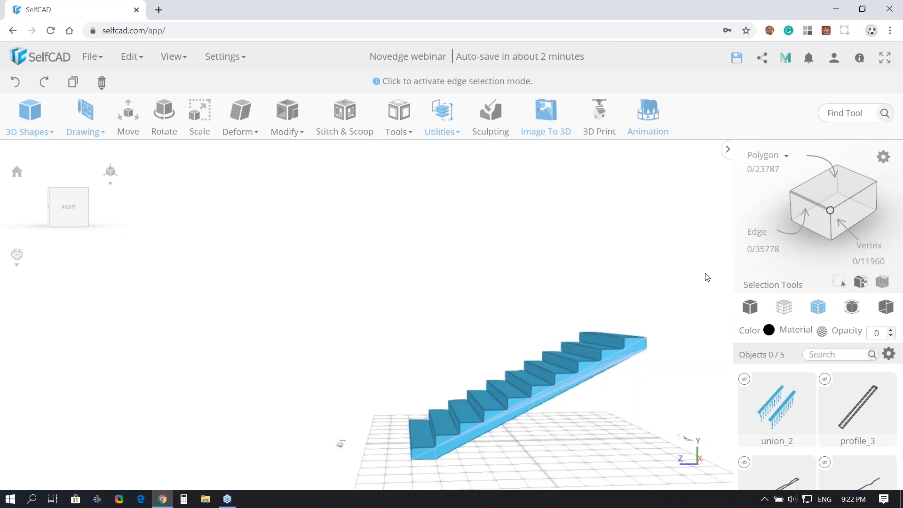
Show the merged railing object union_2 again and hide it
{"action": "left_click", "coordinate": [745, 379]}
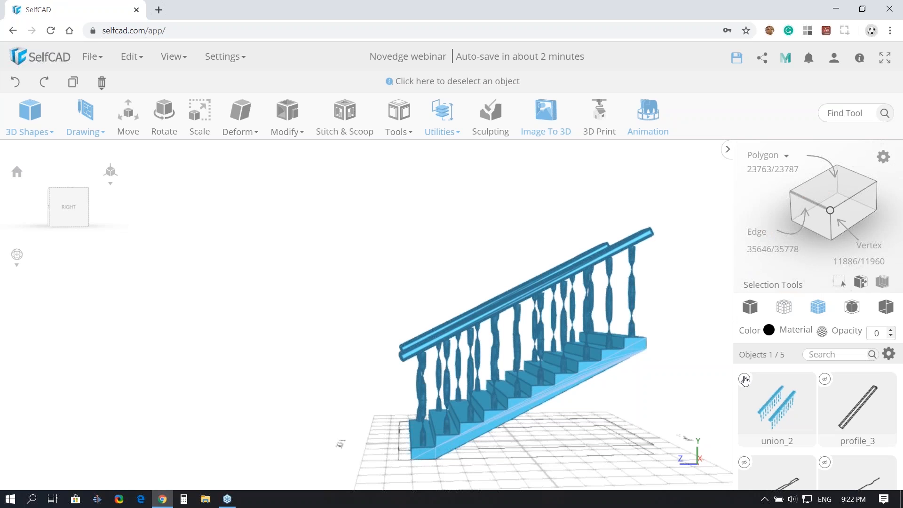
{"action": "left_click", "coordinate": [894, 354]}
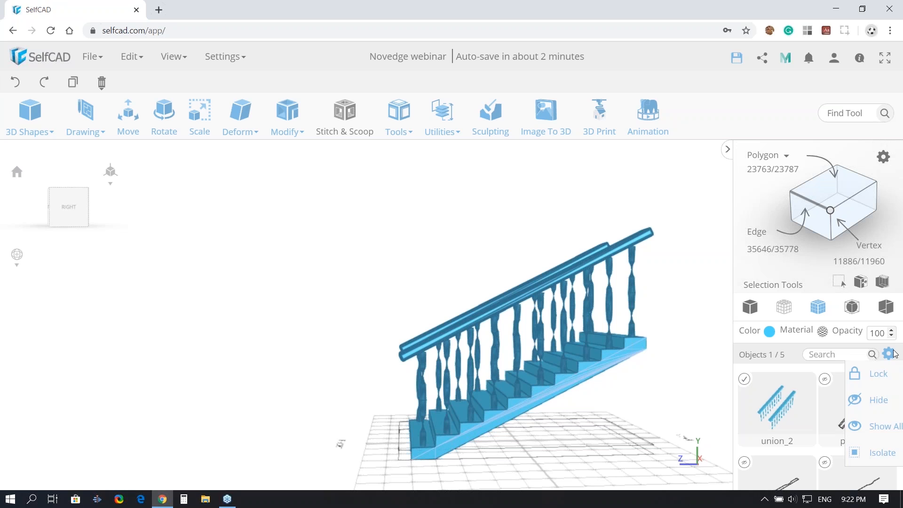
{"action": "left_click", "coordinate": [878, 399]}
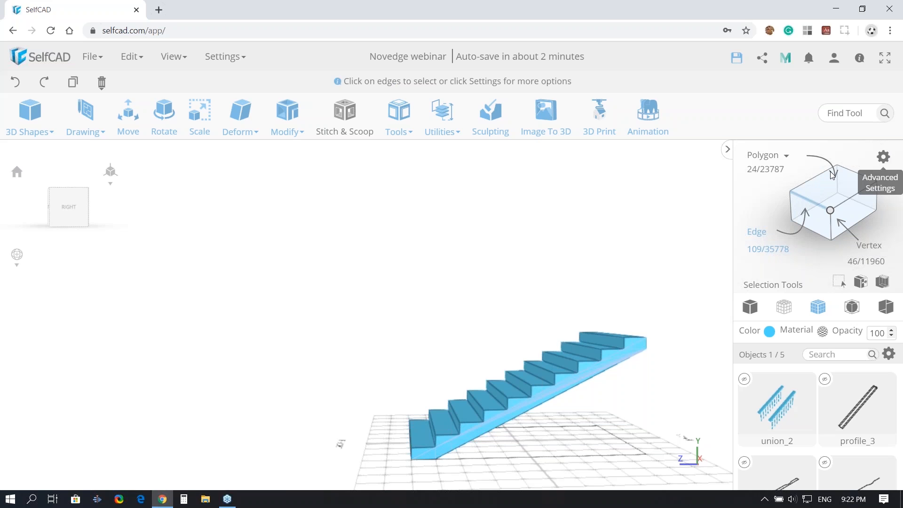
Select the full edge outline of the staircase's right side with edge loop selection
{"action": "left_click", "coordinate": [884, 156]}
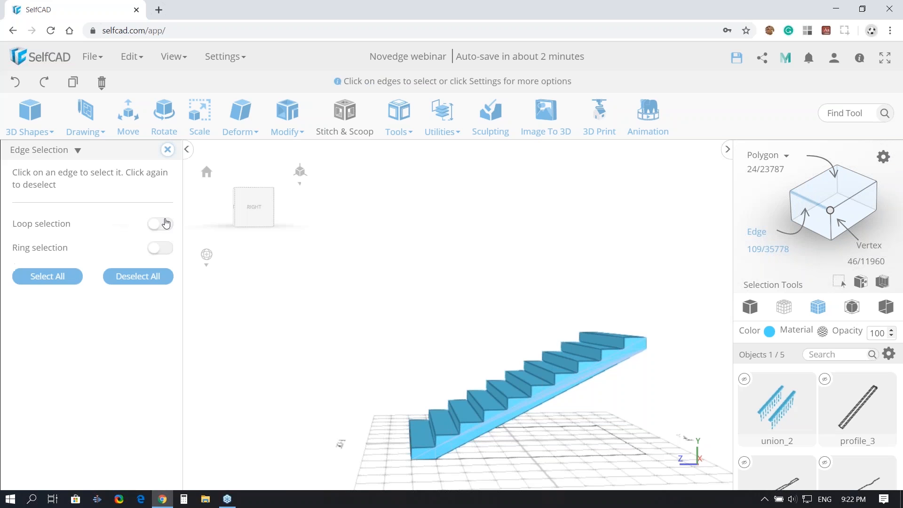
{"action": "left_click", "coordinate": [439, 440]}
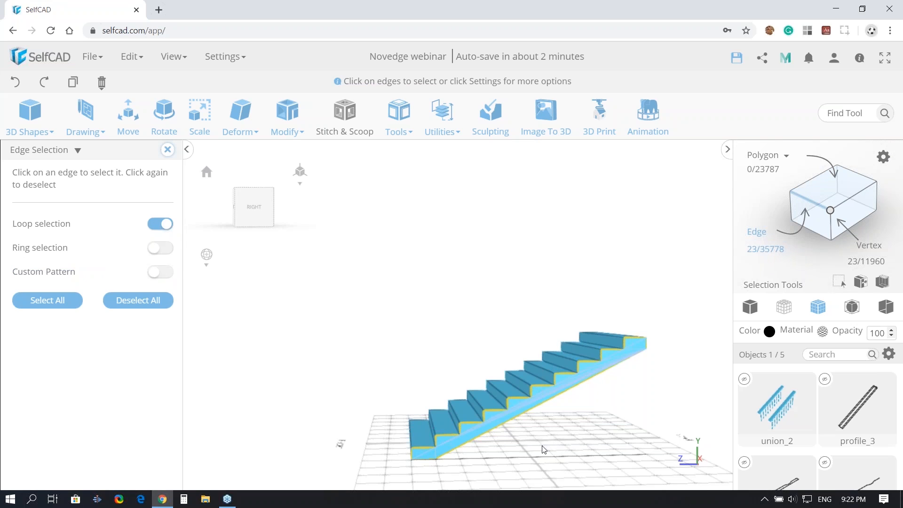
{"action": "left_click", "coordinate": [167, 149]}
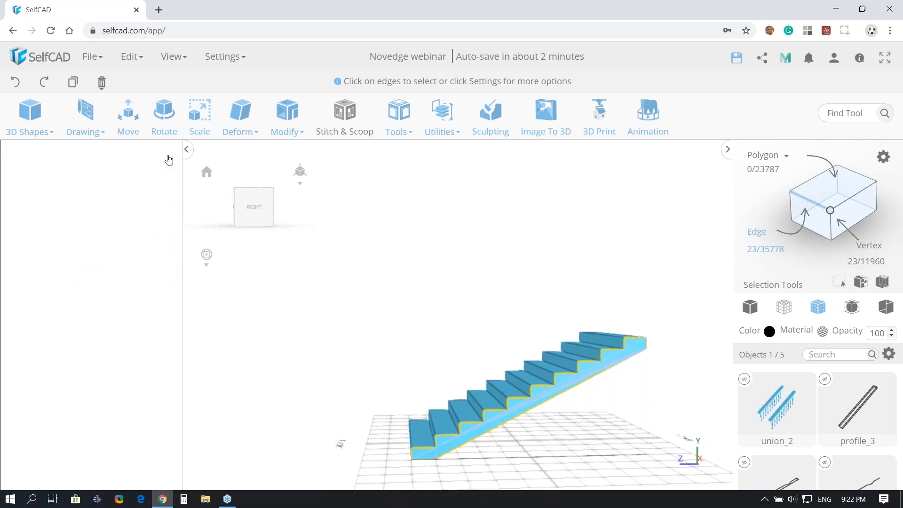
Make one copy of the selected edge loop as a separate profile with zero position offset
{"action": "left_click", "coordinate": [399, 114]}
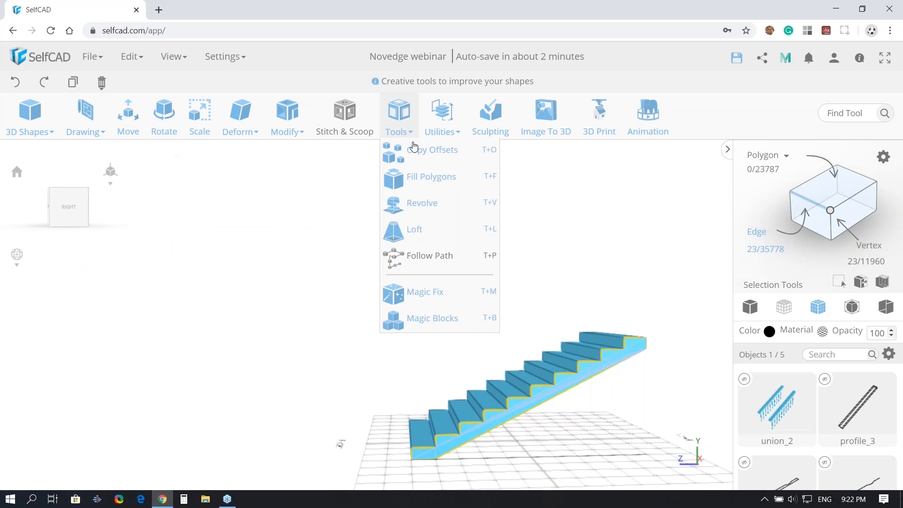
{"action": "left_click", "coordinate": [419, 152]}
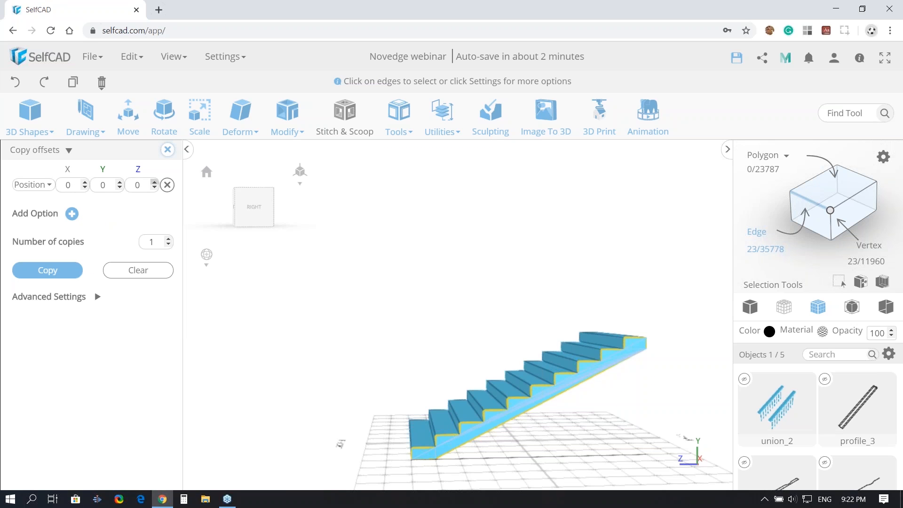
{"action": "left_click", "coordinate": [48, 270]}
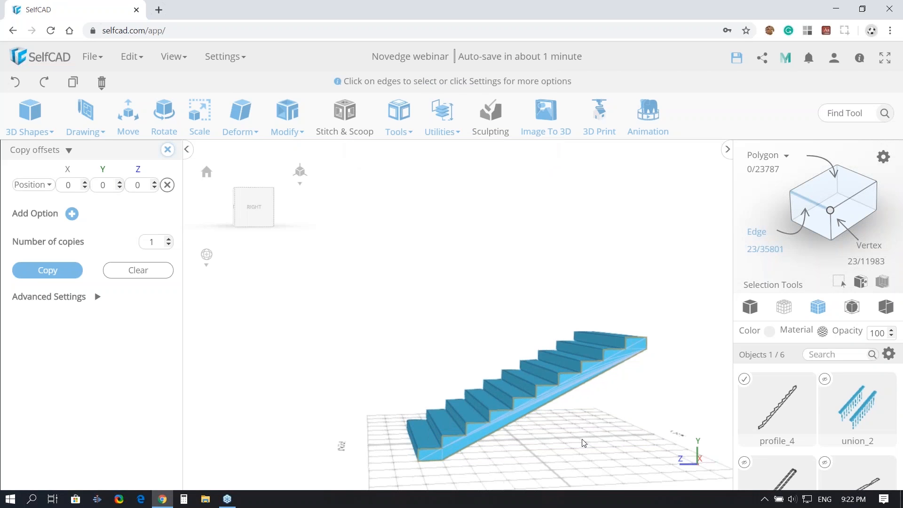
{"action": "mouse_move", "coordinate": [583, 439]}
{"action": "right_mouse_down"}
{"action": "mouse_move", "coordinate": [591, 442]}
{"action": "mouse_move", "coordinate": [556, 438]}
{"action": "mouse_move", "coordinate": [581, 439]}
{"action": "right_mouse_up"}
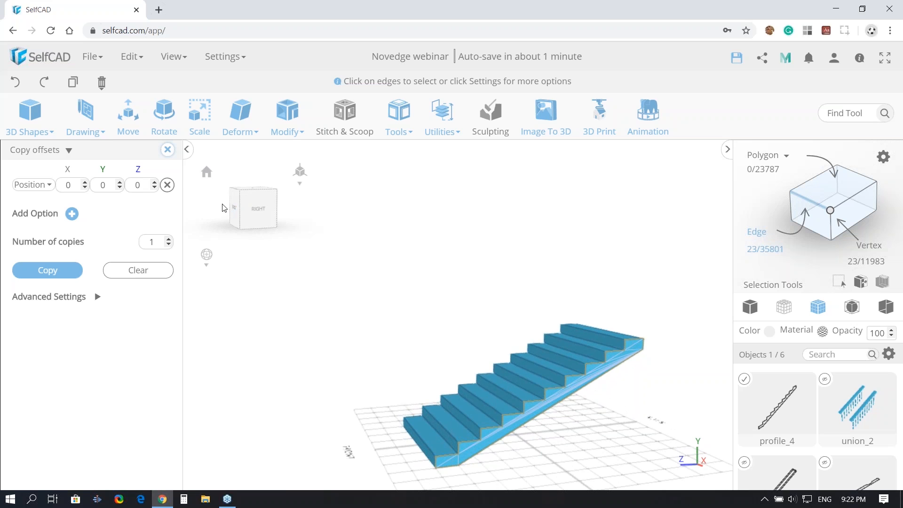
{"action": "left_click", "coordinate": [167, 149]}
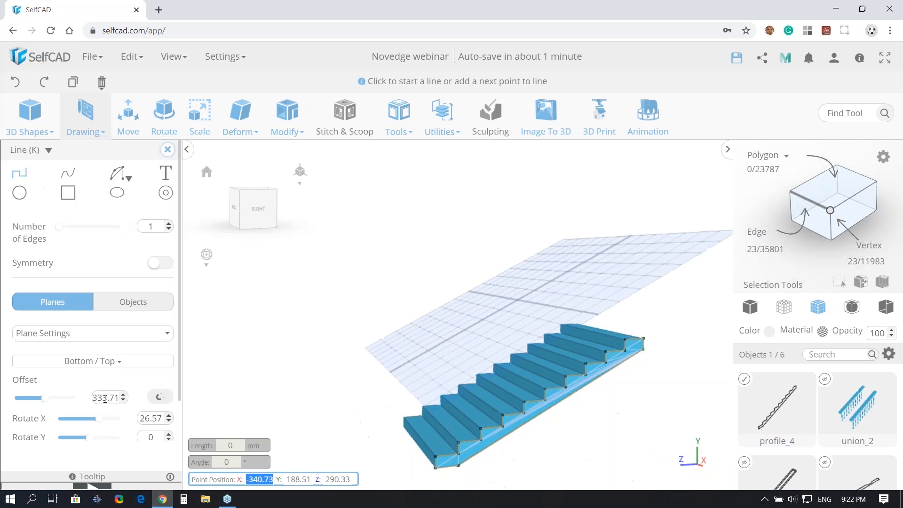
Open the drawing plane's offset value for editing
{"action": "double_click", "coordinate": [105, 398]}
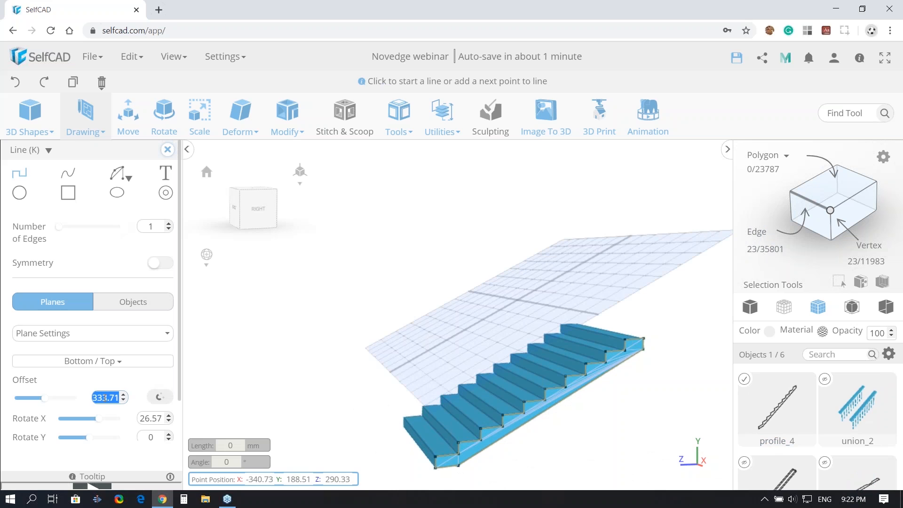
Reset the Bottom / Top drawing plane to an offset of 0 and an X rotation of 0
{"action": "type", "text": "0"}
{"action": "double_click", "coordinate": [148, 417]}
{"action": "type", "text": "0"}
{"action": "key", "text": "Return"}
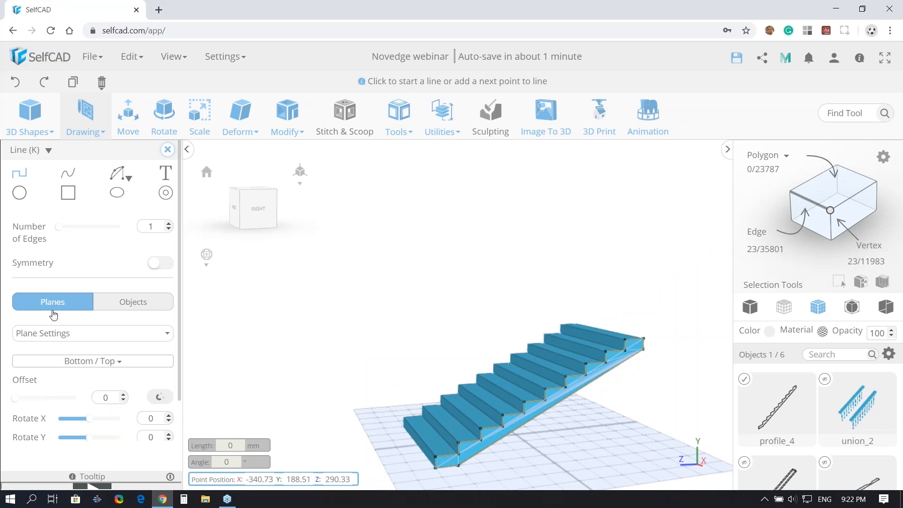
Draw a 16-edge circle with a 5 mm radius on the ground plane beside the staircase and close the sketch tool
{"action": "left_click", "coordinate": [19, 194]}
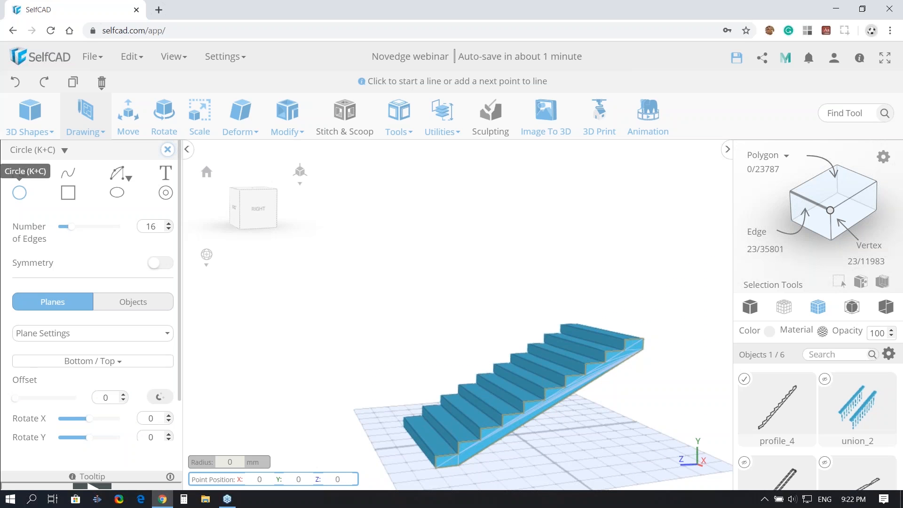
{"action": "left_click", "coordinate": [563, 455]}
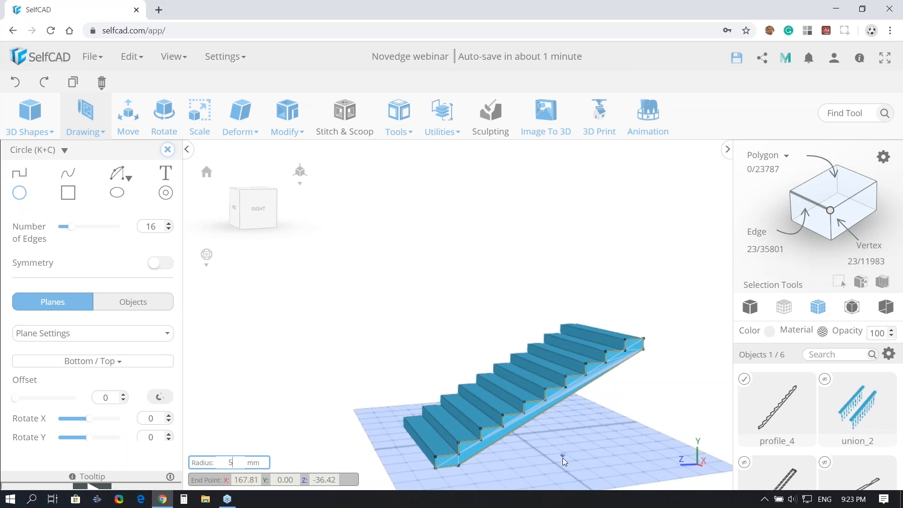
{"action": "key", "text": "Return"}
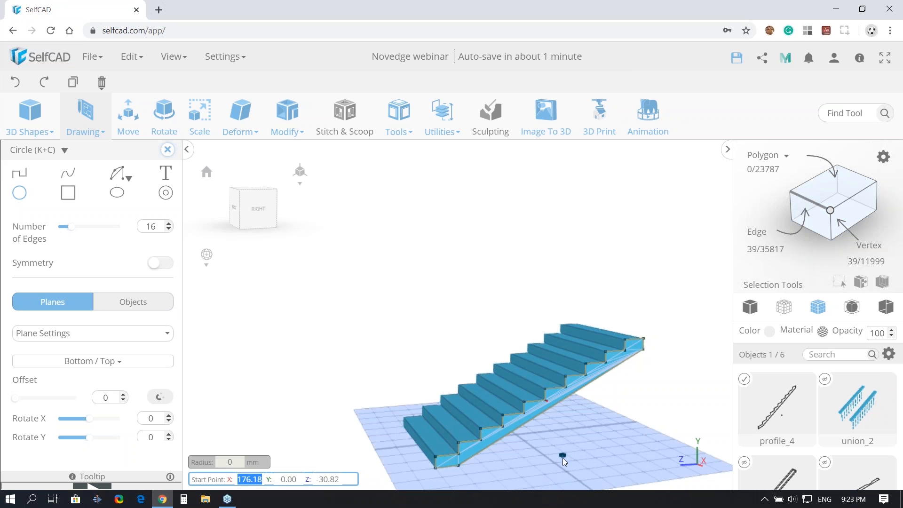
{"action": "left_click", "coordinate": [168, 150]}
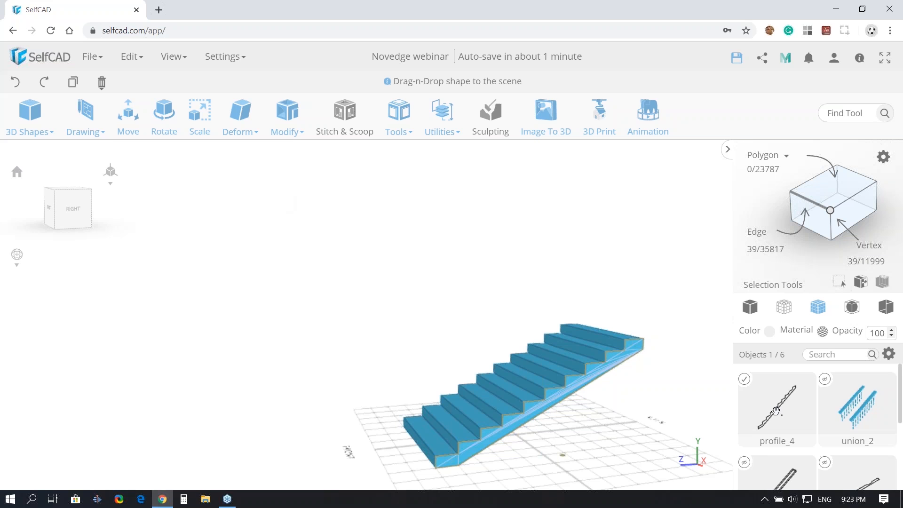
Select the small circle within the stair profile and split it off as a separate object
{"action": "left_click", "coordinate": [605, 431]}
{"action": "left_click_drag", "start_coordinate": [605, 431], "coordinate": [567, 453]}
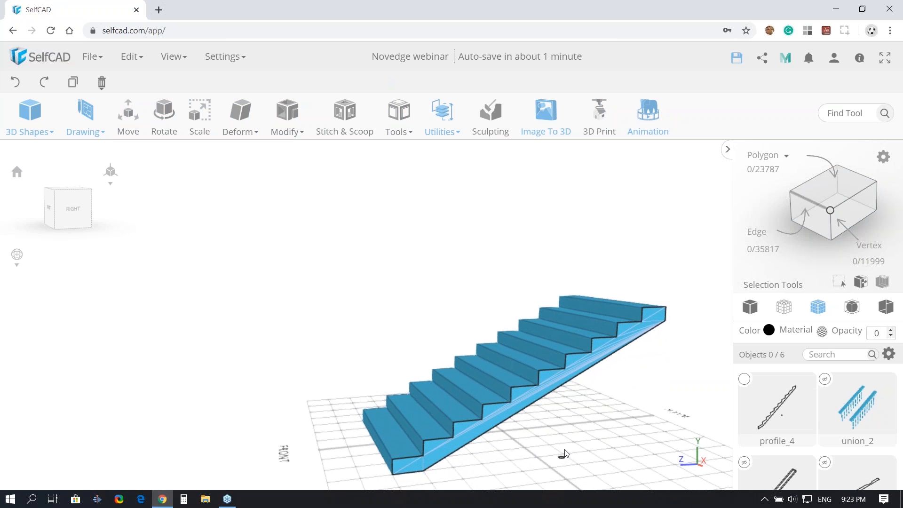
{"action": "left_click", "coordinate": [745, 379]}
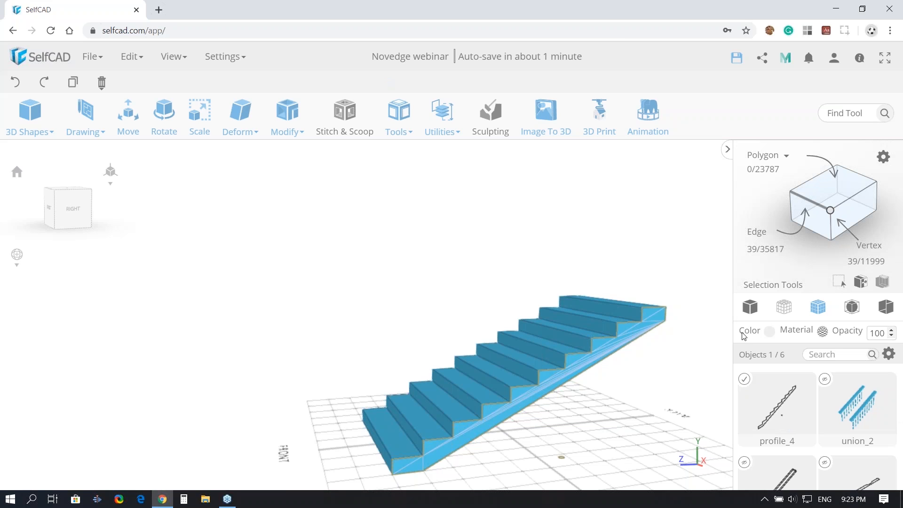
{"action": "left_click", "coordinate": [832, 184]}
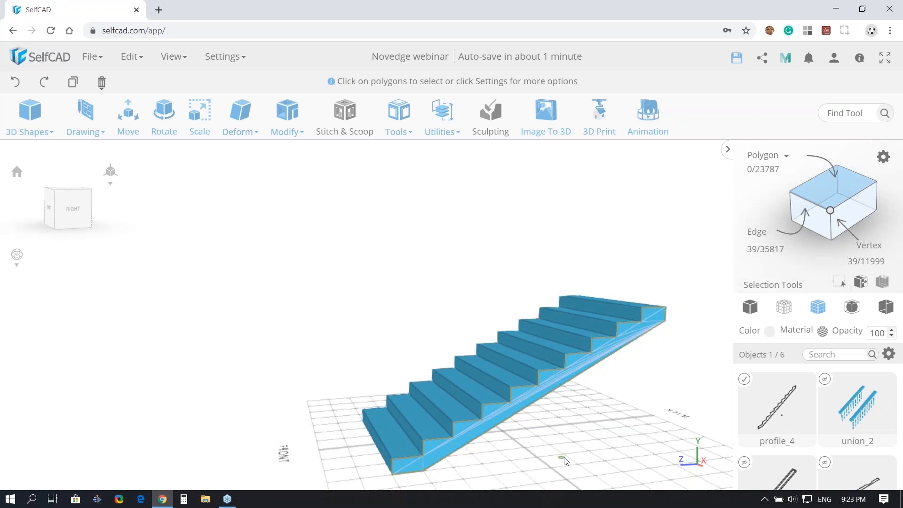
{"action": "left_click", "coordinate": [442, 126]}
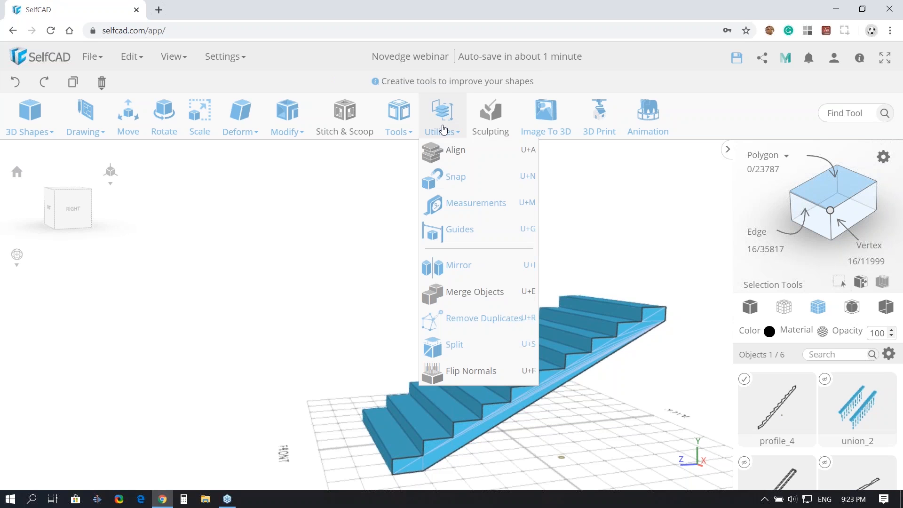
{"action": "left_click", "coordinate": [469, 350]}
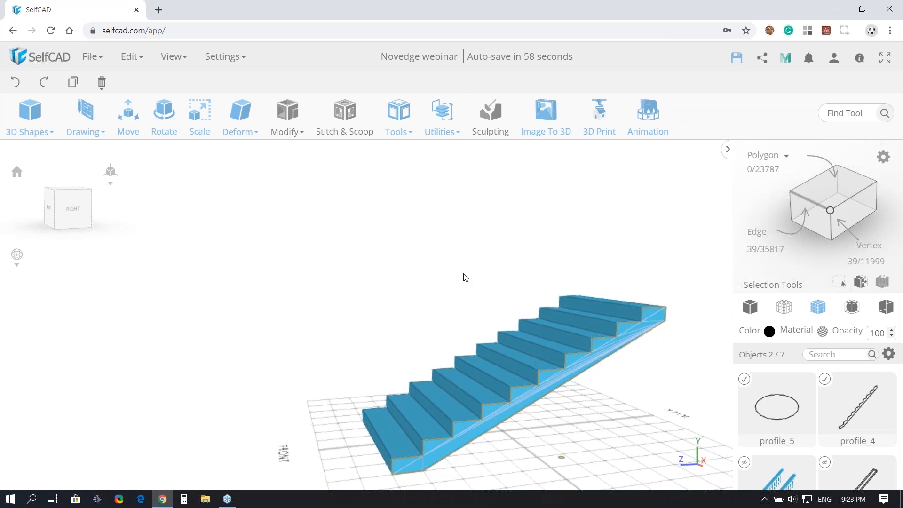
Sweep the circle along the stair side profile with Follow Path to create a tubular trim
{"action": "left_click", "coordinate": [442, 110]}
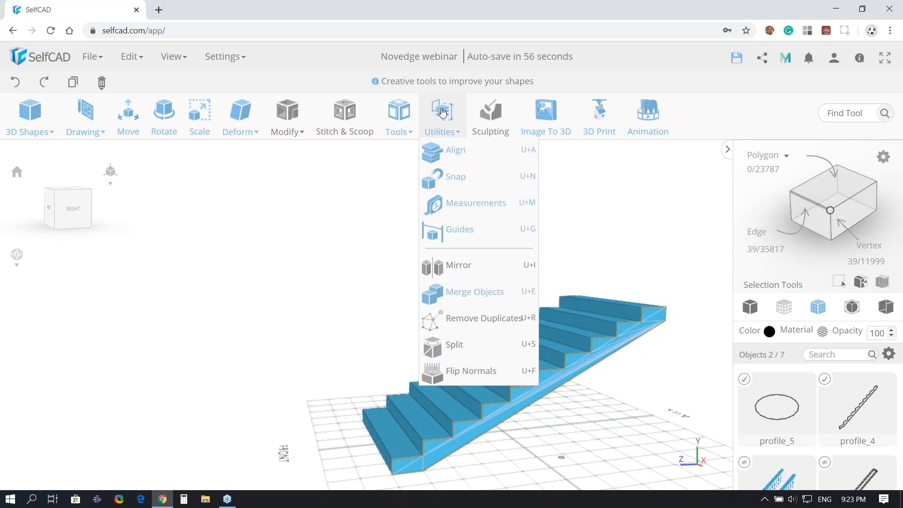
{"action": "left_click", "coordinate": [409, 115]}
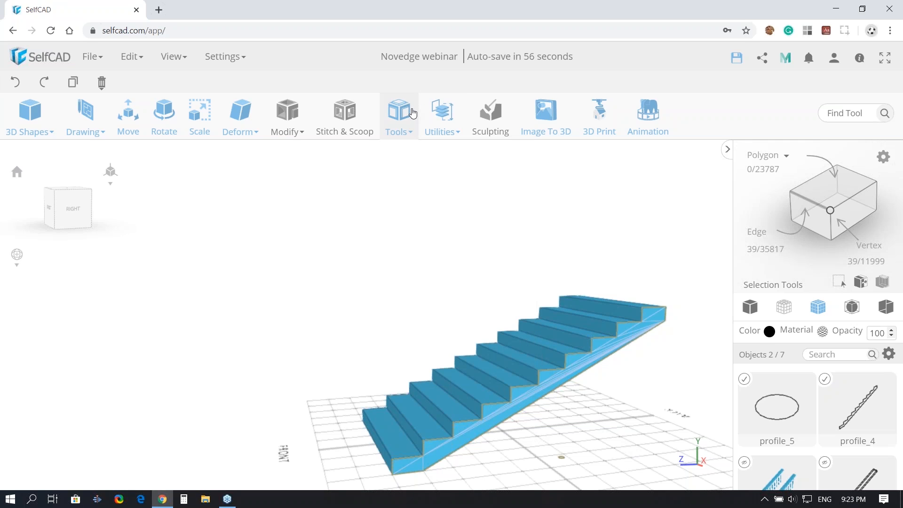
{"action": "left_click", "coordinate": [445, 257]}
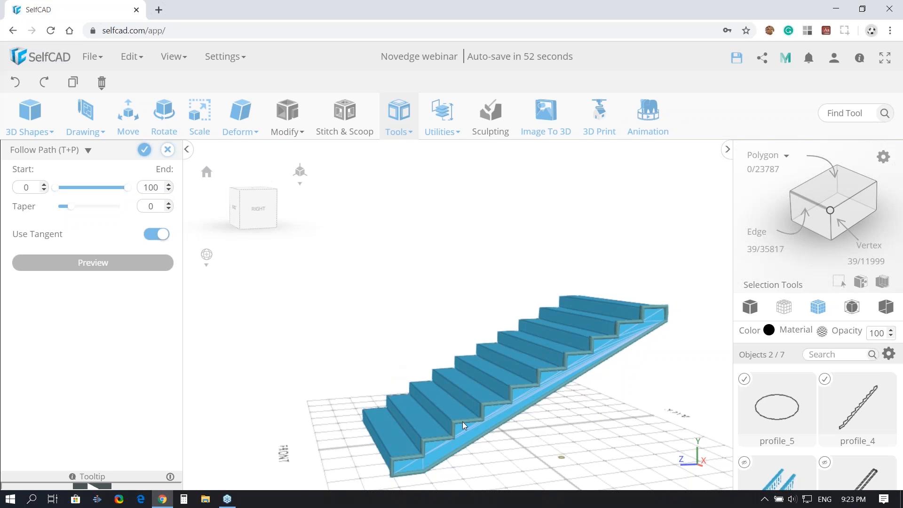
{"action": "left_click_drag", "start_coordinate": [507, 452], "coordinate": [546, 449]}
{"action": "scroll", "coordinate": [504, 429], "scroll_direction": "up", "scroll_amount": 3}
{"action": "scroll", "coordinate": [503, 429], "scroll_direction": "up", "scroll_amount": 2}
{"action": "scroll", "coordinate": [504, 429], "scroll_direction": "down", "scroll_amount": 3}
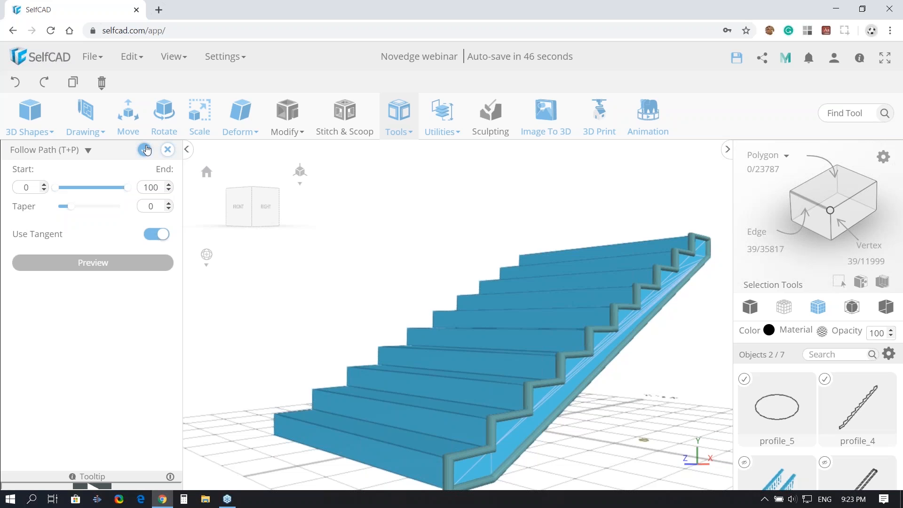
{"action": "left_click", "coordinate": [145, 150]}
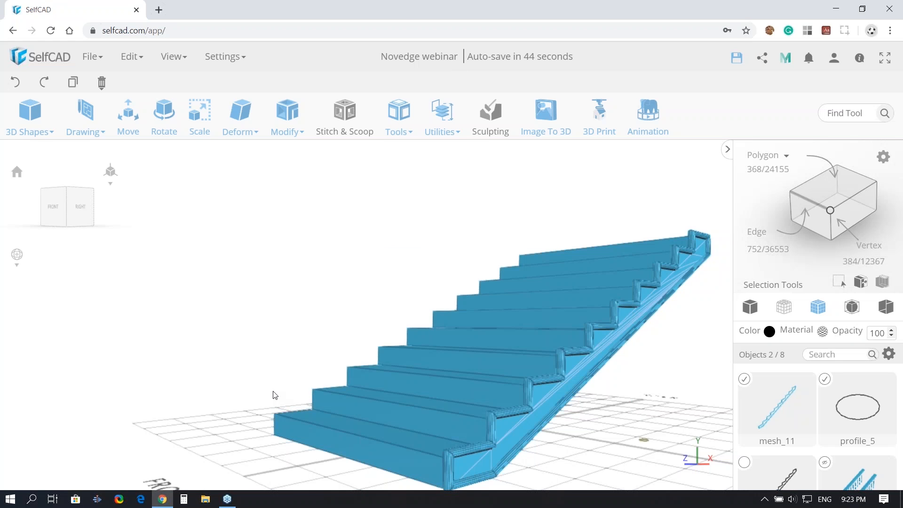
Copy the tubular trim to the opposite side of the staircase, placing it at about X -142.3
{"action": "right_click_drag", "start_coordinate": [275, 396], "coordinate": [419, 453]}
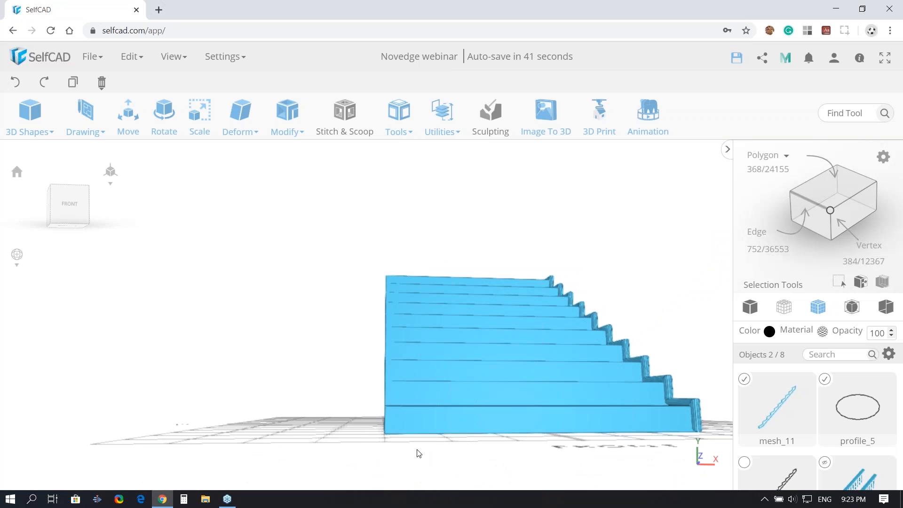
{"action": "left_click", "coordinate": [128, 117]}
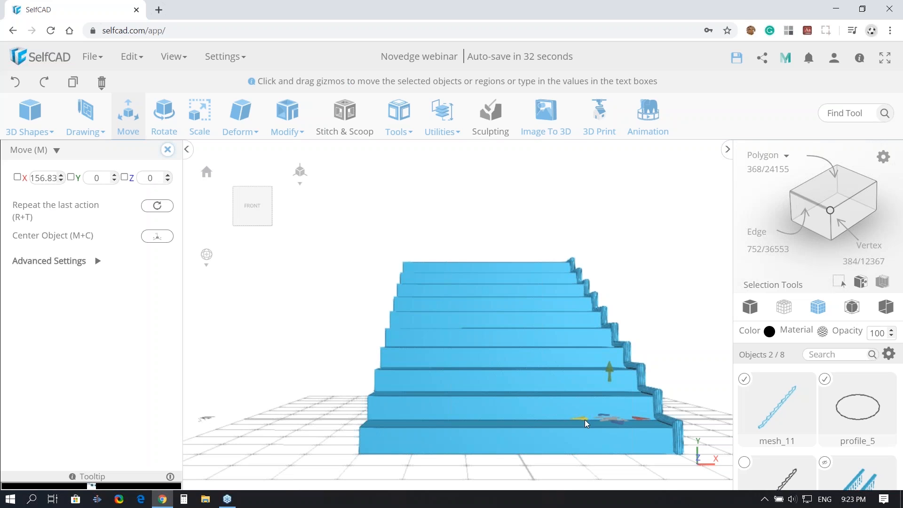
{"action": "left_click_drag", "start_coordinate": [585, 419], "coordinate": [405, 422], "text": "shift"}
{"action": "left_click", "coordinate": [39, 179]}
{"action": "type", "text": "-156.3"}
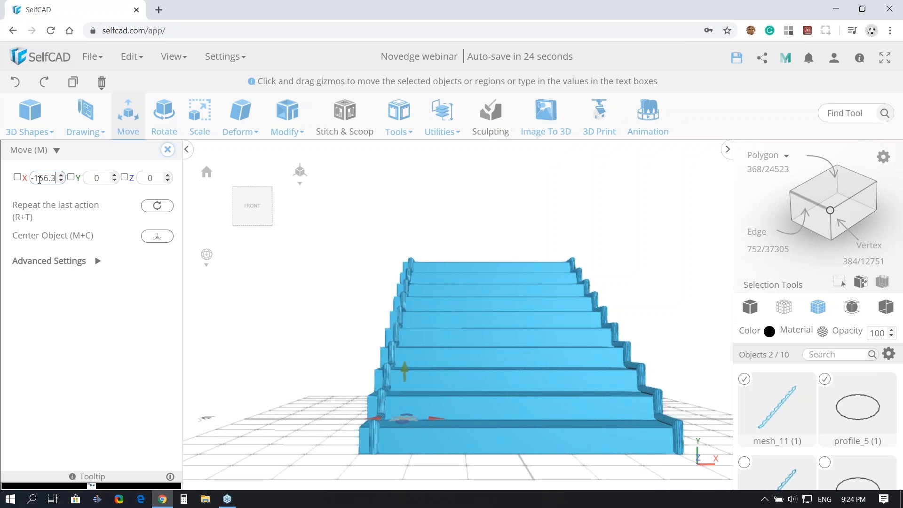
{"action": "key", "text": "Return"}
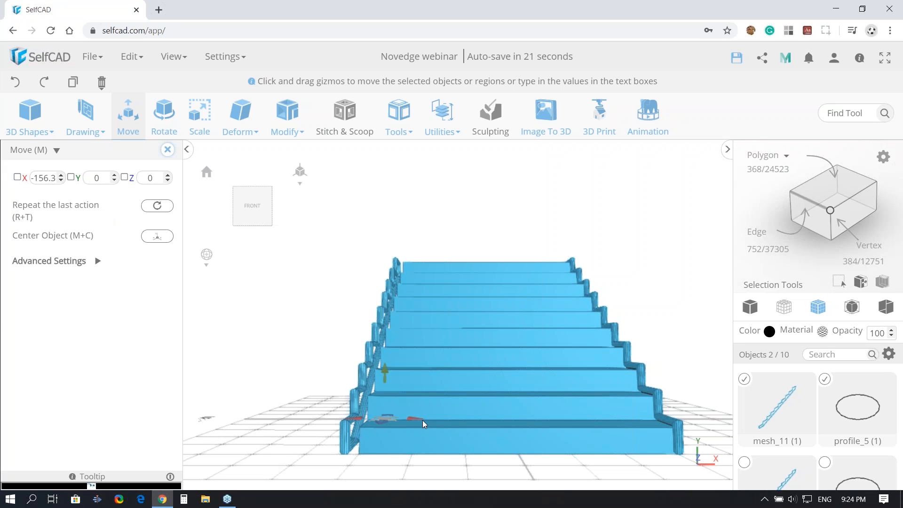
{"action": "left_click_drag", "start_coordinate": [420, 419], "coordinate": [431, 420]}
{"action": "right_click_drag", "start_coordinate": [324, 481], "coordinate": [339, 467]}
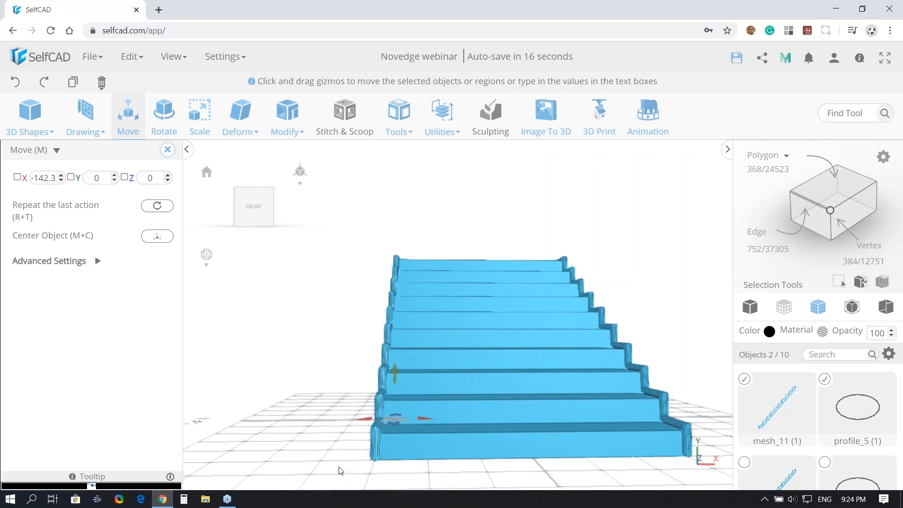
{"action": "right_click_drag", "start_coordinate": [341, 471], "coordinate": [413, 476]}
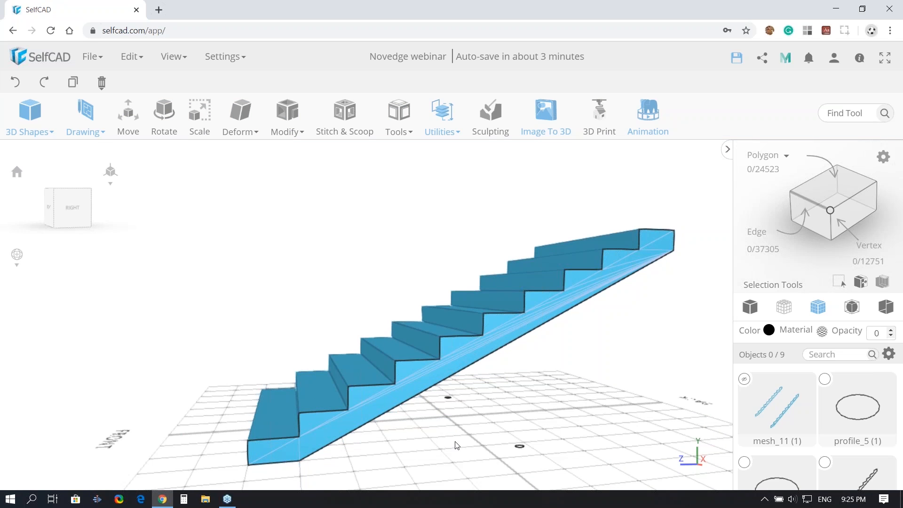
{"action": "left_click", "coordinate": [89, 130]}
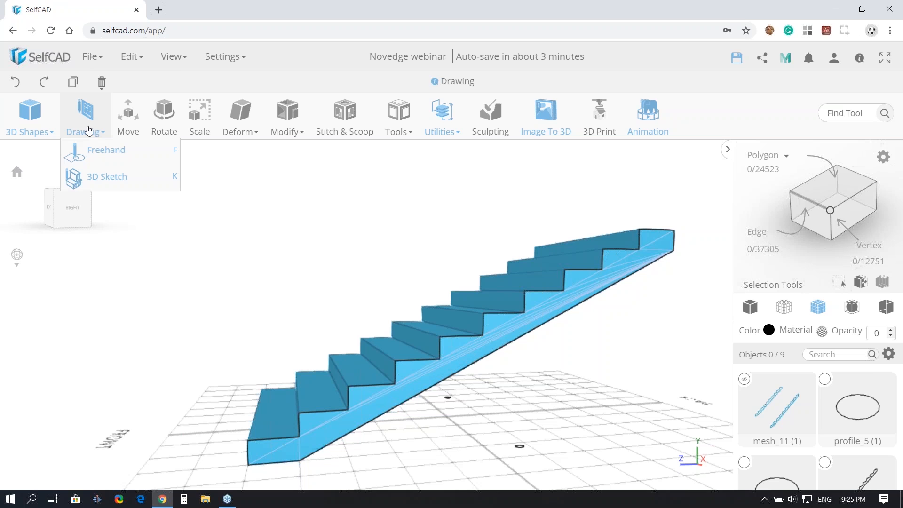
{"action": "left_click", "coordinate": [92, 150]}
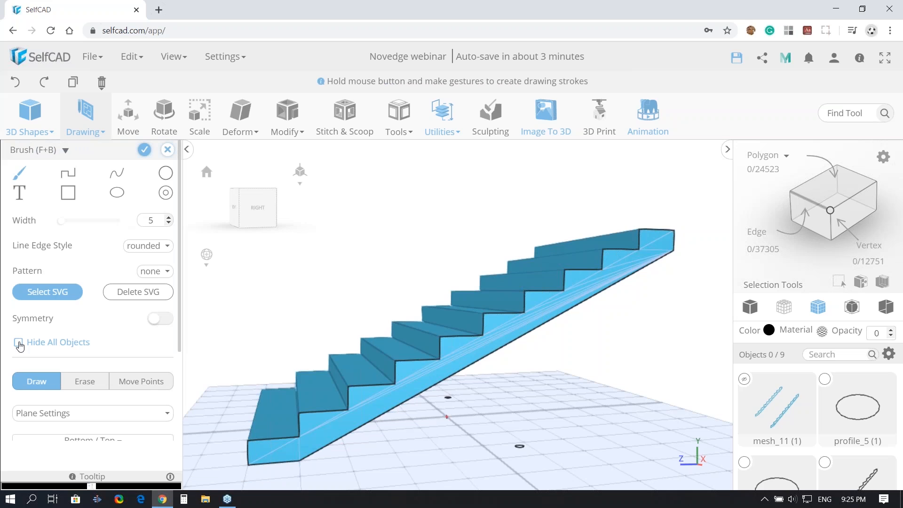
{"action": "left_click", "coordinate": [18, 343]}
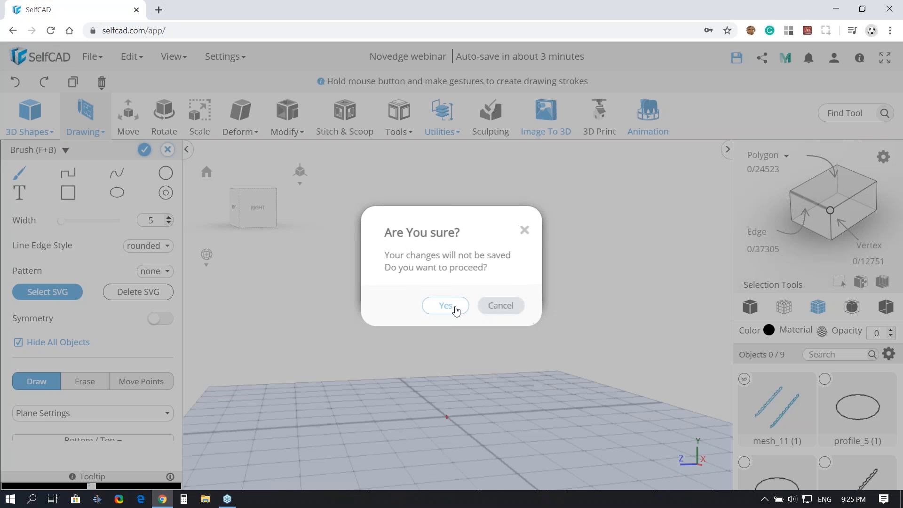
{"action": "left_click", "coordinate": [455, 310]}
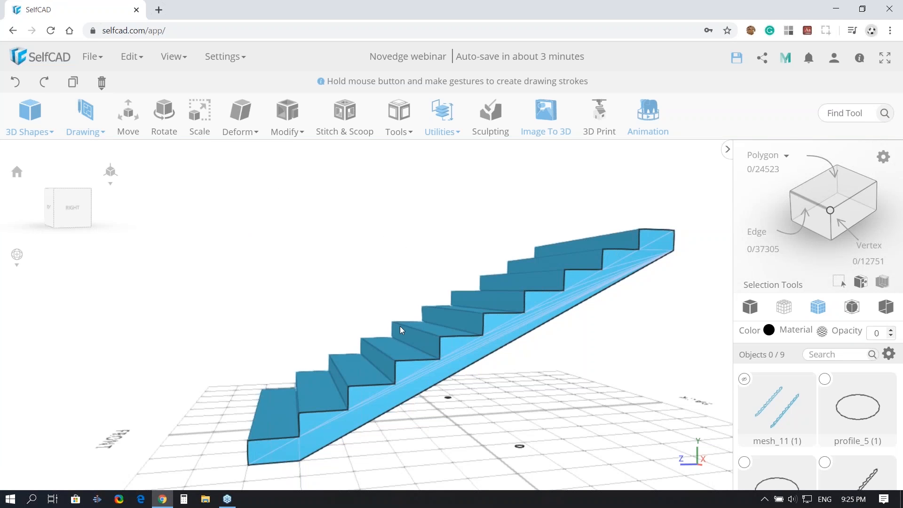
Select the solid staircase and rotate it -90° about the Z axis
{"action": "left_click", "coordinate": [422, 366]}
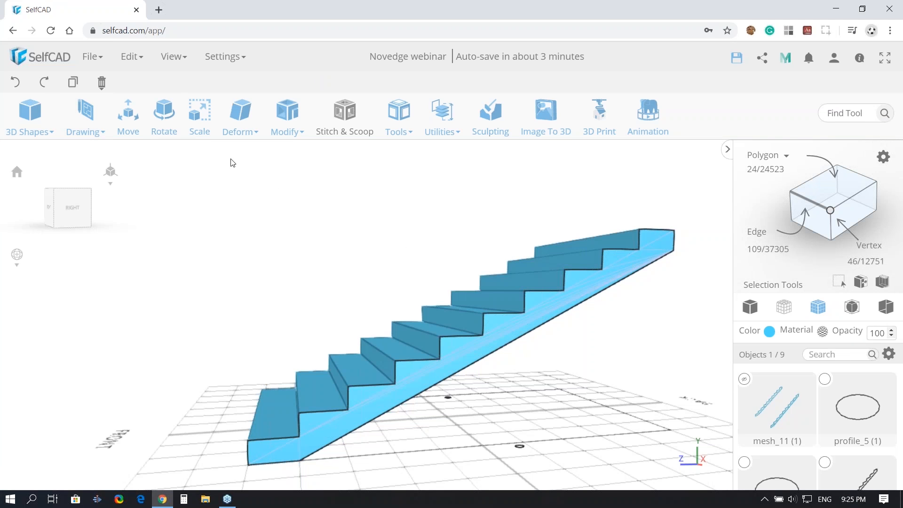
{"action": "left_click", "coordinate": [157, 130]}
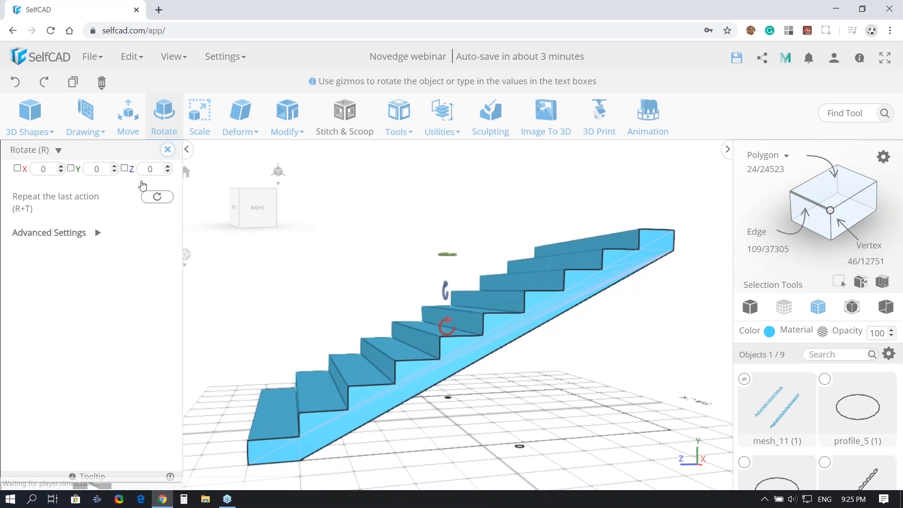
{"action": "left_click", "coordinate": [148, 169]}
{"action": "type", "text": "-90"}
{"action": "key", "text": "Return"}
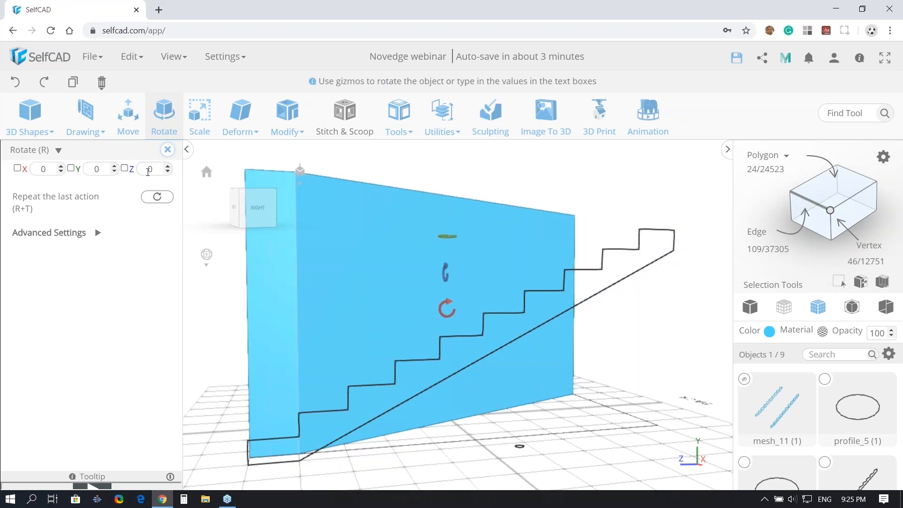
{"action": "right_click_drag", "start_coordinate": [391, 467], "coordinate": [316, 489]}
{"action": "left_click", "coordinate": [168, 150]}
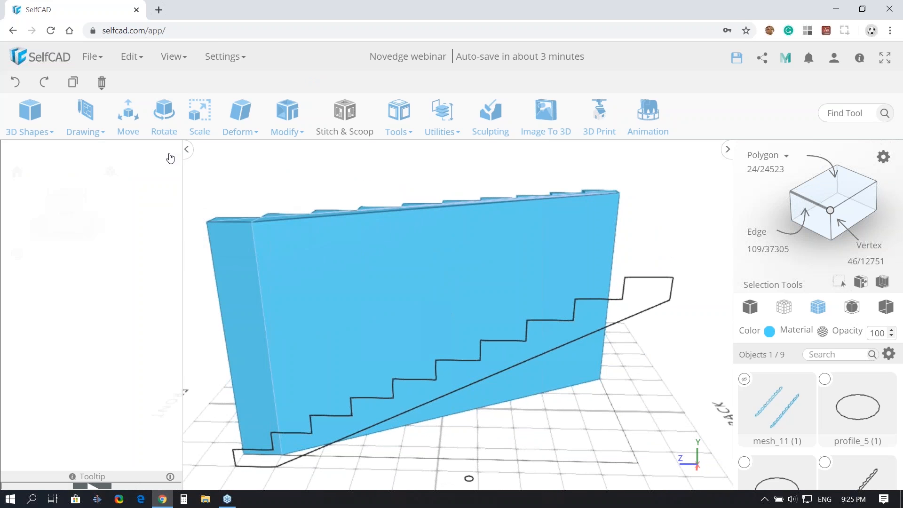
Start a Freehand drawing with all objects hidden and convert the rotated staircase union_1 into a drawing on the plane
{"action": "left_click", "coordinate": [85, 118]}
{"action": "left_click", "coordinate": [88, 150]}
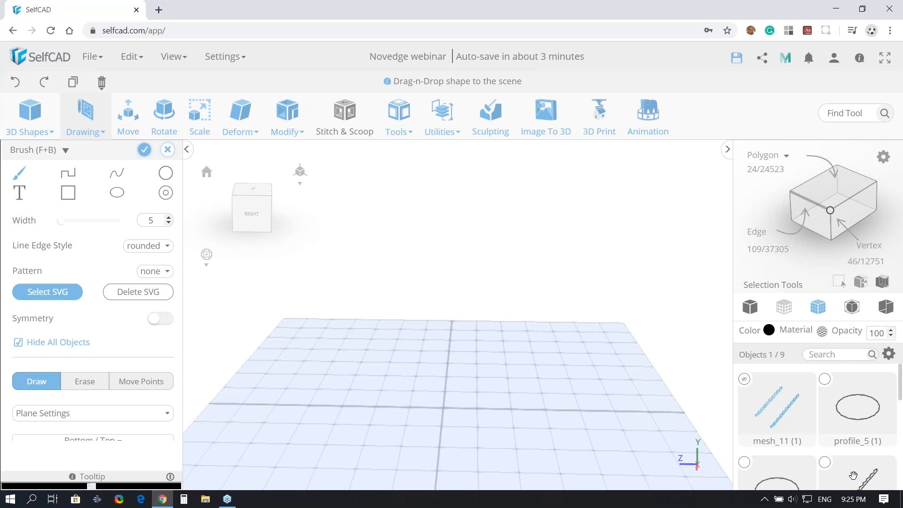
{"action": "scroll", "coordinate": [853, 476], "scroll_direction": "down", "scroll_amount": 6}
{"action": "left_click_drag", "start_coordinate": [777, 435], "coordinate": [444, 413]}
{"action": "scroll", "coordinate": [441, 413], "scroll_direction": "up", "scroll_amount": 2}
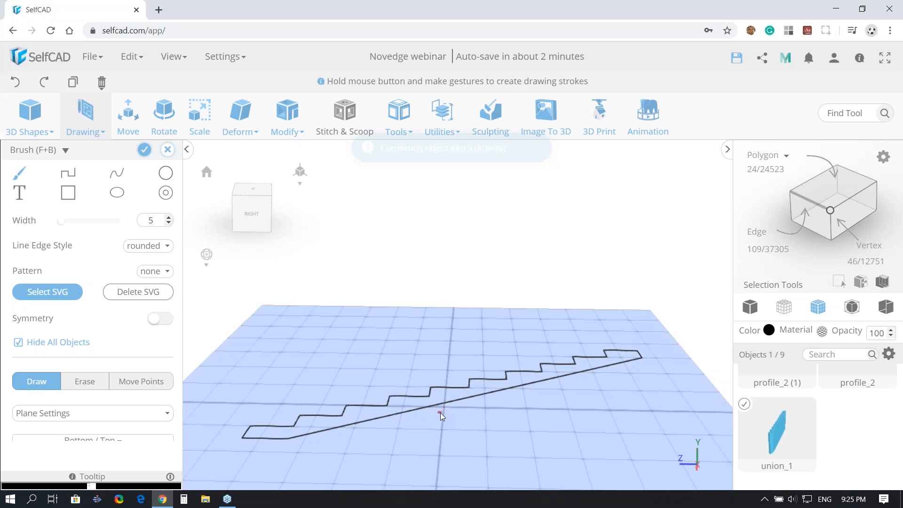
{"action": "scroll", "coordinate": [441, 413], "scroll_direction": "up", "scroll_amount": 1}
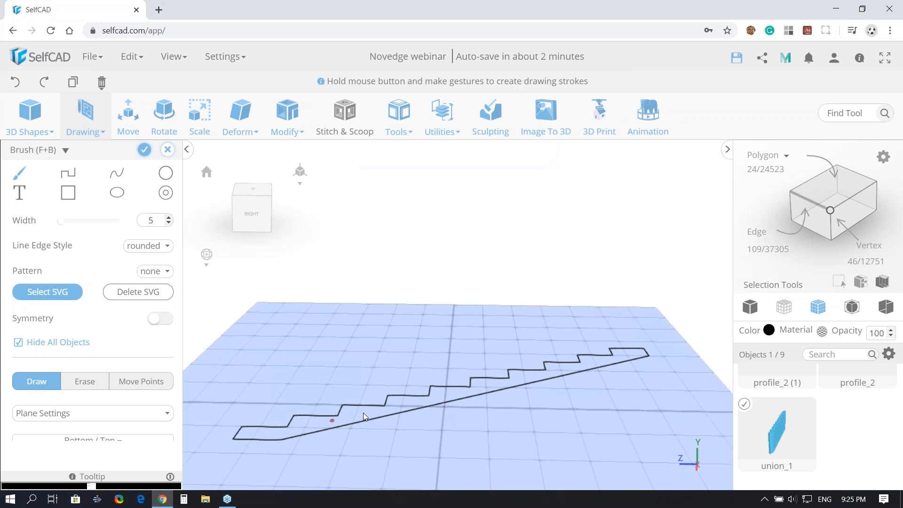
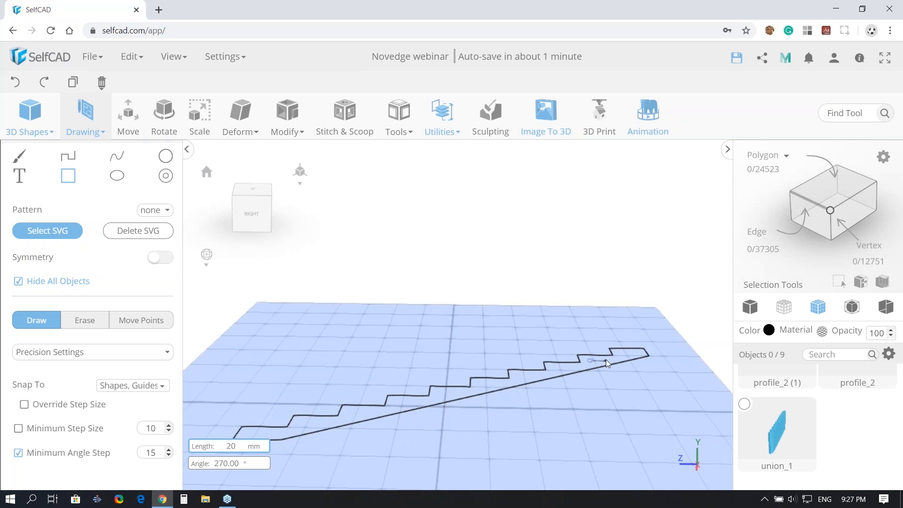
{"action": "key", "text": "Return"}
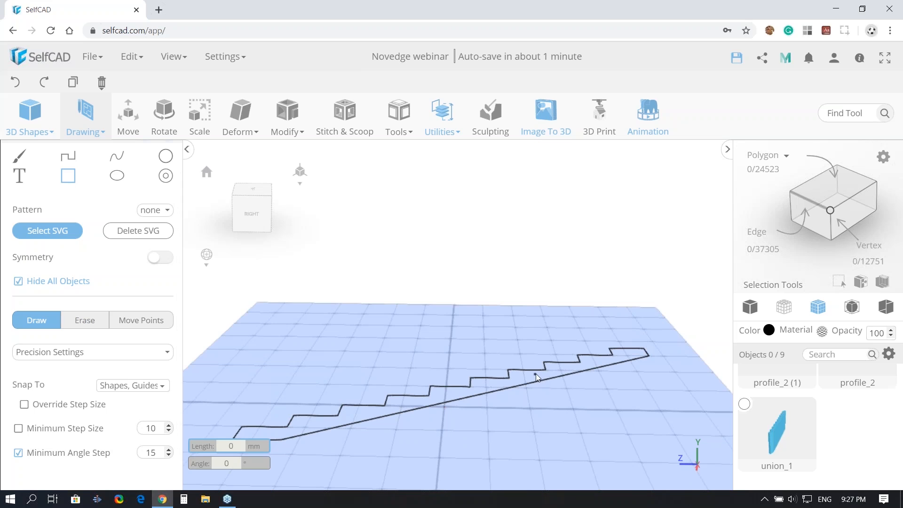
{"action": "left_click", "coordinate": [561, 368]}
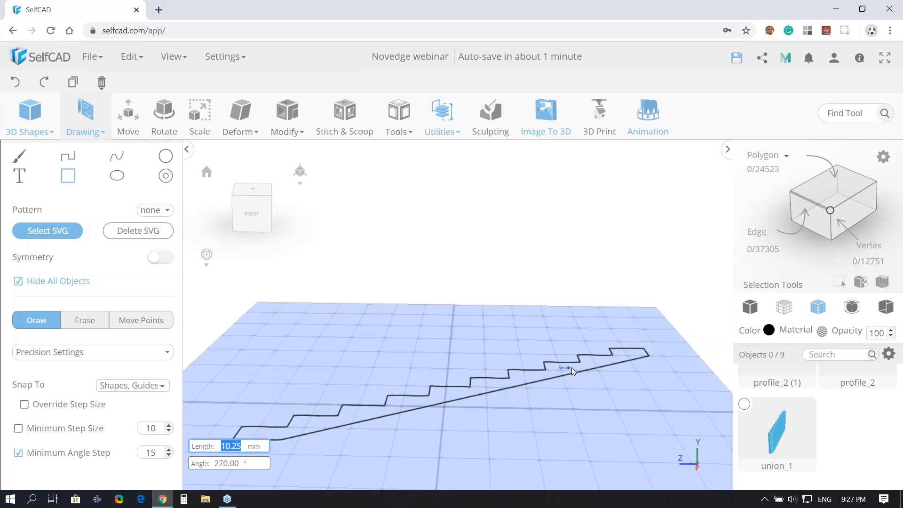
{"action": "left_click", "coordinate": [578, 368]}
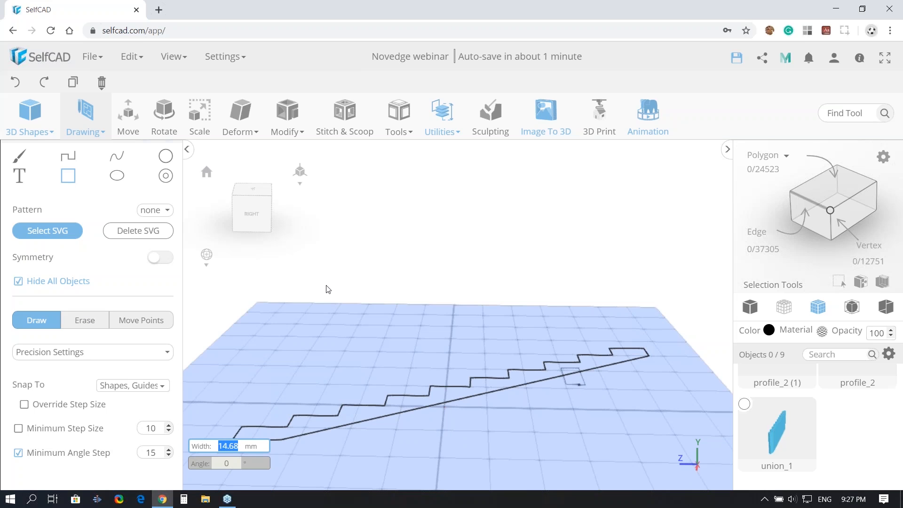
{"action": "key", "text": "Escape"}
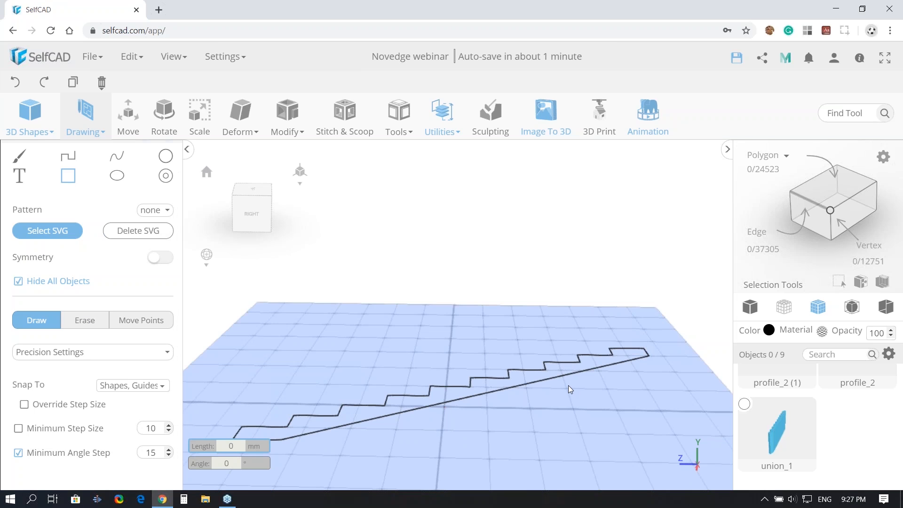
Draw a long rectangular support leg beneath the upper steps of the stair profile and a short one beneath the lower steps
{"action": "left_click", "coordinate": [560, 368]}
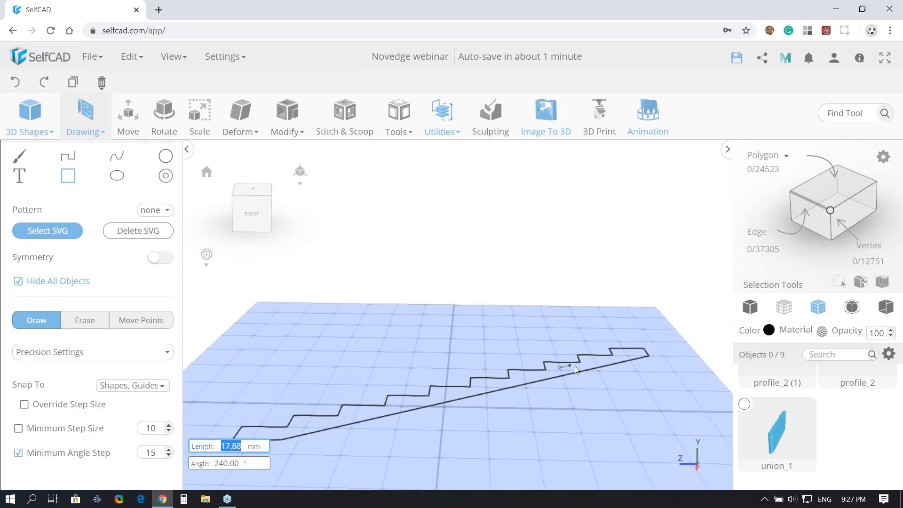
{"action": "type", "text": "2"}
{"action": "key", "text": "Return"}
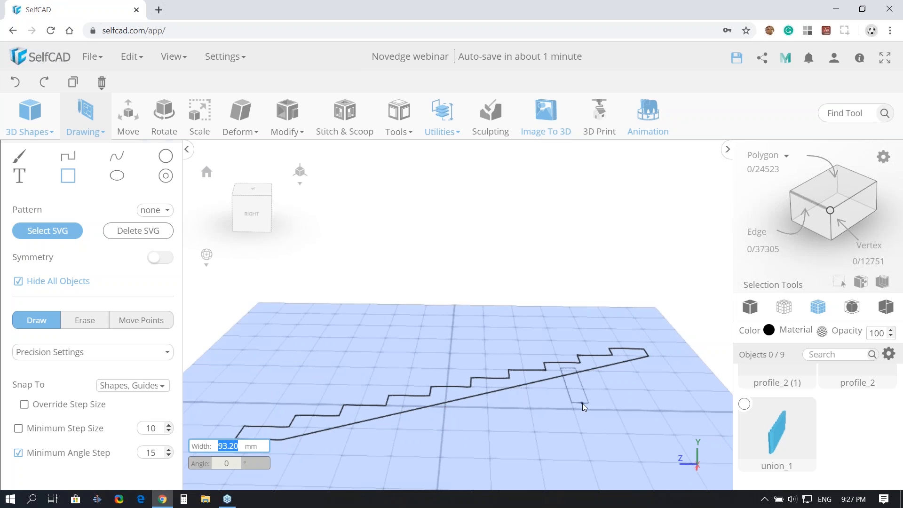
{"action": "scroll", "coordinate": [583, 403], "scroll_direction": "down", "scroll_amount": 4}
{"action": "left_click", "coordinate": [589, 451]}
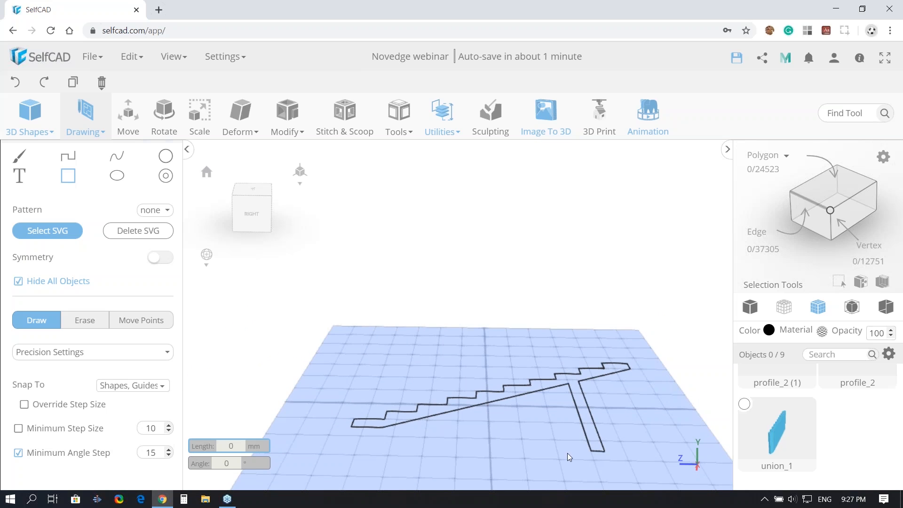
{"action": "left_click", "coordinate": [423, 412]}
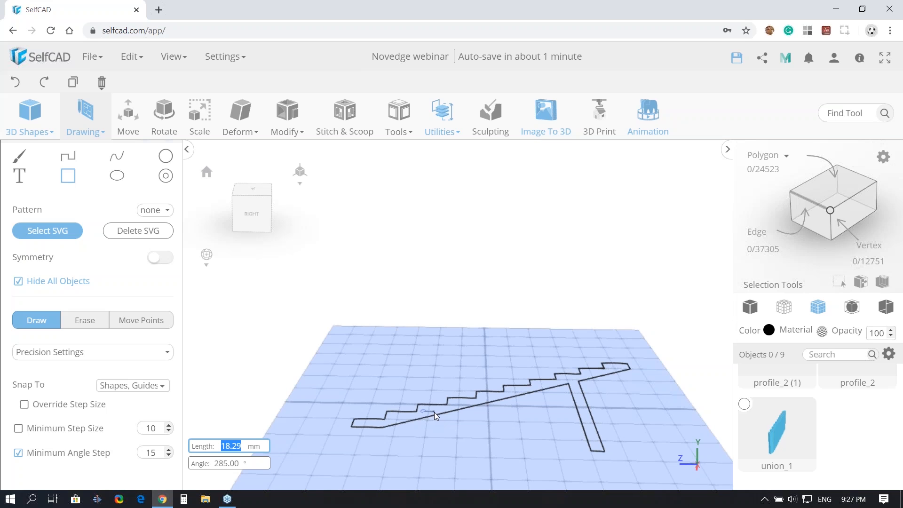
{"action": "left_click", "coordinate": [434, 412]}
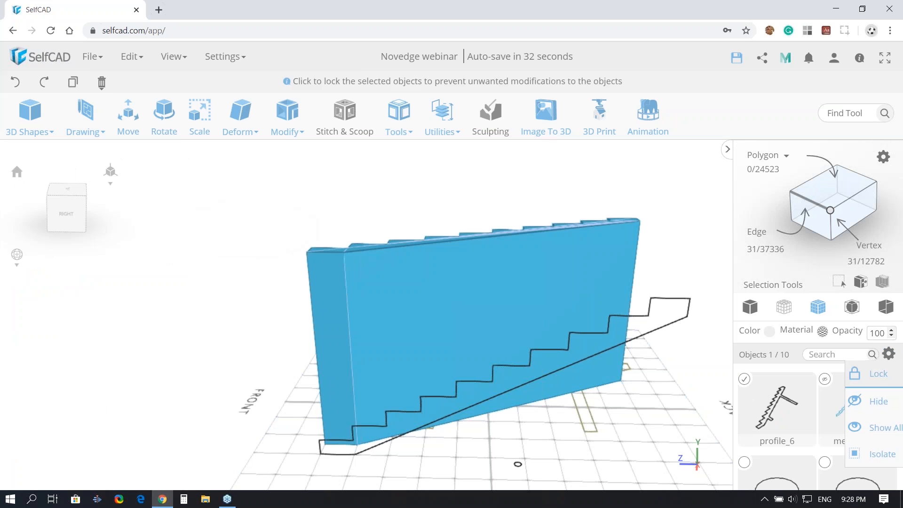
Hide the solid staircase union_1 and the original upright stair profile
{"action": "left_click", "coordinate": [875, 373]}
{"action": "left_click", "coordinate": [698, 434]}
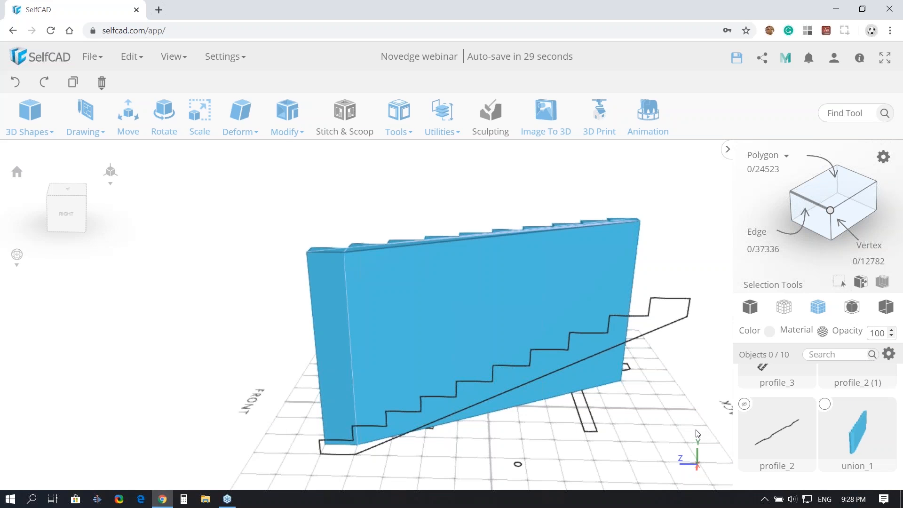
{"action": "left_click", "coordinate": [825, 405]}
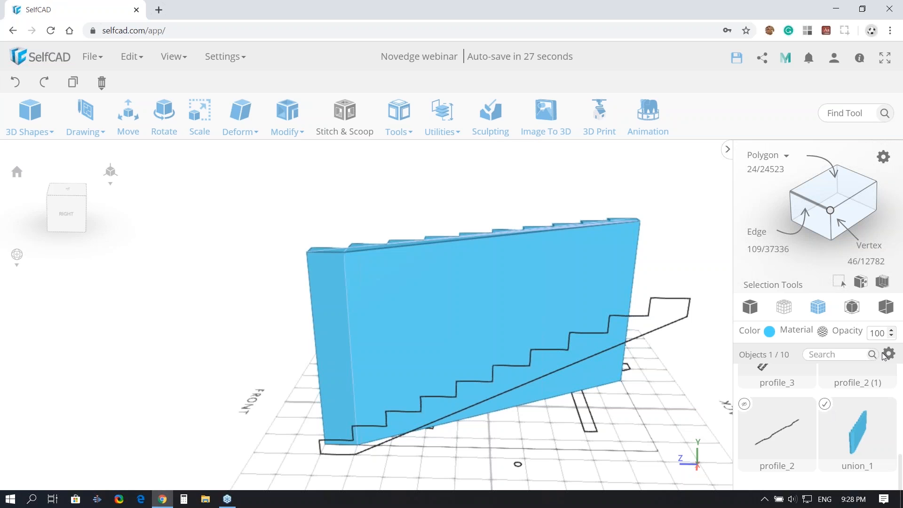
{"action": "left_click", "coordinate": [885, 355]}
{"action": "left_click", "coordinate": [880, 401]}
{"action": "right_click_drag", "start_coordinate": [548, 395], "coordinate": [535, 352]}
{"action": "left_click", "coordinate": [531, 350]}
{"action": "left_click", "coordinate": [889, 354]}
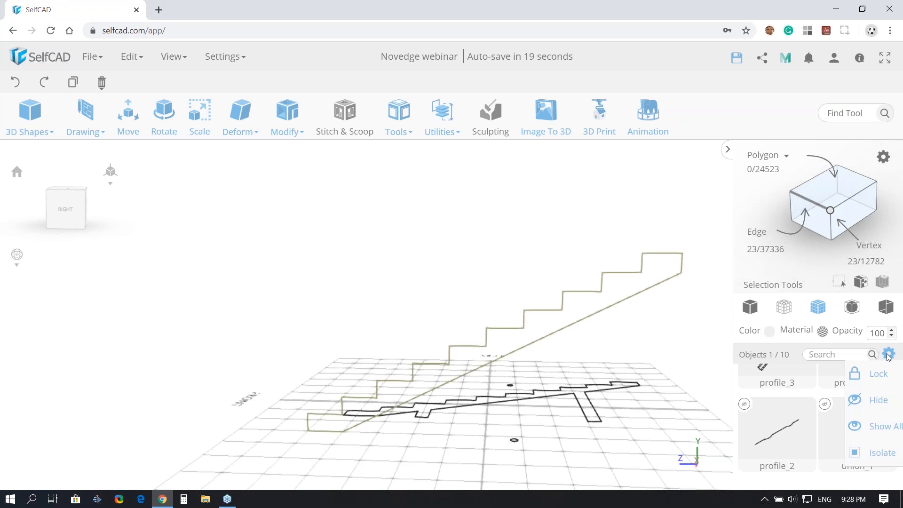
{"action": "left_click", "coordinate": [873, 401]}
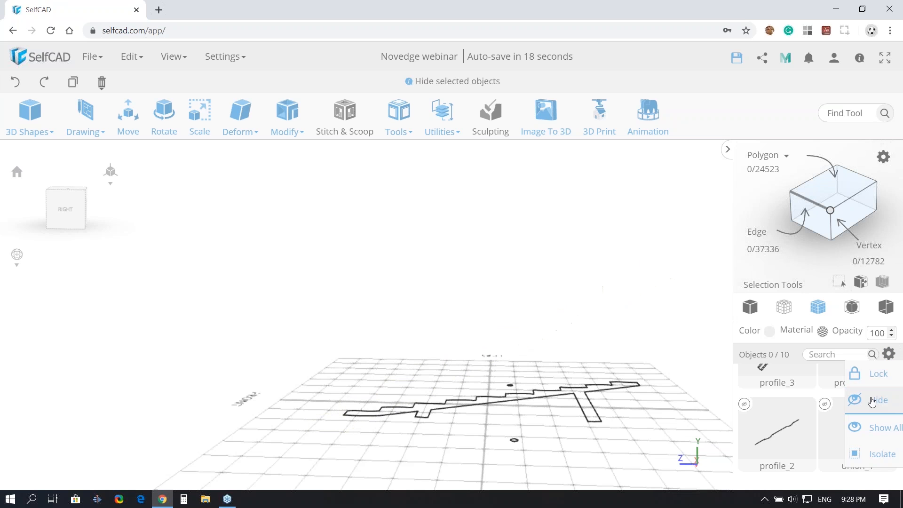
Select the flat stair profile with the support legs and rotate it 90° about the Z axis
{"action": "left_click", "coordinate": [540, 397]}
{"action": "left_click", "coordinate": [165, 118]}
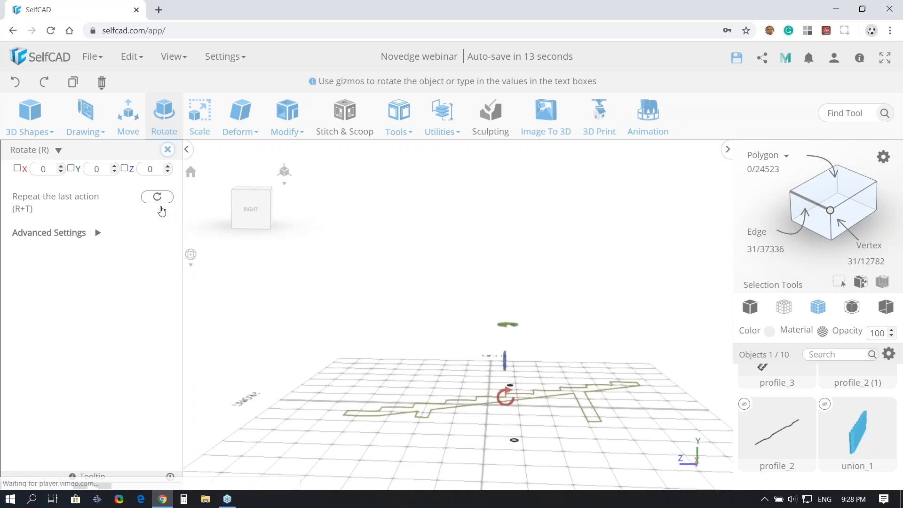
{"action": "left_click", "coordinate": [150, 169]}
{"action": "type", "text": "9"}
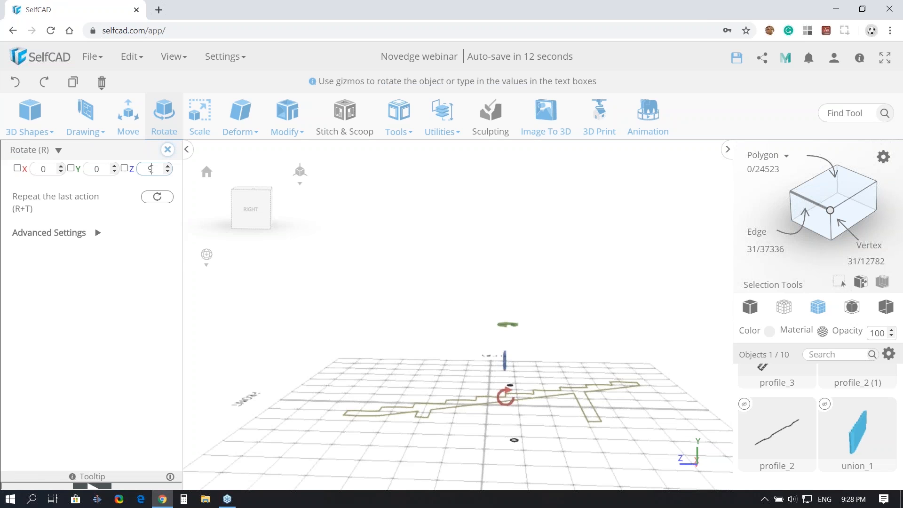
{"action": "type", "text": "0"}
{"action": "key", "text": "Return"}
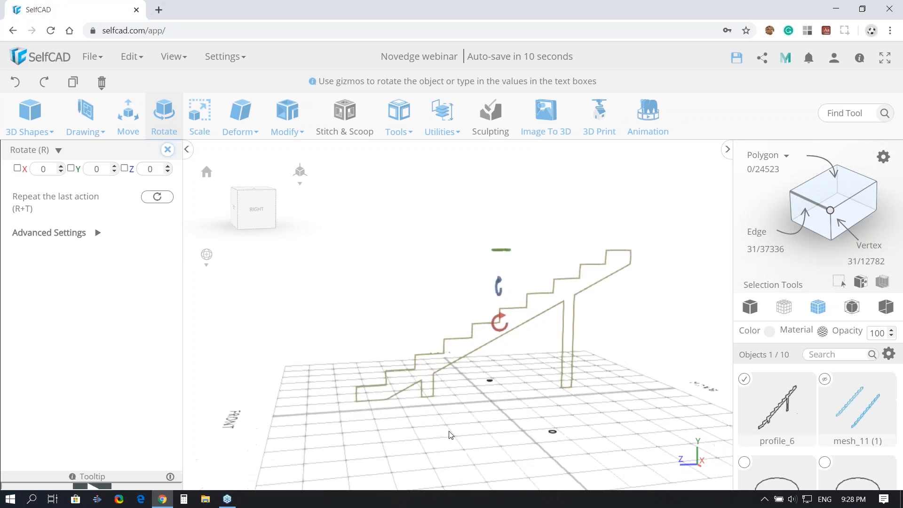
{"action": "left_click", "coordinate": [167, 150]}
Copy the upright legged profile sideways and scale the pair to 300 along X
{"action": "left_click_drag", "start_coordinate": [349, 440], "coordinate": [490, 456]}
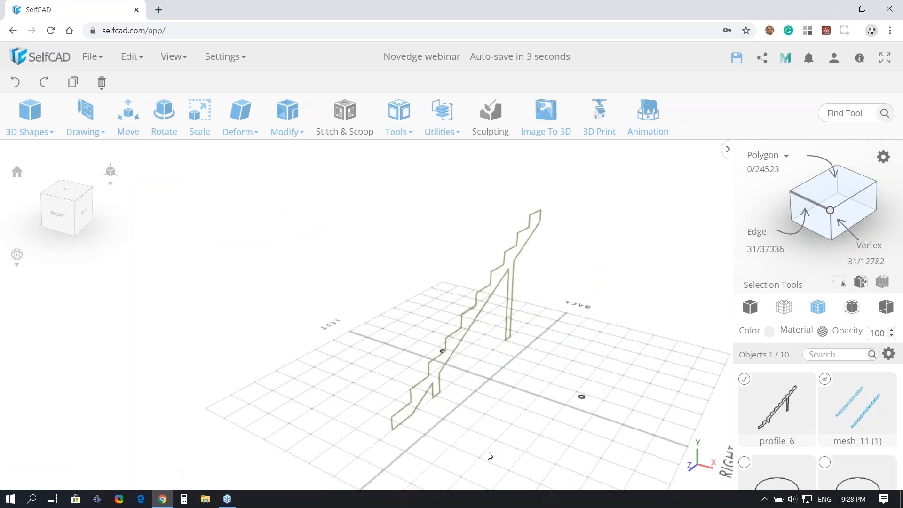
{"action": "mouse_move", "coordinate": [490, 456]}
{"action": "left_mouse_down"}
{"action": "mouse_move", "coordinate": [547, 456]}
{"action": "mouse_move", "coordinate": [492, 455]}
{"action": "left_mouse_up"}
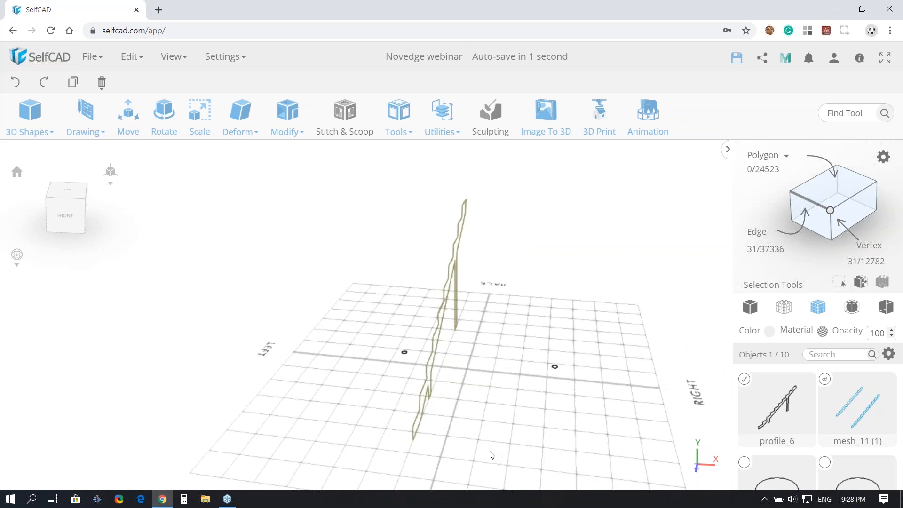
{"action": "left_click", "coordinate": [119, 126]}
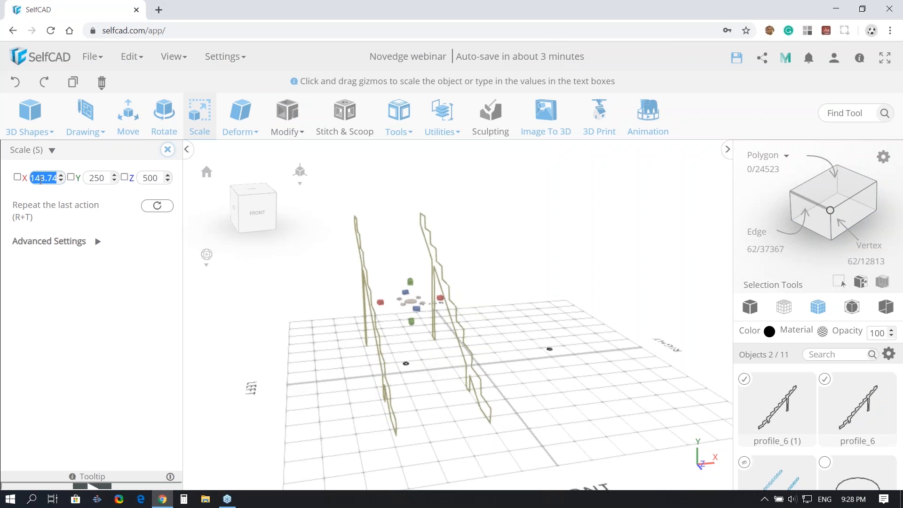
{"action": "type", "text": "300"}
{"action": "key", "text": "Return"}
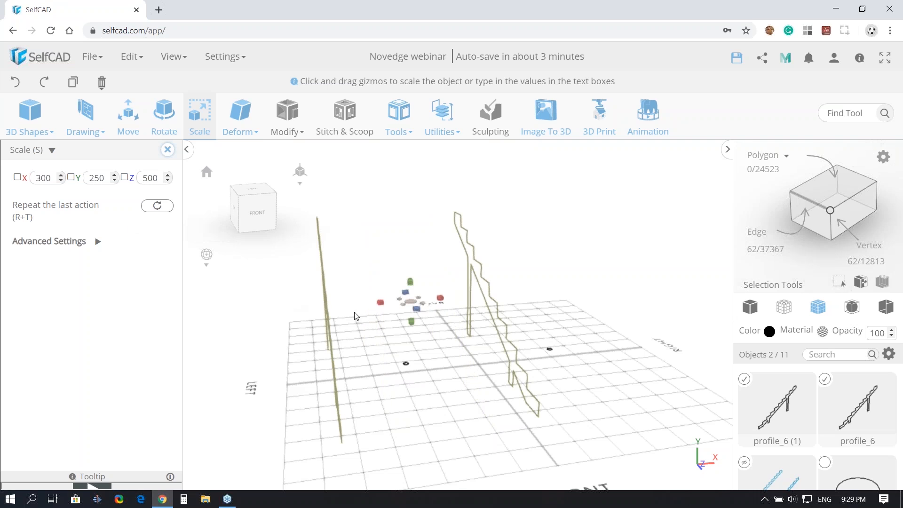
{"action": "left_click", "coordinate": [167, 150]}
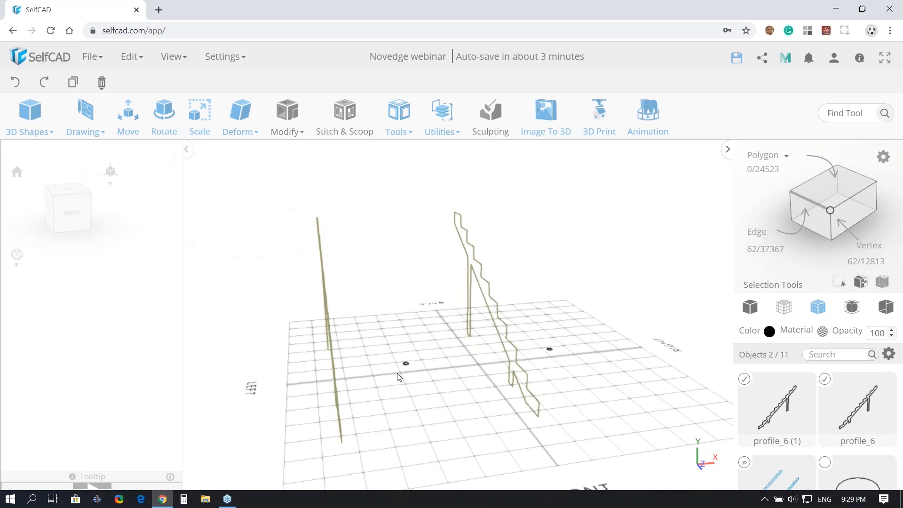
Loft the two parallel legged profiles into a solid staircase
{"action": "left_click_drag", "start_coordinate": [411, 428], "coordinate": [387, 430]}
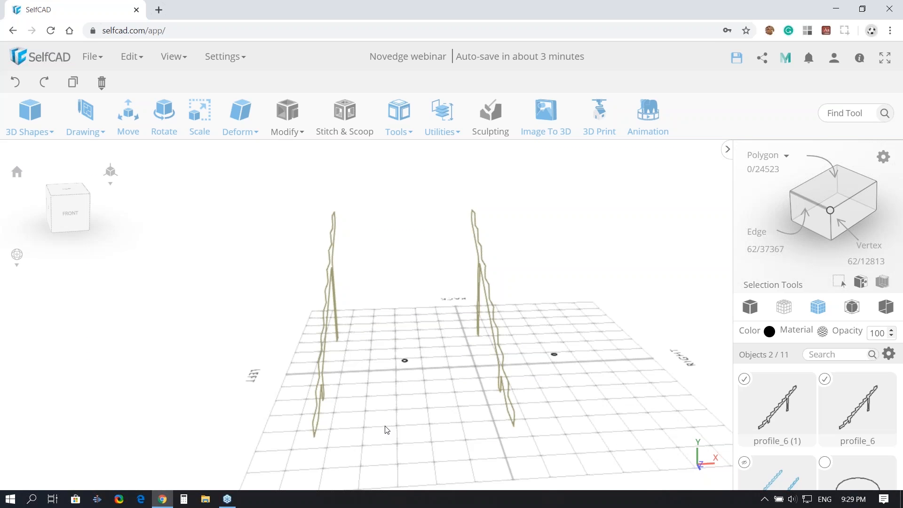
{"action": "left_click_drag", "start_coordinate": [387, 430], "coordinate": [322, 435]}
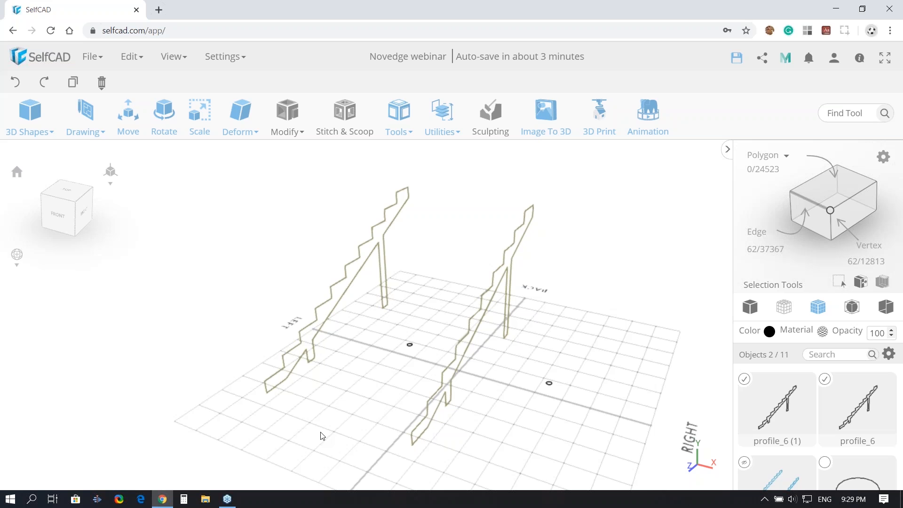
{"action": "right_click_drag", "start_coordinate": [323, 436], "coordinate": [268, 432]}
{"action": "mouse_move", "coordinate": [399, 128]}
{"action": "left_click", "coordinate": [413, 232]}
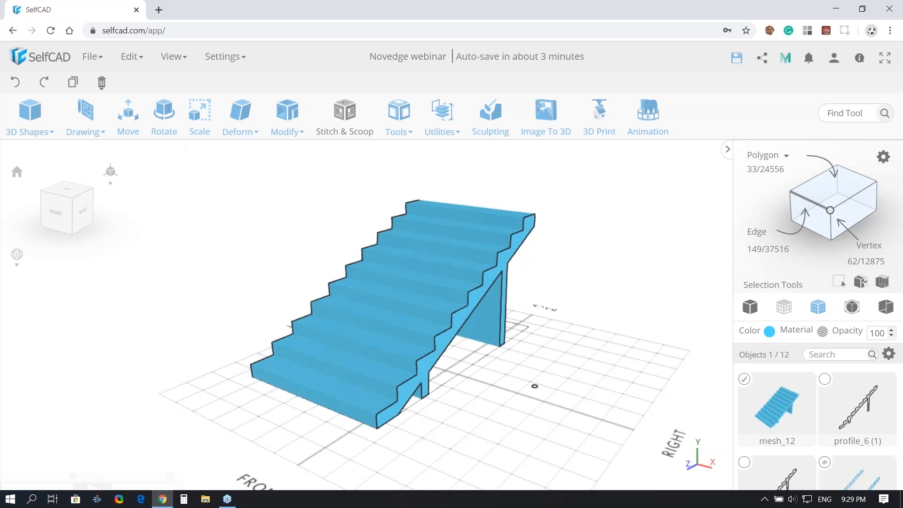
{"action": "right_click_drag", "start_coordinate": [325, 405], "coordinate": [425, 413]}
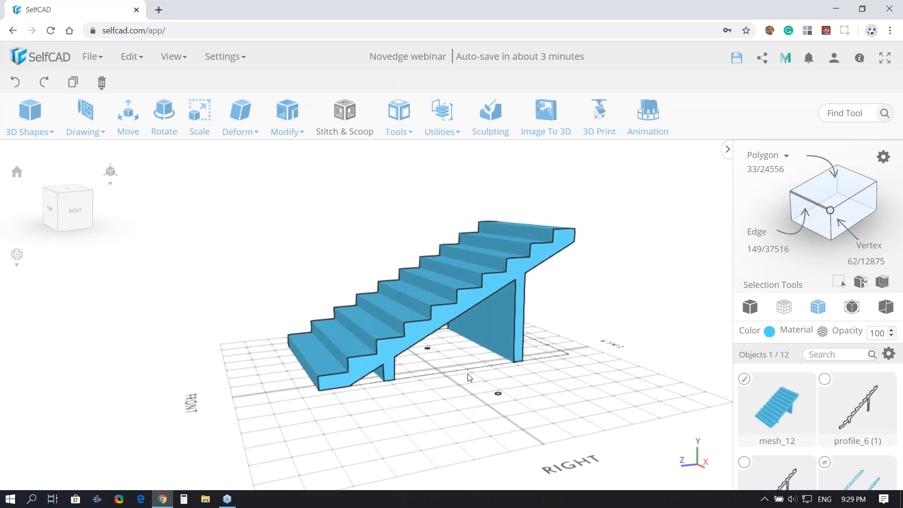
{"action": "right_click_drag", "start_coordinate": [471, 374], "coordinate": [477, 375]}
{"action": "scroll", "coordinate": [818, 424], "scroll_direction": "down", "scroll_amount": 1}
{"action": "scroll", "coordinate": [818, 423], "scroll_direction": "down", "scroll_amount": 1}
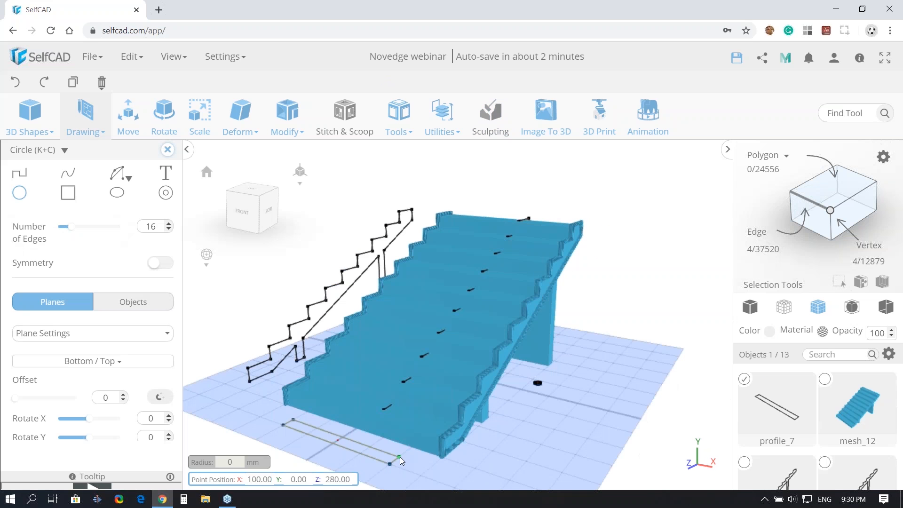
Draw a circle of radius 10 mm centred at X 100, Z 290 on the short end of the rectangle in front of the stairs
{"action": "left_click", "coordinate": [400, 456]}
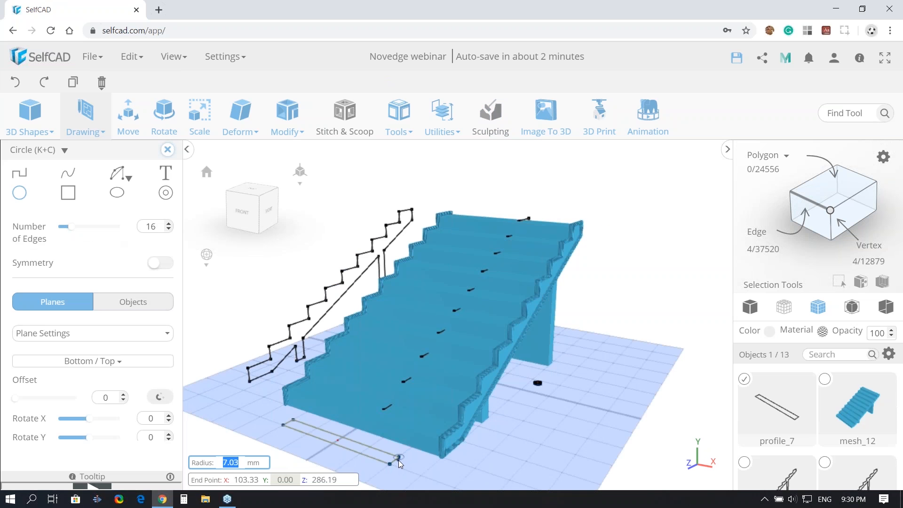
{"action": "key", "text": "Escape"}
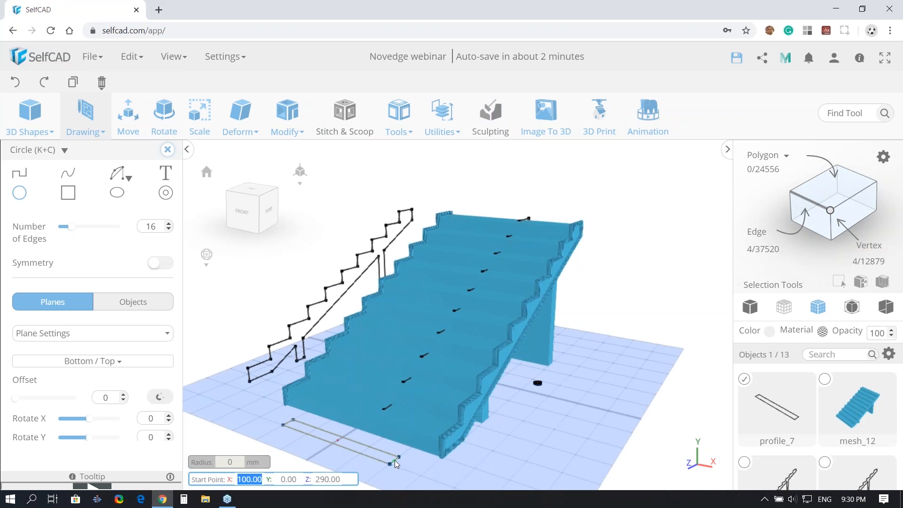
{"action": "left_click", "coordinate": [395, 461]}
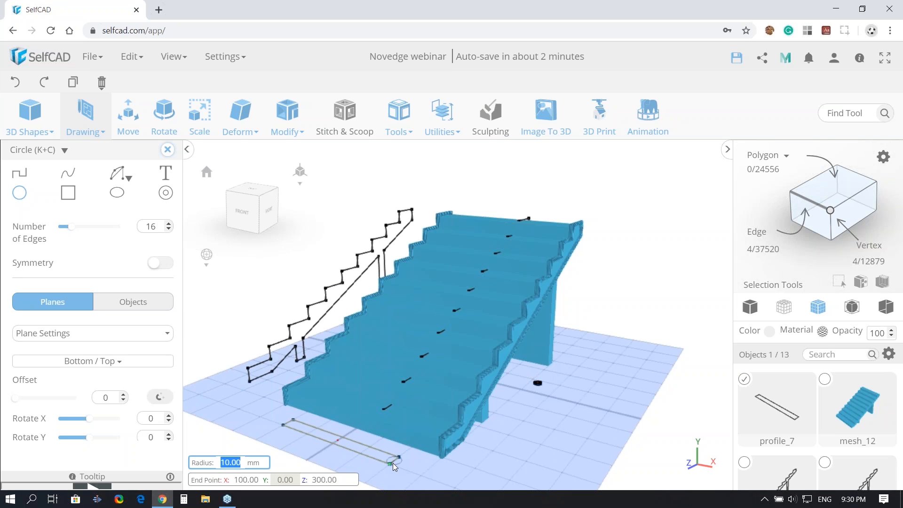
{"action": "key", "text": "Return"}
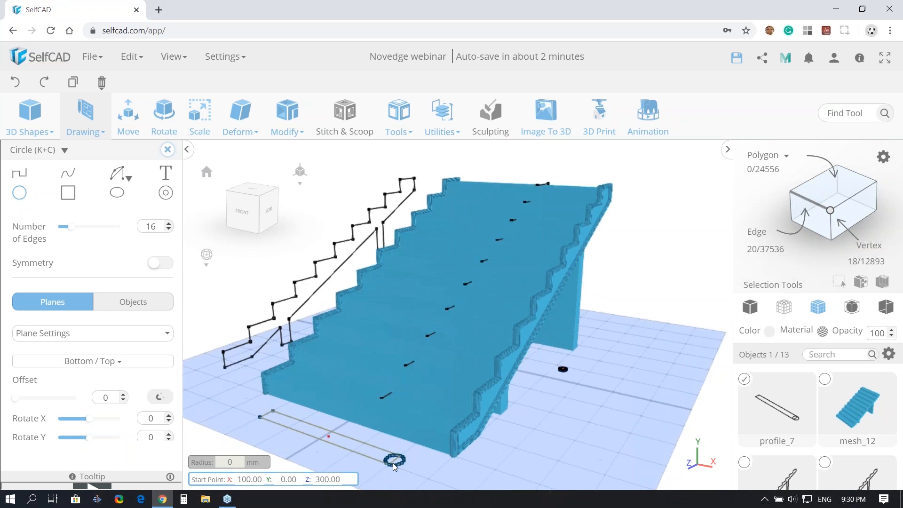
{"action": "scroll", "coordinate": [393, 463], "scroll_direction": "up", "scroll_amount": 5}
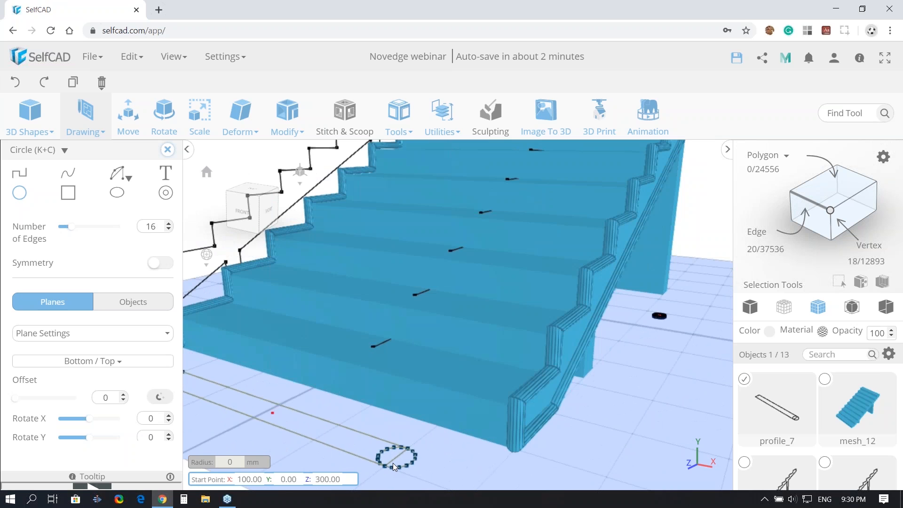
{"action": "scroll", "coordinate": [393, 463], "scroll_direction": "down", "scroll_amount": 5}
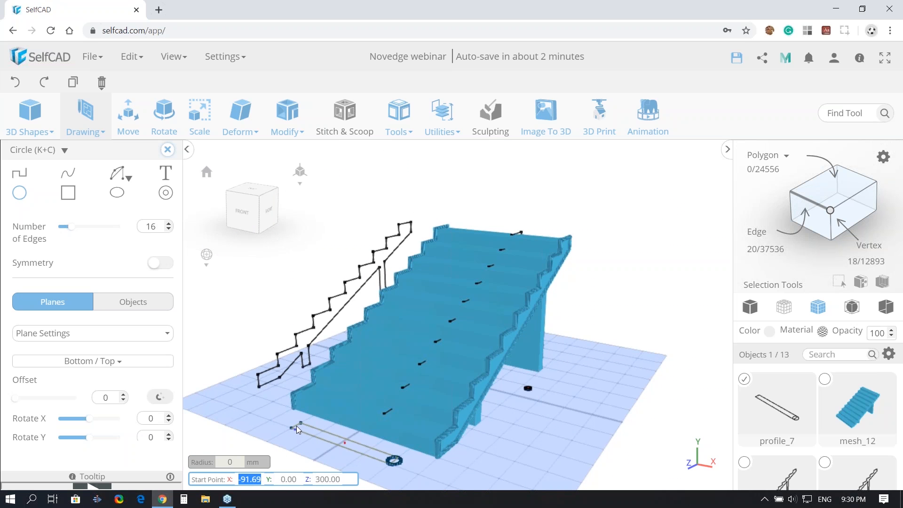
Draw a matching 10 mm radius circle centred on the rectangle's opposite short end, at X -100, and switch to polygon selection
{"action": "left_click", "coordinate": [296, 425]}
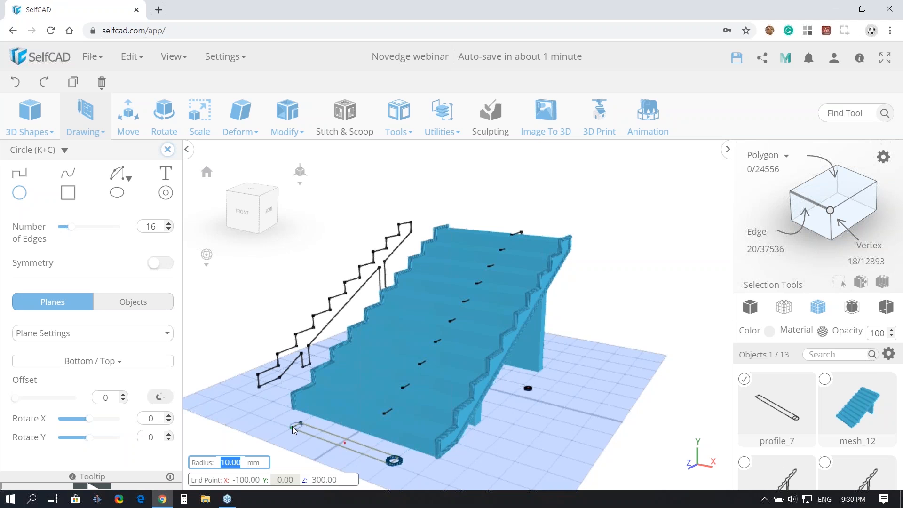
{"action": "left_click", "coordinate": [292, 427]}
{"action": "scroll", "coordinate": [292, 426], "scroll_direction": "up", "scroll_amount": 3}
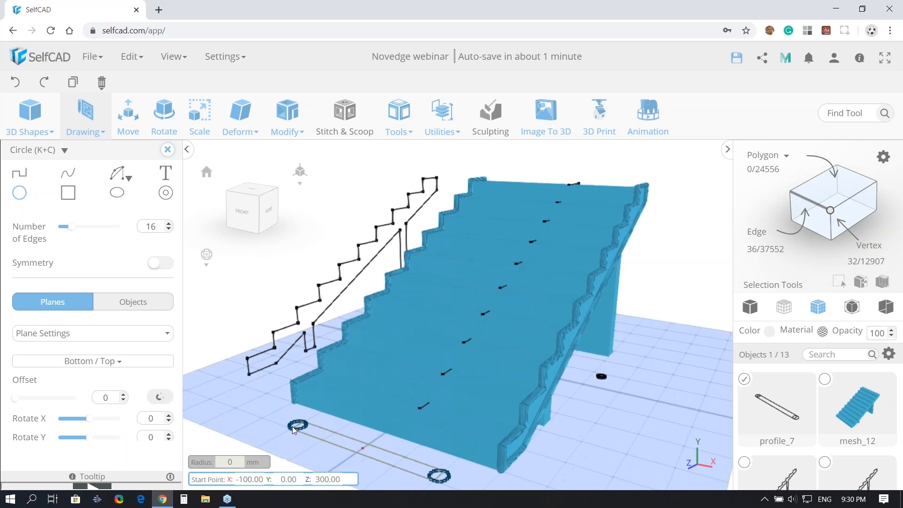
{"action": "scroll", "coordinate": [292, 426], "scroll_direction": "up", "scroll_amount": 3}
{"action": "scroll", "coordinate": [292, 426], "scroll_direction": "down", "scroll_amount": 2}
{"action": "left_click", "coordinate": [833, 188]}
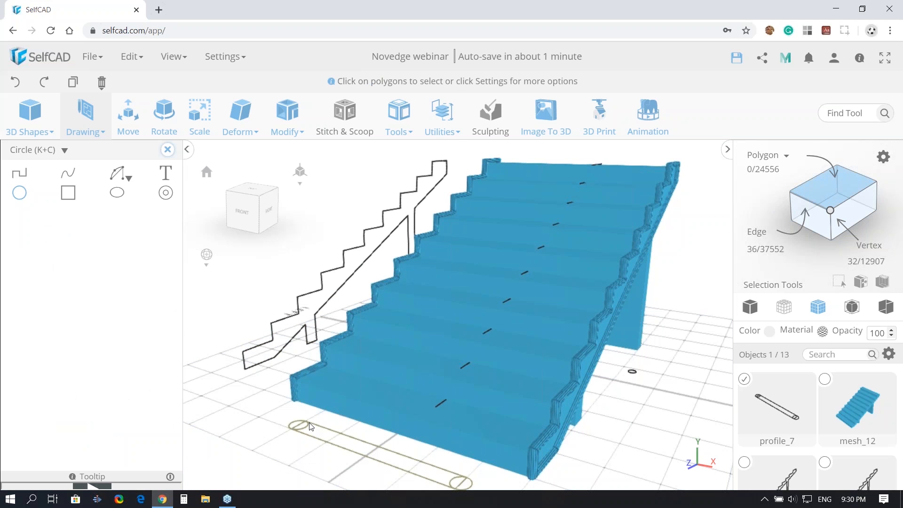
Delete the inner half arcs and the rectangle's short end edges, leaving a single outline with rounded ends
{"action": "left_click", "coordinate": [308, 428]}
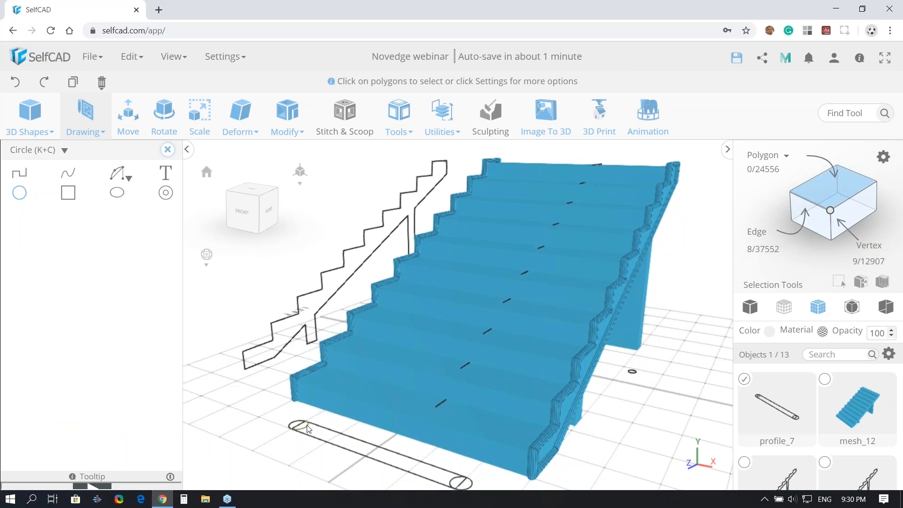
{"action": "left_click", "coordinate": [461, 484]}
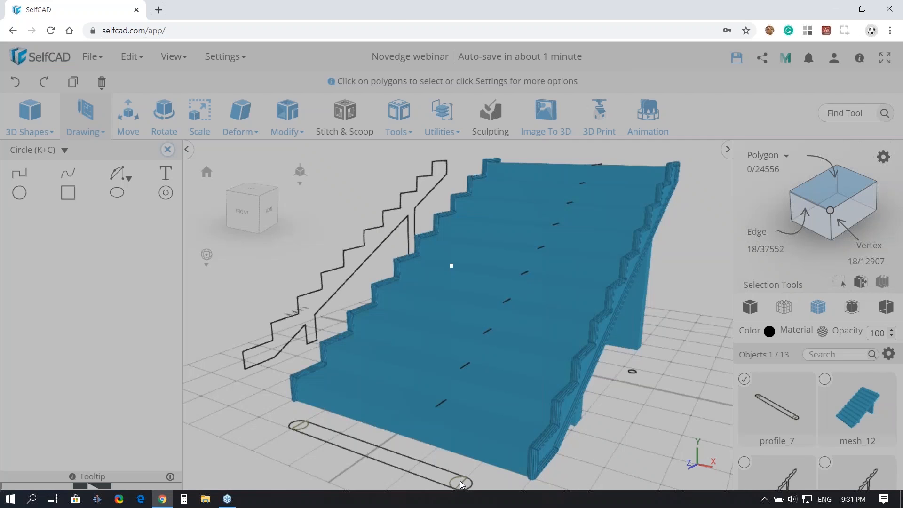
Try Follow Path with the rounded profile along the closed legged stair outline and inspect the preview from the side
{"action": "scroll", "coordinate": [460, 483], "scroll_direction": "down", "scroll_amount": 2}
{"action": "scroll", "coordinate": [753, 410], "scroll_direction": "down", "scroll_amount": 1}
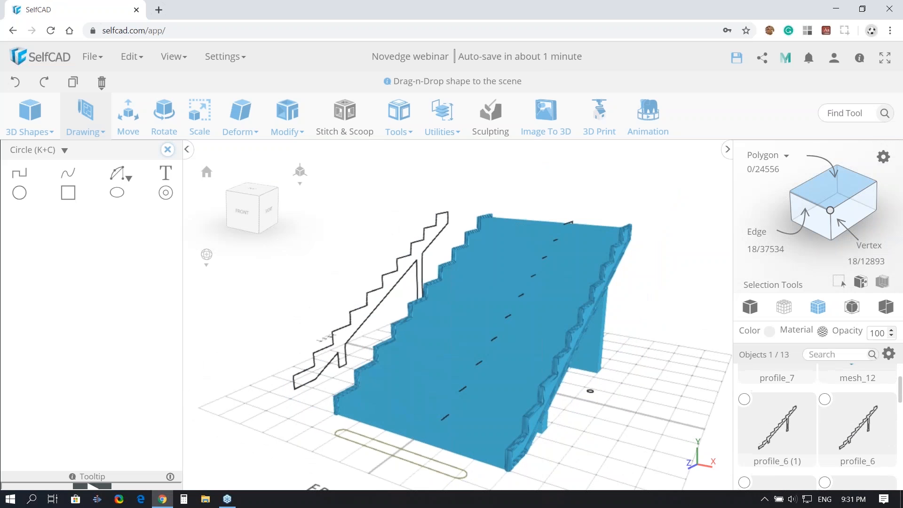
{"action": "left_click", "coordinate": [745, 402]}
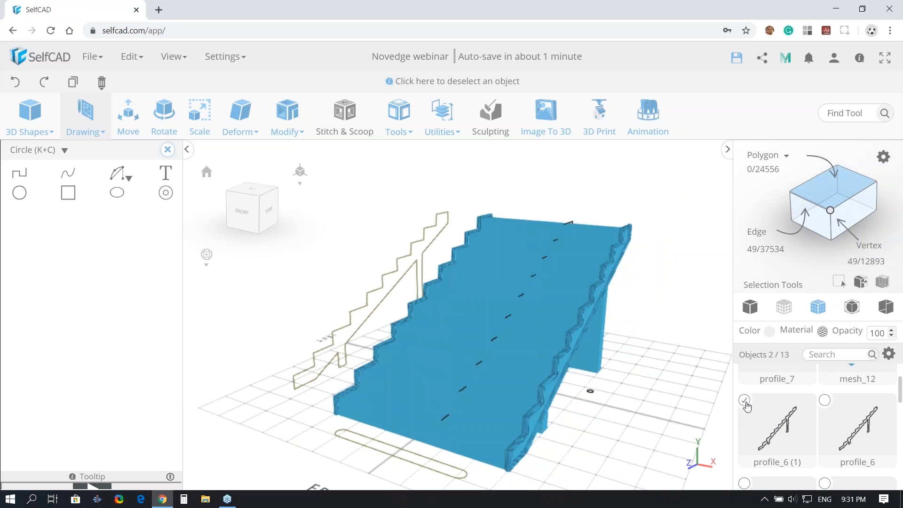
{"action": "left_click", "coordinate": [441, 120]}
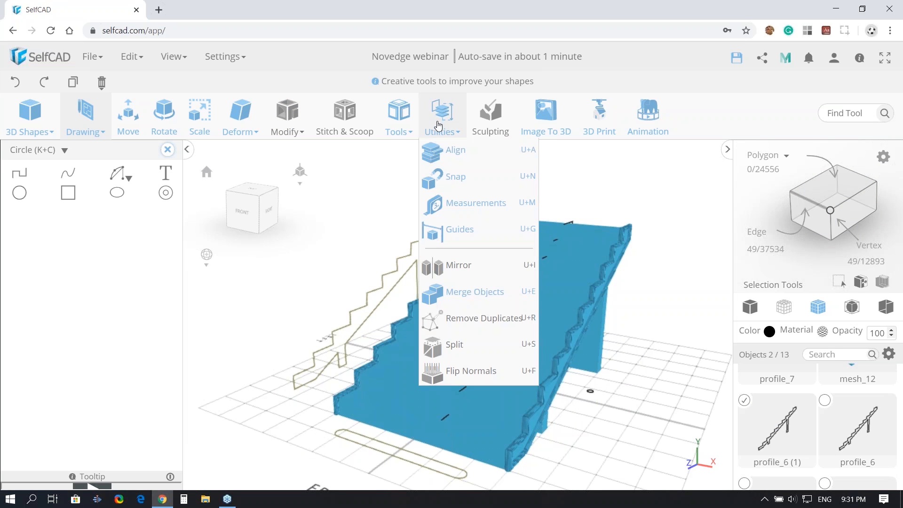
{"action": "left_click", "coordinate": [399, 123]}
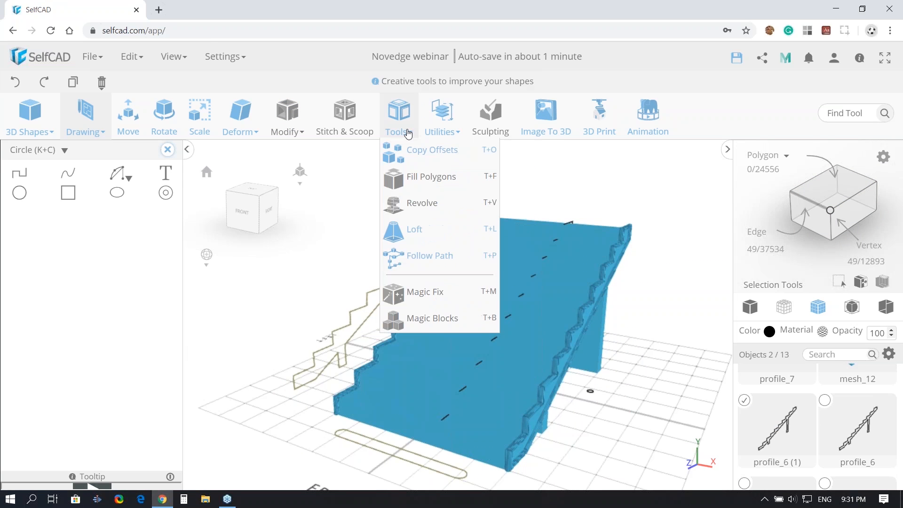
{"action": "left_click", "coordinate": [434, 259]}
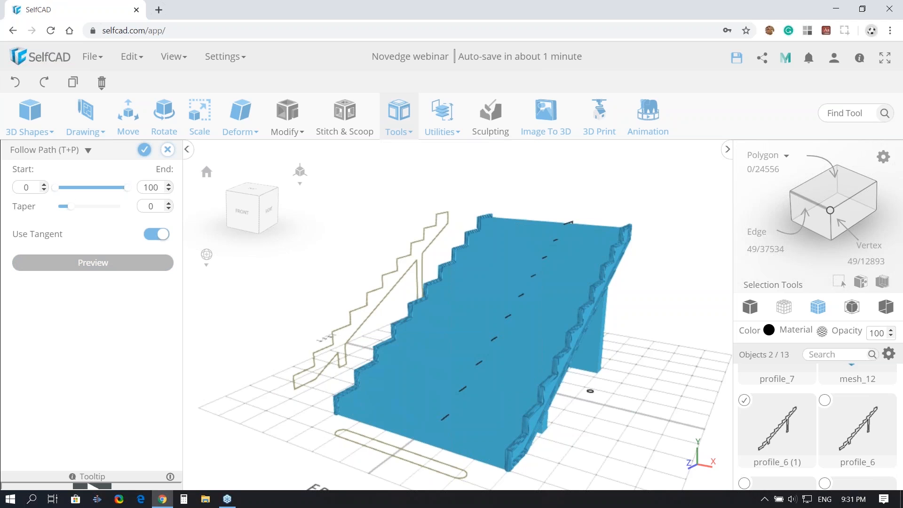
{"action": "right_click_drag", "start_coordinate": [308, 400], "coordinate": [507, 349]}
{"action": "scroll", "coordinate": [507, 349], "scroll_direction": "up", "scroll_amount": 1}
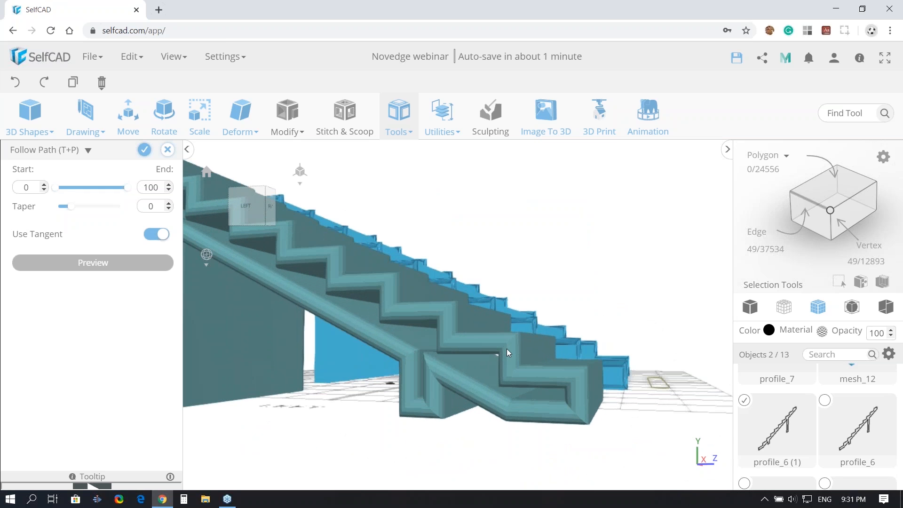
{"action": "scroll", "coordinate": [506, 349], "scroll_direction": "up", "scroll_amount": 1}
{"action": "scroll", "coordinate": [507, 349], "scroll_direction": "up", "scroll_amount": 1}
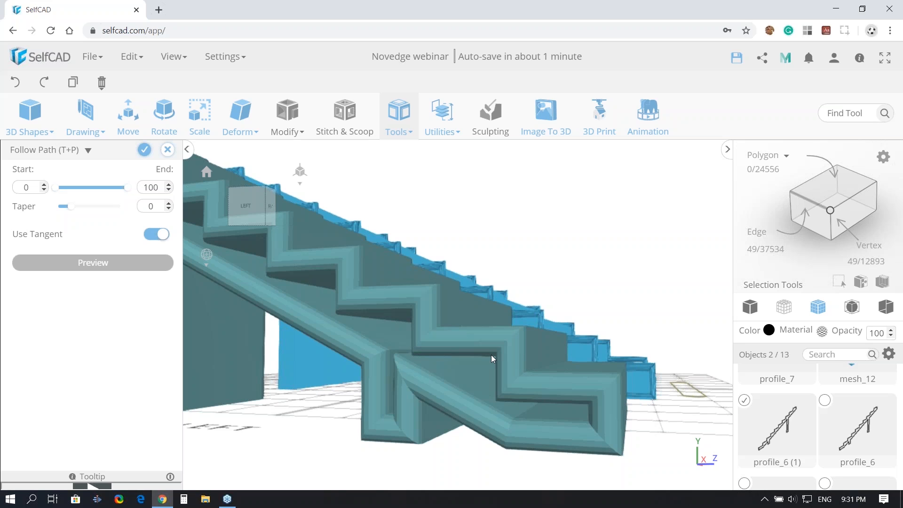
{"action": "right_click_drag", "start_coordinate": [491, 355], "coordinate": [574, 440]}
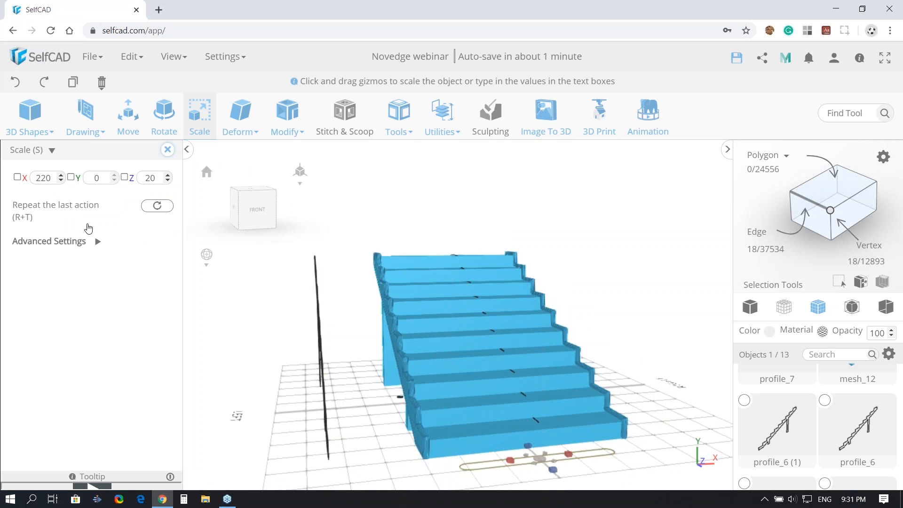
Scale the rounded profile in front of the stairs to 10 along Z
{"action": "double_click", "coordinate": [150, 178]}
{"action": "type", "text": "10"}
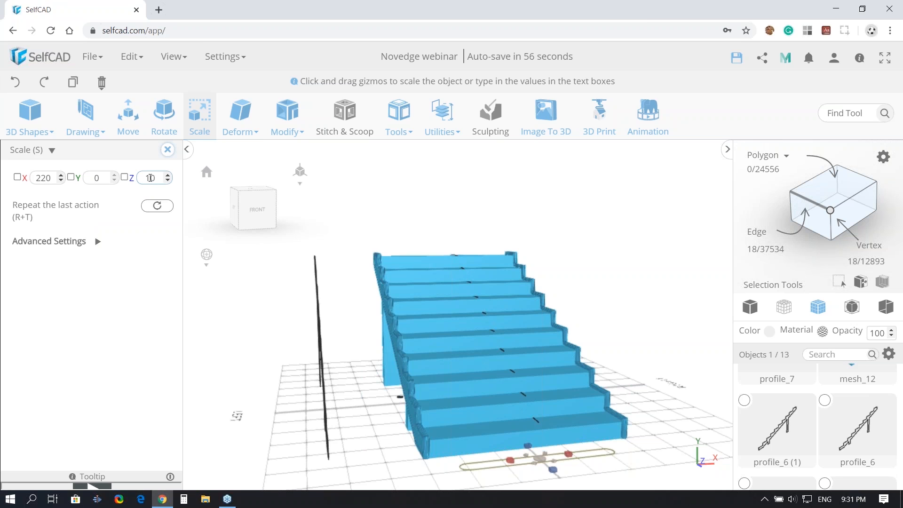
{"action": "key", "text": "Return"}
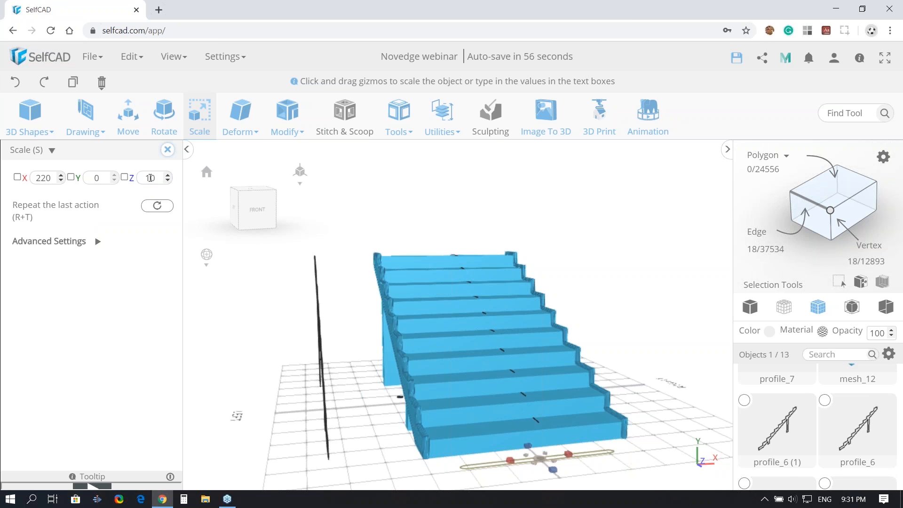
{"action": "left_click", "coordinate": [169, 151]}
Delete the bottom front edge and the upper sloping underside edge of the copied legged stair profile
{"action": "right_click_drag", "start_coordinate": [302, 409], "coordinate": [458, 400]}
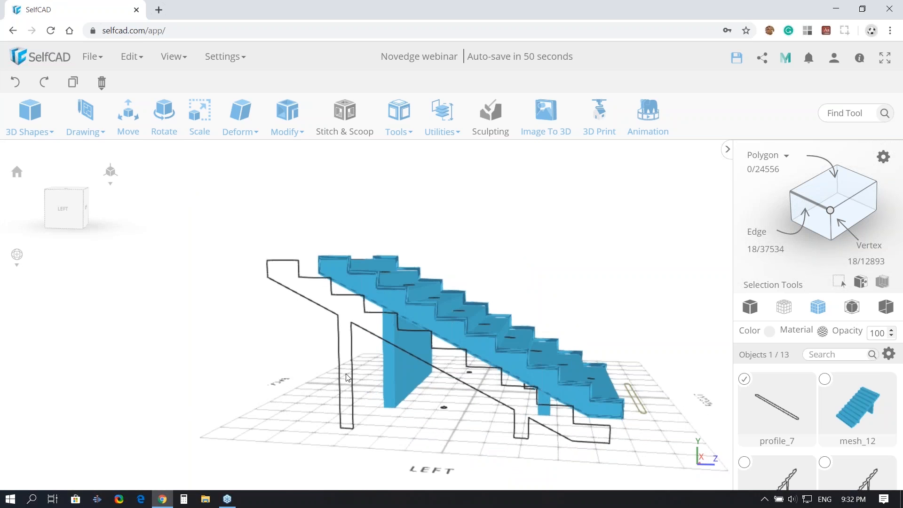
{"action": "left_click", "coordinate": [465, 426]}
{"action": "left_click", "coordinate": [496, 403]}
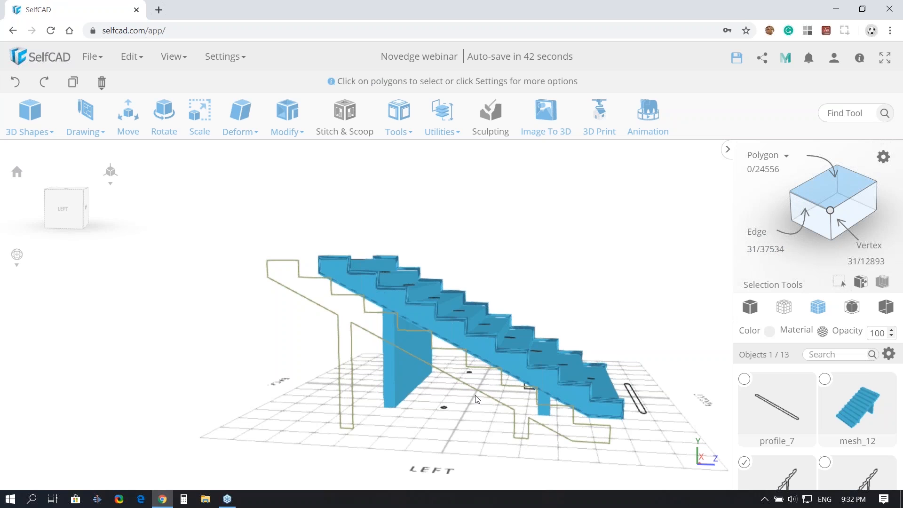
{"action": "left_click", "coordinate": [754, 232]}
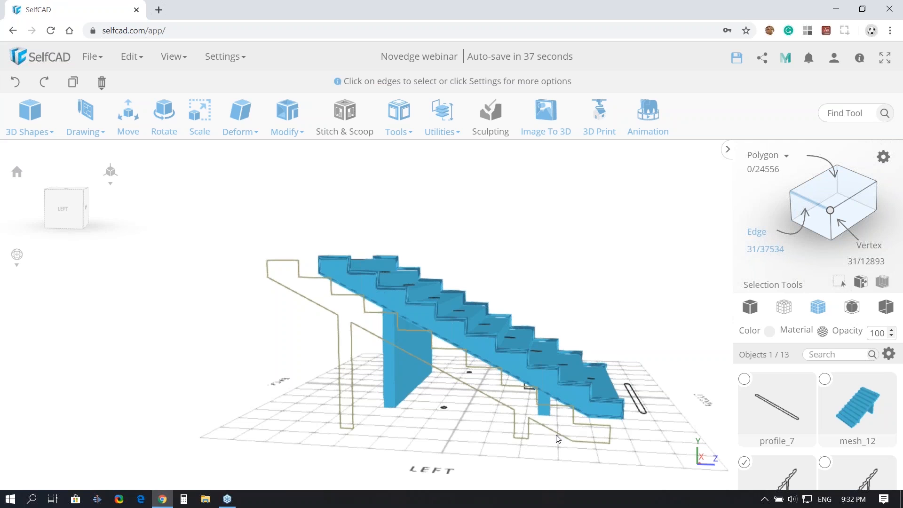
{"action": "left_click", "coordinate": [610, 439]}
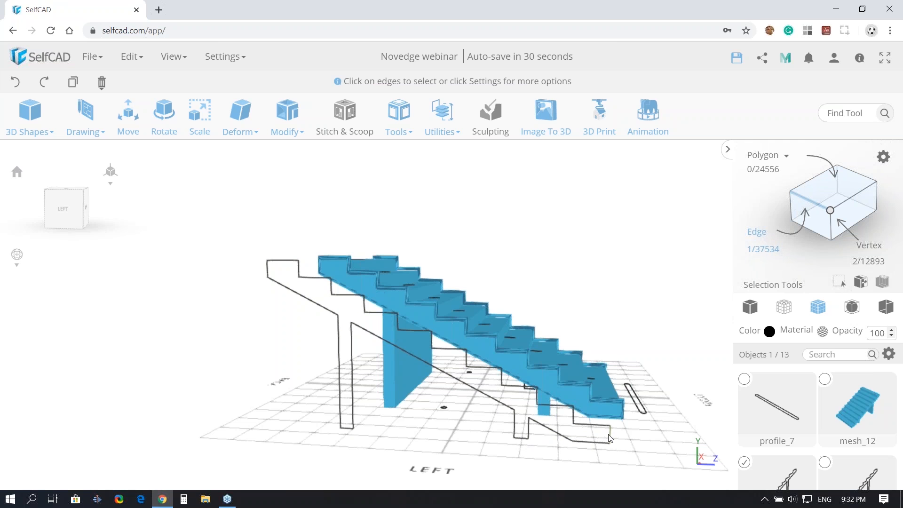
{"action": "double_click", "coordinate": [599, 442]}
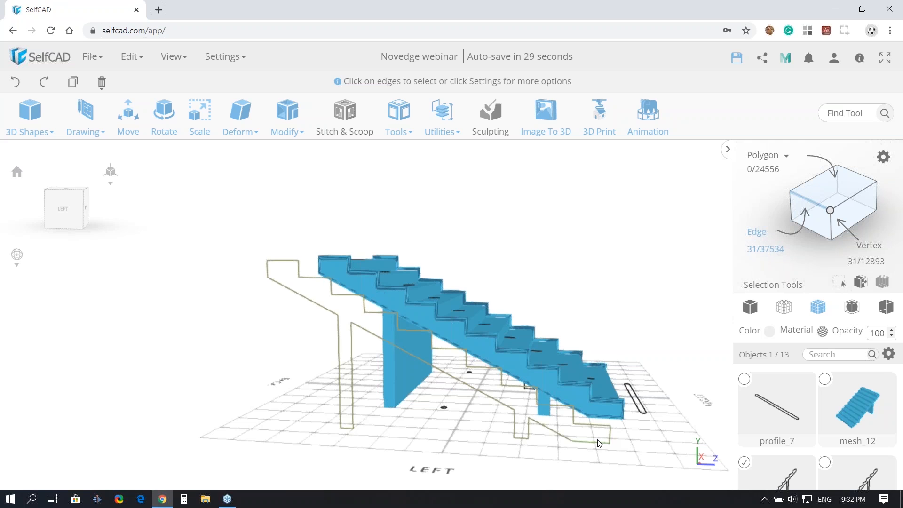
{"action": "left_click", "coordinate": [599, 443]}
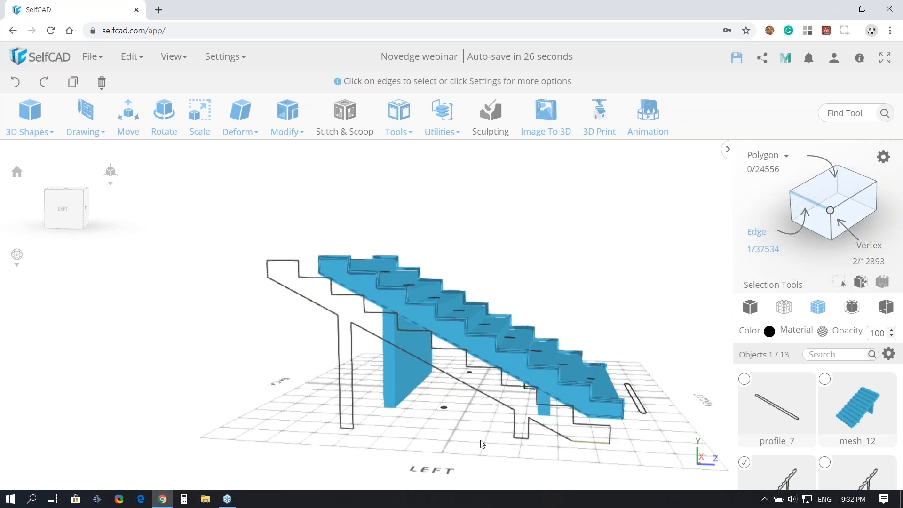
{"action": "left_click", "coordinate": [277, 287]}
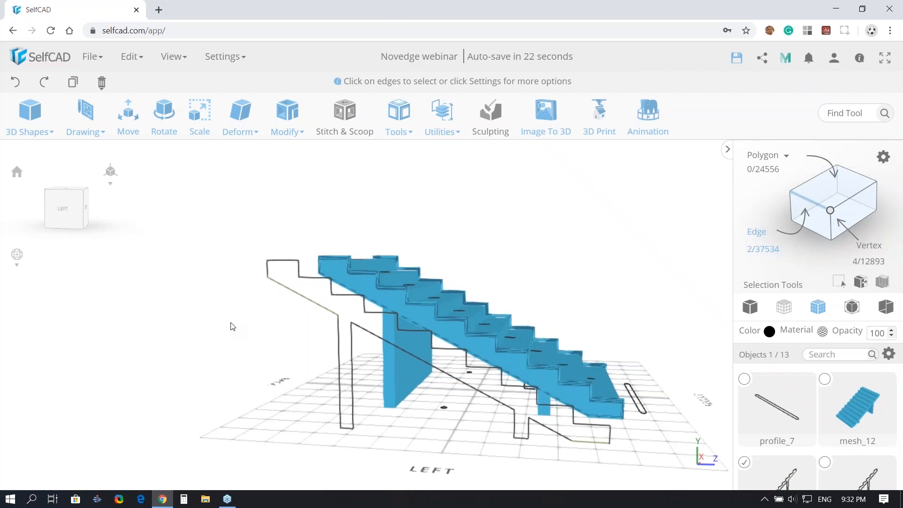
{"action": "key", "text": "Delete"}
Delete the detached underside and leg section of the profile, keeping only the stepped line, and clear the selection
{"action": "left_click", "coordinate": [834, 189]}
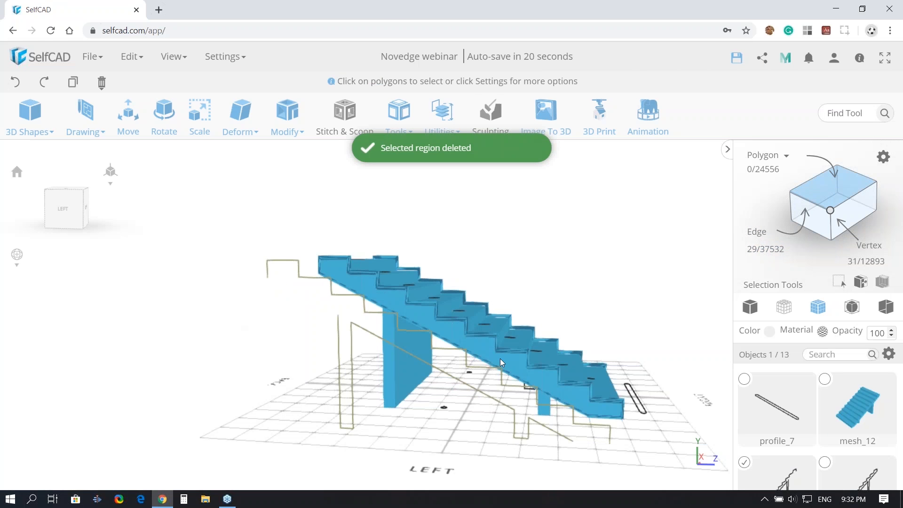
{"action": "left_click", "coordinate": [467, 382]}
{"action": "key", "text": "Delete"}
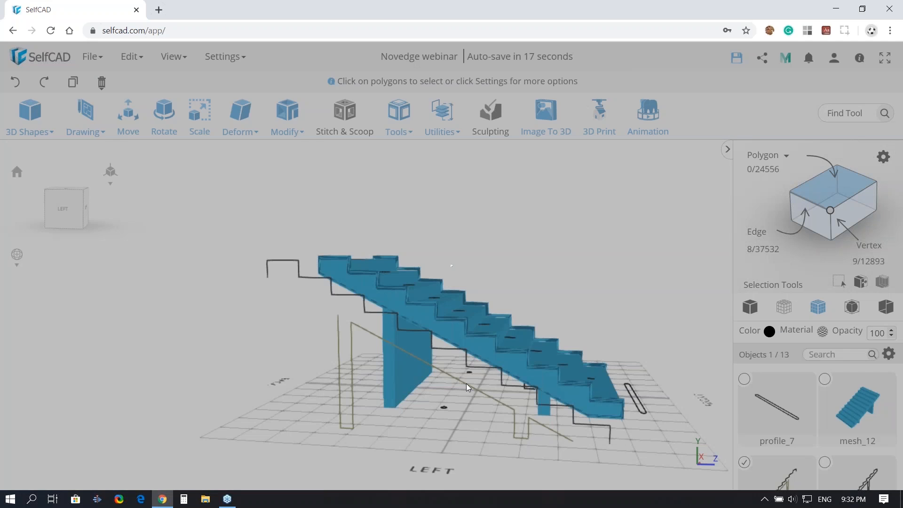
{"action": "left_click", "coordinate": [631, 432]}
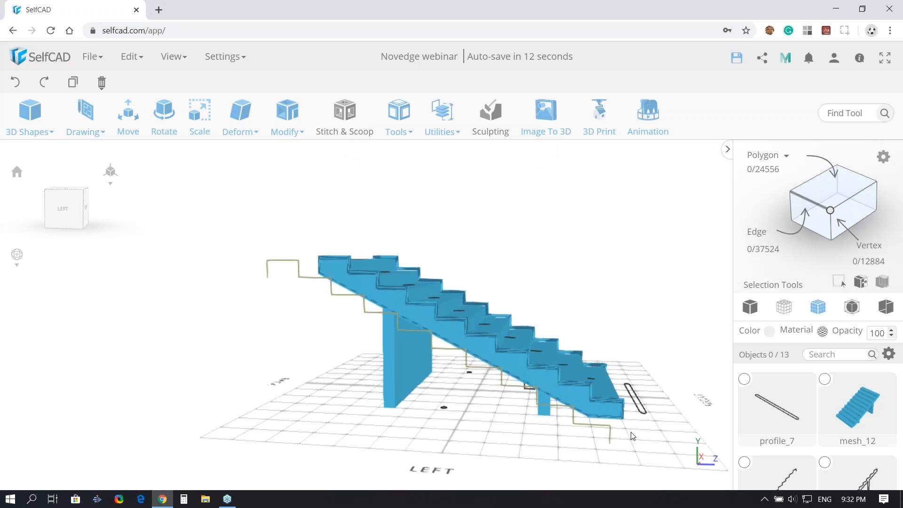
{"action": "left_click", "coordinate": [631, 432]}
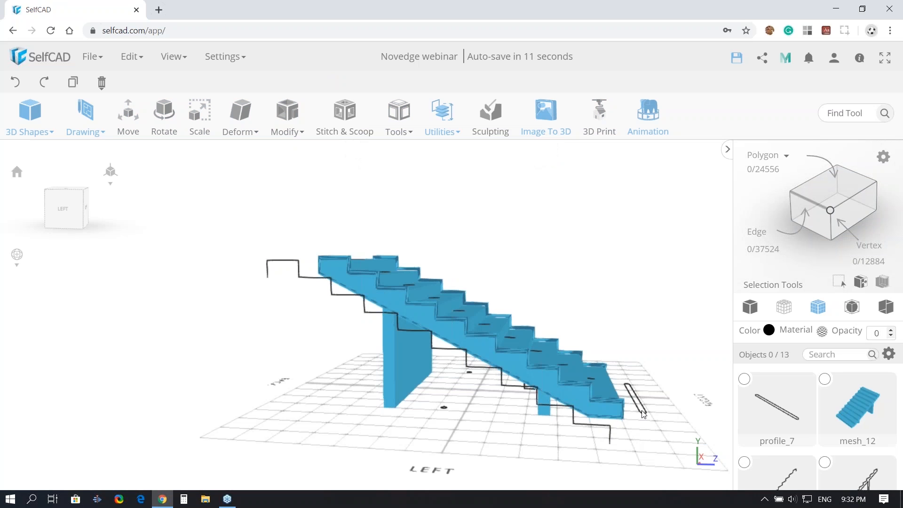
Sweep the rounded profile along the open stepped line with Follow Path, keeping both ends filled
{"action": "left_click", "coordinate": [642, 413]}
{"action": "left_click", "coordinate": [399, 124]}
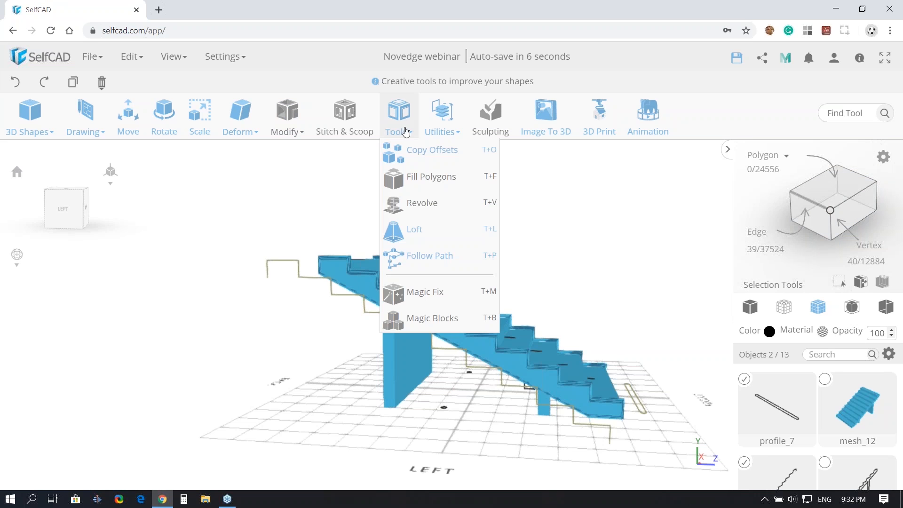
{"action": "left_click", "coordinate": [421, 255]}
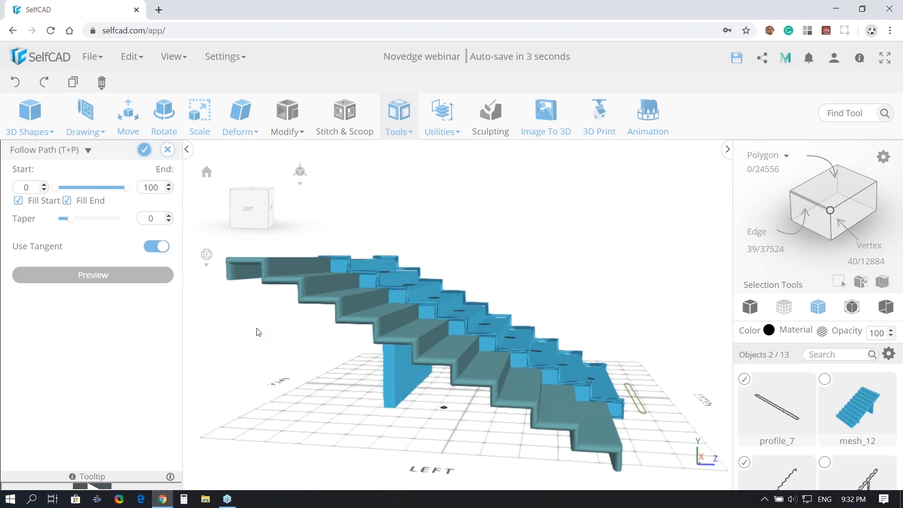
{"action": "left_click", "coordinate": [145, 150]}
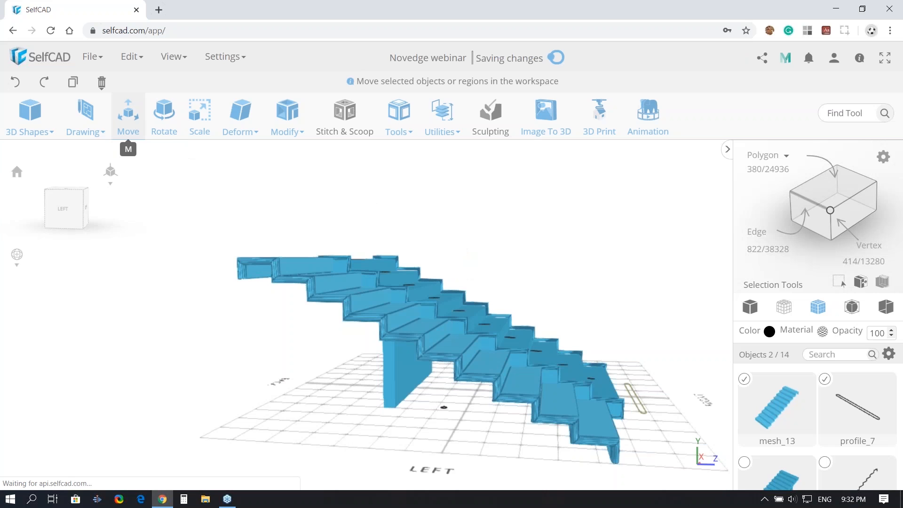
Move the swept stair runner onto the middle of the steps and show the hidden railings
{"action": "left_click", "coordinate": [128, 115]}
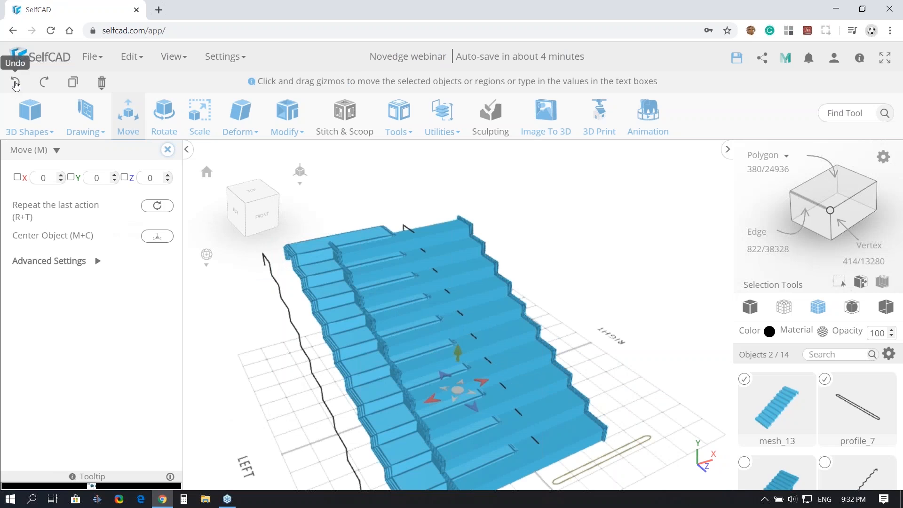
{"action": "left_click", "coordinate": [15, 84]}
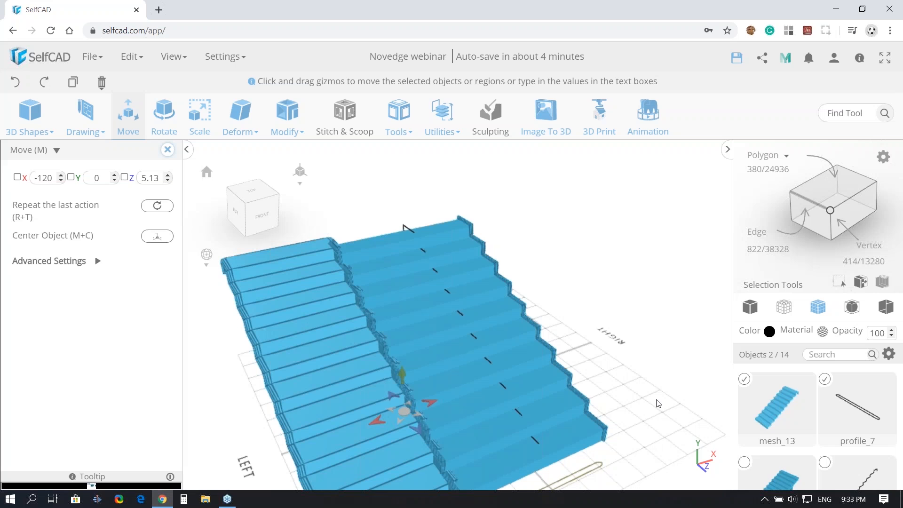
{"action": "left_click", "coordinate": [658, 404]}
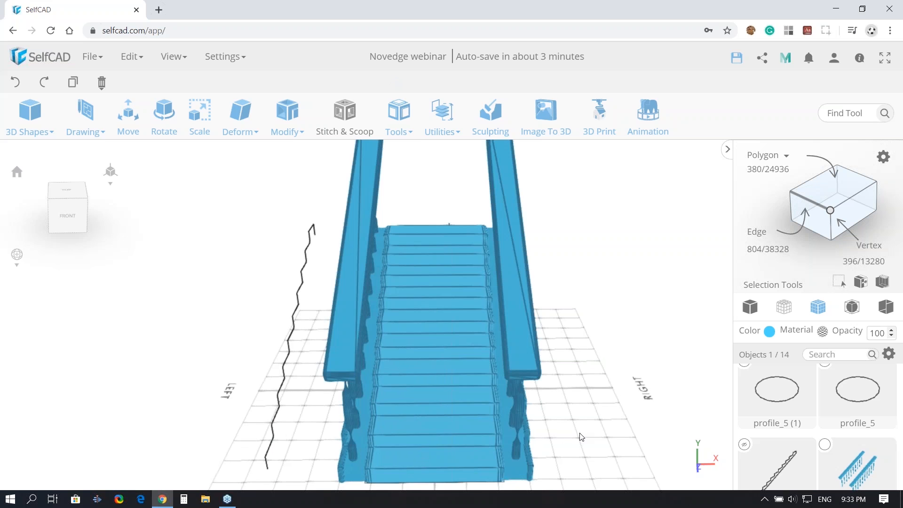
Merge the staircase body and the railings into one object, leaving the runner separate
{"action": "left_click_drag", "start_coordinate": [582, 436], "coordinate": [460, 447]}
{"action": "left_click", "coordinate": [435, 442]}
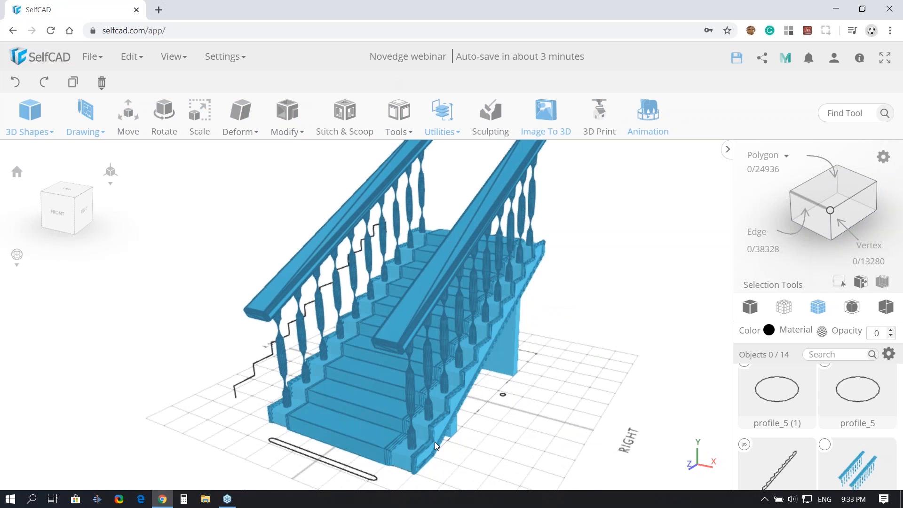
{"action": "left_click", "coordinate": [414, 437]}
{"action": "left_click", "coordinate": [442, 118]}
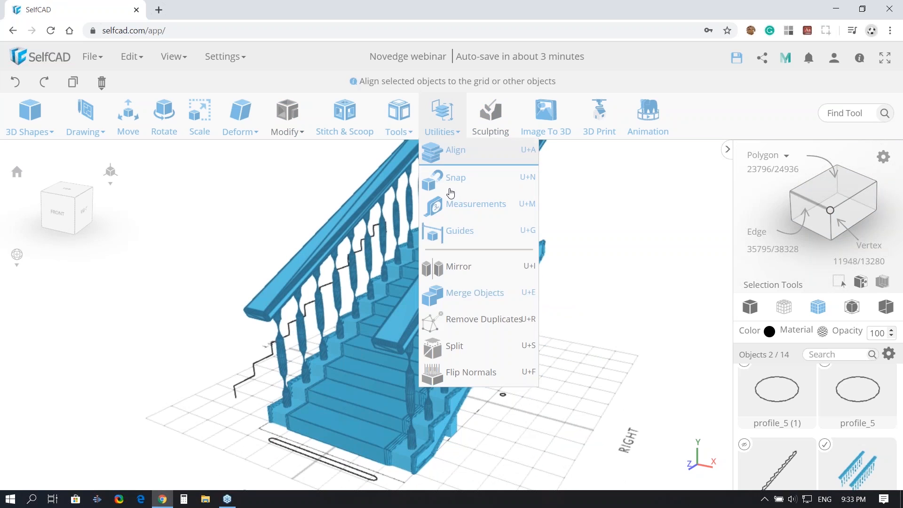
{"action": "left_click", "coordinate": [471, 293]}
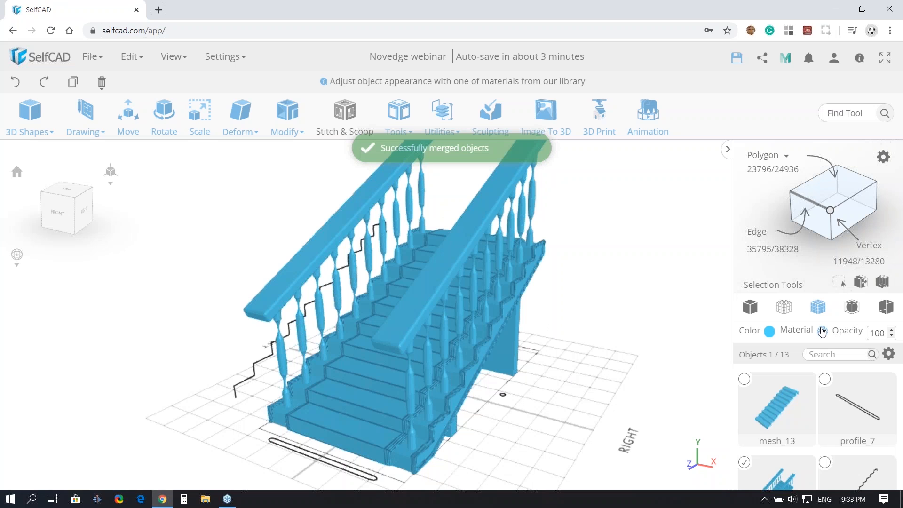
Apply a texture from the Wood category to the merged staircase and railings
{"action": "left_click", "coordinate": [822, 332]}
{"action": "left_click", "coordinate": [44, 228]}
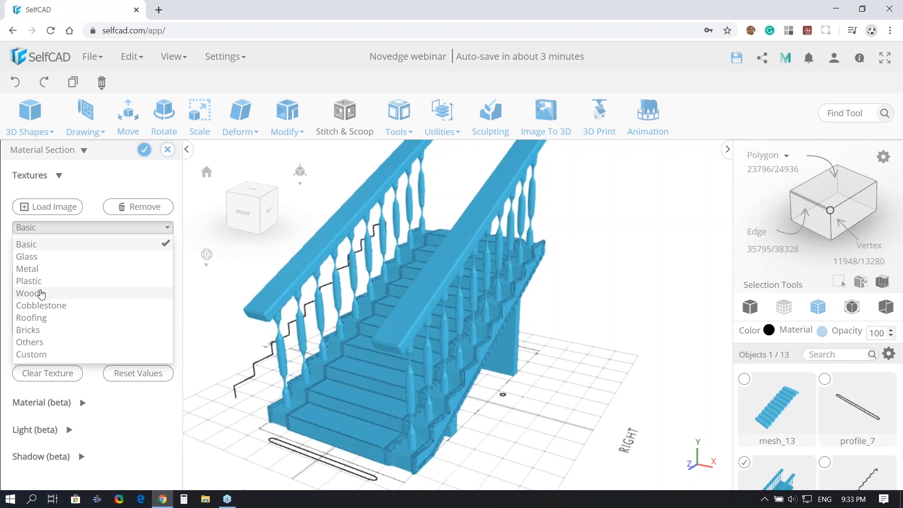
{"action": "left_click", "coordinate": [41, 294]}
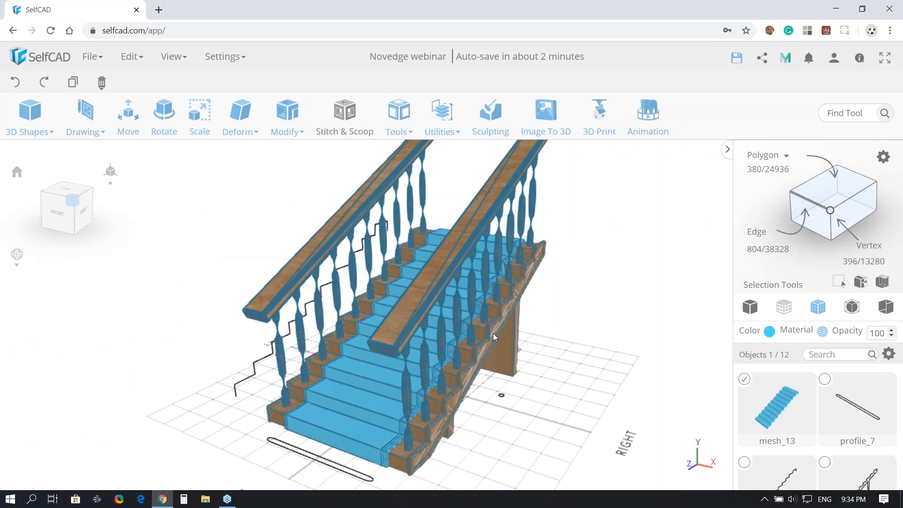
Apply the Cobble 3 texture from the Cobblestone category to the stair runner and switch the display to Mesh mode
{"action": "left_click", "coordinate": [56, 176]}
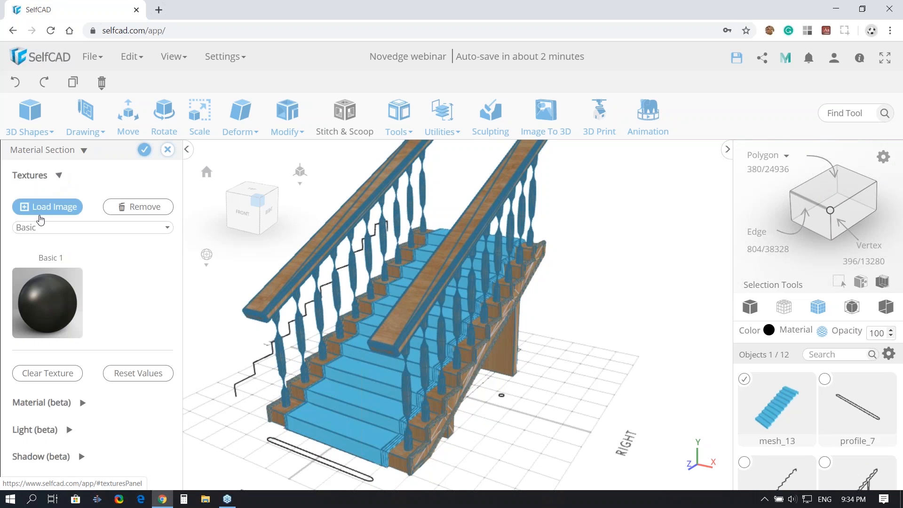
{"action": "left_click", "coordinate": [41, 227]}
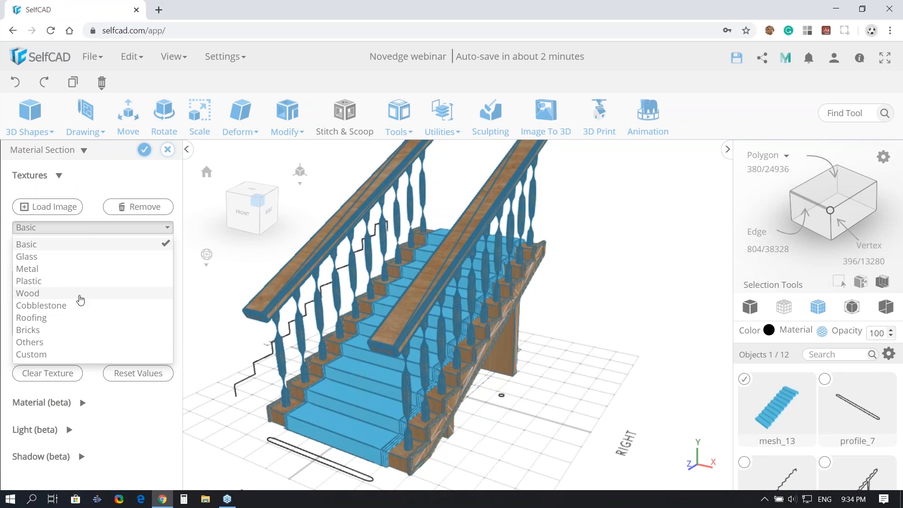
{"action": "left_click", "coordinate": [72, 305]}
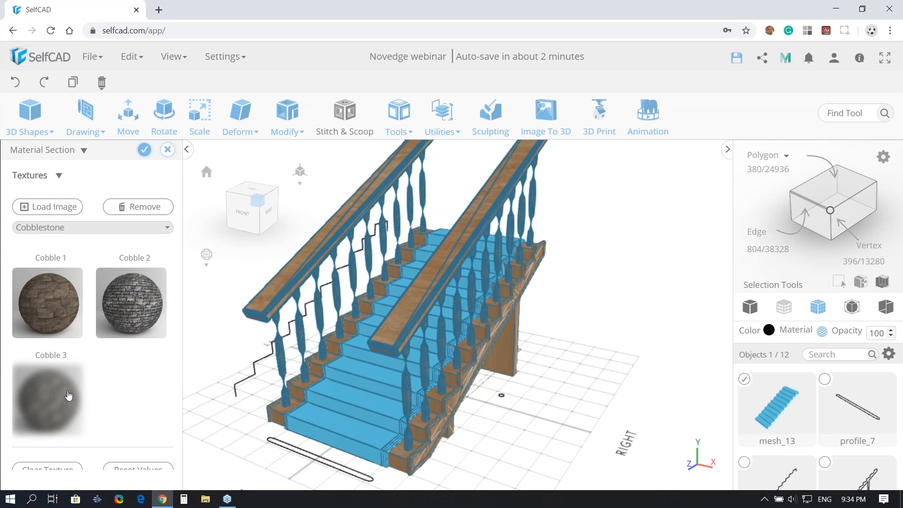
{"action": "left_click", "coordinate": [69, 396]}
{"action": "right_click_drag", "start_coordinate": [371, 447], "coordinate": [541, 445]}
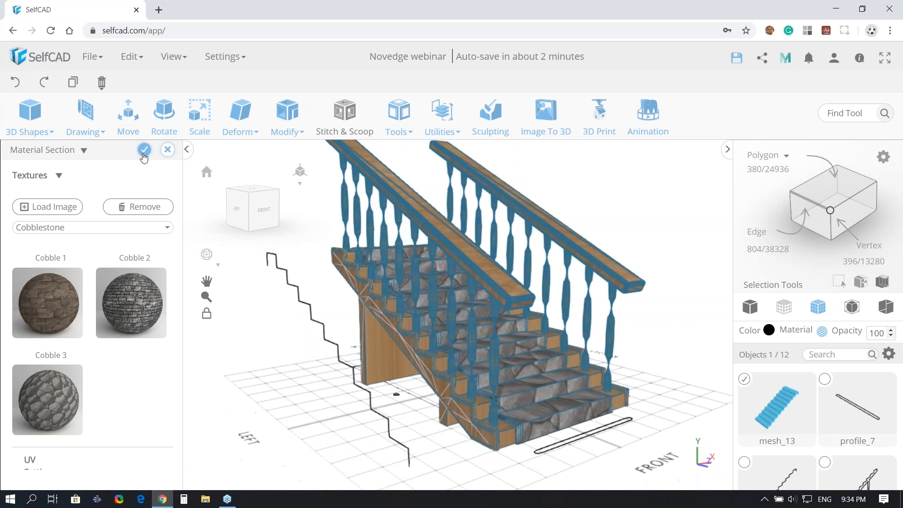
{"action": "left_click", "coordinate": [144, 150]}
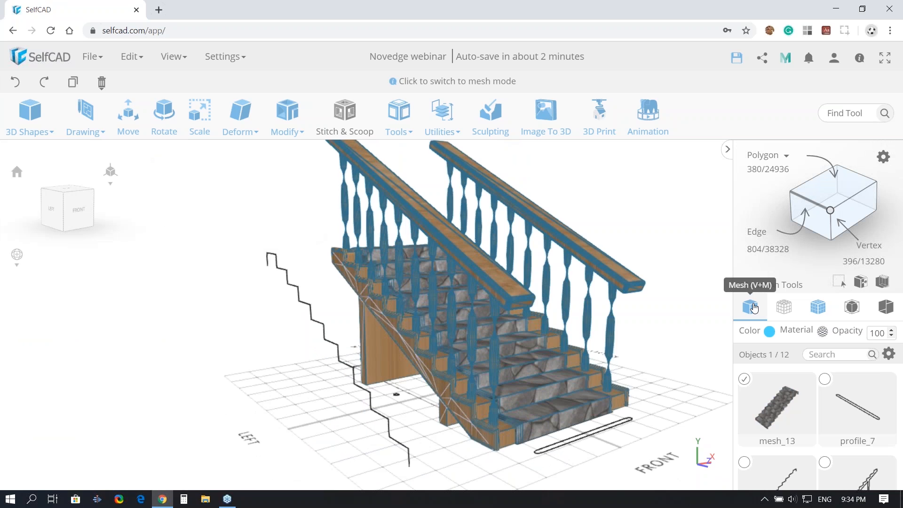
{"action": "left_click", "coordinate": [754, 308]}
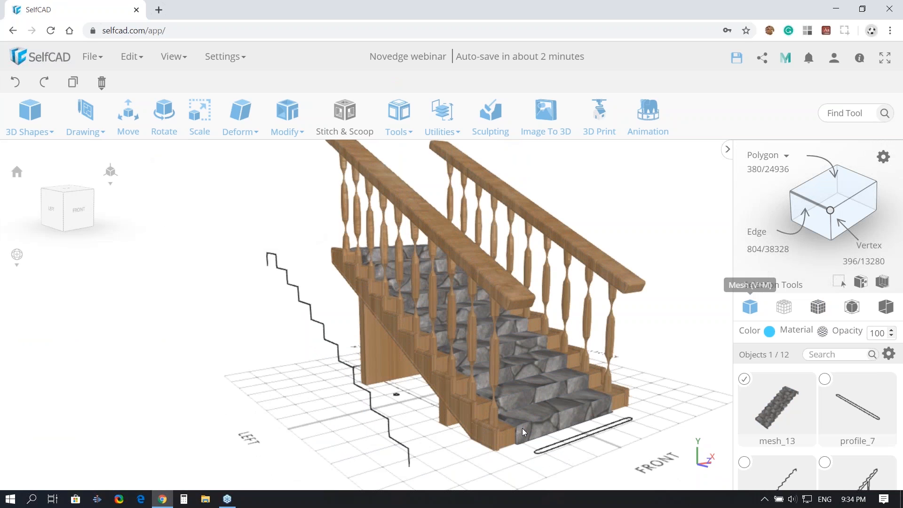
{"action": "left_click_drag", "start_coordinate": [522, 428], "coordinate": [389, 364]}
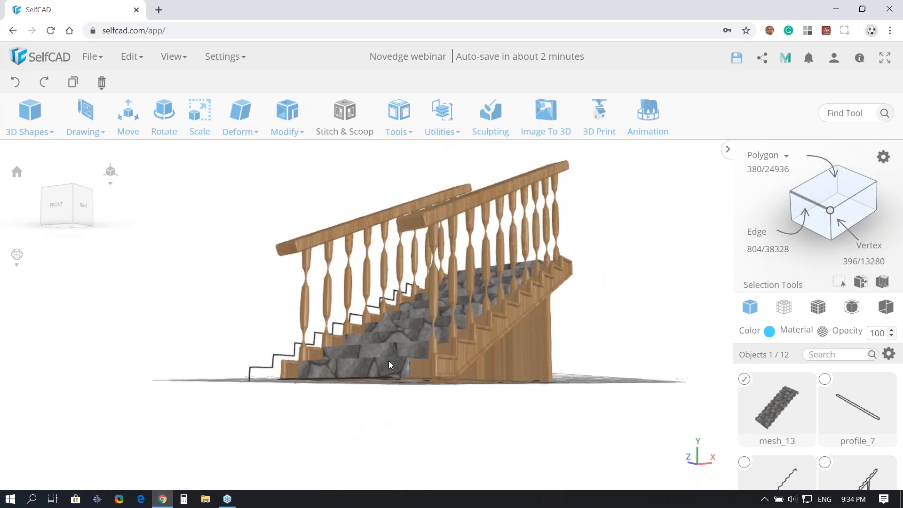
{"action": "left_click_drag", "start_coordinate": [389, 360], "coordinate": [366, 363]}
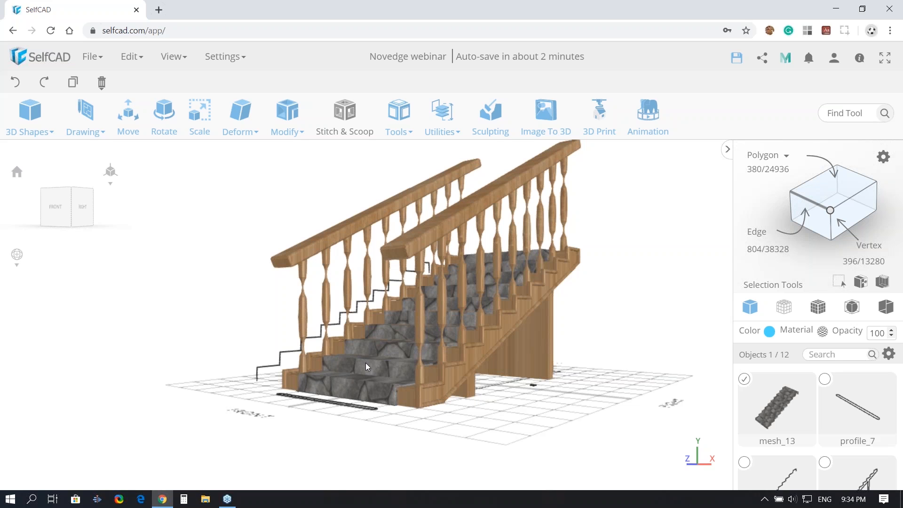
{"action": "right_click_drag", "start_coordinate": [366, 363], "coordinate": [355, 362]}
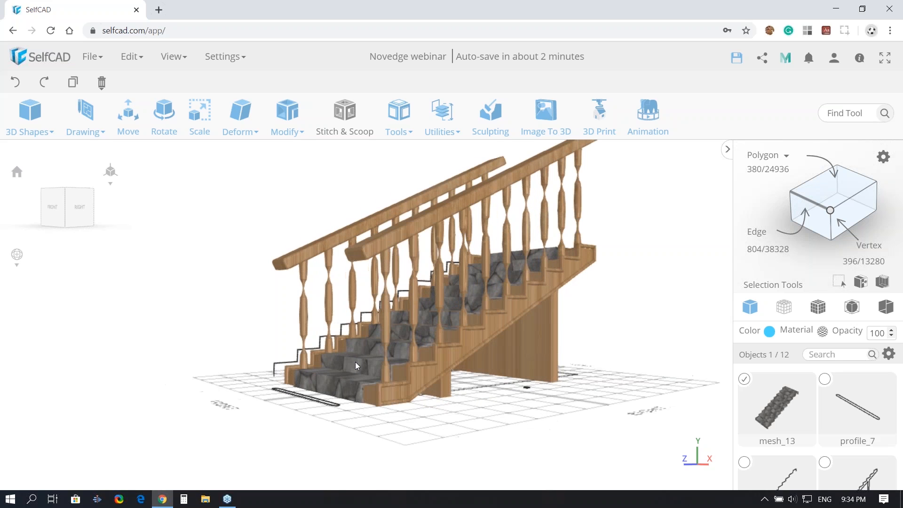
{"action": "scroll", "coordinate": [355, 362], "scroll_direction": "up", "scroll_amount": 3}
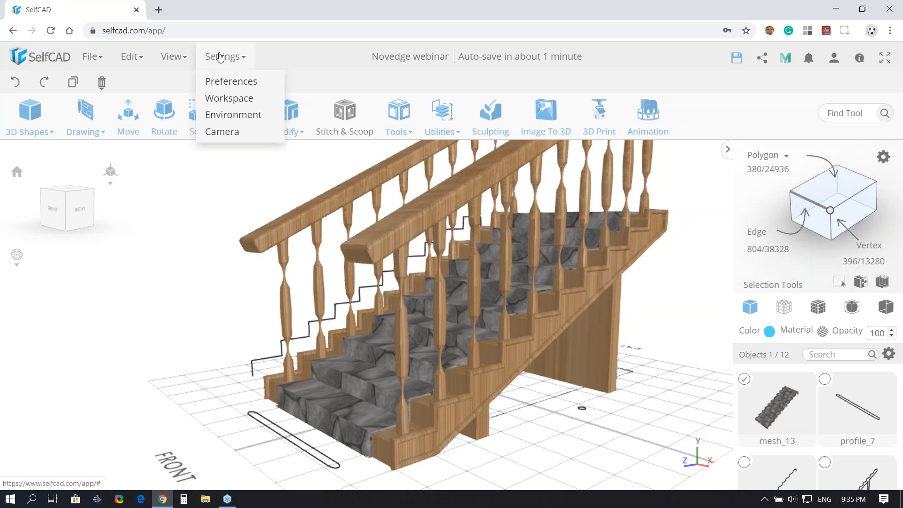
Hide all objects and draw three overlapping rectangles, the last one tilted, as a Freehand drawing on the Bottom / Top plane
{"action": "mouse_move", "coordinate": [178, 59]}
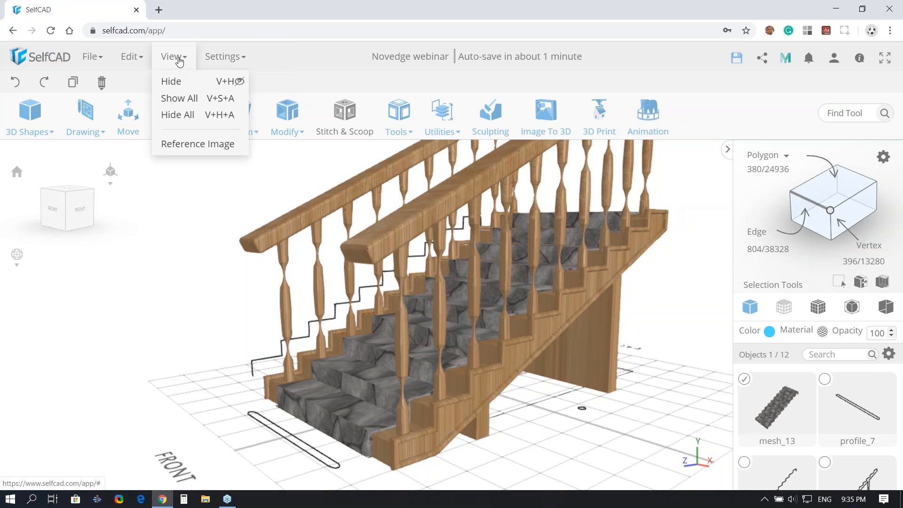
{"action": "left_click", "coordinate": [179, 114]}
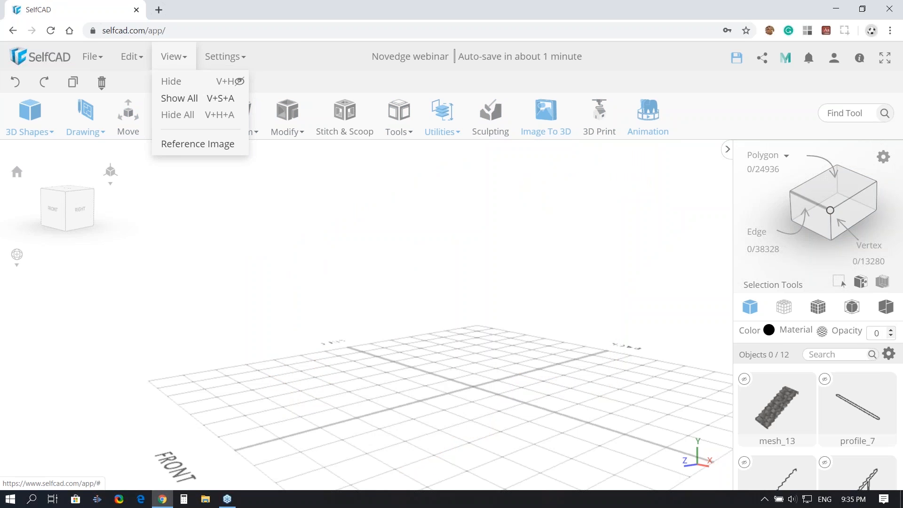
{"action": "mouse_move", "coordinate": [86, 130]}
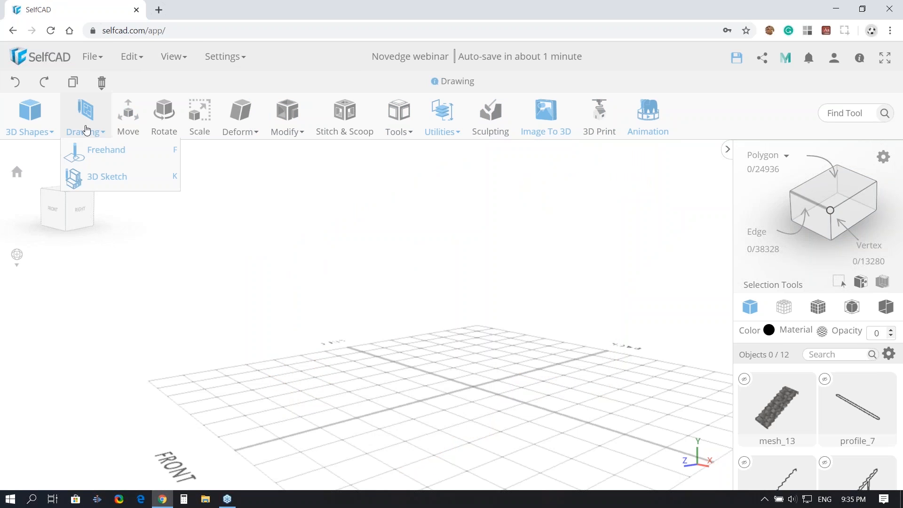
{"action": "left_click", "coordinate": [99, 149]}
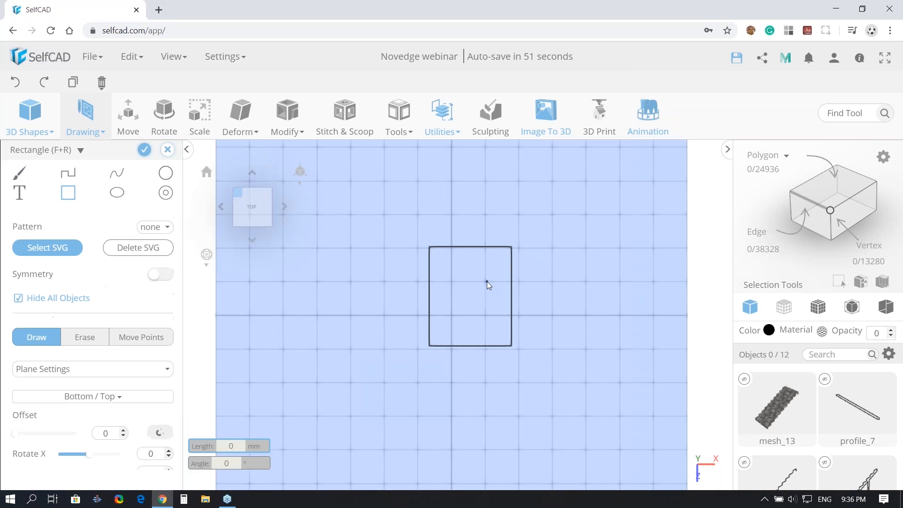
{"action": "left_click", "coordinate": [487, 282]}
{"action": "left_click", "coordinate": [565, 281]}
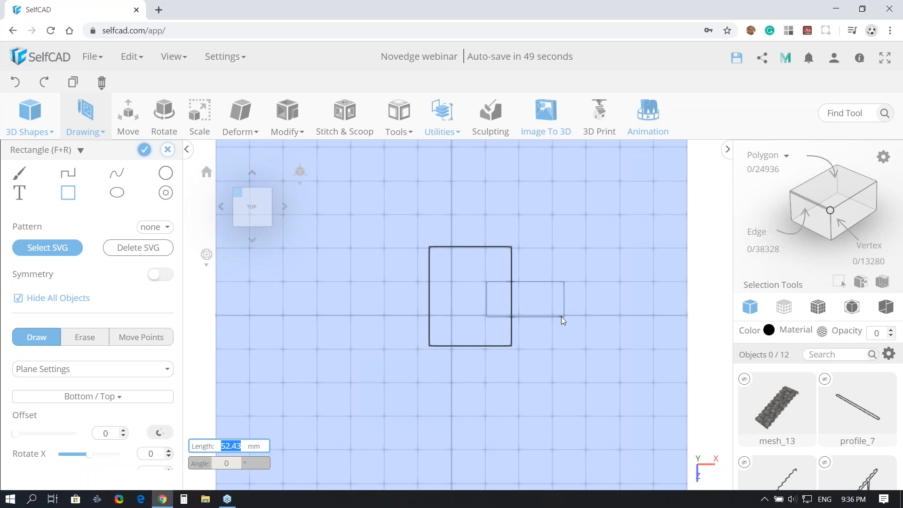
{"action": "left_click", "coordinate": [562, 316]}
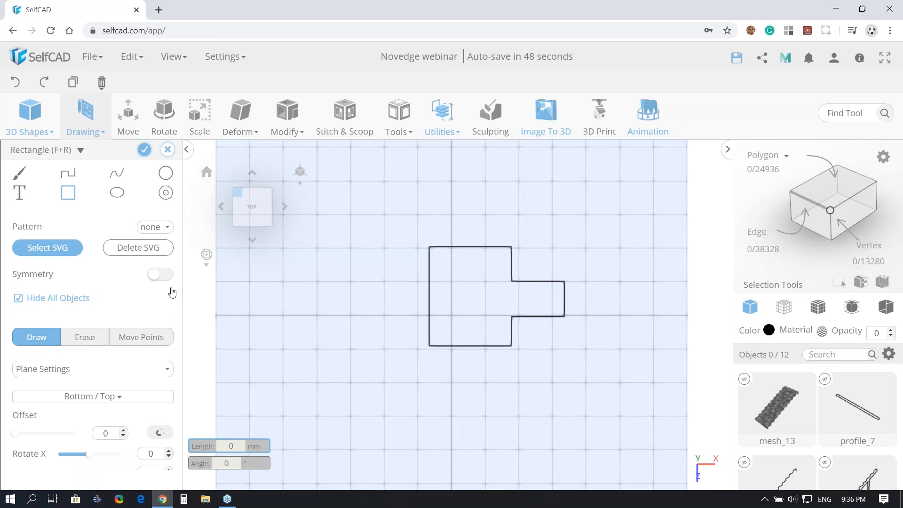
{"action": "left_click", "coordinate": [413, 290]}
{"action": "left_click", "coordinate": [447, 231]}
{"action": "left_click", "coordinate": [422, 222]}
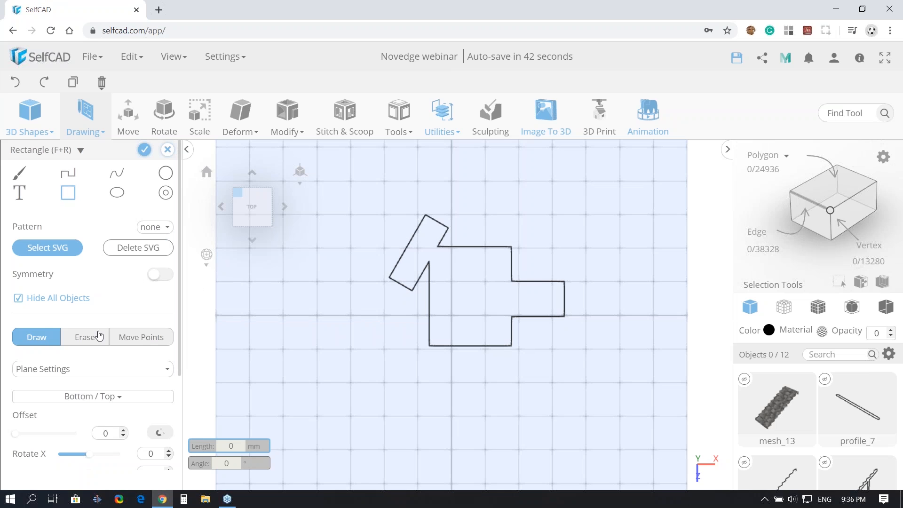
Erase a small rectangular hole inside the large rectangle and finalize the Freehand drawing as a solid
{"action": "left_click", "coordinate": [97, 336]}
{"action": "left_click", "coordinate": [456, 281]}
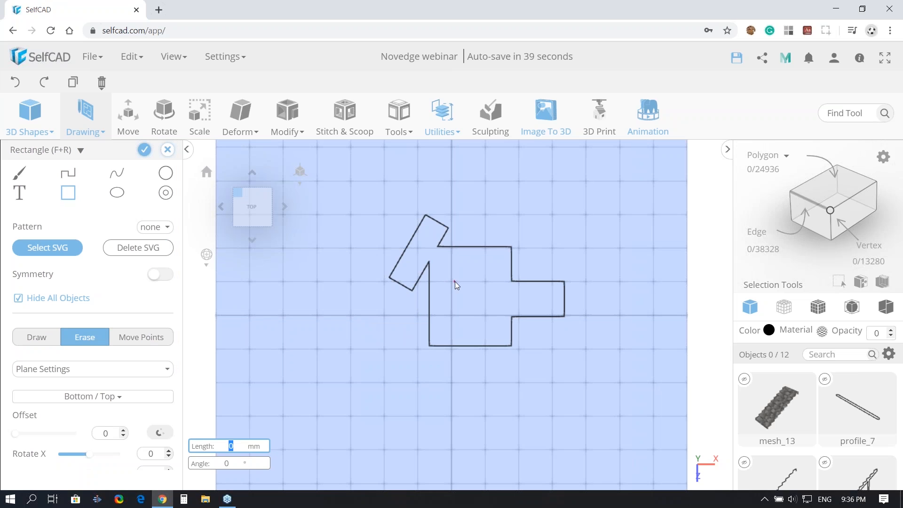
{"action": "left_click", "coordinate": [476, 299]}
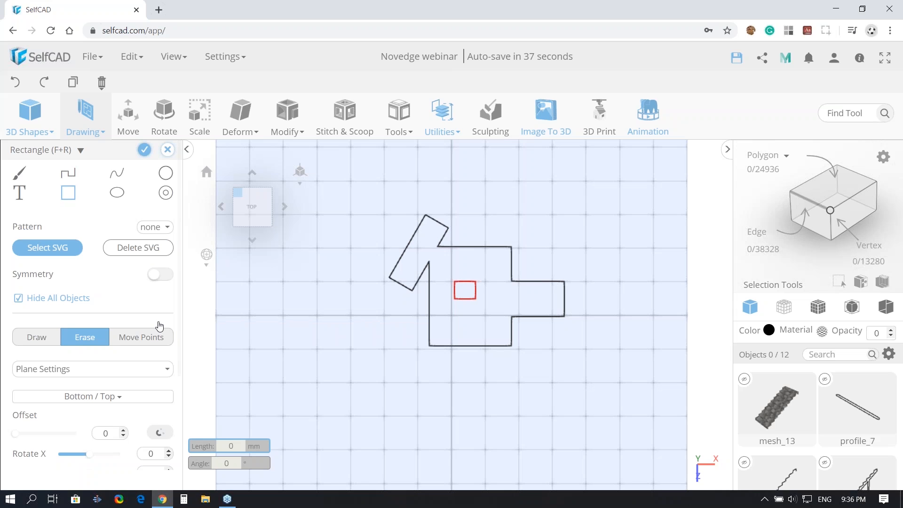
{"action": "left_click", "coordinate": [145, 151]}
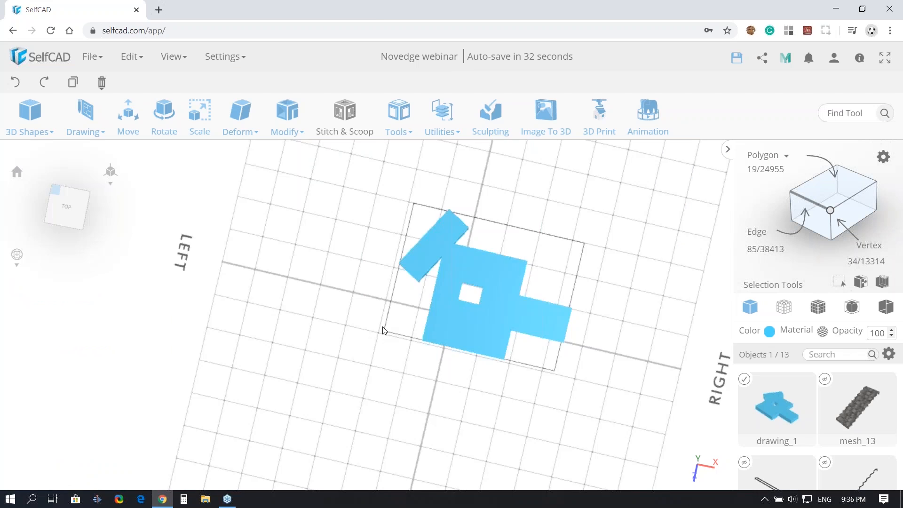
{"action": "right_click_drag", "start_coordinate": [515, 272], "coordinate": [416, 339]}
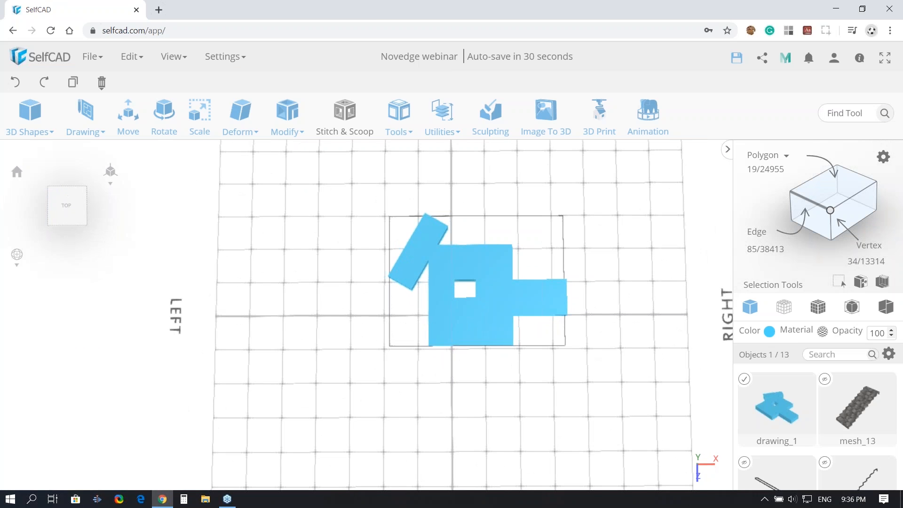
Draw a 3D Sketch rectangle below the solid and a second one, 100 mm by about 35 mm, overlapping its right edge
{"action": "mouse_move", "coordinate": [85, 125]}
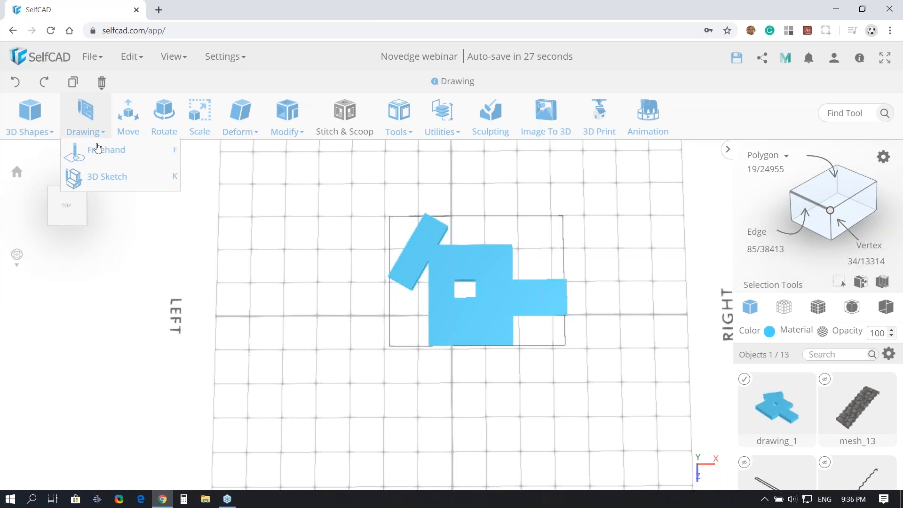
{"action": "left_click", "coordinate": [109, 180]}
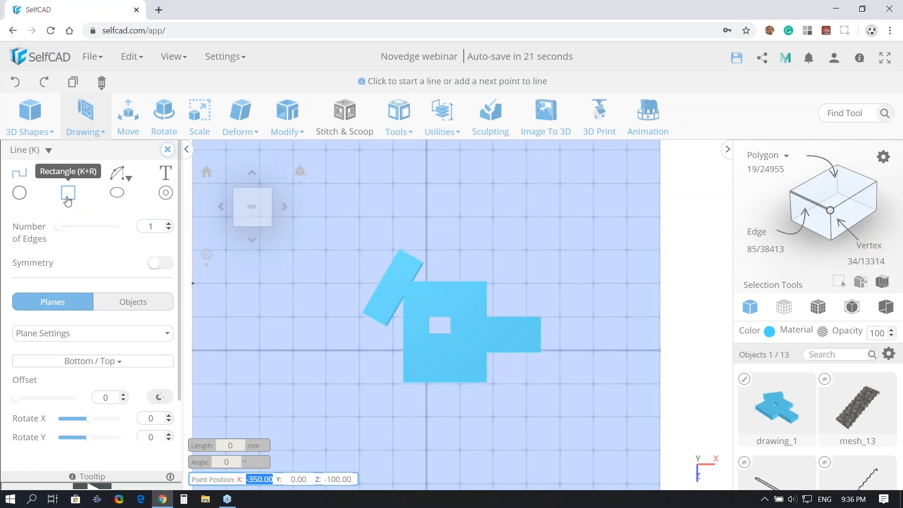
{"action": "left_click", "coordinate": [68, 193]}
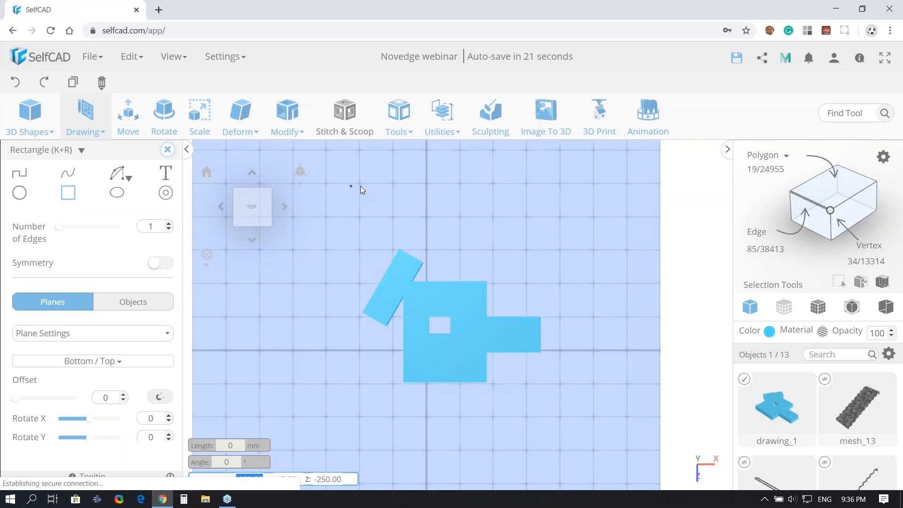
{"action": "left_click", "coordinate": [338, 397]}
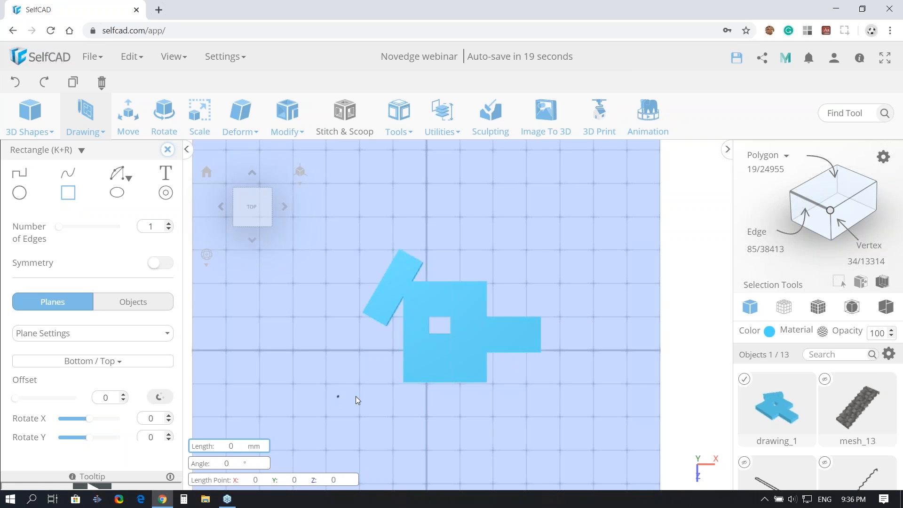
{"action": "left_click", "coordinate": [456, 398]}
{"action": "left_click", "coordinate": [457, 458]}
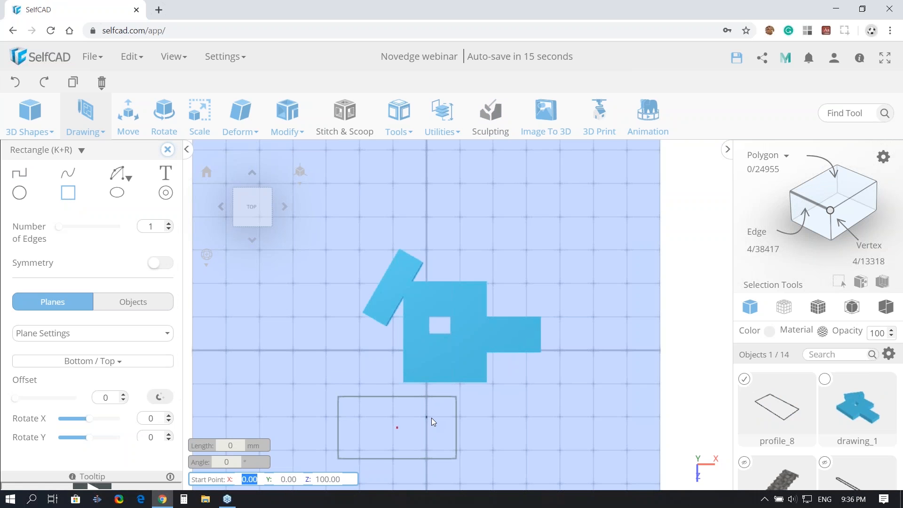
{"action": "left_click", "coordinate": [431, 418]}
{"action": "left_click", "coordinate": [499, 415]}
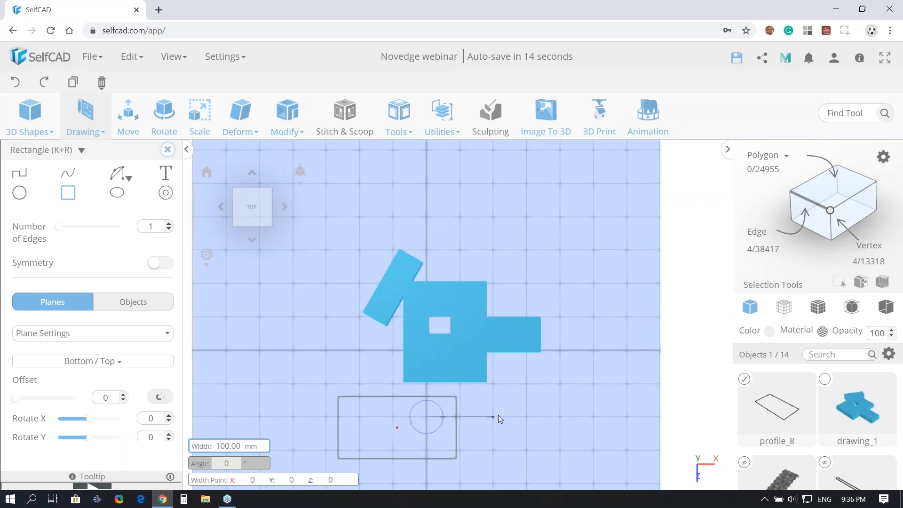
{"action": "left_click", "coordinate": [494, 441]}
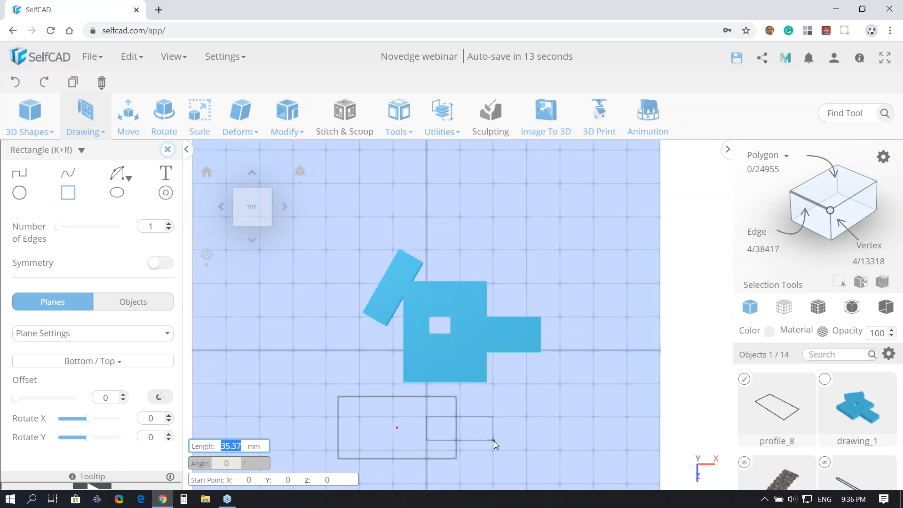
Add a tilted square over the large sketch rectangle's upper-left corner and a small rectangle inside it, and close the 3D Sketch
{"action": "left_click", "coordinate": [337, 408]}
{"action": "left_click", "coordinate": [353, 382]}
{"action": "left_click", "coordinate": [310, 367]}
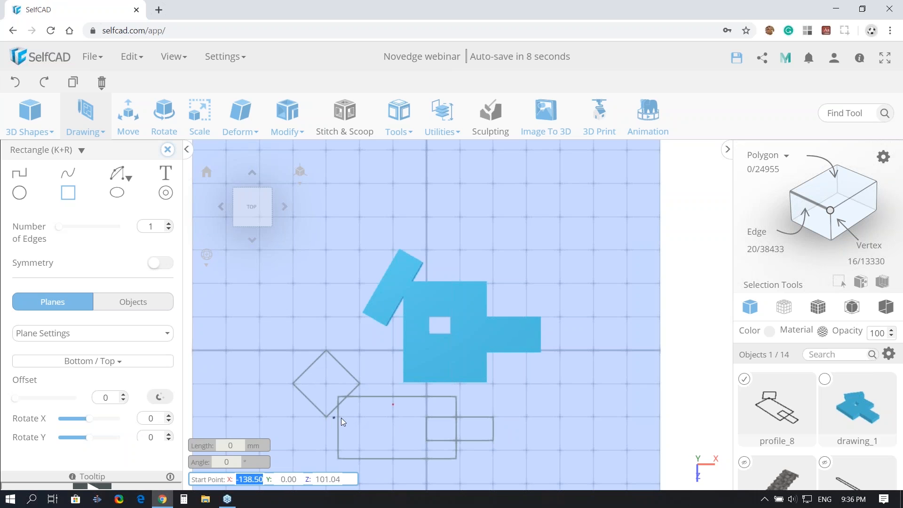
{"action": "left_click", "coordinate": [369, 428]}
{"action": "left_click", "coordinate": [398, 427]}
{"action": "left_click", "coordinate": [399, 440]}
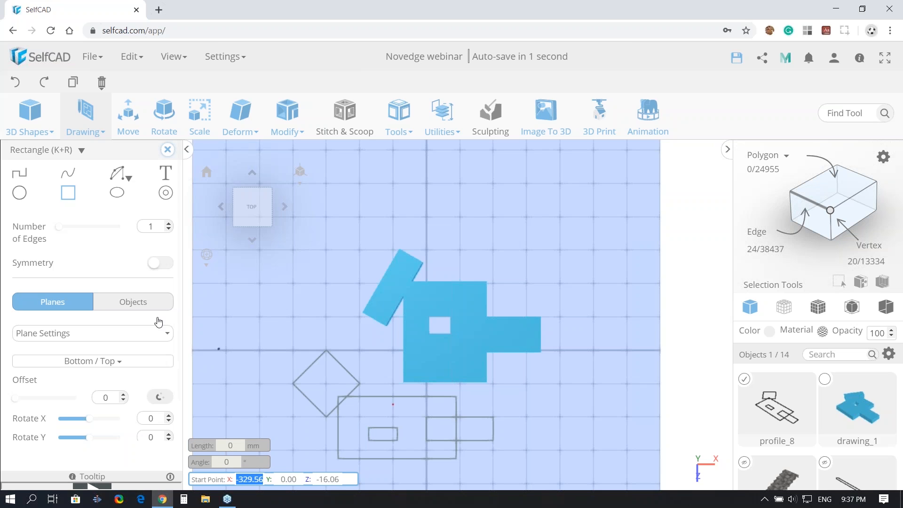
{"action": "left_click", "coordinate": [167, 149]}
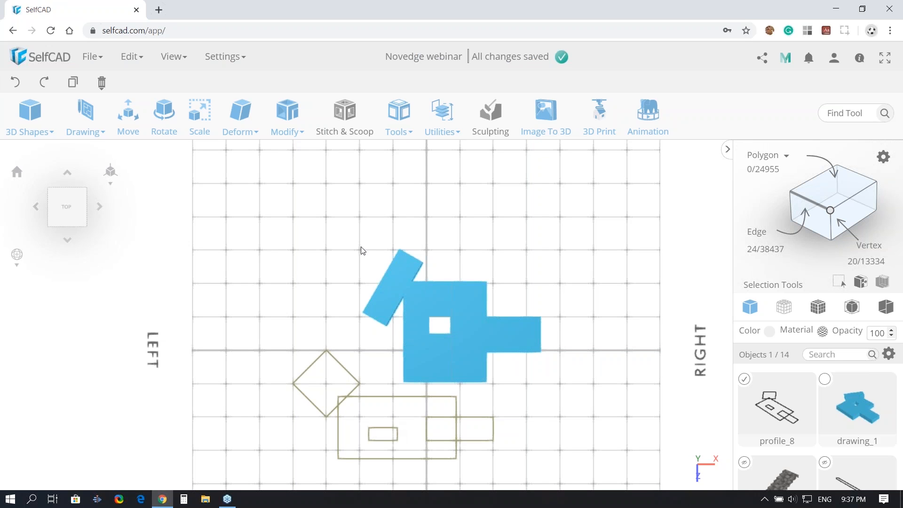
Fill the closed regions of the sketched rectangles with Fill Polygons
{"action": "left_click", "coordinate": [398, 116]}
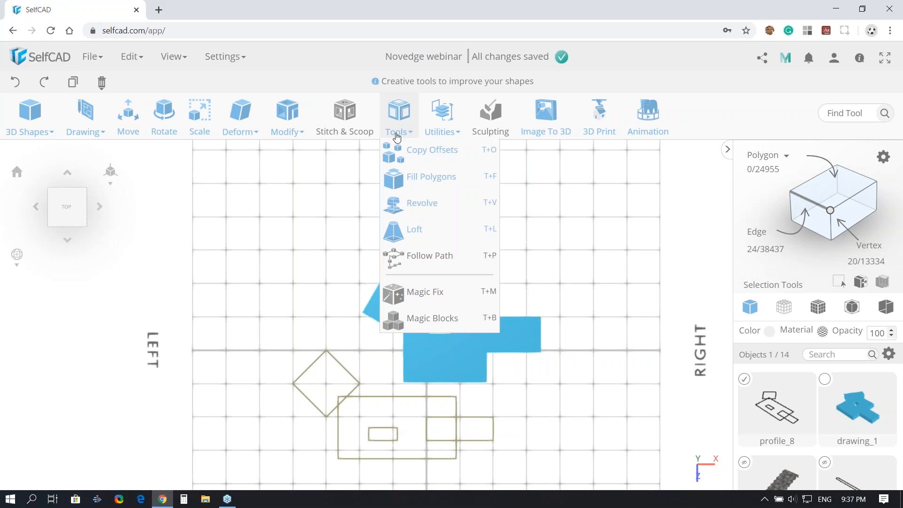
{"action": "left_click", "coordinate": [419, 176]}
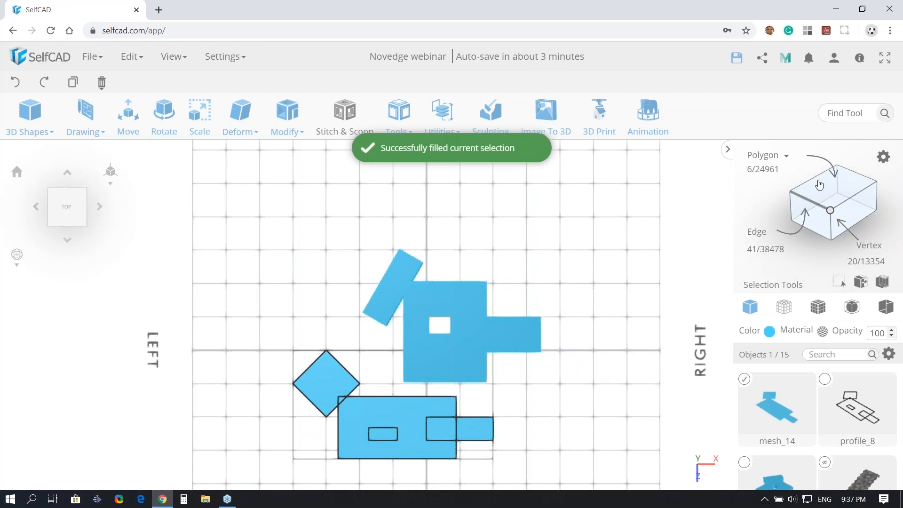
Switch the selection mode from Polygon to Face and try picking the overlap and outer part of the small filled rectangle
{"action": "left_click", "coordinate": [820, 185]}
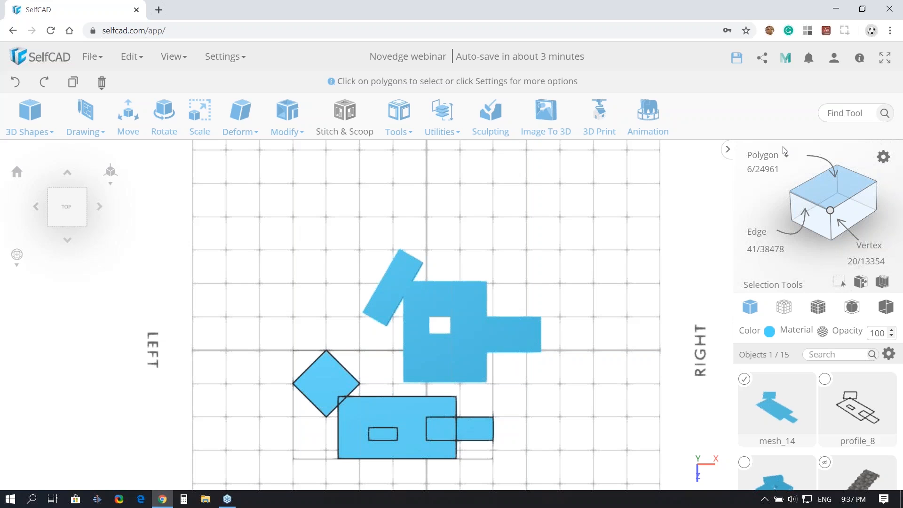
{"action": "left_click", "coordinate": [762, 172]}
{"action": "left_click", "coordinate": [441, 433]}
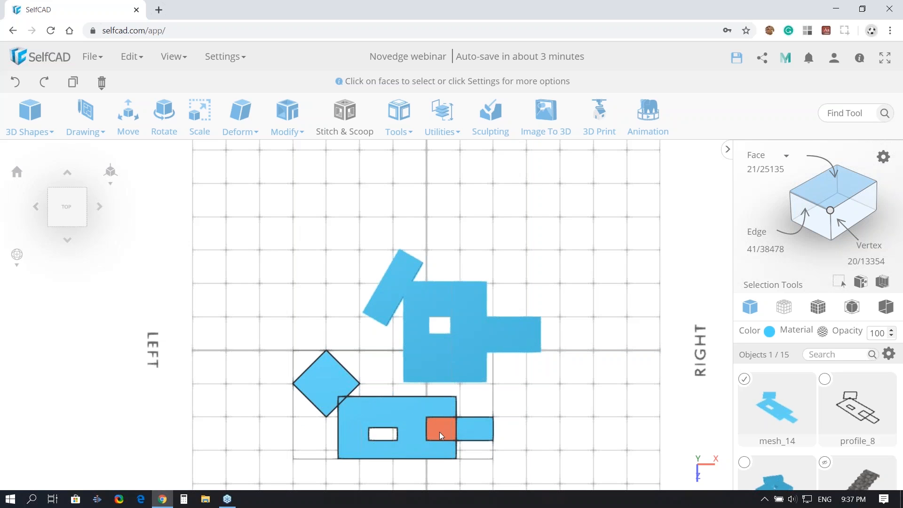
{"action": "left_click", "coordinate": [470, 431]}
Apply the Resolution tool to the filled rectangle mesh with a detail level of 0
{"action": "left_click", "coordinate": [283, 126]}
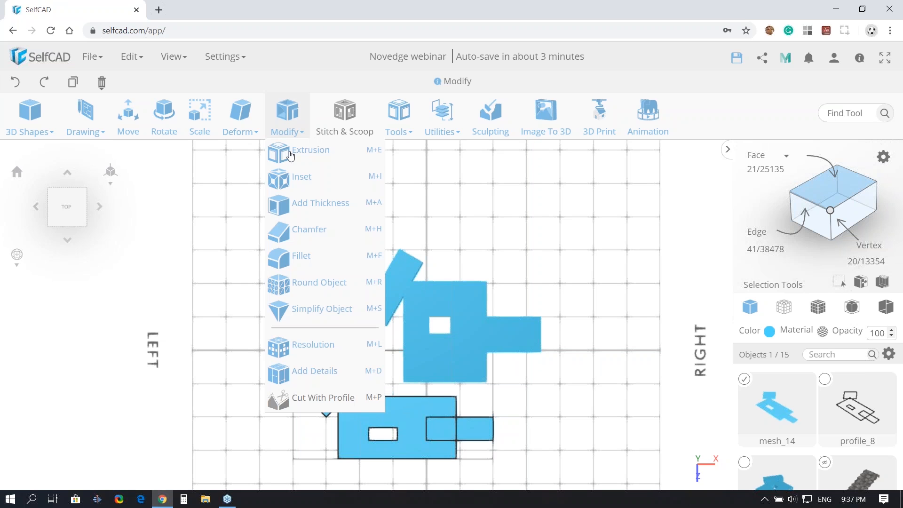
{"action": "left_click", "coordinate": [325, 343]}
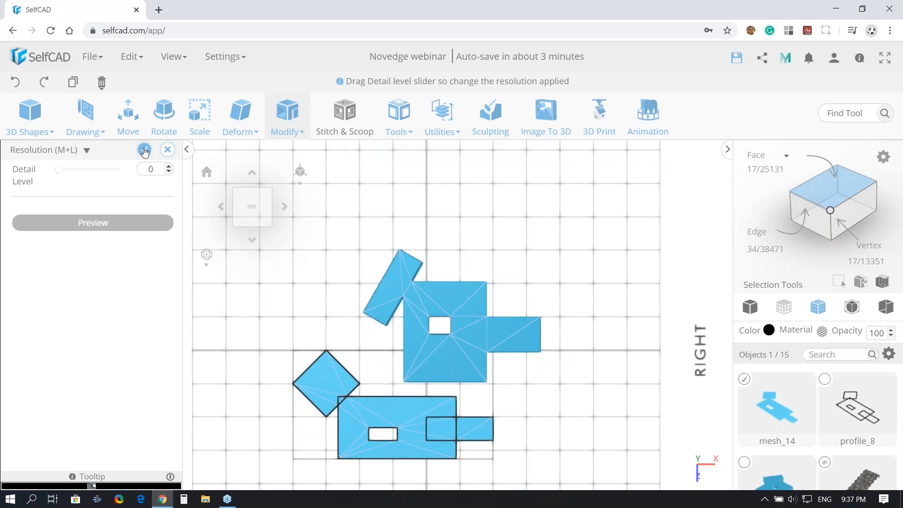
{"action": "left_click", "coordinate": [144, 150]}
{"action": "right_click_drag", "start_coordinate": [534, 411], "coordinate": [467, 356]}
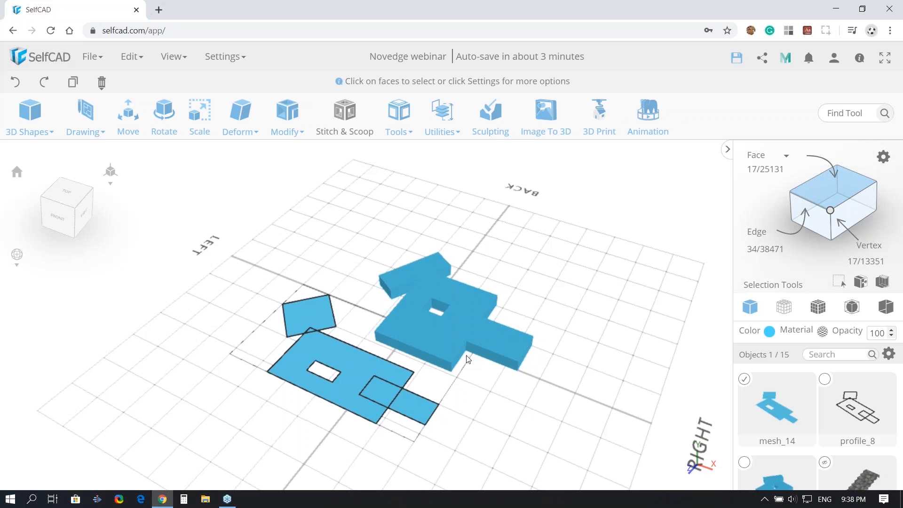
{"action": "mouse_move", "coordinate": [468, 360]}
{"action": "right_mouse_down"}
{"action": "mouse_move", "coordinate": [447, 332]}
{"action": "mouse_move", "coordinate": [466, 353]}
{"action": "mouse_move", "coordinate": [292, 377]}
{"action": "right_mouse_up"}
{"action": "mouse_move", "coordinate": [104, 140]}
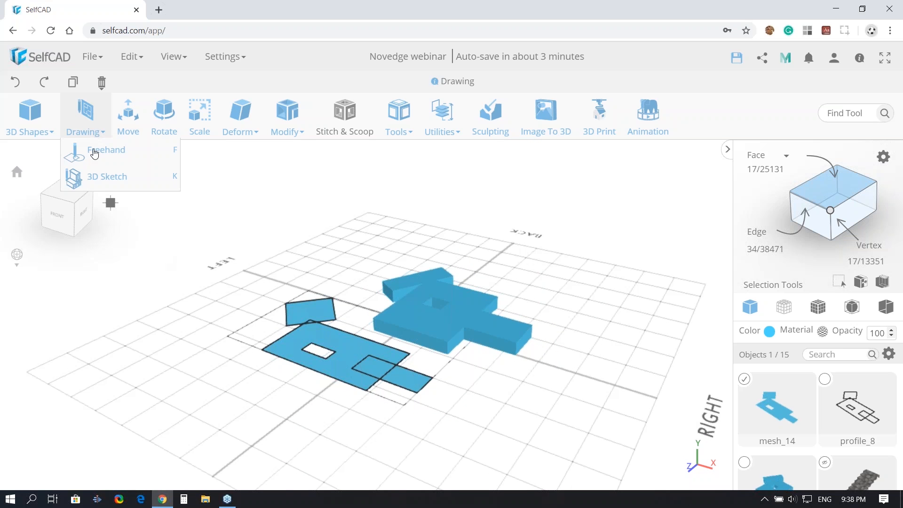
{"action": "left_click", "coordinate": [104, 177]}
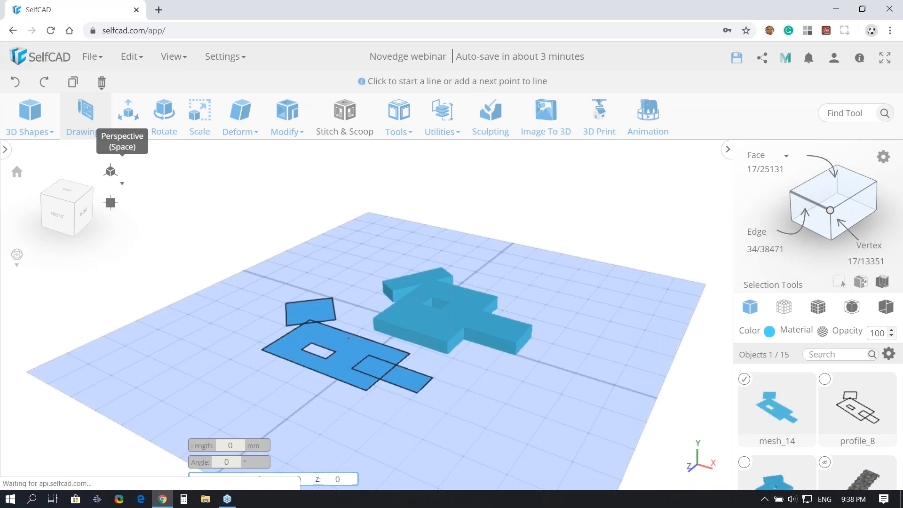
{"action": "left_click", "coordinate": [168, 150]}
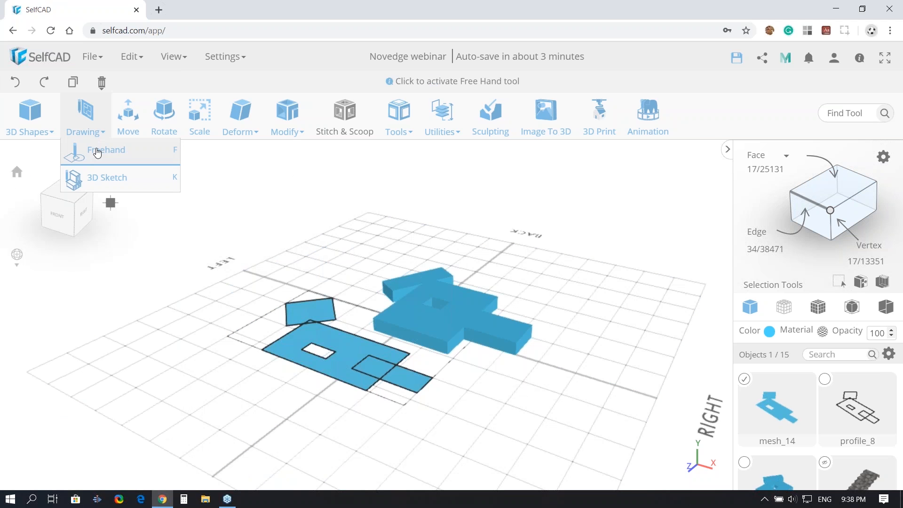
Draw an open path of three connected straight segments with the Freehand brush at width 5
{"action": "left_click", "coordinate": [94, 152]}
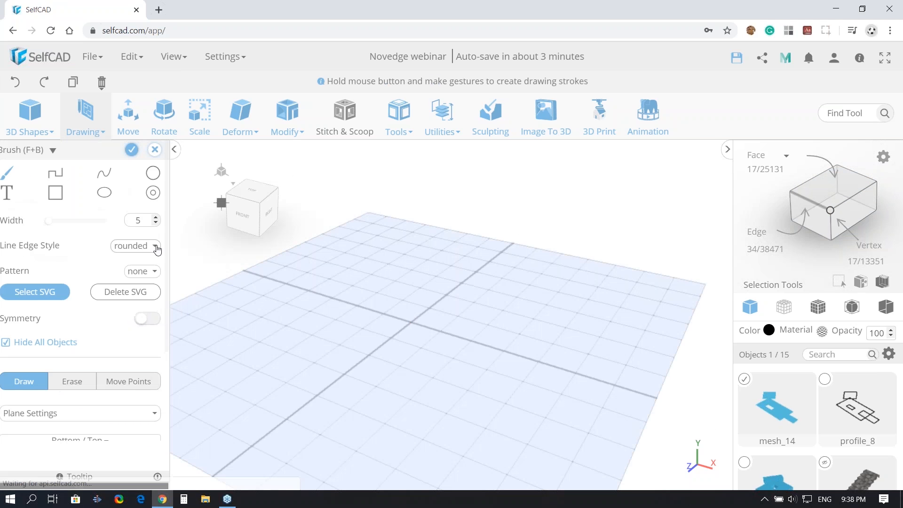
{"action": "left_click_drag", "start_coordinate": [306, 337], "coordinate": [346, 298]}
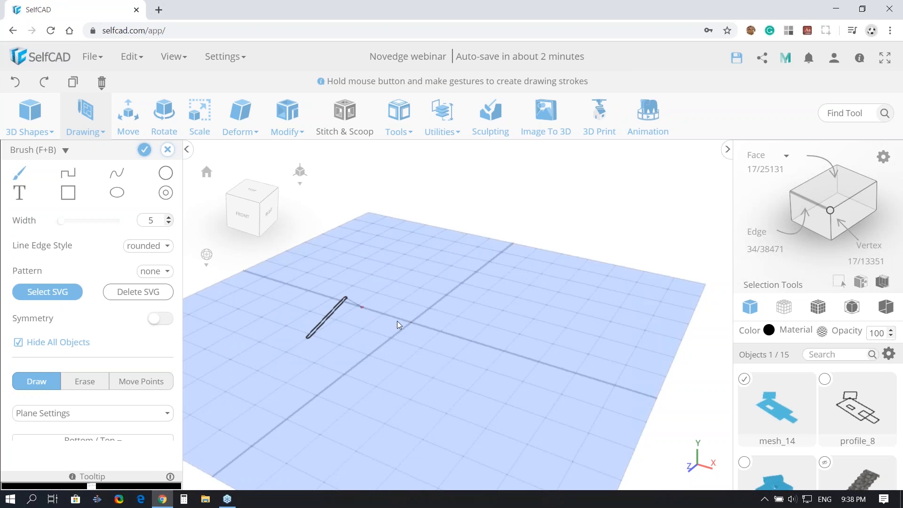
{"action": "left_click", "coordinate": [428, 344]}
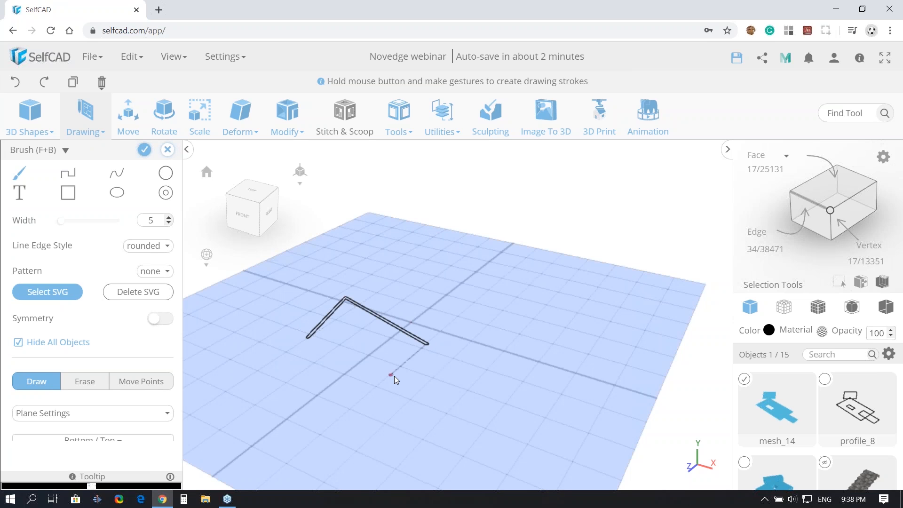
{"action": "left_click", "coordinate": [391, 375]}
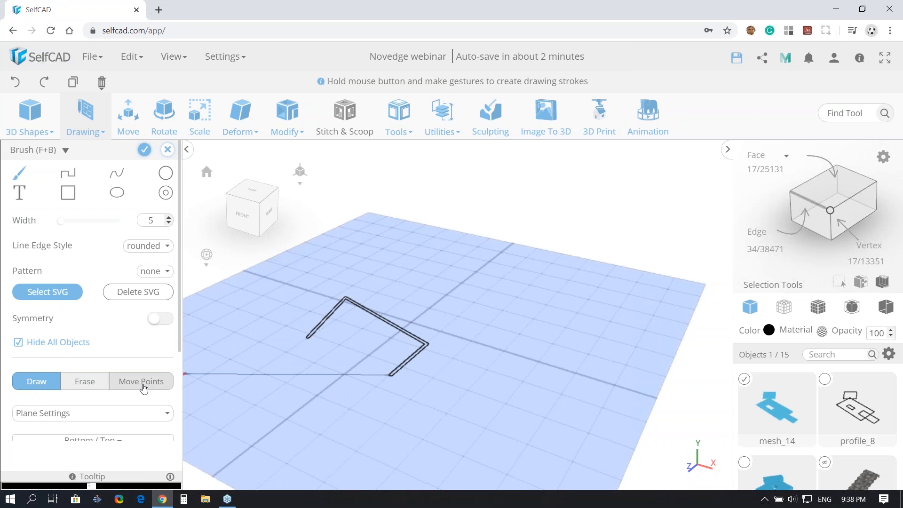
Reshape the open brush path by moving points at its free end and adjacent corner, and discard the Freehand drawing
{"action": "left_click", "coordinate": [144, 384]}
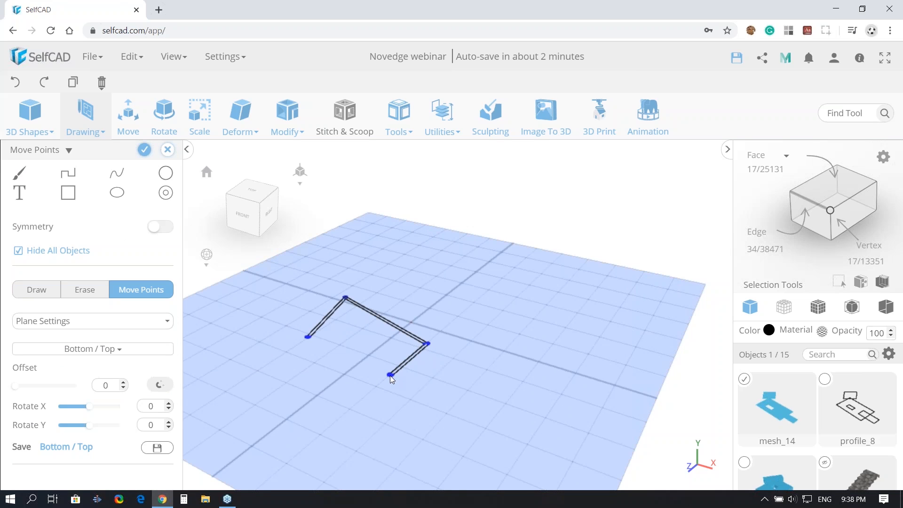
{"action": "scroll", "coordinate": [391, 375], "scroll_direction": "up", "scroll_amount": 1}
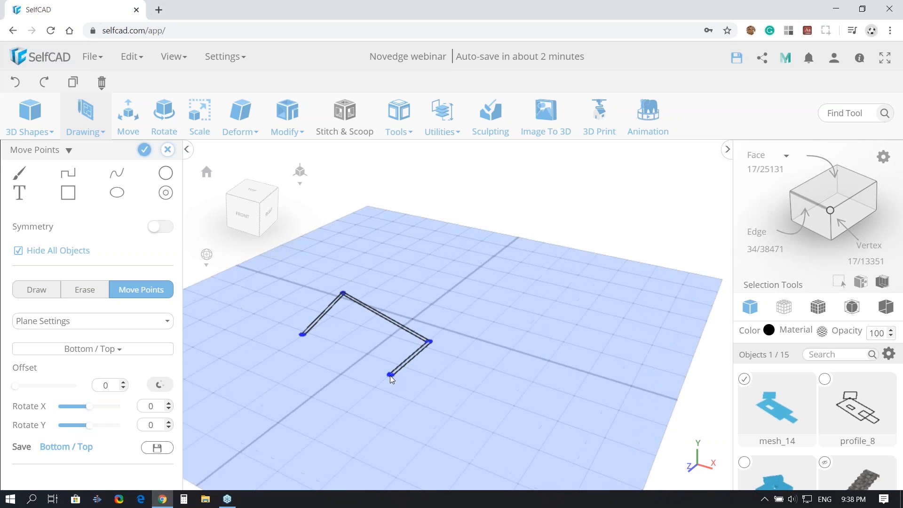
{"action": "scroll", "coordinate": [391, 379], "scroll_direction": "up", "scroll_amount": 2}
{"action": "mouse_move", "coordinate": [391, 376]}
{"action": "left_mouse_down"}
{"action": "mouse_move", "coordinate": [486, 390]}
{"action": "mouse_move", "coordinate": [484, 367]}
{"action": "mouse_move", "coordinate": [566, 354]}
{"action": "left_mouse_up"}
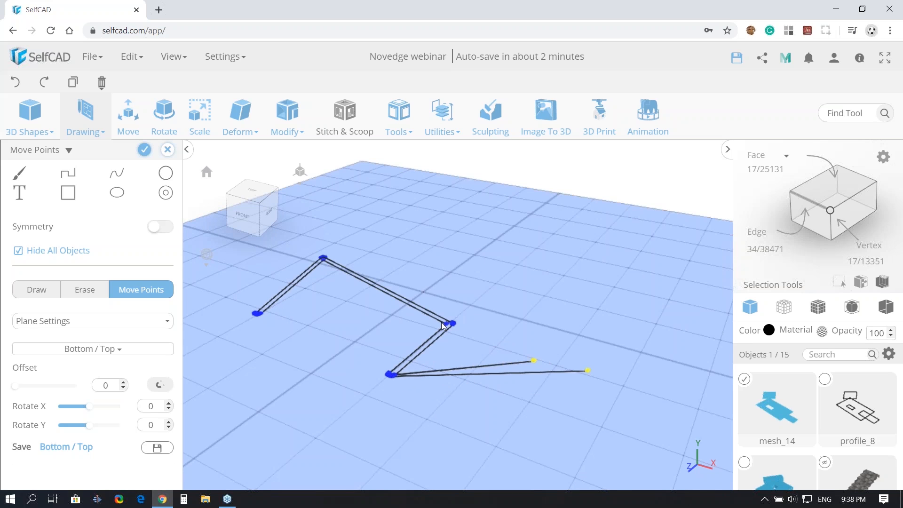
{"action": "right_click_drag", "start_coordinate": [444, 323], "coordinate": [441, 334]}
{"action": "left_click_drag", "start_coordinate": [443, 333], "coordinate": [379, 340]}
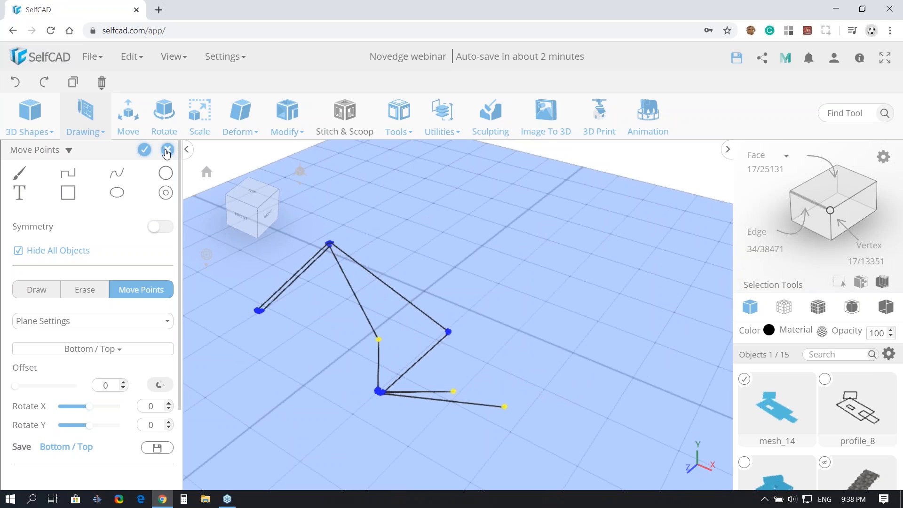
{"action": "left_click", "coordinate": [167, 151]}
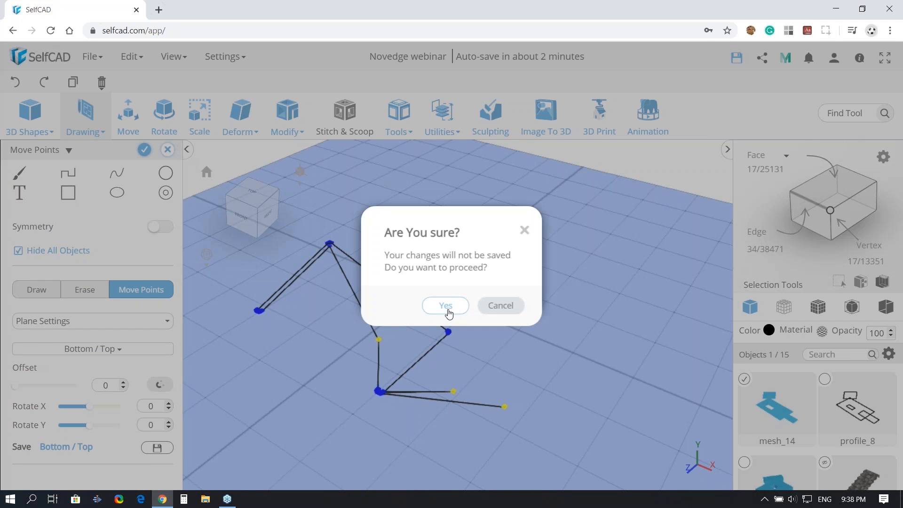
{"action": "left_click", "coordinate": [447, 305]}
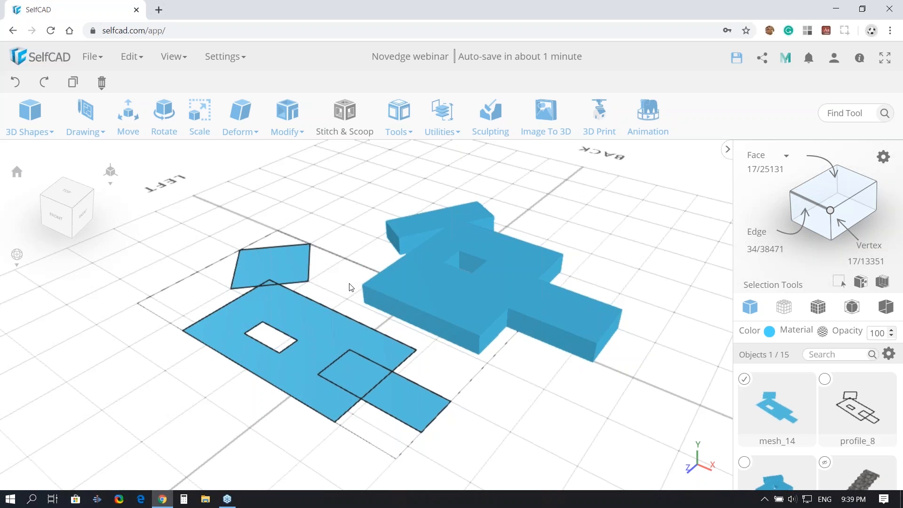
Draw a closed four-sided outline around the grid centre with the Freehand brush and discard it
{"action": "left_click", "coordinate": [29, 118]}
{"action": "left_click", "coordinate": [85, 124]}
{"action": "left_click", "coordinate": [111, 162]}
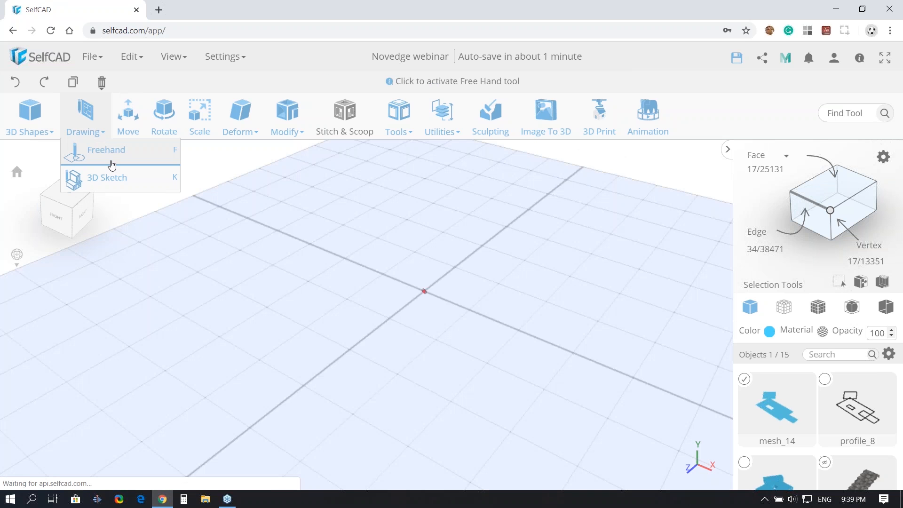
{"action": "left_click", "coordinate": [111, 162]}
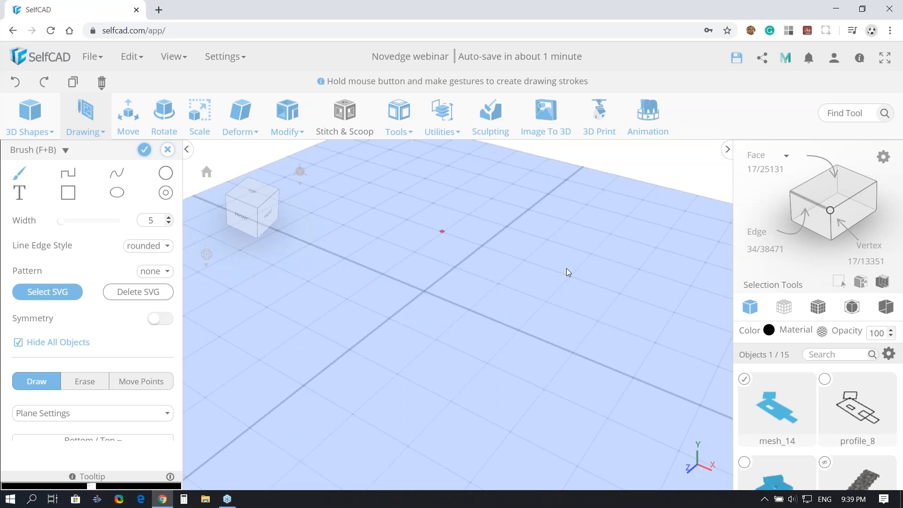
{"action": "mouse_move", "coordinate": [569, 272]}
{"action": "left_mouse_down"}
{"action": "mouse_move", "coordinate": [635, 299]}
{"action": "mouse_move", "coordinate": [537, 420]}
{"action": "left_mouse_up"}
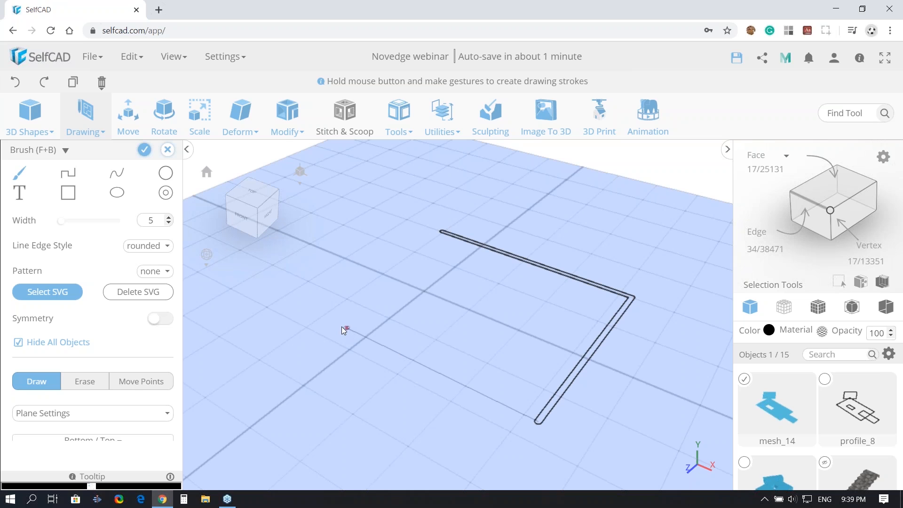
{"action": "left_click_drag", "start_coordinate": [342, 327], "coordinate": [443, 233]}
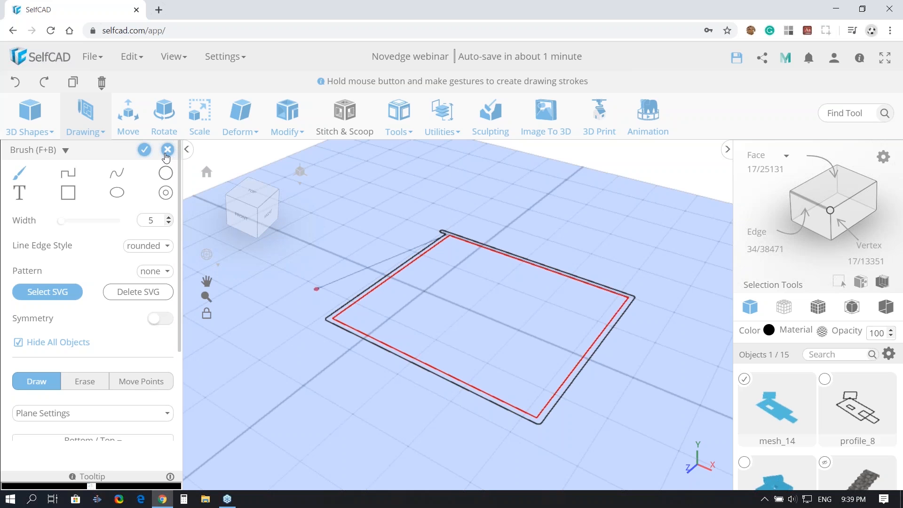
{"action": "left_click", "coordinate": [167, 151]}
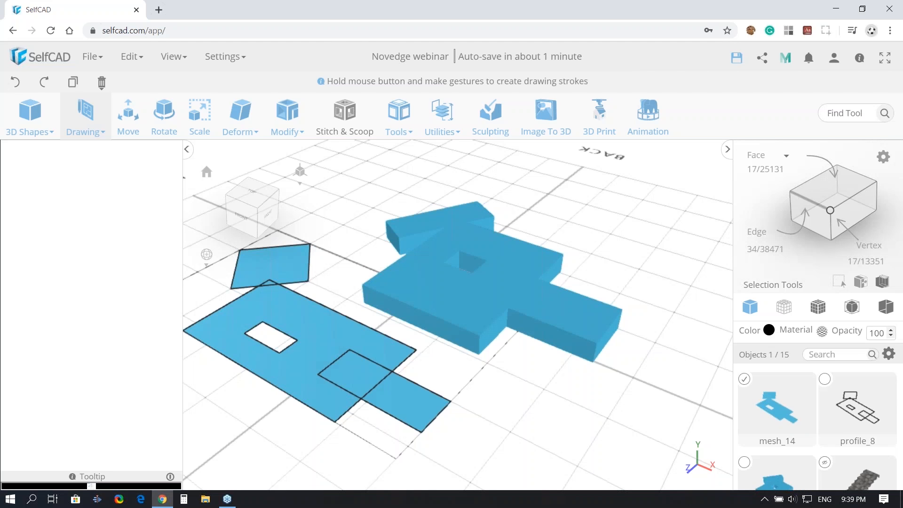
Delete the filled rectangle mesh, the Freehand solid and the sketched rectangle profile
{"action": "mouse_move", "coordinate": [102, 83]}
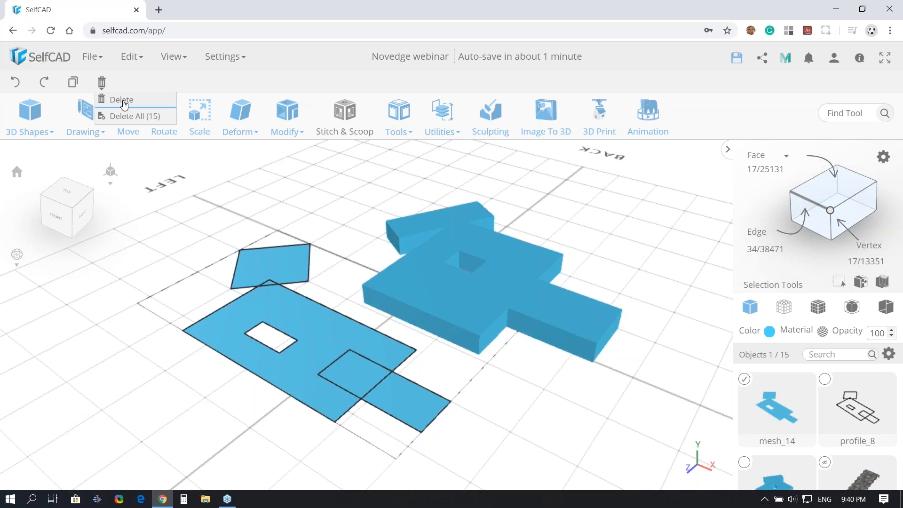
{"action": "left_click", "coordinate": [123, 100]}
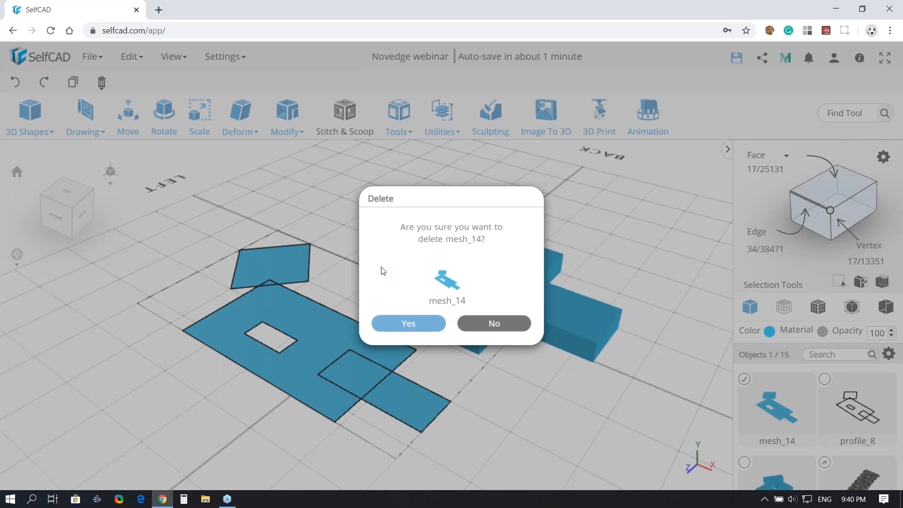
{"action": "left_click", "coordinate": [413, 321]}
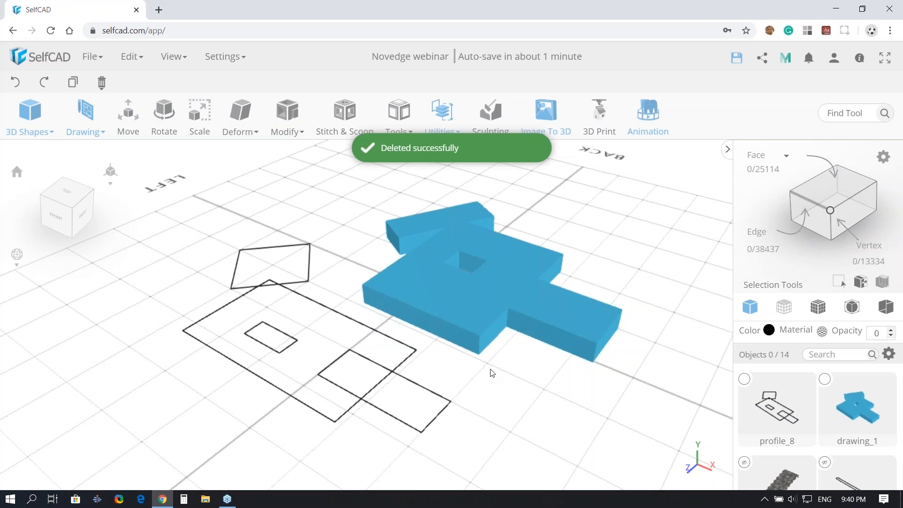
{"action": "left_click", "coordinate": [452, 324]}
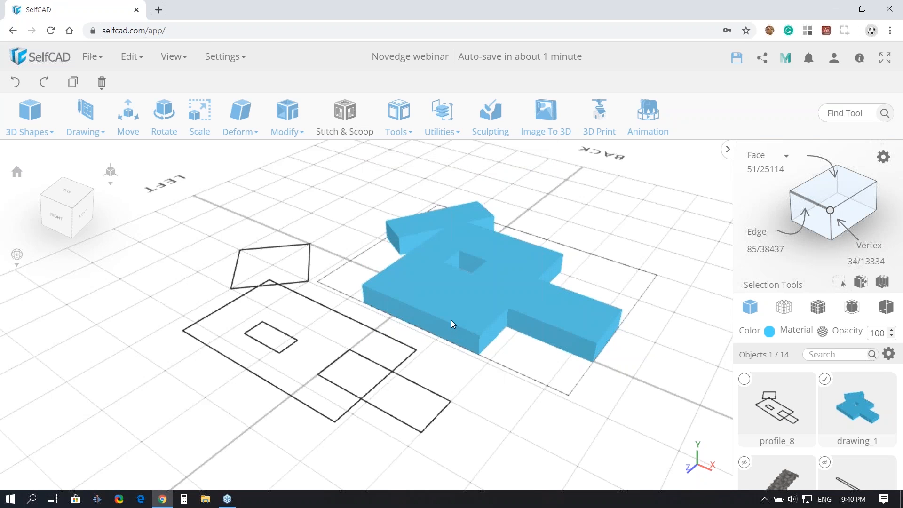
{"action": "key", "text": "Delete"}
{"action": "key", "text": "Return"}
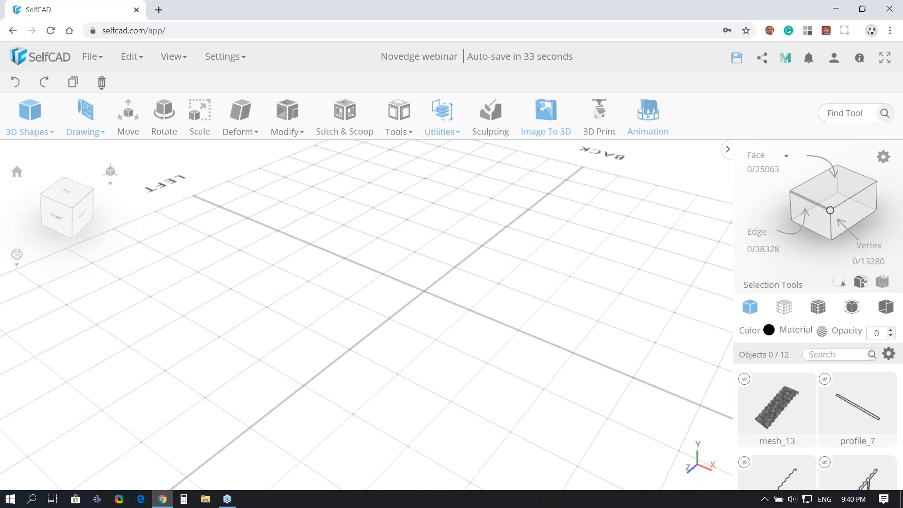
Add a cube to the empty grid and inset its front face to form a smaller square
{"action": "left_click", "coordinate": [32, 120]}
{"action": "left_click_drag", "start_coordinate": [38, 158], "coordinate": [450, 325]}
{"action": "left_click_drag", "start_coordinate": [365, 400], "coordinate": [398, 380]}
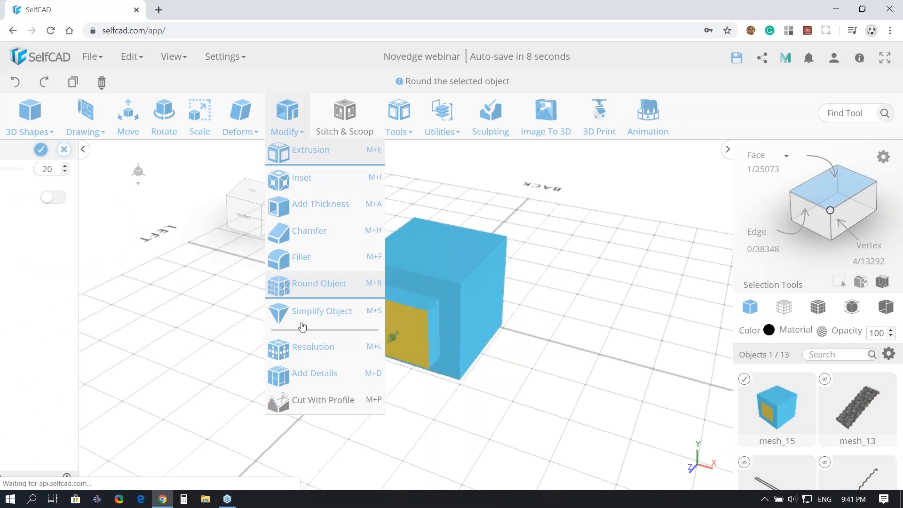
Extrude the inner square on the cube's front face by -100 to cut an opening into the cube
{"action": "left_click", "coordinate": [311, 149]}
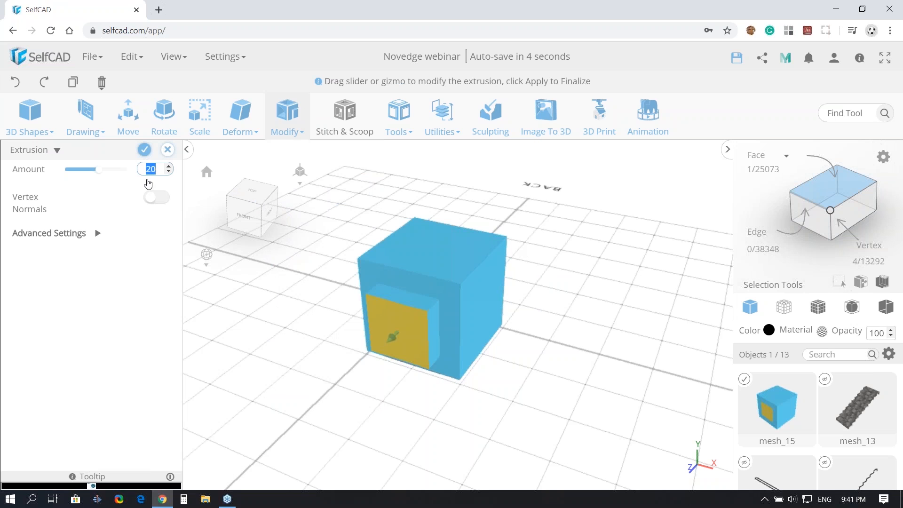
{"action": "key", "text": "BackSpace"}
{"action": "type", "text": "-100"}
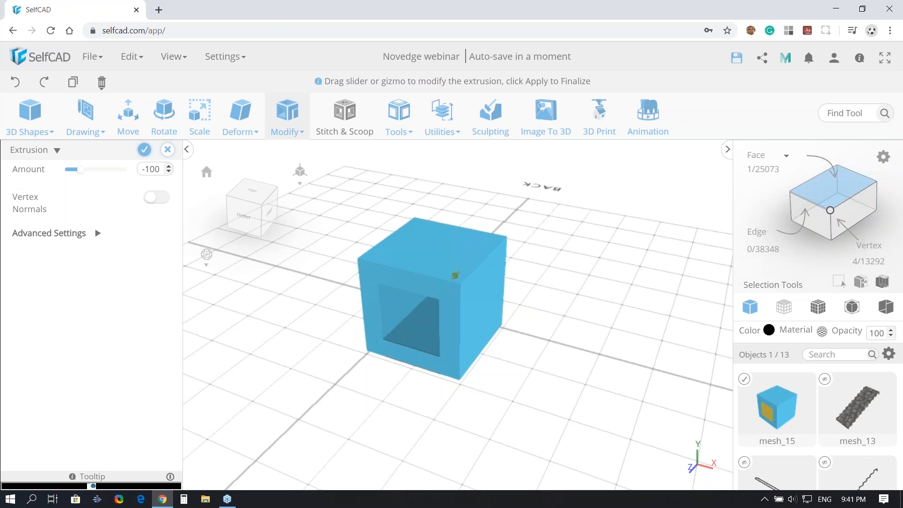
{"action": "key", "text": "Return"}
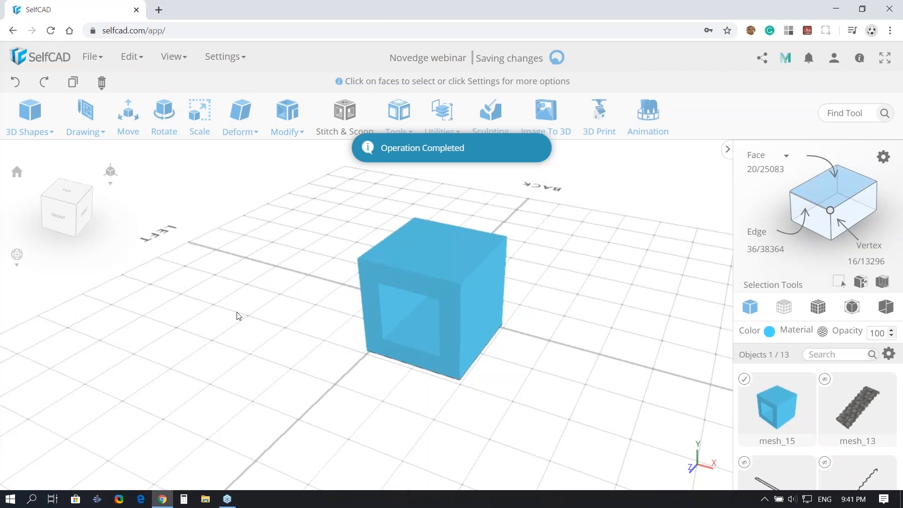
{"action": "left_click_drag", "start_coordinate": [238, 316], "coordinate": [393, 253]}
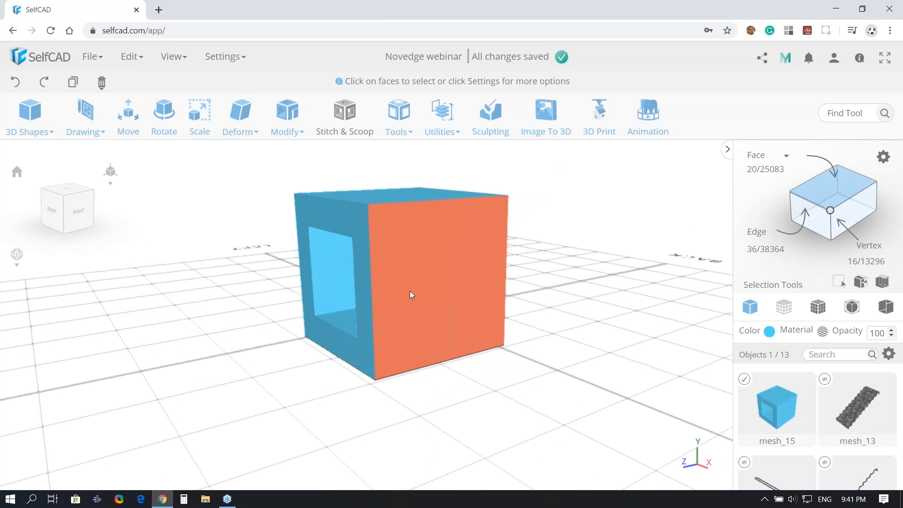
{"action": "left_click", "coordinate": [85, 123]}
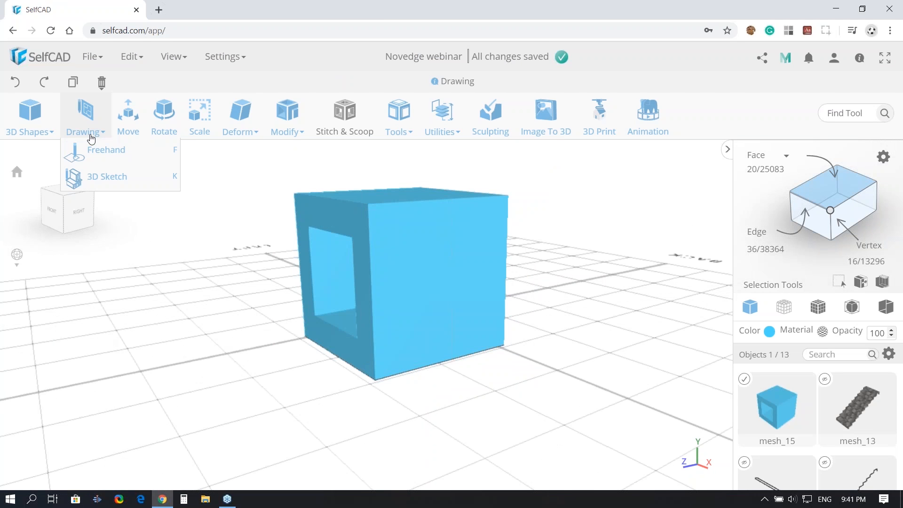
{"action": "left_click", "coordinate": [100, 176]}
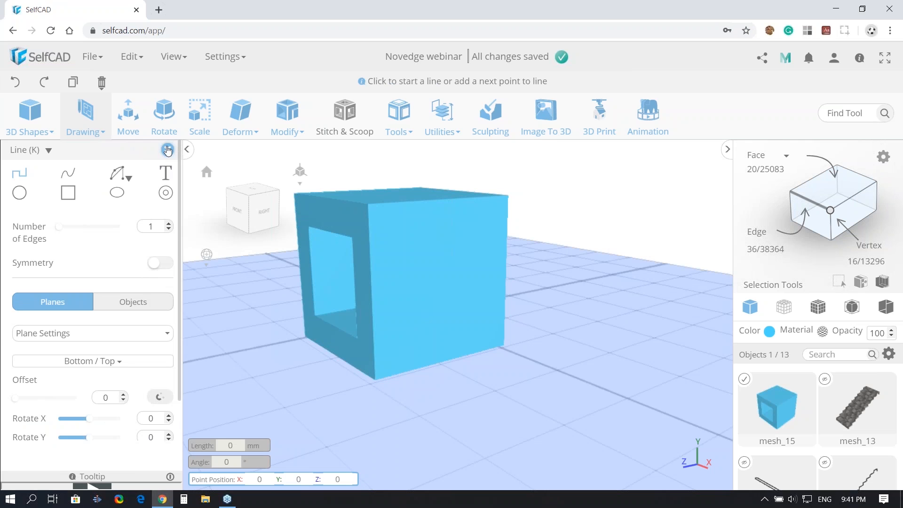
{"action": "left_click", "coordinate": [167, 150]}
{"action": "left_click", "coordinate": [187, 150]}
{"action": "left_click", "coordinate": [285, 123]}
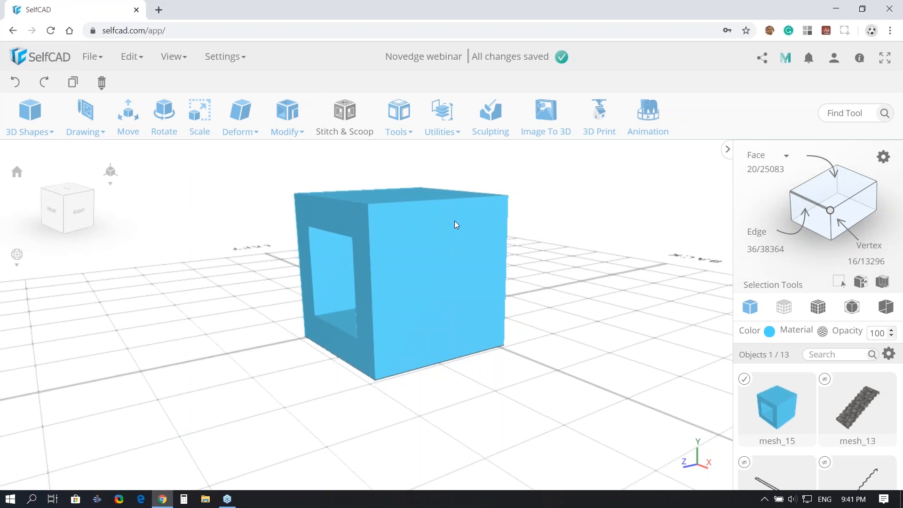
{"action": "left_click_drag", "start_coordinate": [359, 391], "coordinate": [414, 313]}
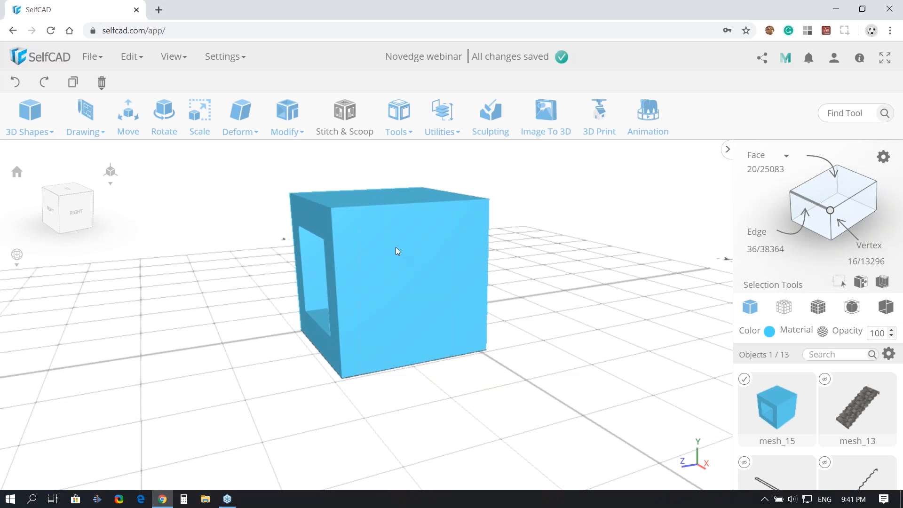
{"action": "left_click_drag", "start_coordinate": [338, 396], "coordinate": [473, 387]}
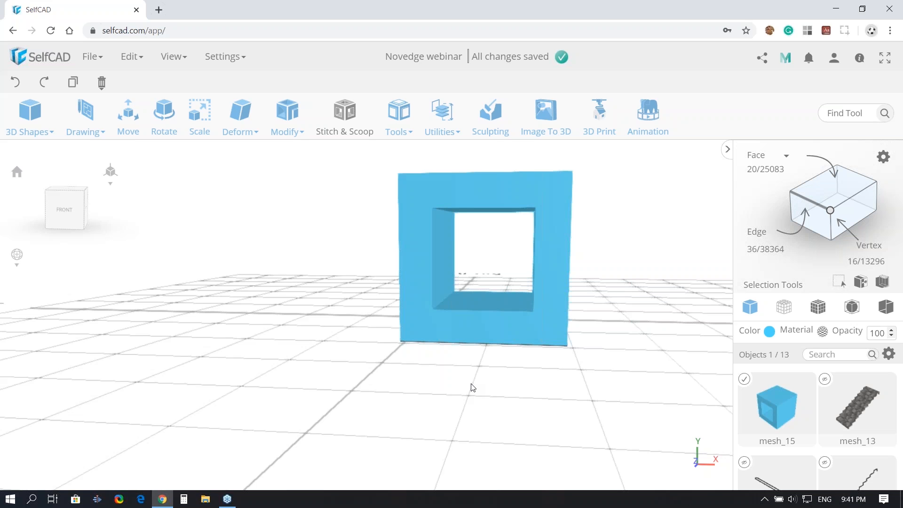
{"action": "right_click_drag", "start_coordinate": [471, 384], "coordinate": [453, 382]}
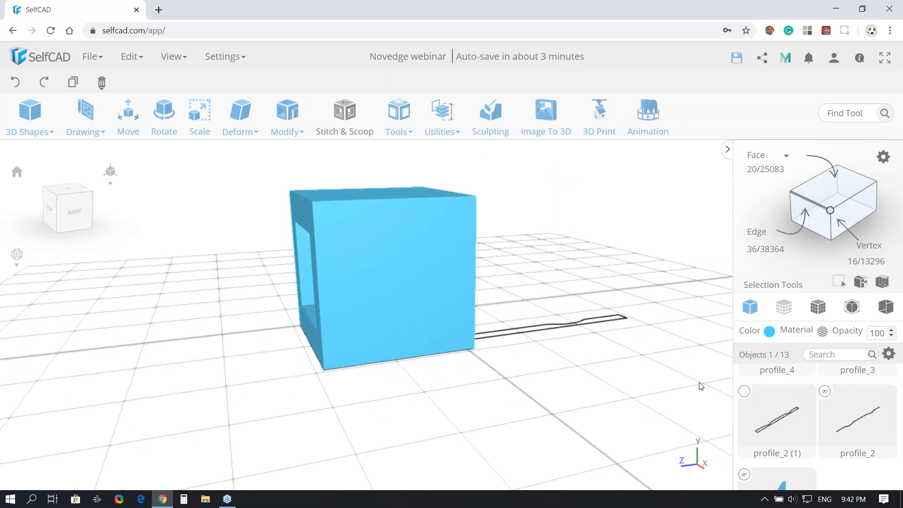
Reveal the hidden staircase objects and isolate the cube together with profile_3
{"action": "scroll", "coordinate": [812, 409], "scroll_direction": "up", "scroll_amount": 3}
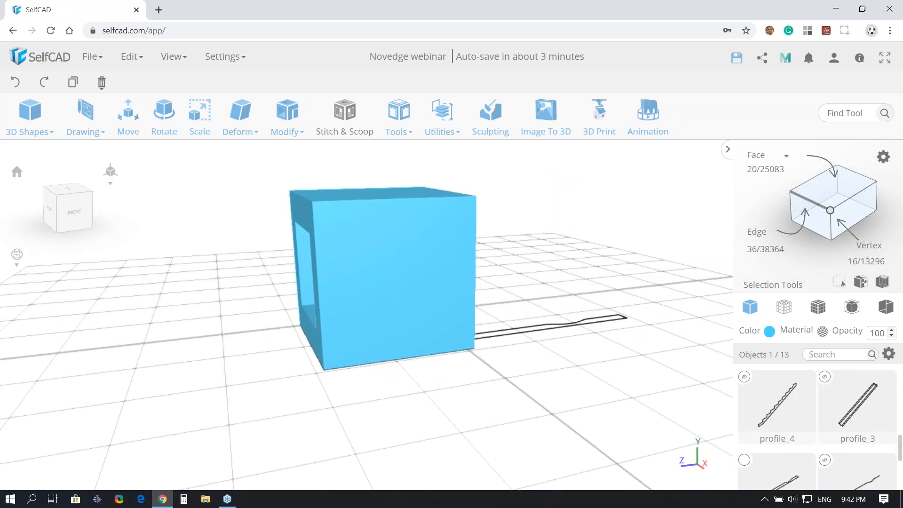
{"action": "left_click", "coordinate": [826, 427]}
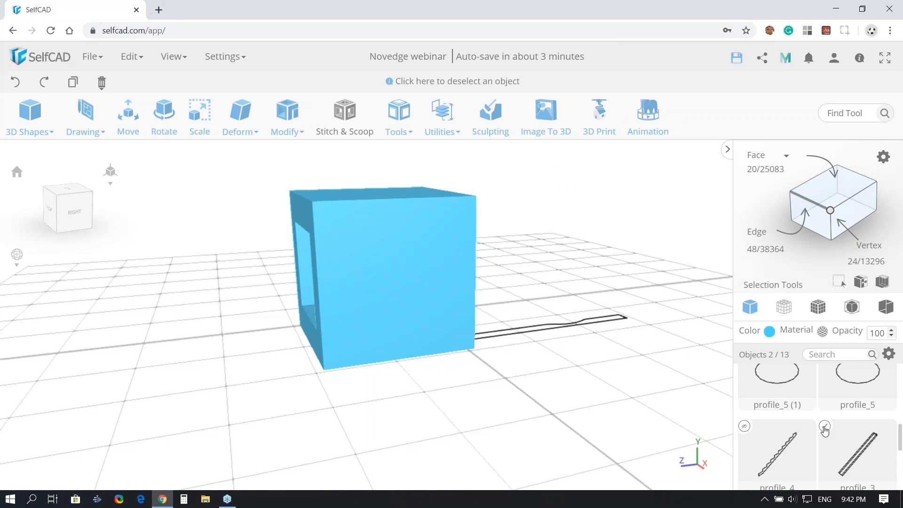
{"action": "left_click", "coordinate": [826, 427]}
{"action": "scroll", "coordinate": [826, 429], "scroll_direction": "up", "scroll_amount": 2}
{"action": "scroll", "coordinate": [749, 393], "scroll_direction": "up", "scroll_amount": 3}
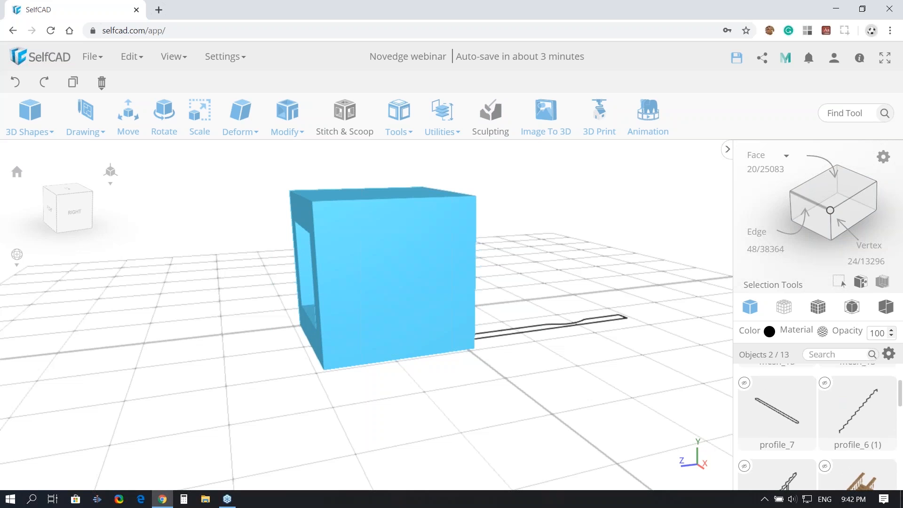
{"action": "left_click", "coordinate": [745, 386]}
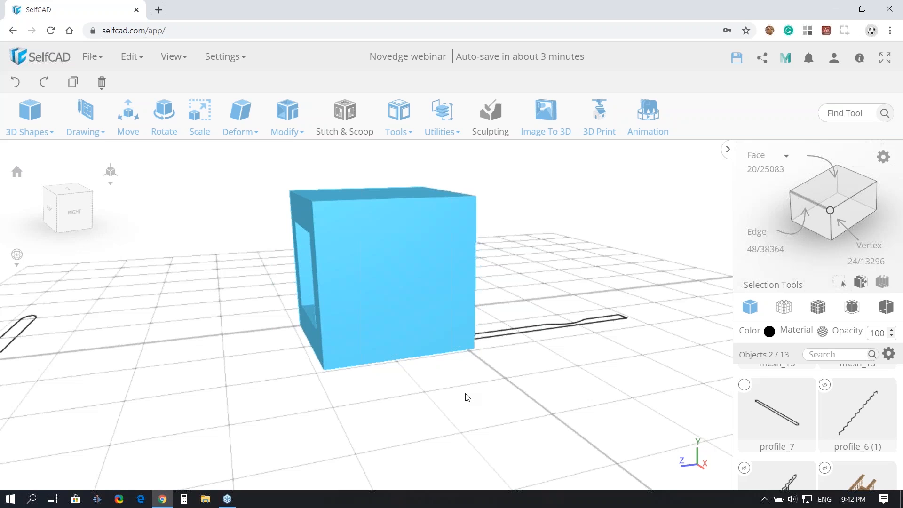
{"action": "scroll", "coordinate": [466, 397], "scroll_direction": "down", "scroll_amount": 3}
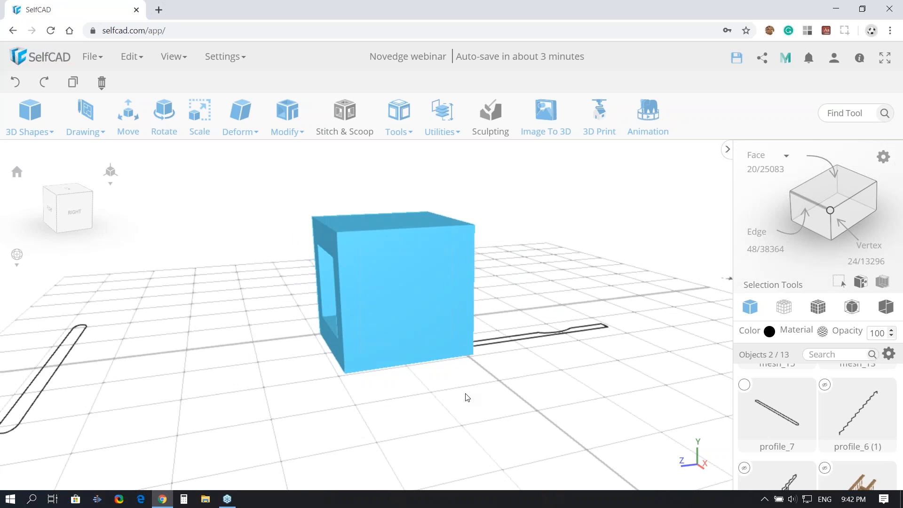
{"action": "left_click", "coordinate": [890, 354]}
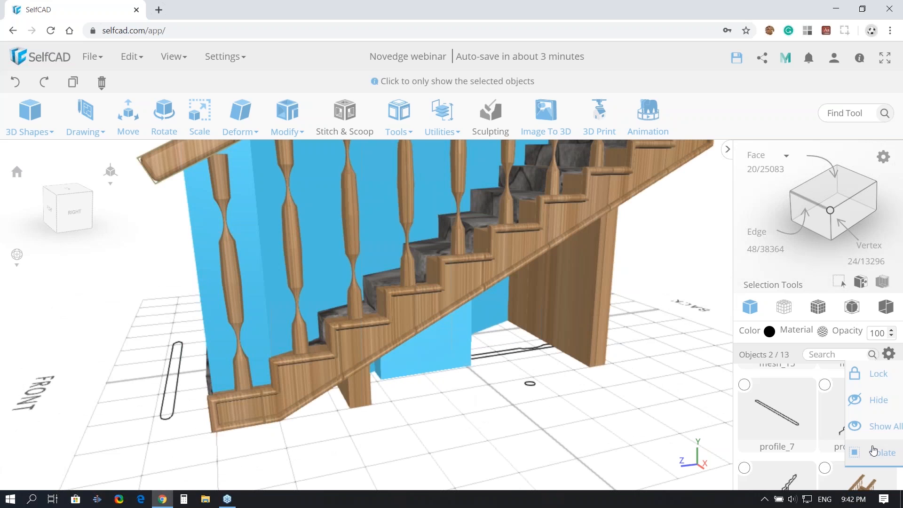
{"action": "left_click", "coordinate": [874, 451]}
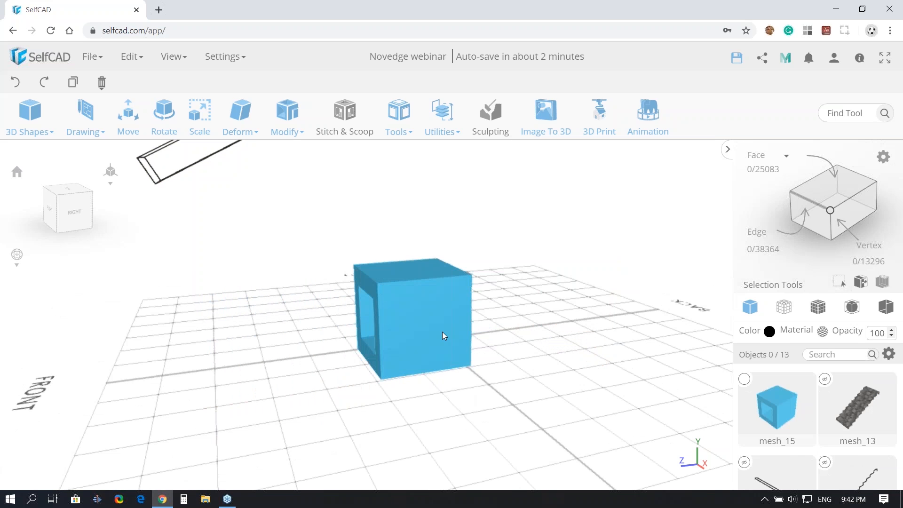
Keep only the narrow rounded outline profile_7 and the stepped stair line profile_6 (1) visible on the grid
{"action": "left_click_drag", "start_coordinate": [444, 336], "coordinate": [248, 311]}
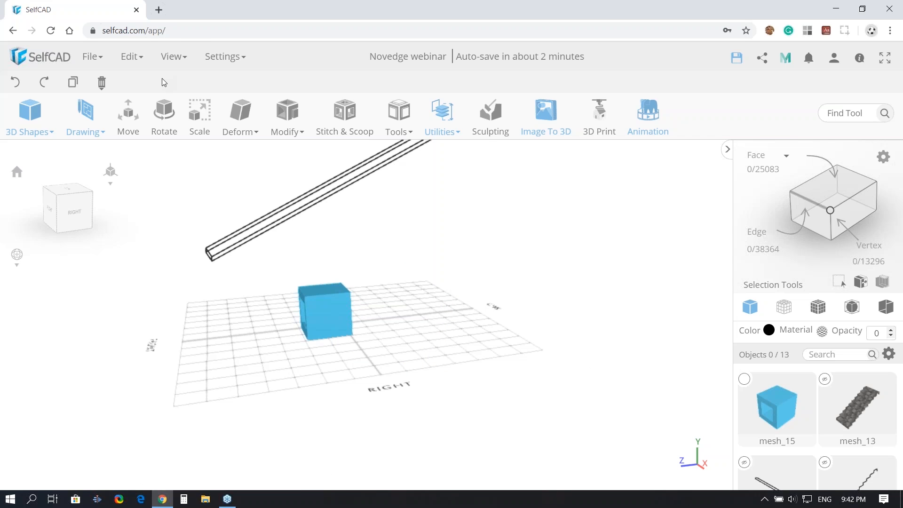
{"action": "left_click", "coordinate": [174, 57]}
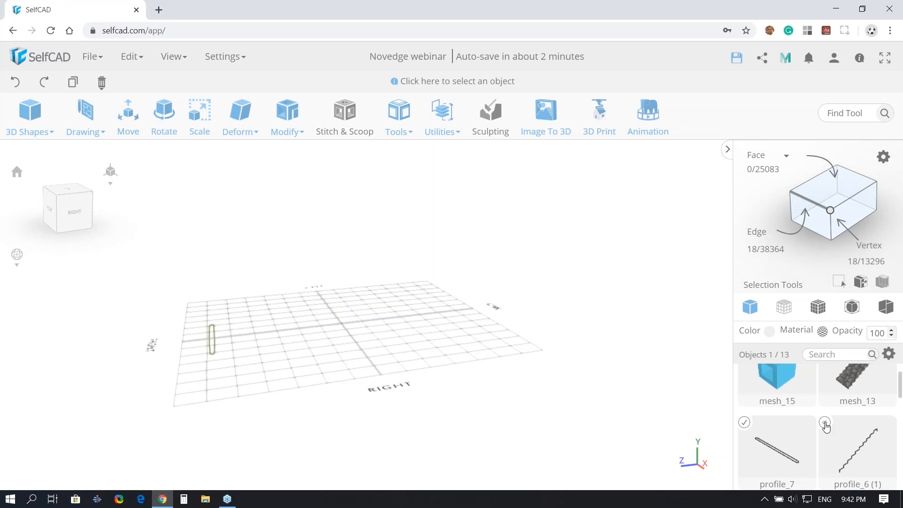
{"action": "left_click", "coordinate": [826, 424]}
{"action": "right_click_drag", "start_coordinate": [438, 332], "coordinate": [413, 357]}
{"action": "scroll", "coordinate": [243, 408], "scroll_direction": "up", "scroll_amount": 3}
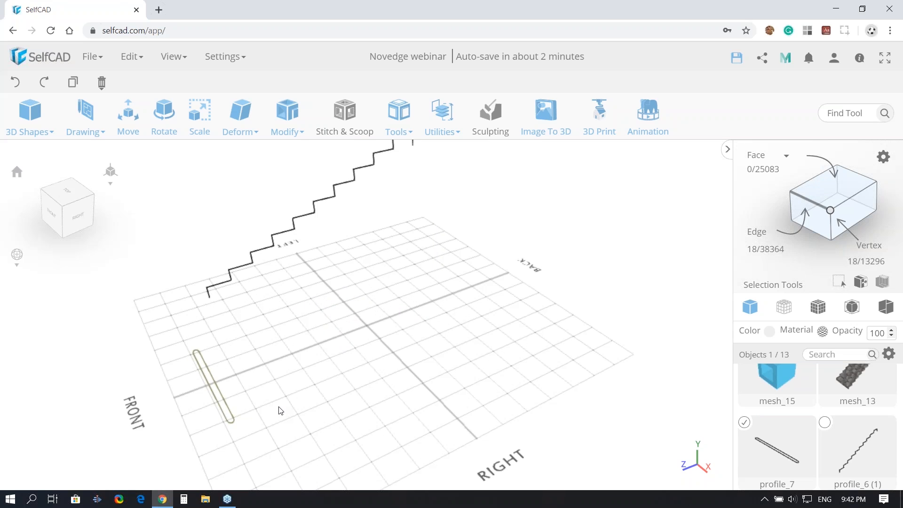
Add a vertex midway along the back-facing long side of the rounded outline profile_7 with Add Details
{"action": "left_click", "coordinate": [219, 394]}
{"action": "scroll", "coordinate": [220, 393], "scroll_direction": "up", "scroll_amount": 3}
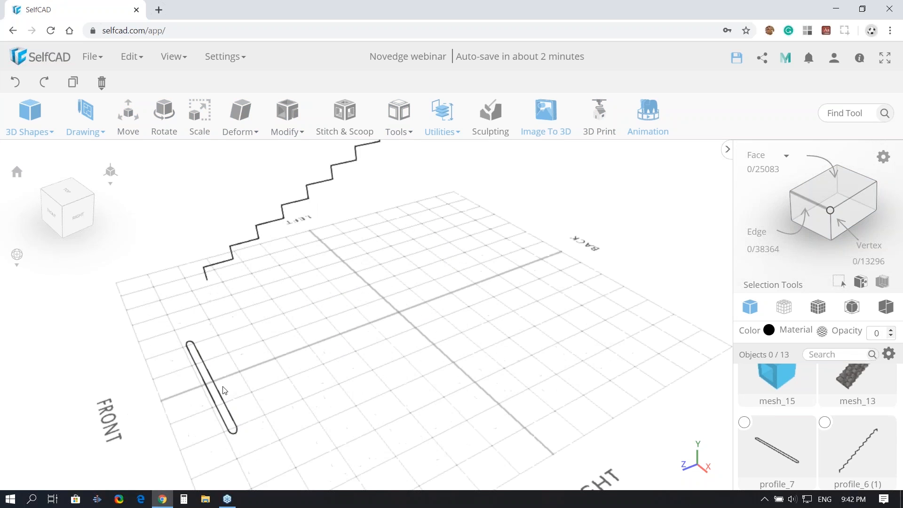
{"action": "left_click", "coordinate": [240, 130]}
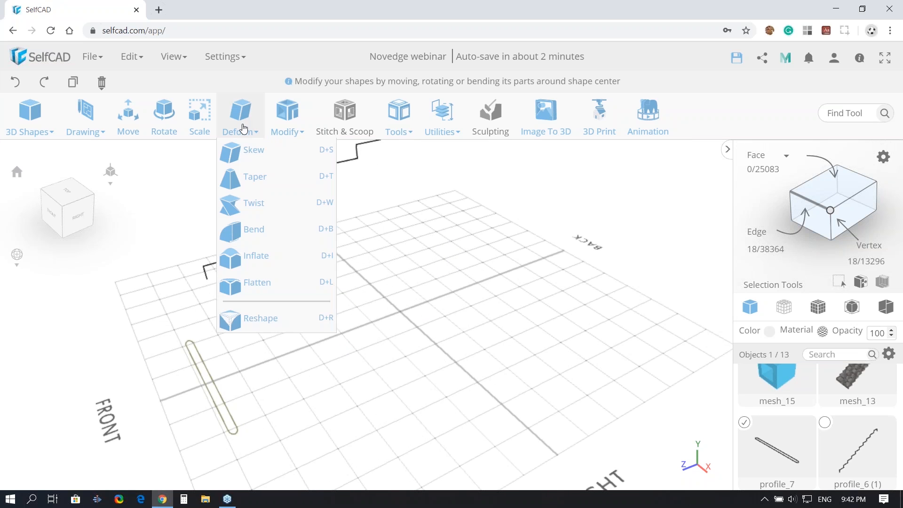
{"action": "left_click", "coordinate": [286, 129]}
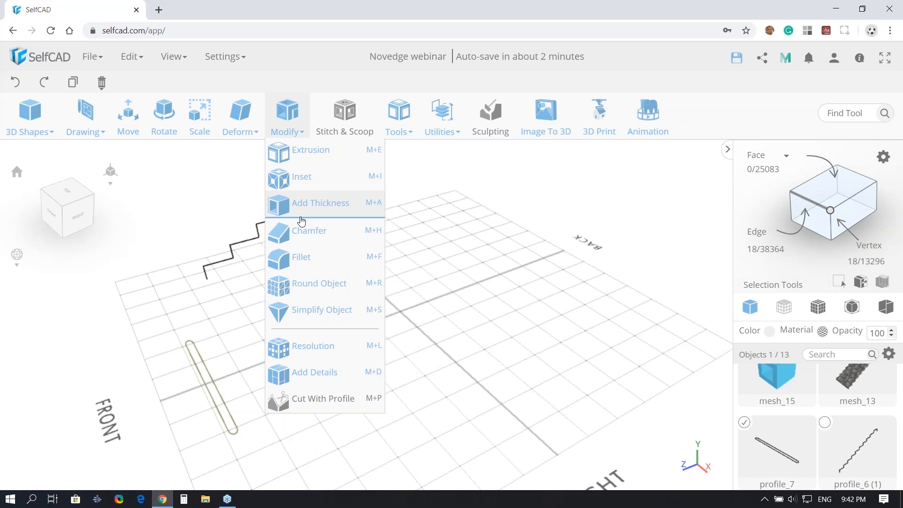
{"action": "left_click", "coordinate": [303, 371]}
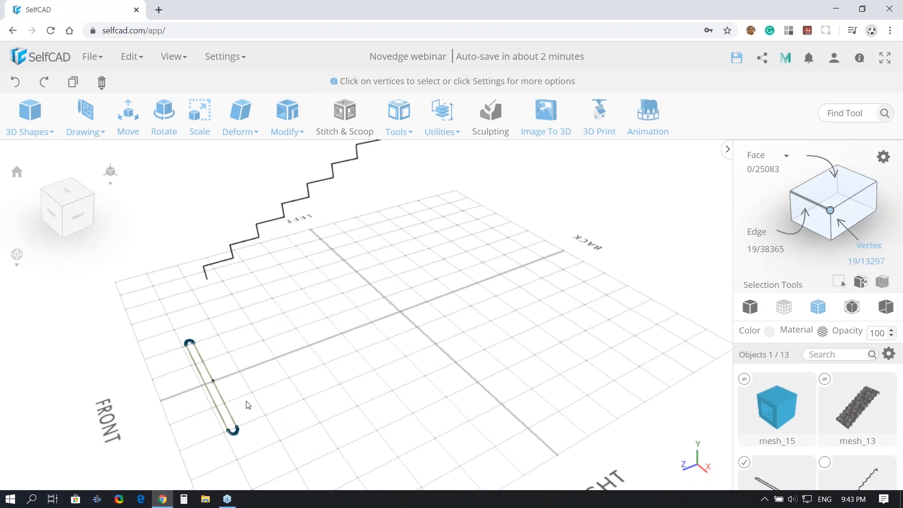
Move the new vertex on profile_7 outward along the Z axis to about 278
{"action": "left_click", "coordinate": [216, 383]}
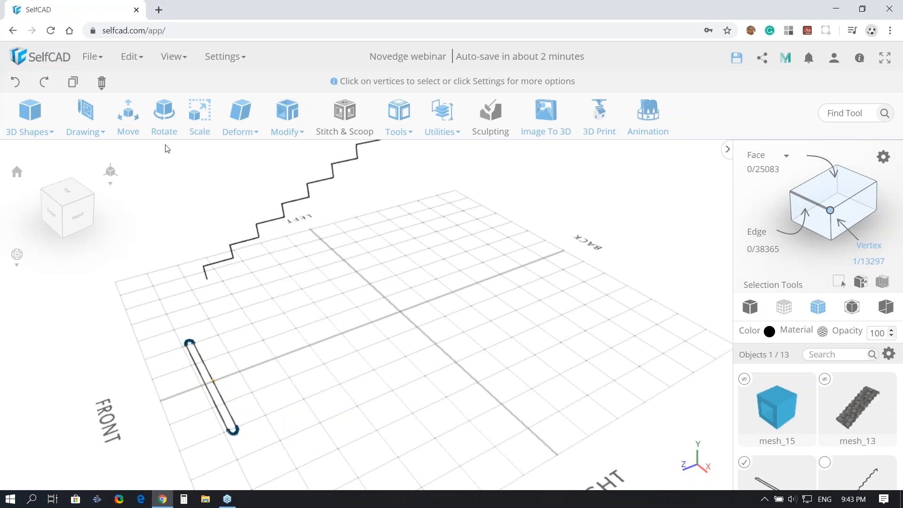
{"action": "left_click", "coordinate": [135, 134]}
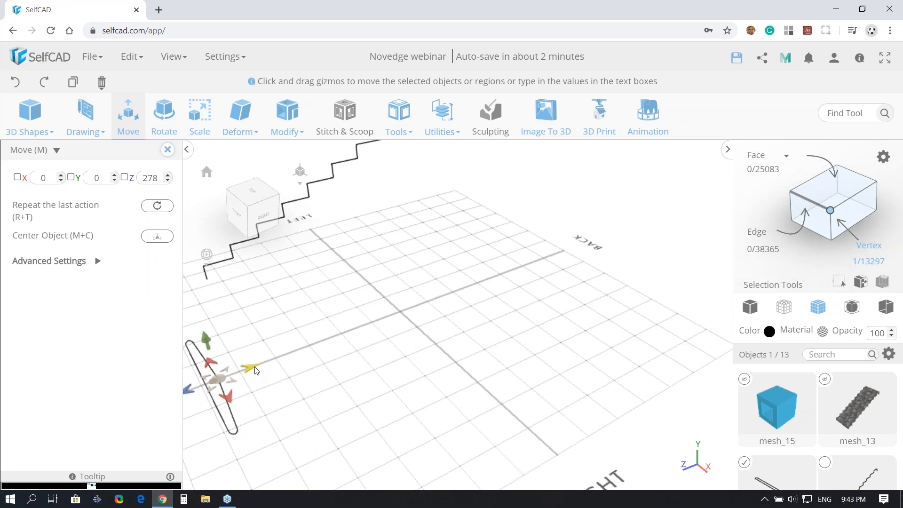
{"action": "left_click", "coordinate": [167, 151]}
Sweep the reshaped profile_7 outline along the stepped stair line with Follow Path
{"action": "double_click", "coordinate": [217, 377]}
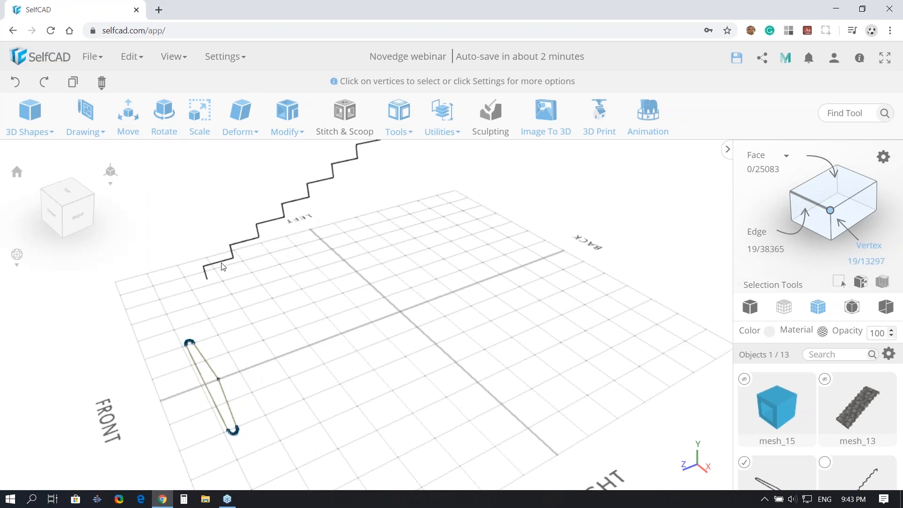
{"action": "left_click", "coordinate": [221, 262]}
{"action": "left_click", "coordinate": [398, 124]}
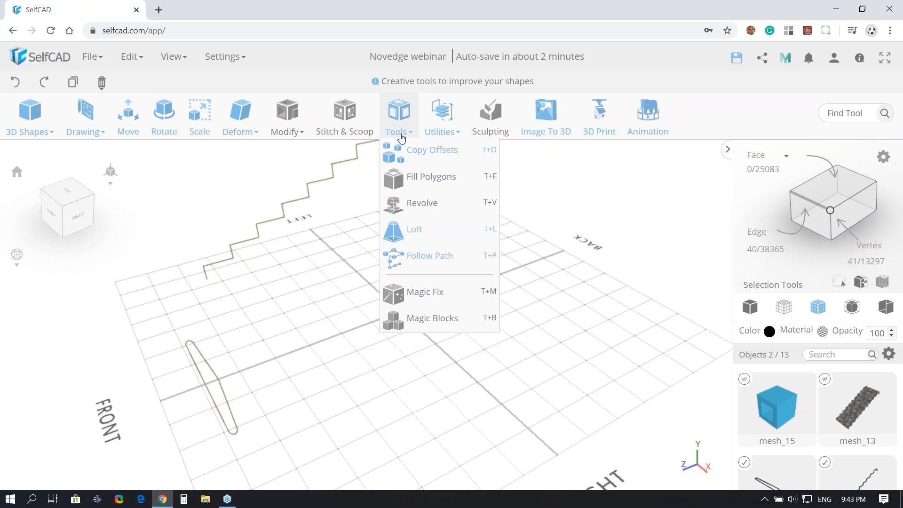
{"action": "left_click", "coordinate": [429, 259]}
Examine the Follow Path stair preview from close up and several sides, and discard it
{"action": "left_click_drag", "start_coordinate": [302, 333], "coordinate": [385, 339]}
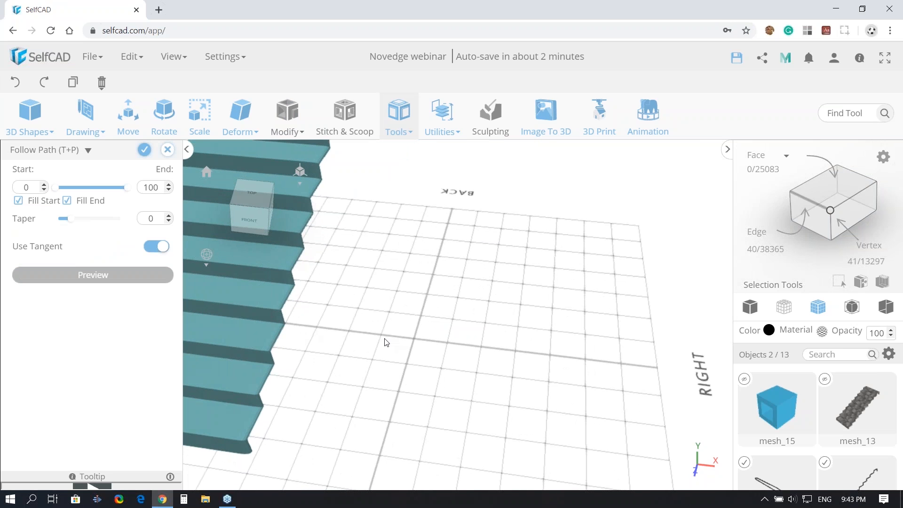
{"action": "key", "text": "Left"}
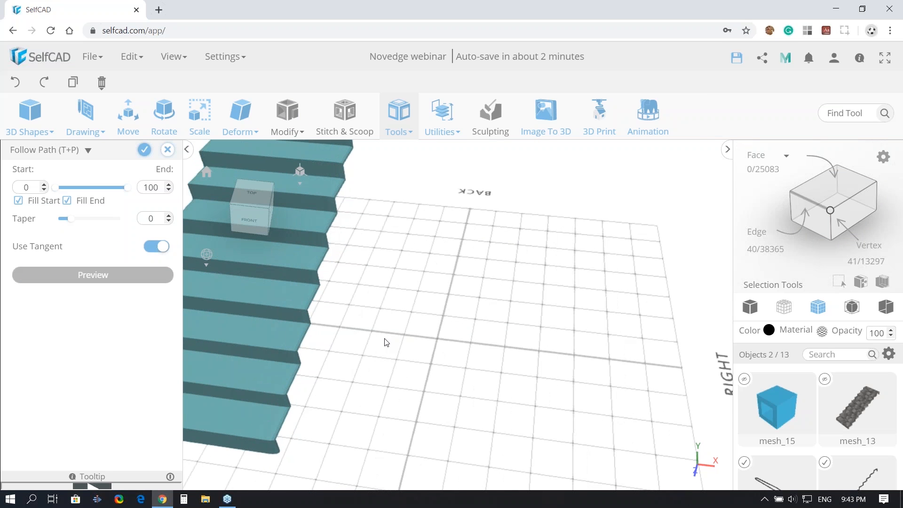
{"action": "key", "text": "Left"}
{"action": "mouse_move", "coordinate": [442, 393]}
{"action": "left_mouse_down"}
{"action": "mouse_move", "coordinate": [415, 367]}
{"action": "mouse_move", "coordinate": [308, 366]}
{"action": "mouse_move", "coordinate": [452, 379]}
{"action": "left_mouse_up"}
{"action": "scroll", "coordinate": [355, 357], "scroll_direction": "up", "scroll_amount": 3}
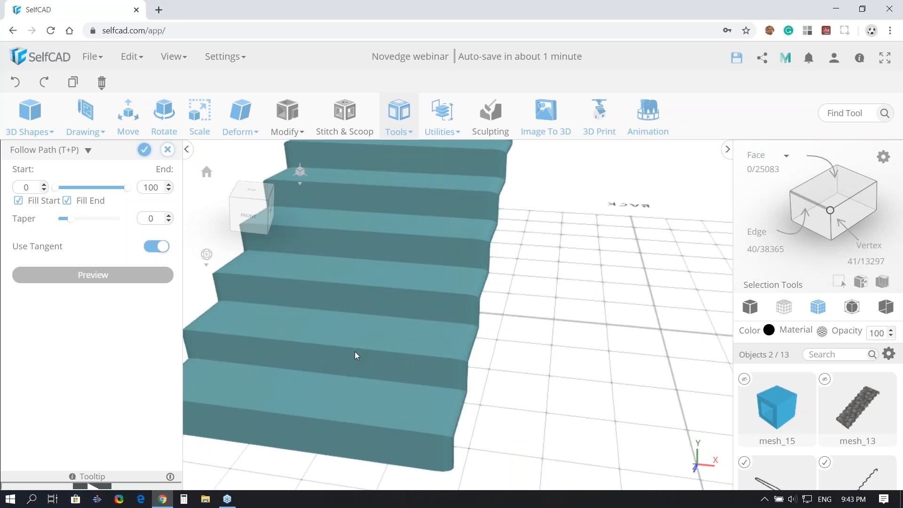
{"action": "scroll", "coordinate": [357, 353], "scroll_direction": "up", "scroll_amount": 2}
{"action": "scroll", "coordinate": [367, 355], "scroll_direction": "down", "scroll_amount": 6}
{"action": "left_click_drag", "start_coordinate": [522, 446], "coordinate": [404, 441]}
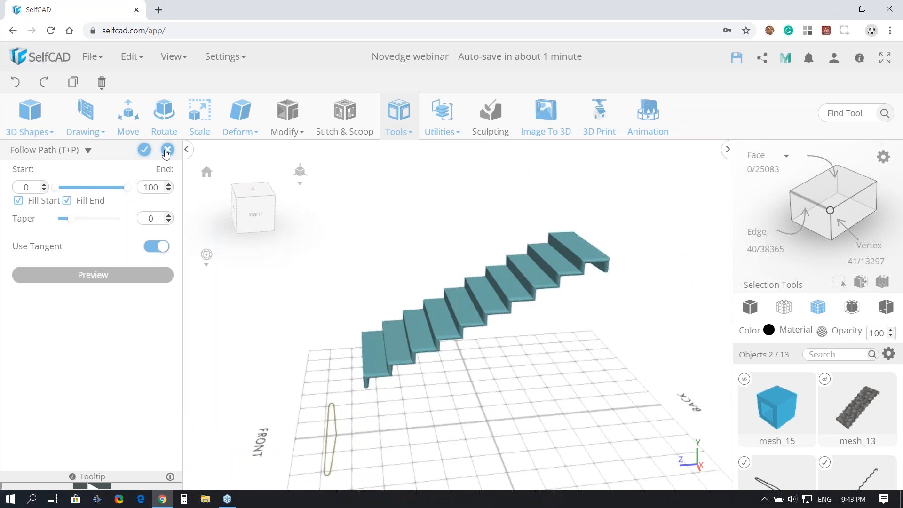
{"action": "left_click", "coordinate": [167, 150]}
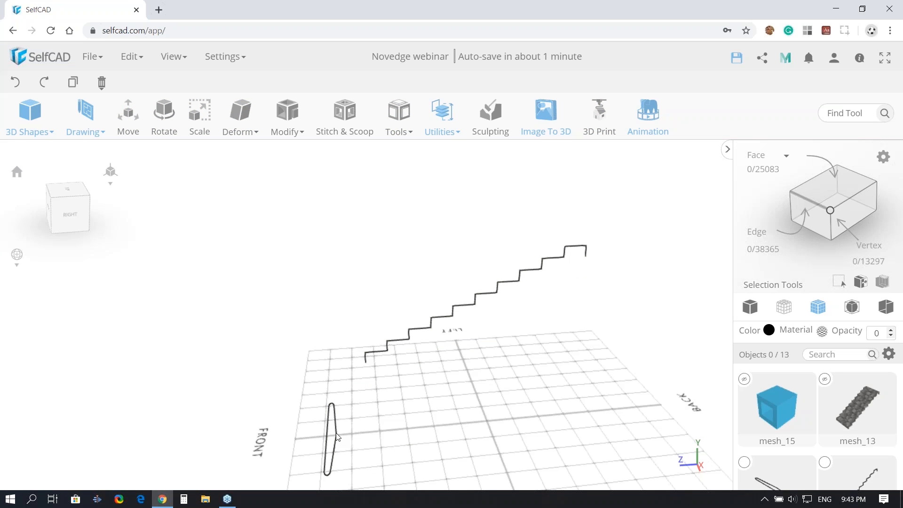
Add a second vertex midway along the front-facing long side of profile_7 with Add Details
{"action": "left_click", "coordinate": [337, 436]}
{"action": "left_click", "coordinate": [288, 115]}
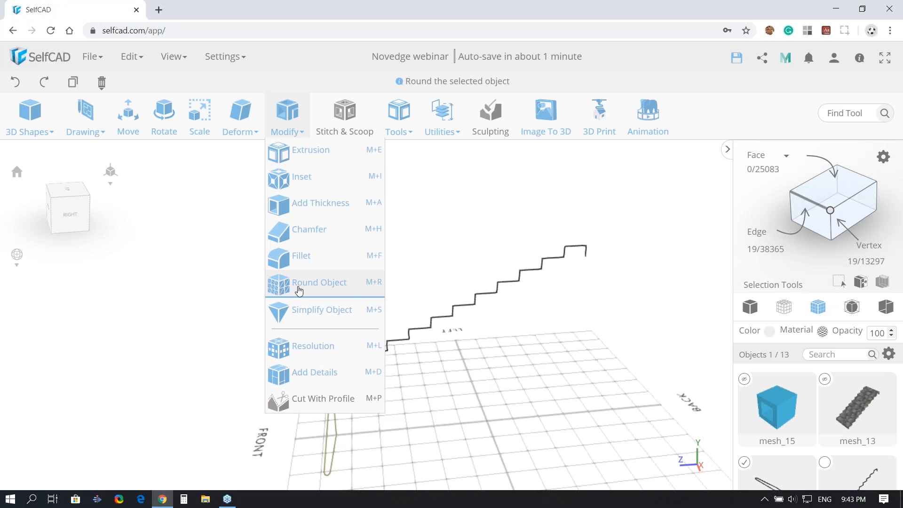
{"action": "left_click", "coordinate": [314, 372]}
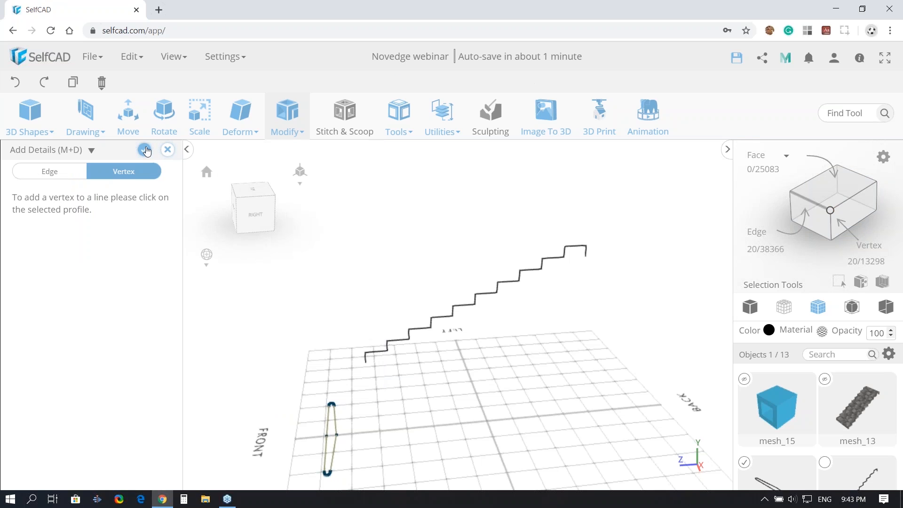
{"action": "left_click", "coordinate": [146, 150]}
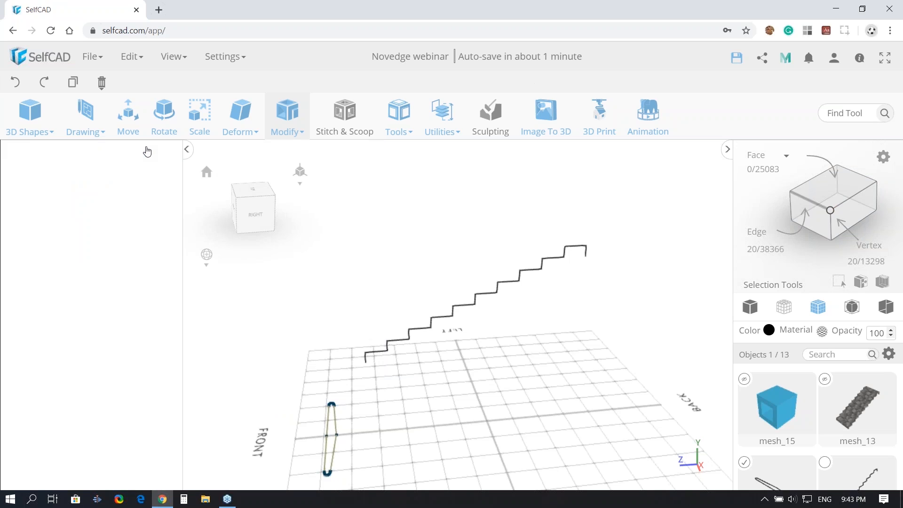
Move the second added vertex outward along the Z axis to make profile_7 wider at its middle
{"action": "left_click", "coordinate": [328, 438]}
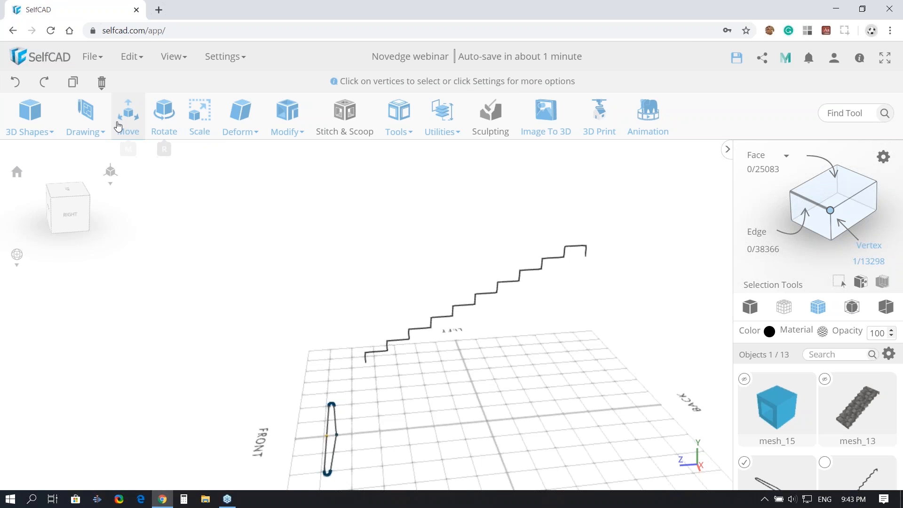
{"action": "left_click", "coordinate": [126, 127]}
{"action": "left_click", "coordinate": [168, 150]}
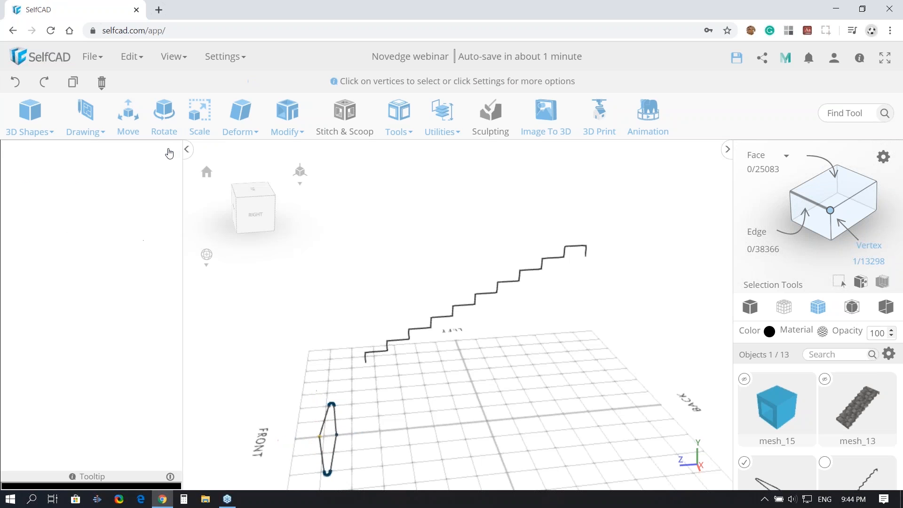
Sweep the profile_7 outline with both added middle vertices along the stepped stair line using Follow Path
{"action": "key", "text": "ctrl+a"}
{"action": "left_click", "coordinate": [385, 353], "text": "shift"}
{"action": "left_click", "coordinate": [237, 122]}
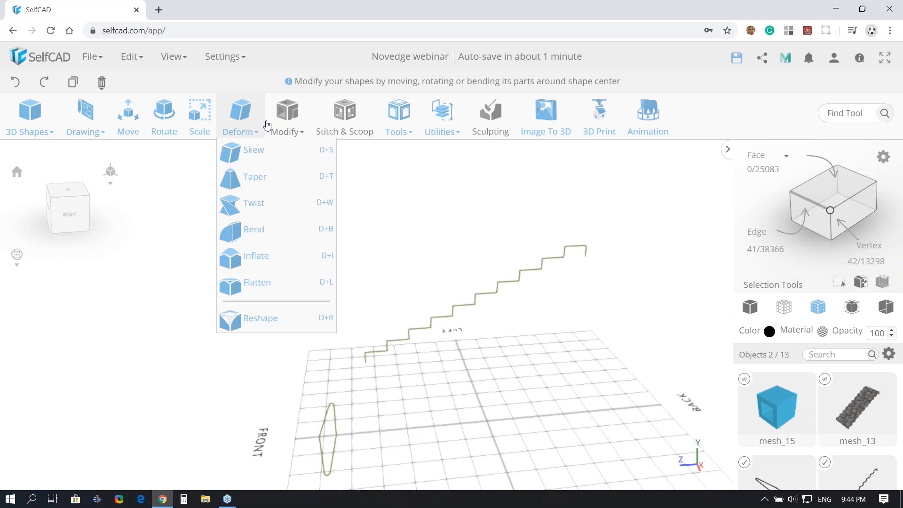
{"action": "left_click", "coordinate": [435, 131]}
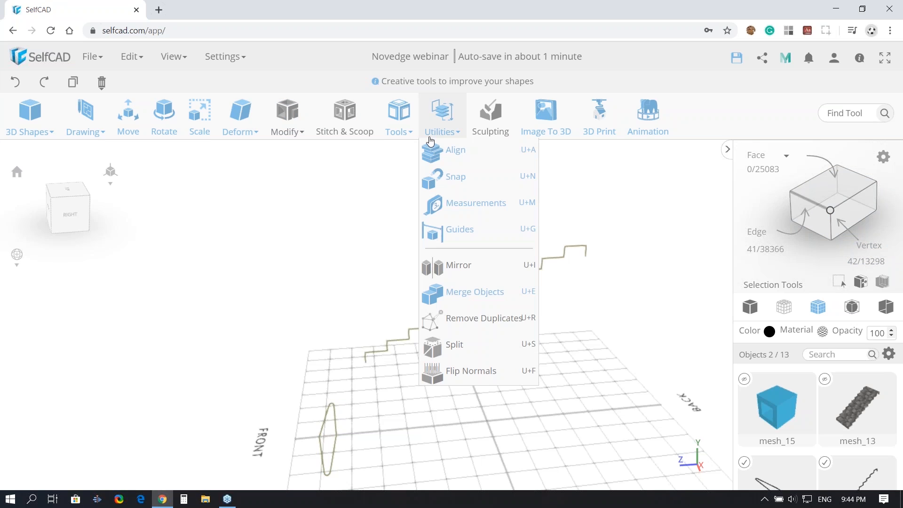
{"action": "left_click", "coordinate": [399, 126]}
{"action": "left_click", "coordinate": [423, 256]}
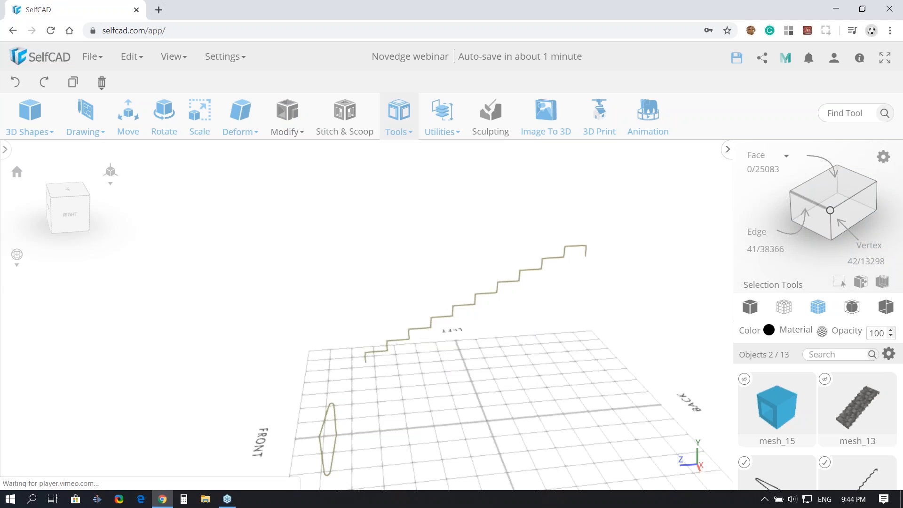
{"action": "left_click", "coordinate": [142, 277]}
{"action": "mouse_move", "coordinate": [341, 415]}
{"action": "right_mouse_down"}
{"action": "mouse_move", "coordinate": [478, 403]}
{"action": "mouse_move", "coordinate": [353, 410]}
{"action": "right_mouse_up"}
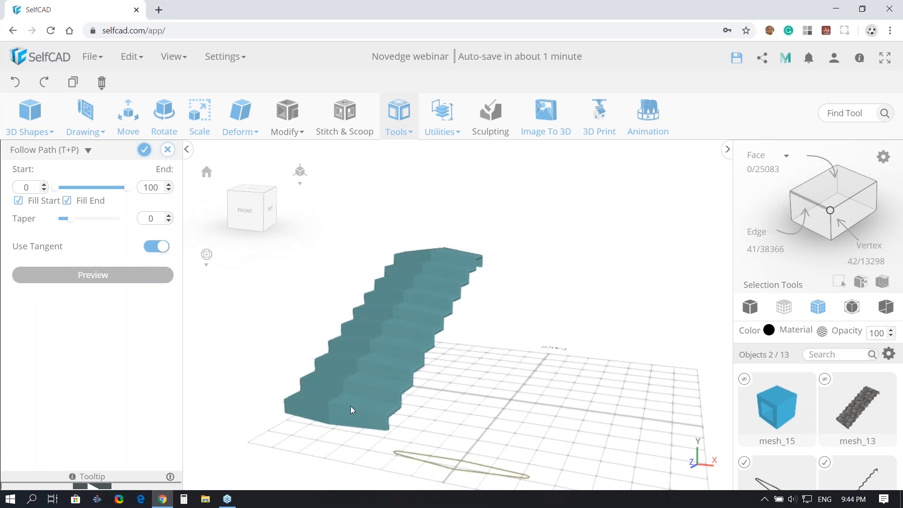
{"action": "left_click", "coordinate": [559, 257]}
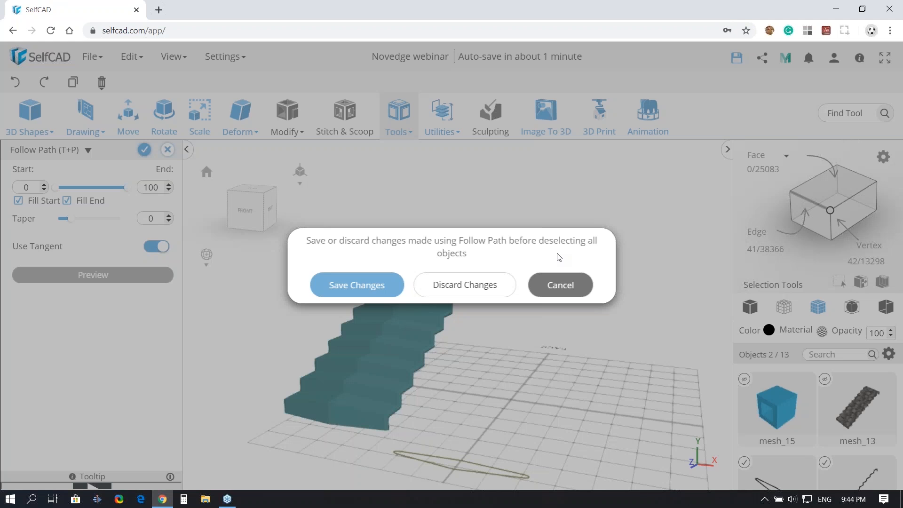
{"action": "left_click", "coordinate": [560, 285]}
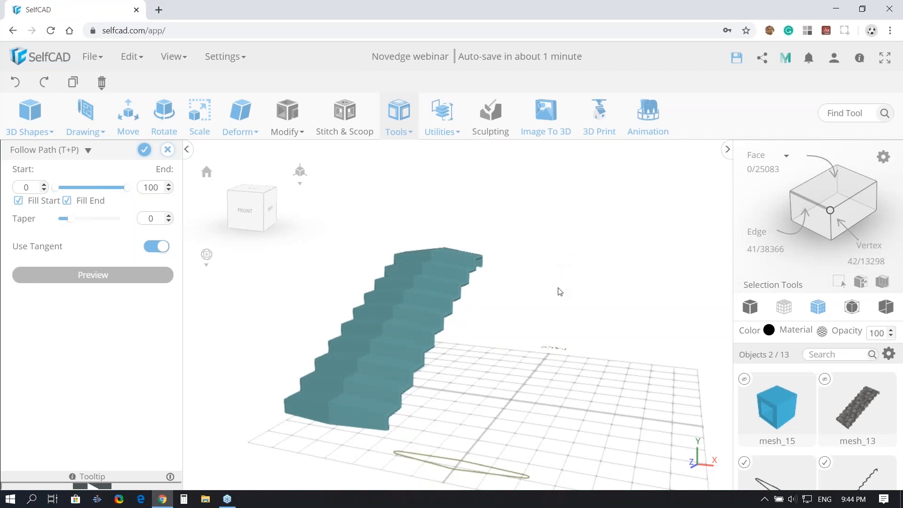
{"action": "scroll", "coordinate": [353, 221], "scroll_direction": "up", "scroll_amount": 5}
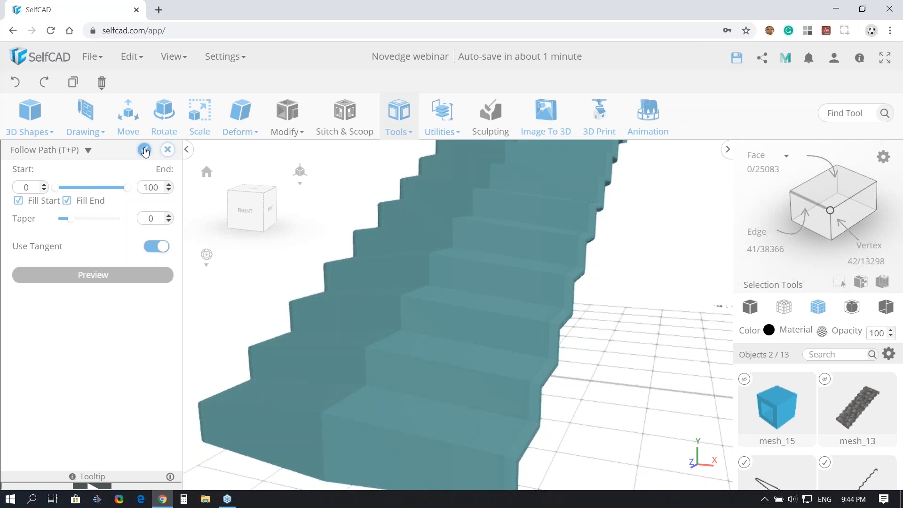